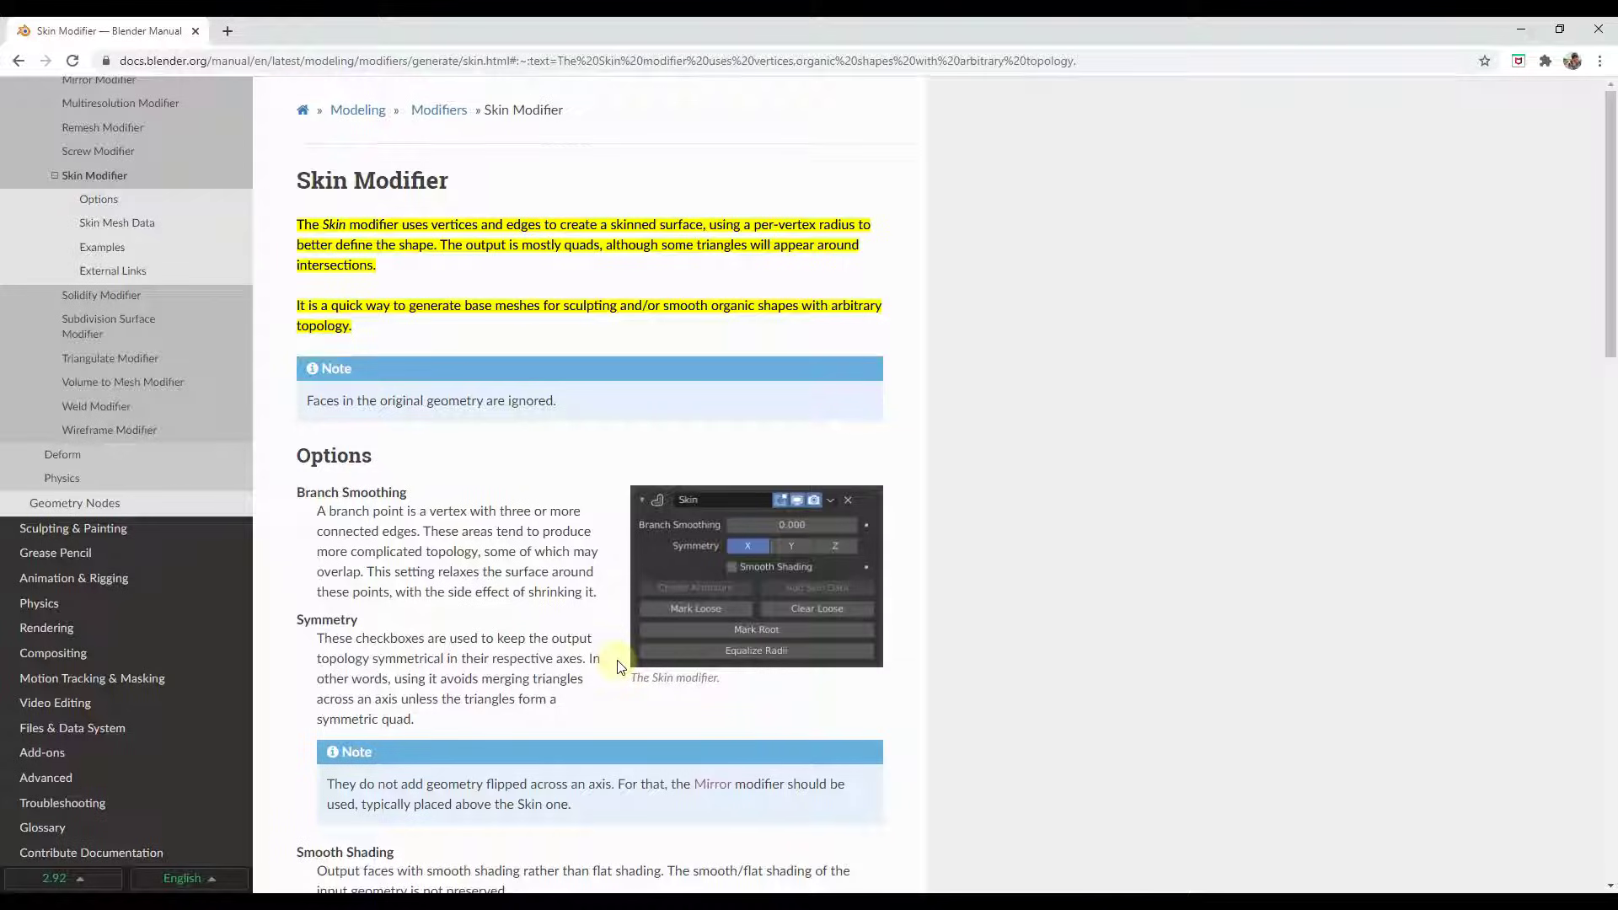
Minimize the browser showing the Skin Modifier manual page to return to the Blender dog scene.
left_click(1521, 29)
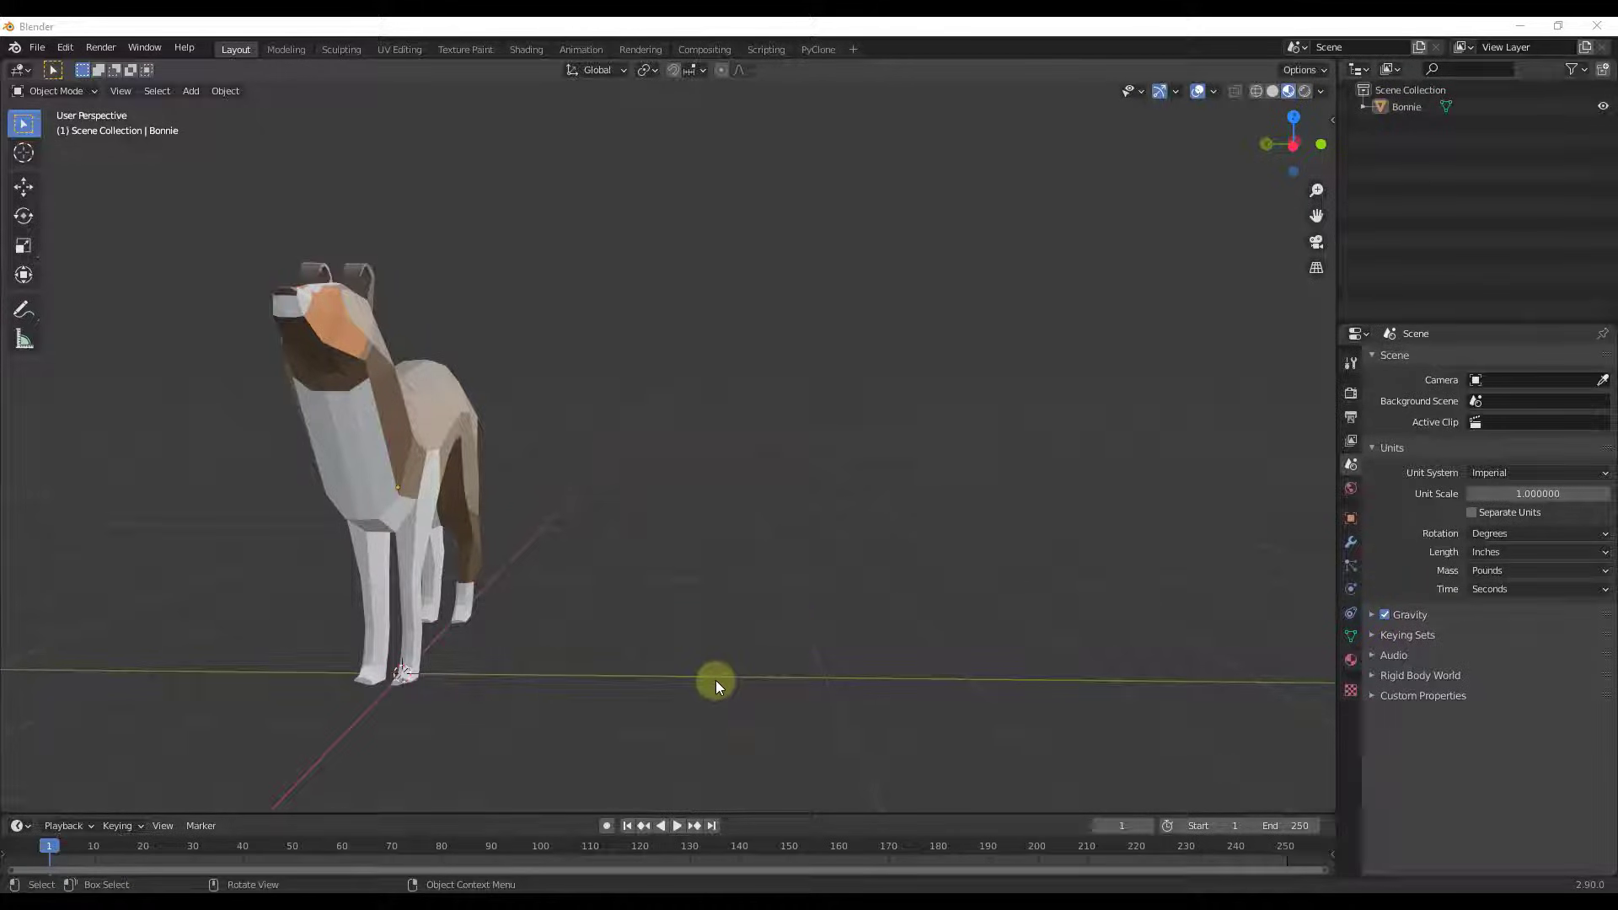
Add a single-vertex mesh object named Vert and shift its point along Y.
middle_click_drag(716, 679, 705, 666)
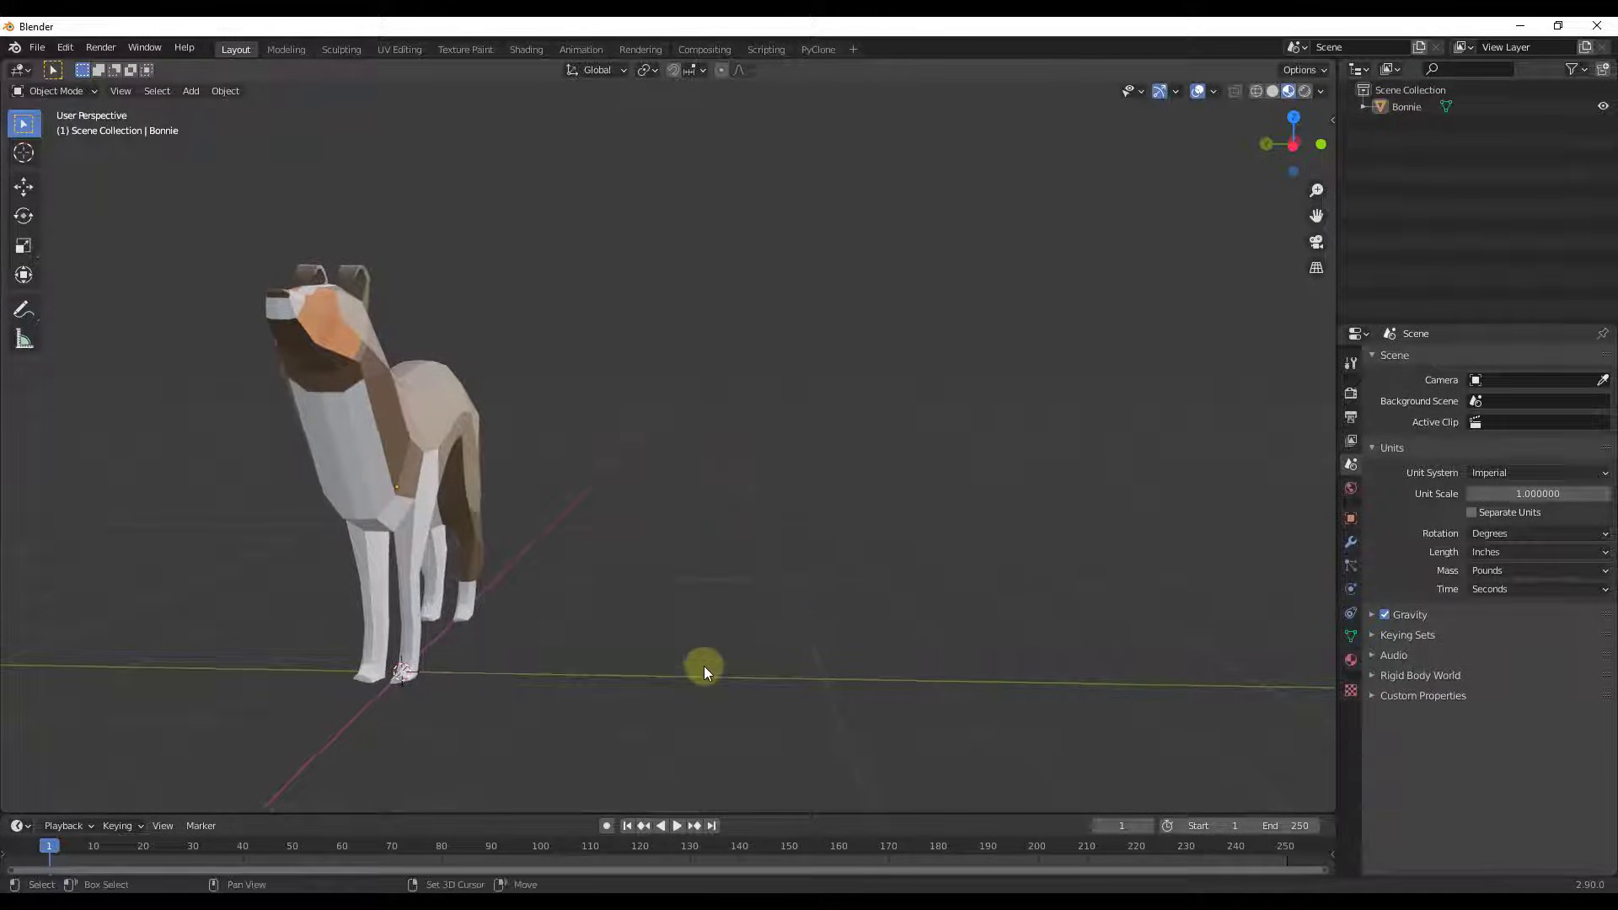
key("shift+a")
mouse_move(664, 549)
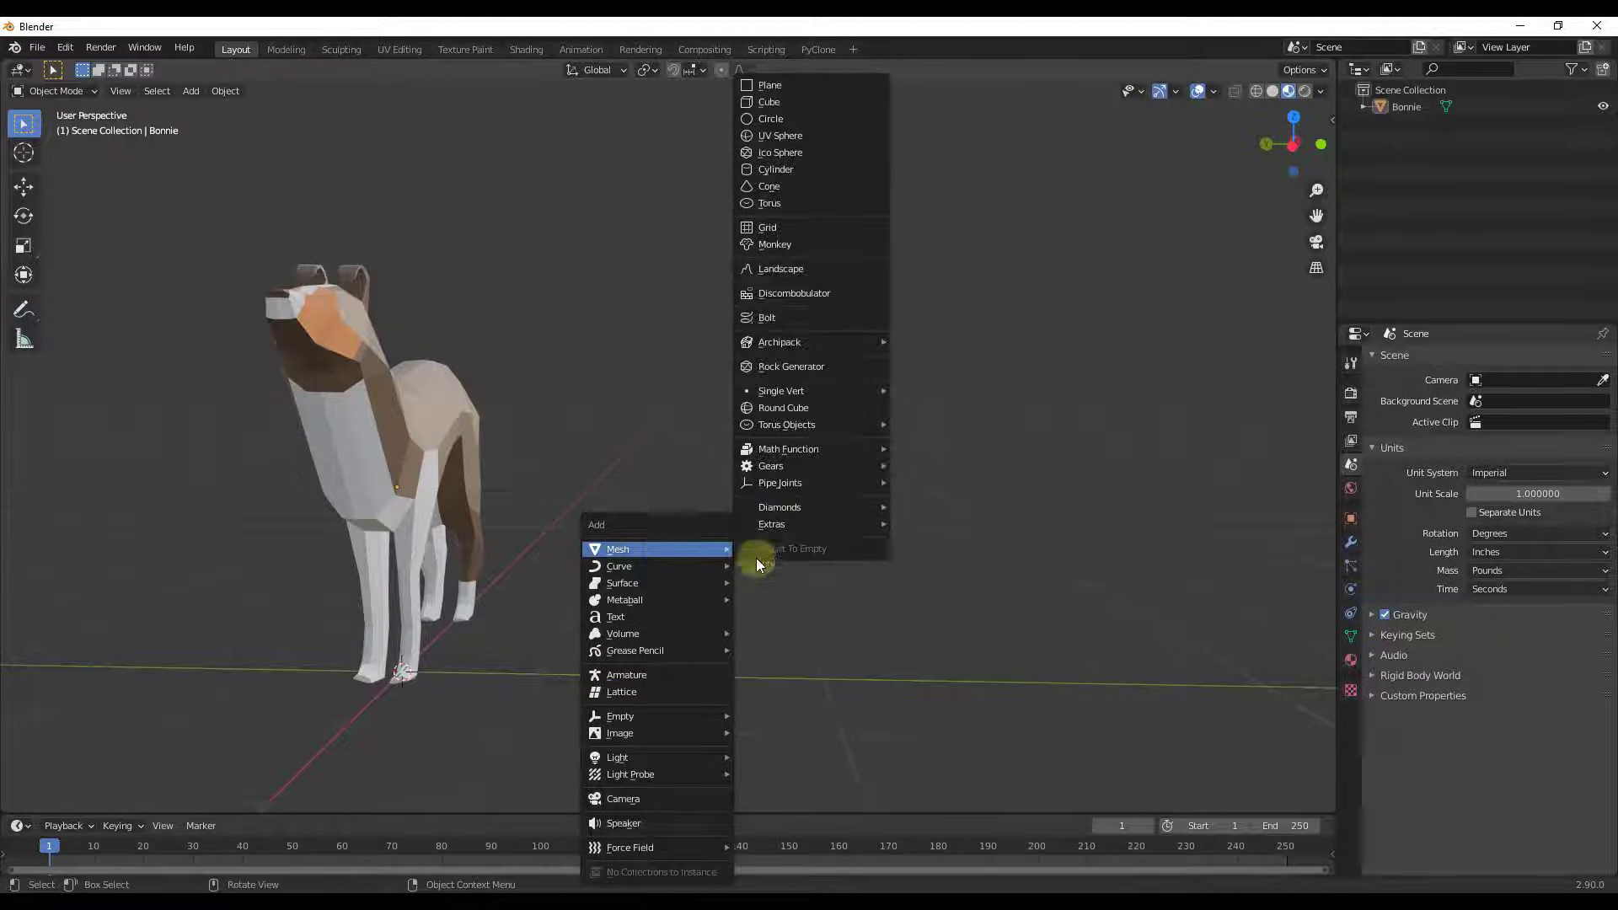
mouse_move(814, 391)
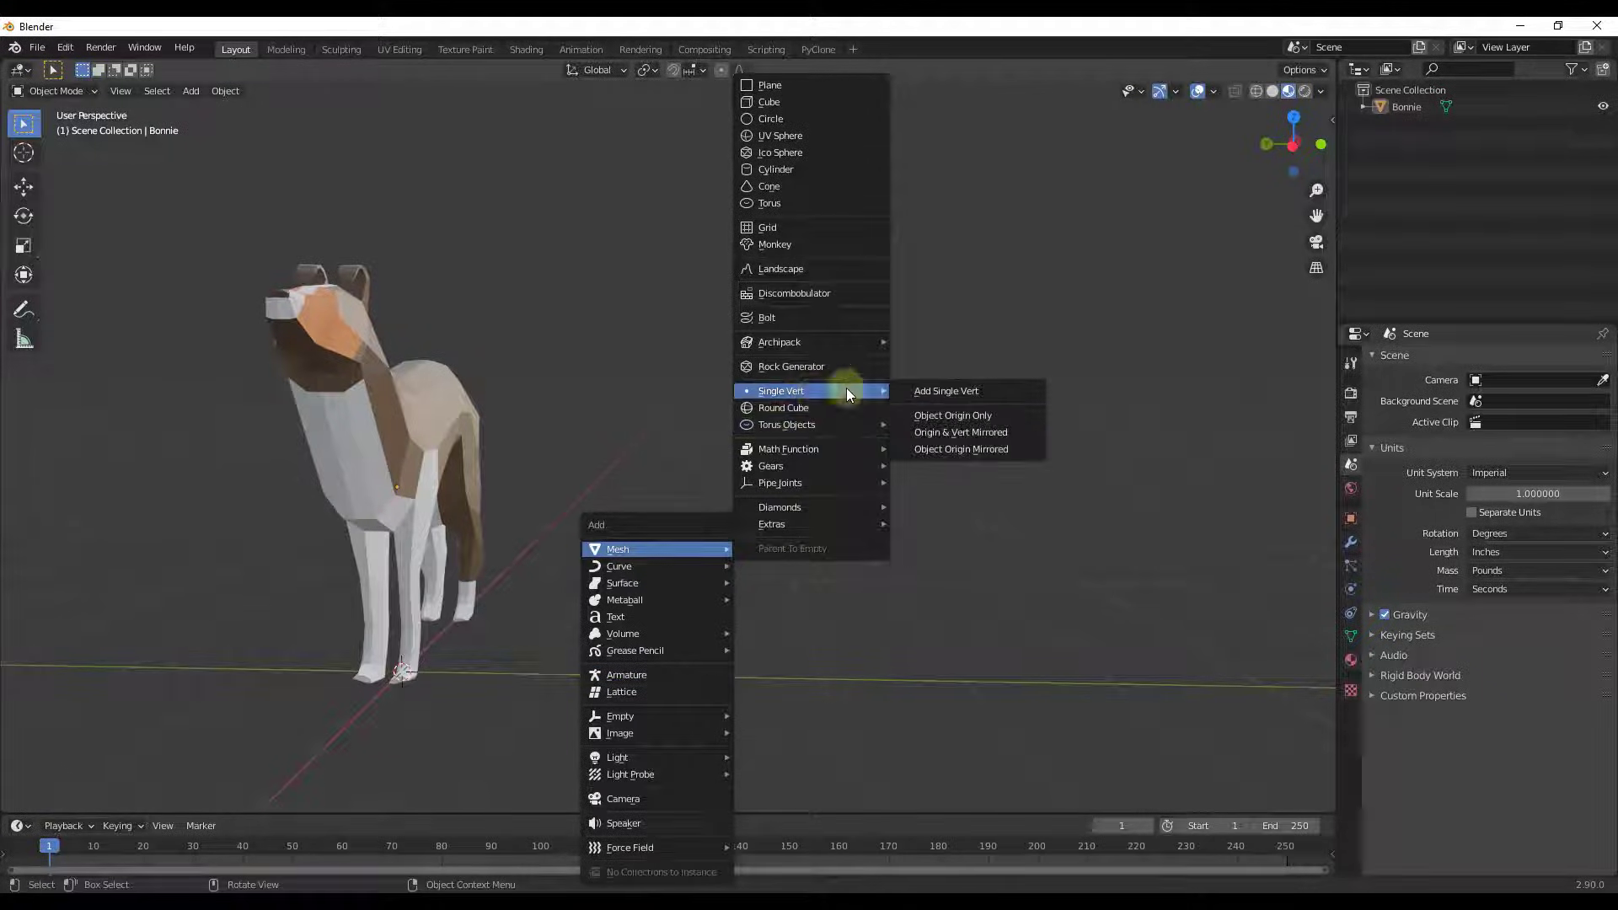
left_click(933, 390)
key("g")
key("y")
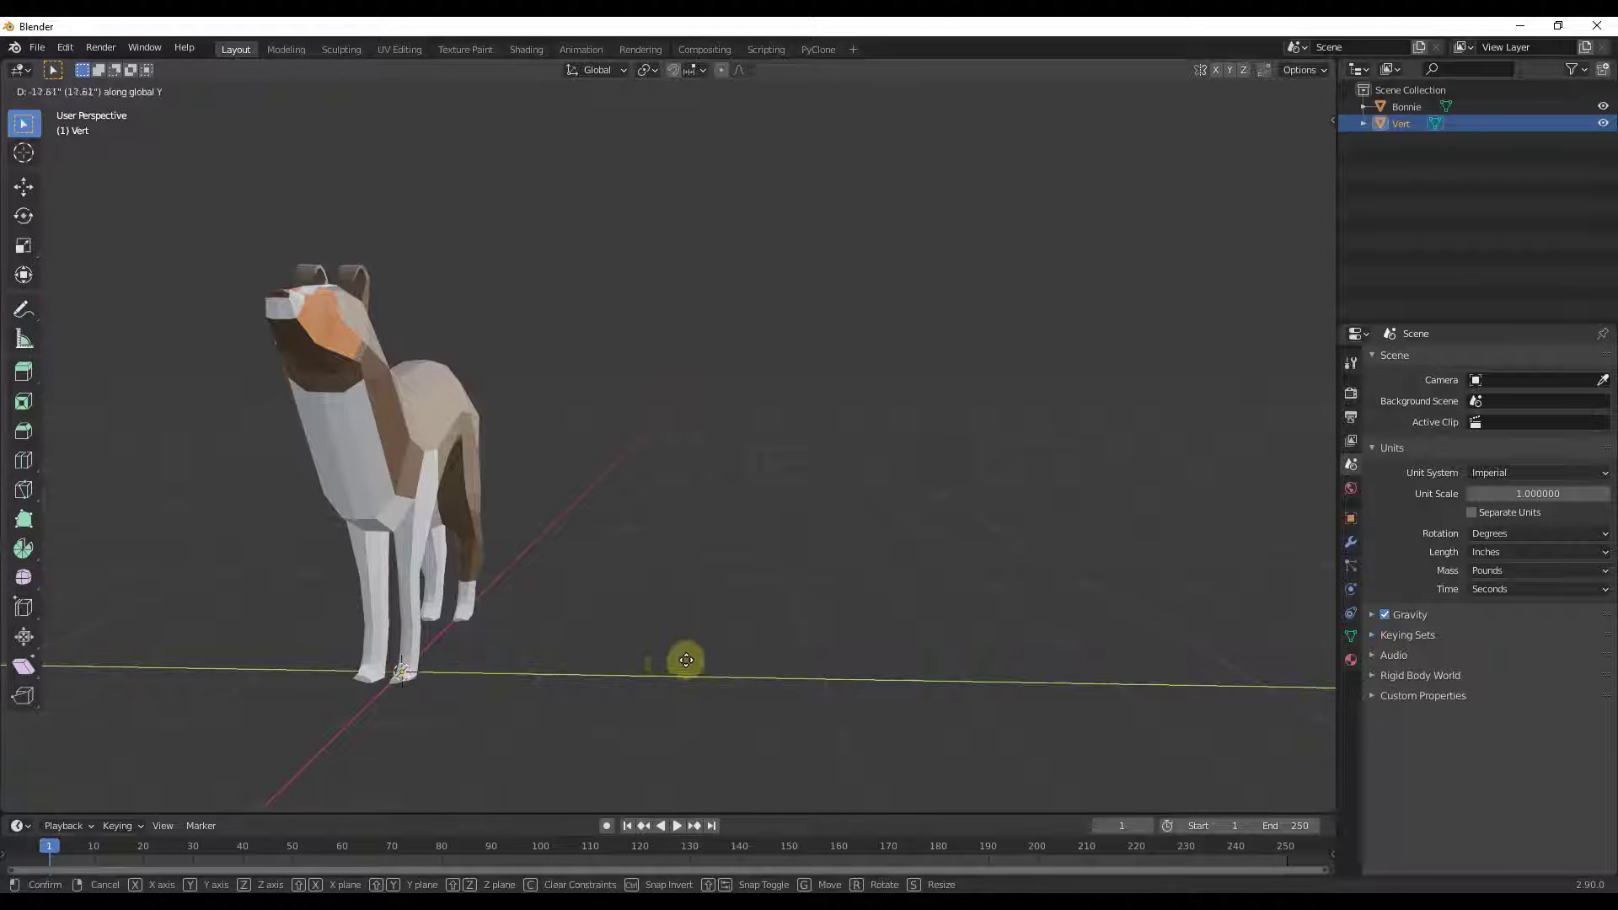
left_click(703, 673)
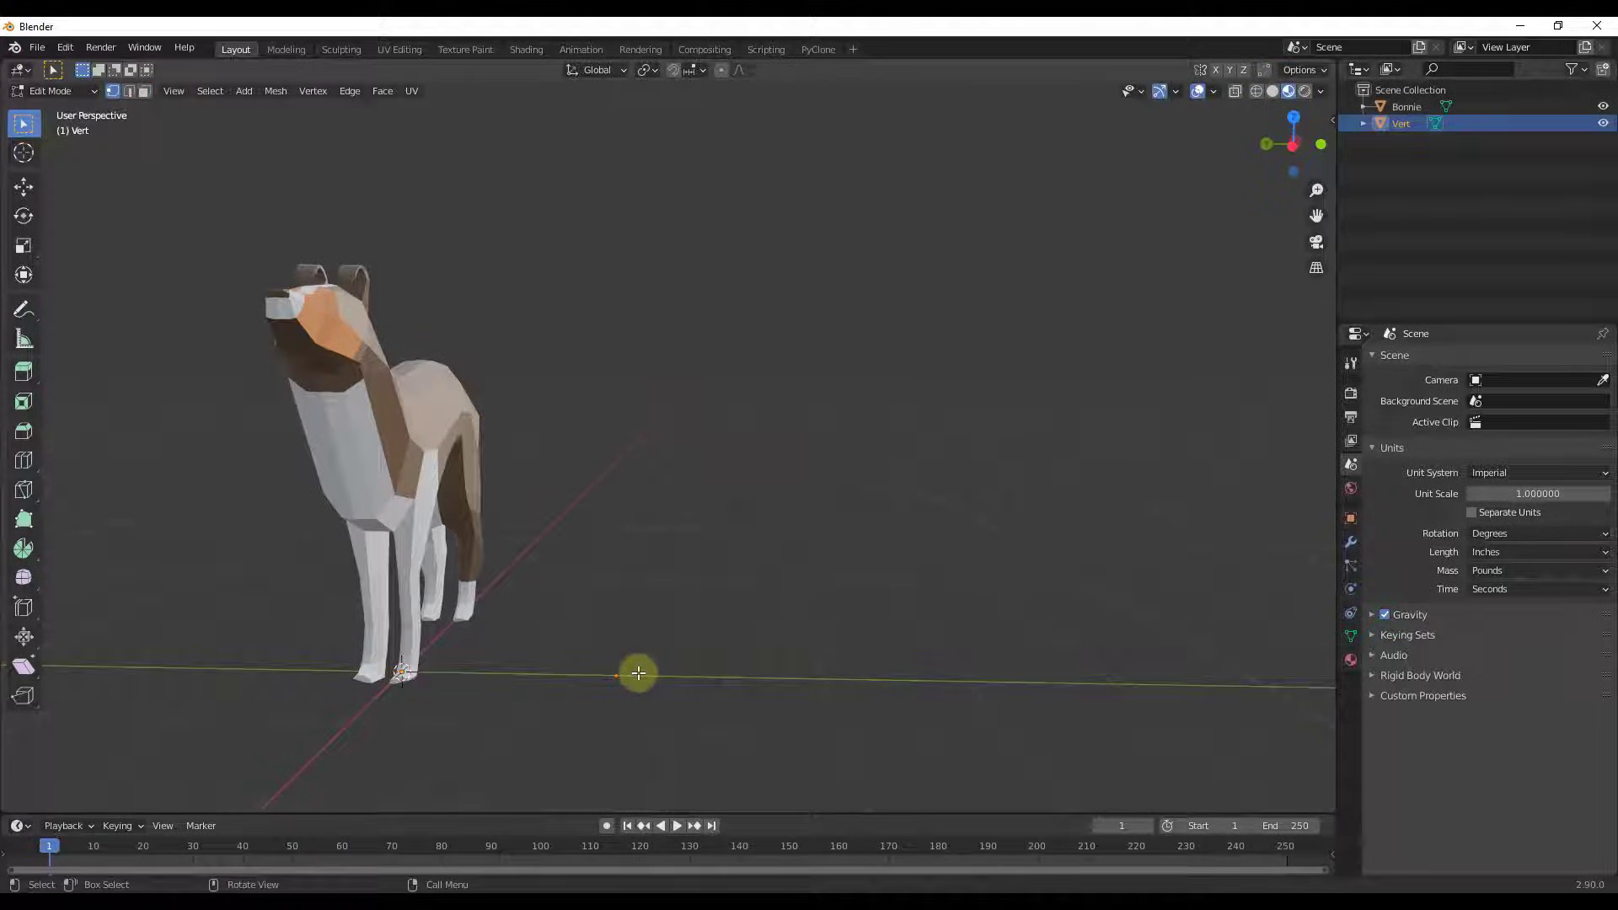
Extrude the vertex straight up Z twice into a 23.414" vertical line.
key("g")
key("z")
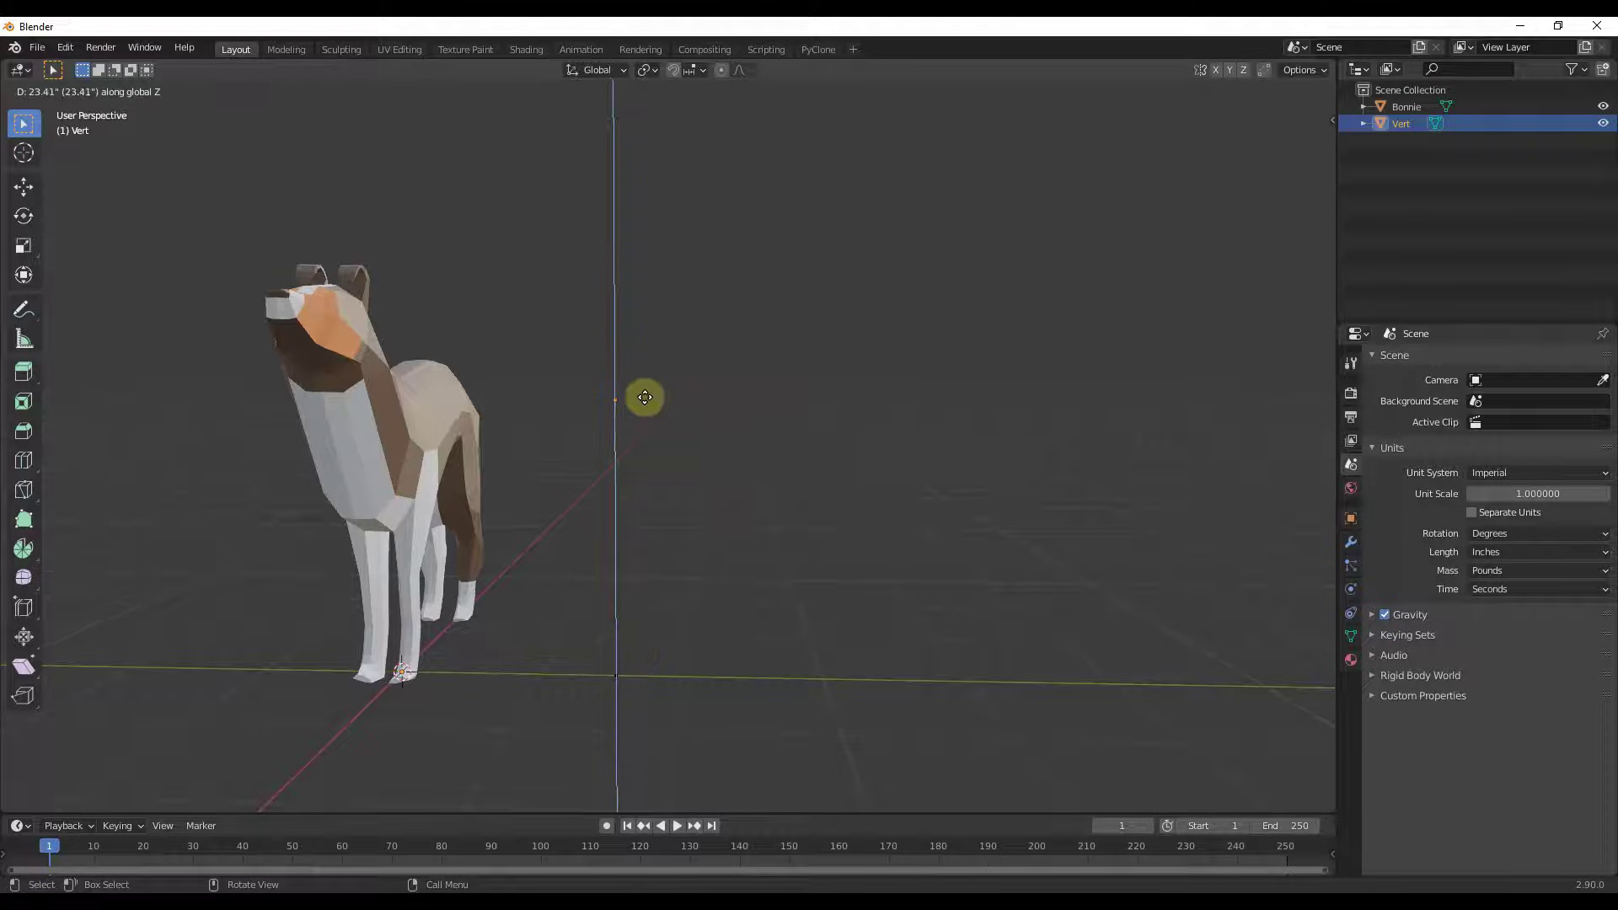
left_click(645, 397)
key("e")
key("z")
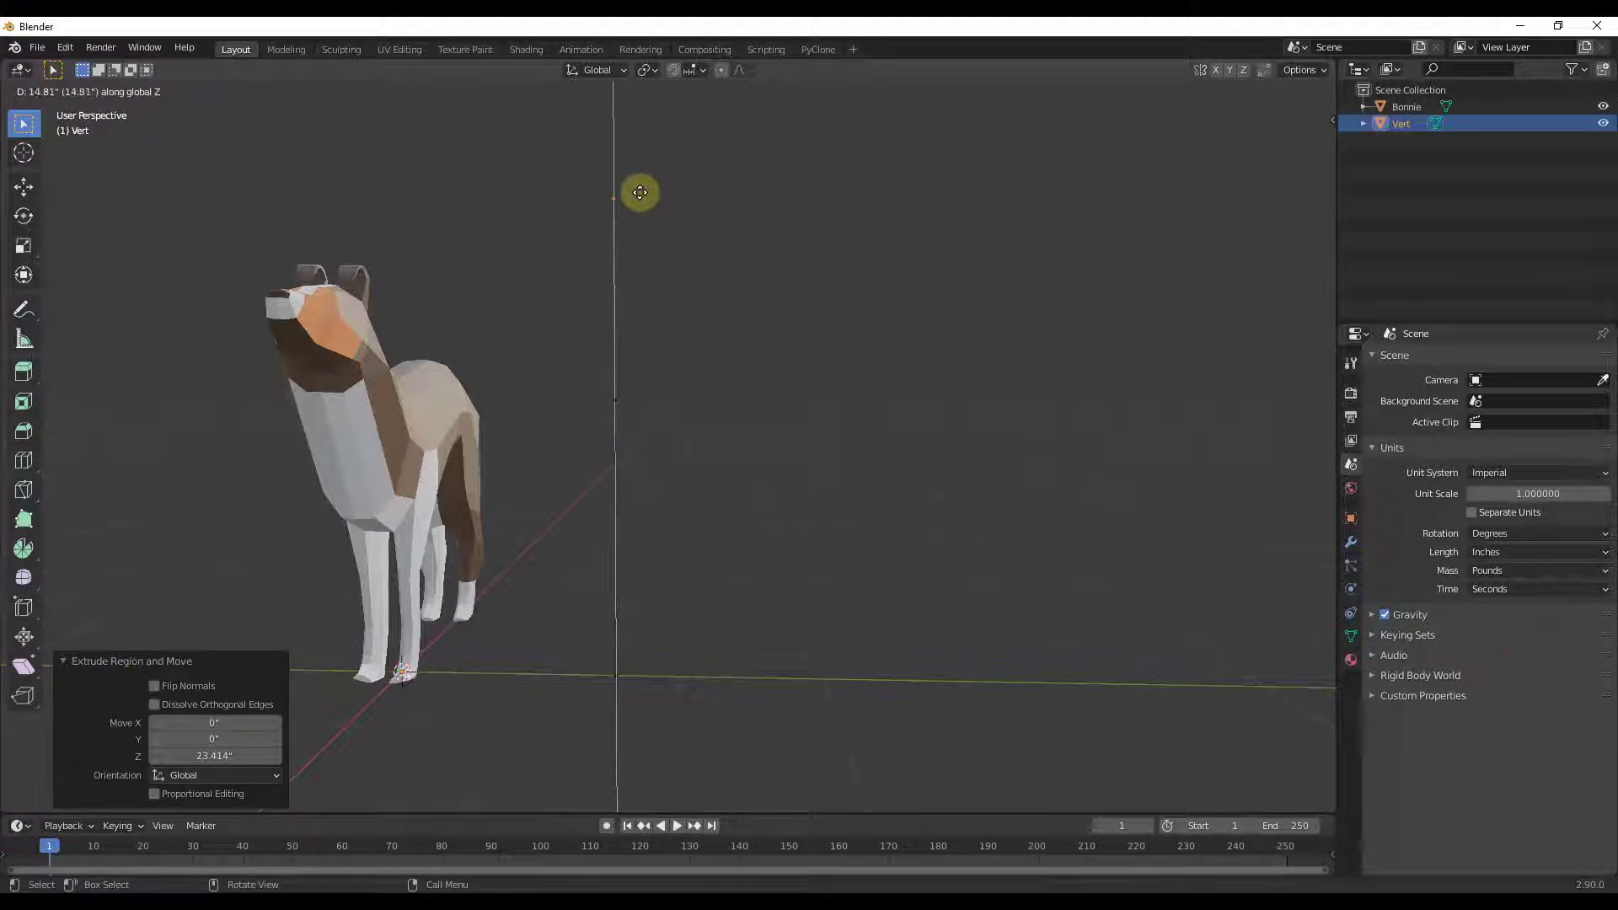
left_click(639, 139)
Back in Object Mode, move the Vert object 14.842" along Y beside the dog.
key("Tab")
middle_click_drag(751, 466, 644, 430)
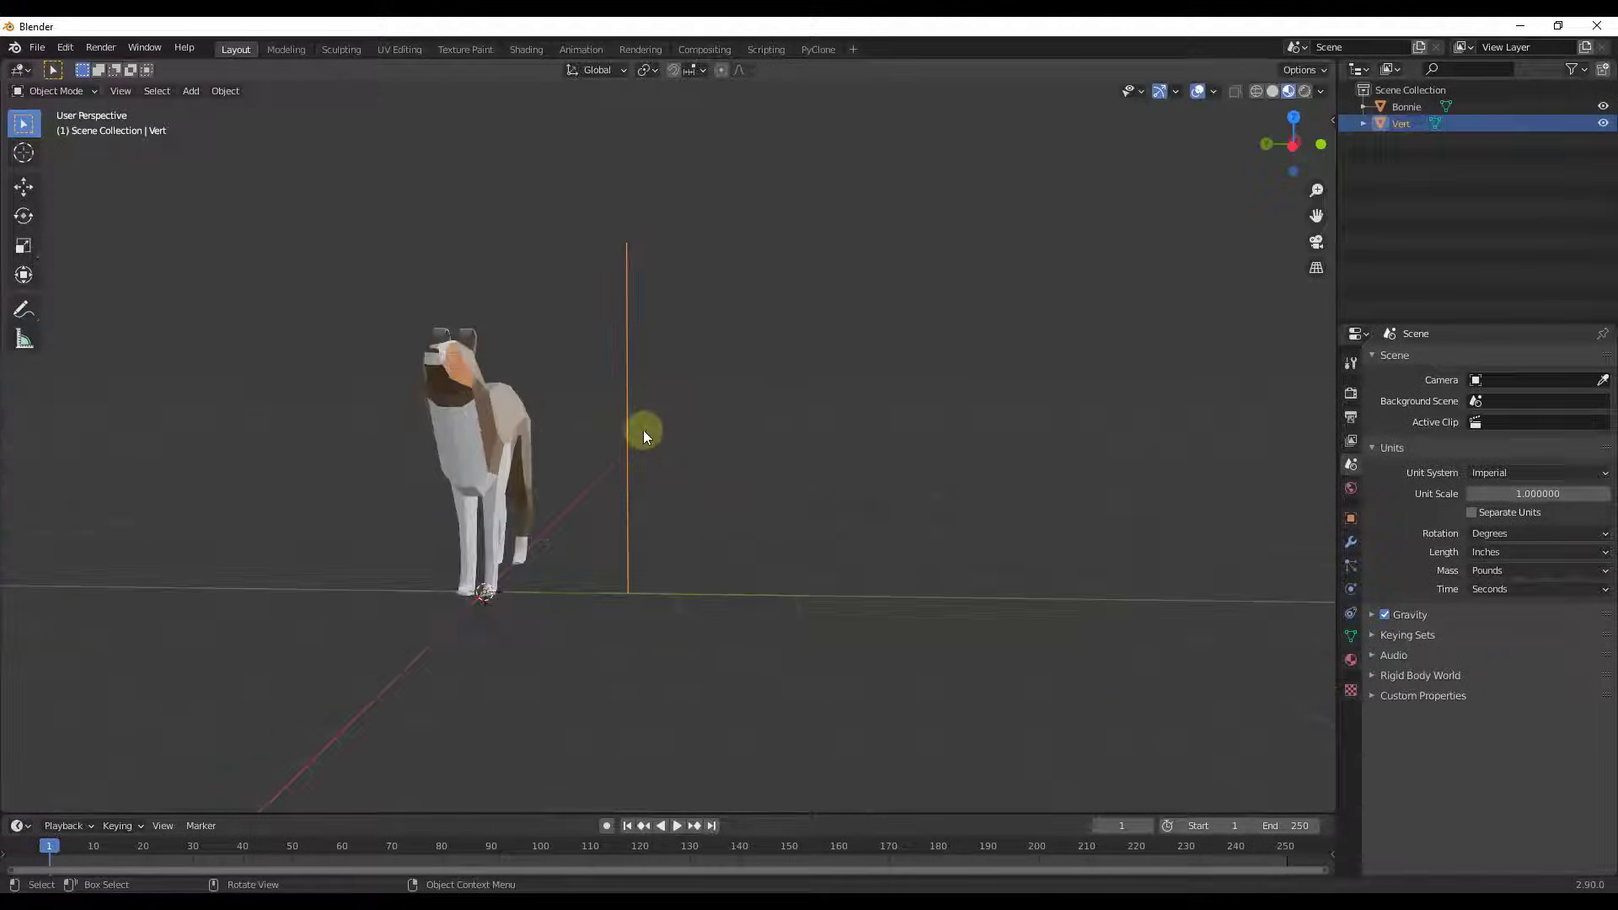
key("g")
key("y")
left_click(760, 432)
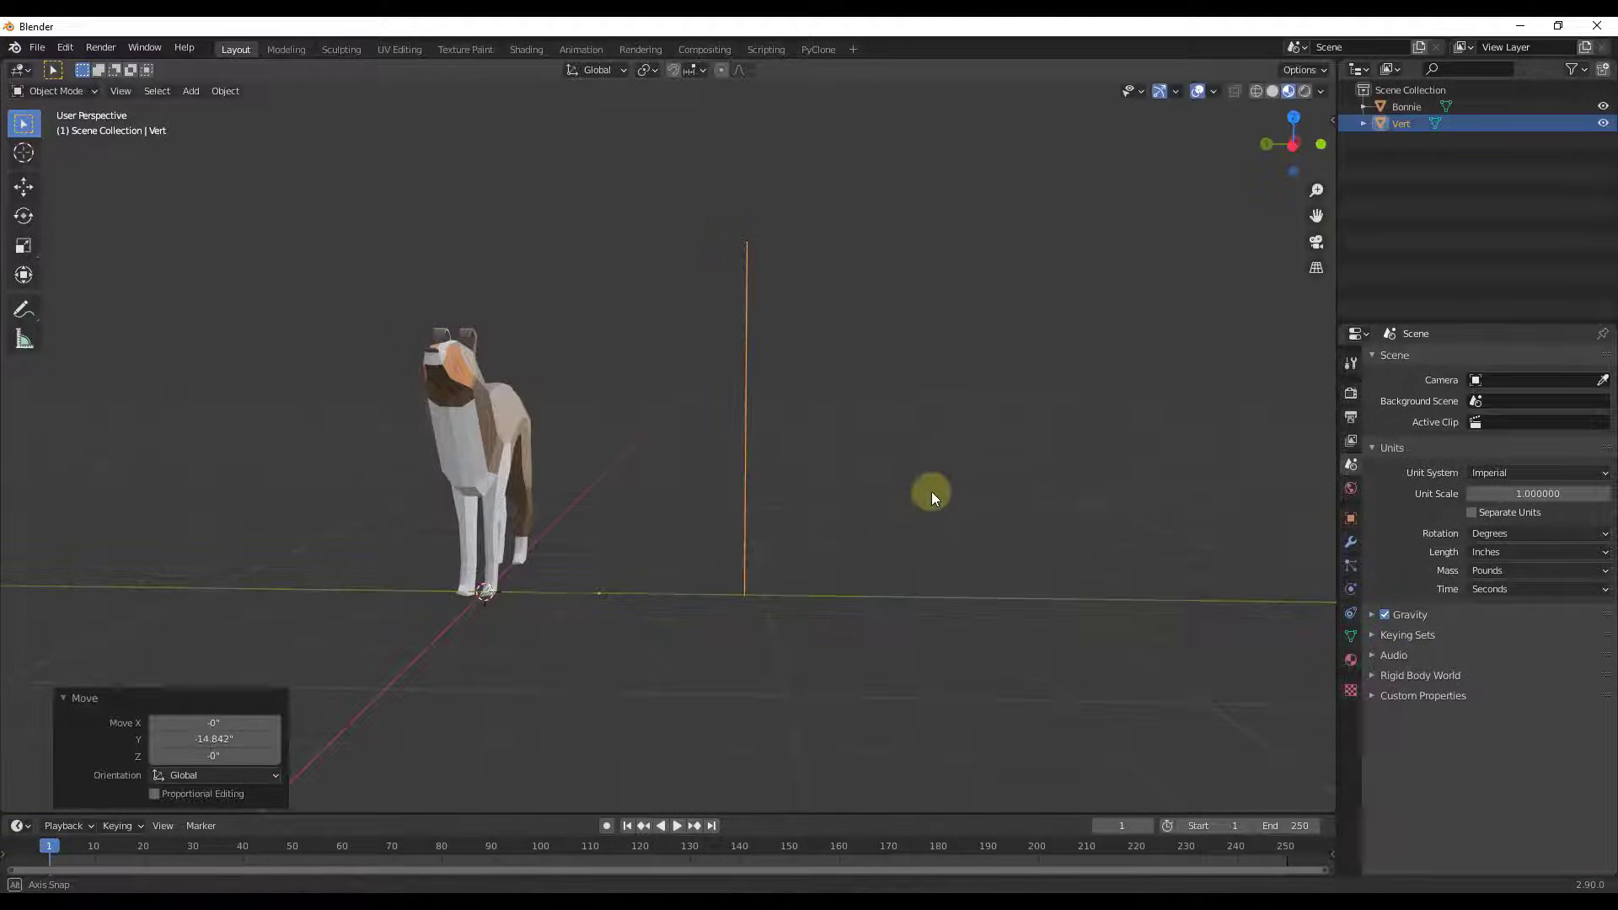
middle_click_drag(933, 492, 986, 439)
key("n")
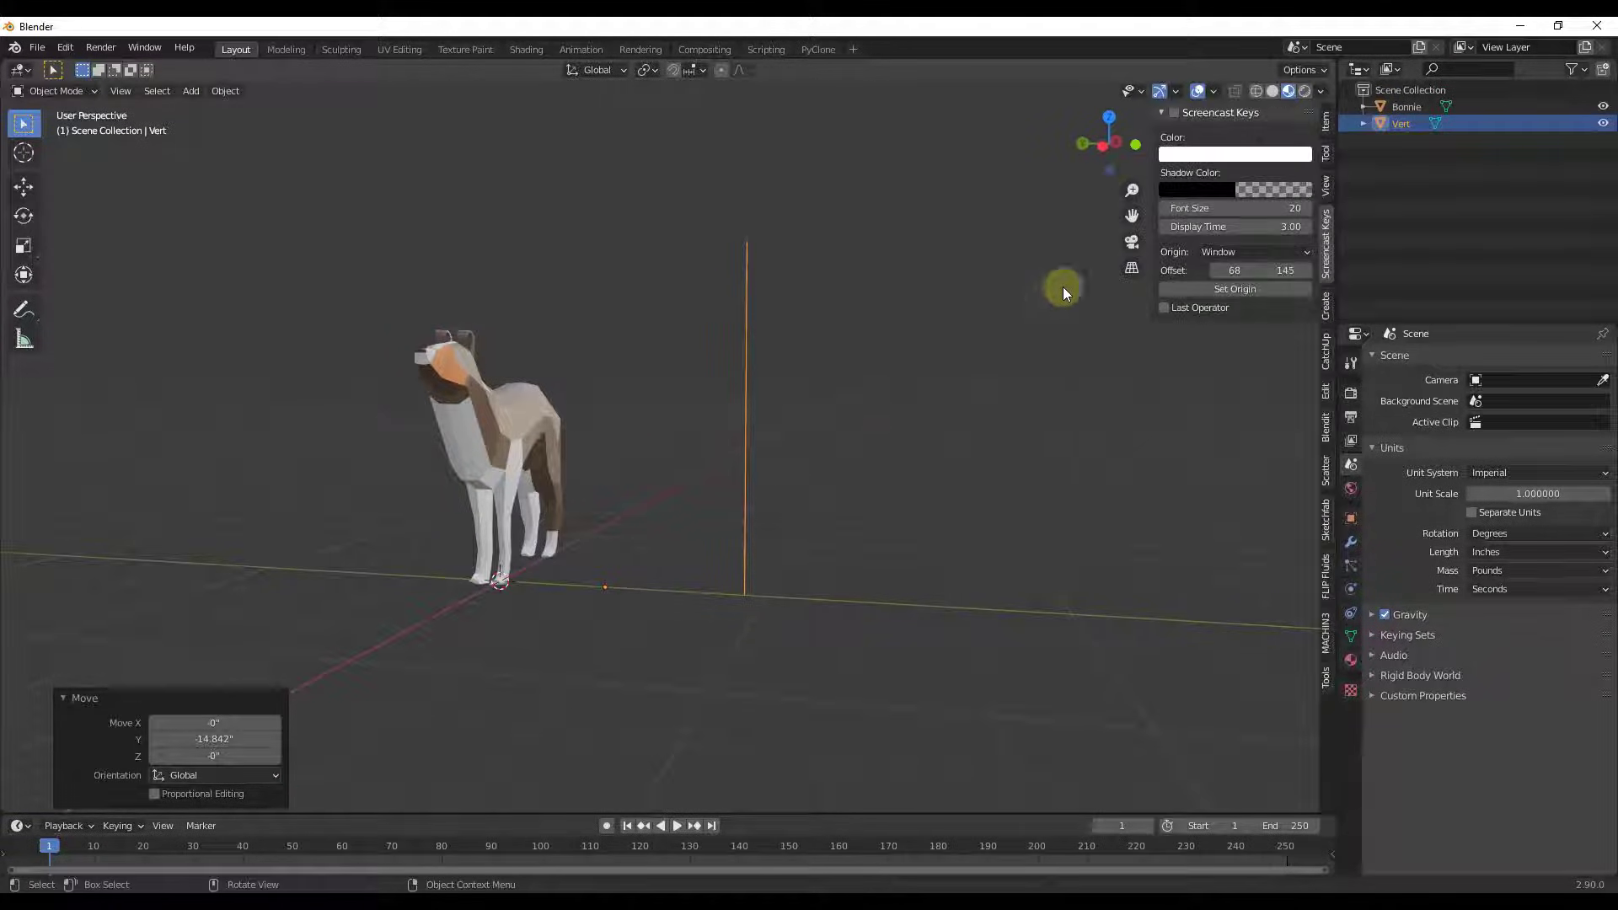
key("n")
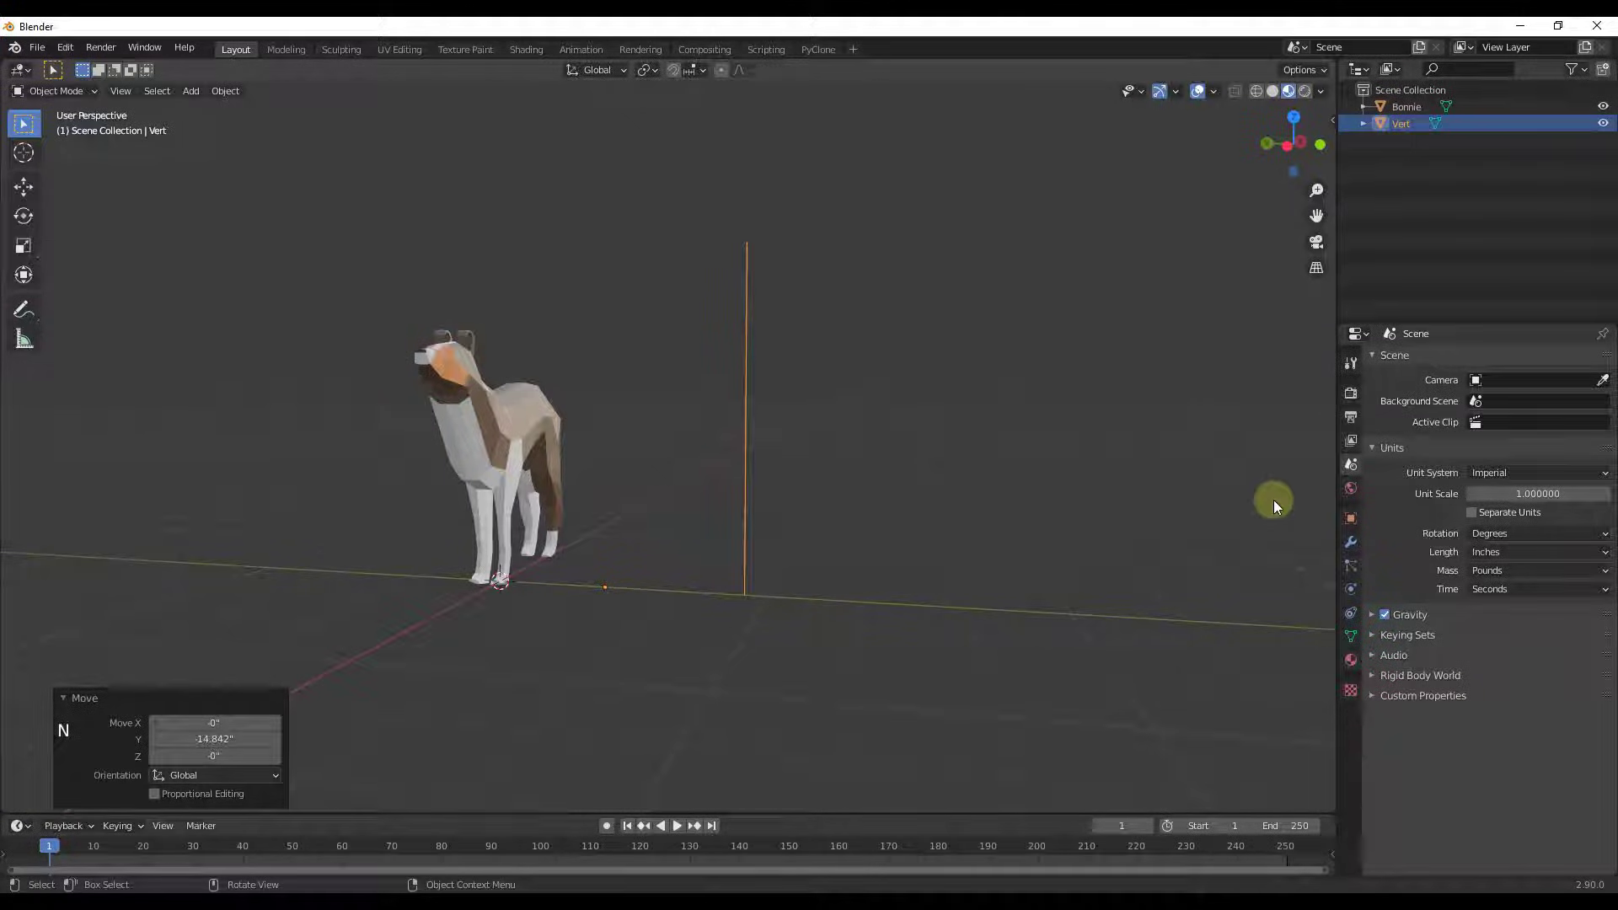
Add a Skin modifier to Vert, turning the line into a tall segmented box.
left_click(1347, 546)
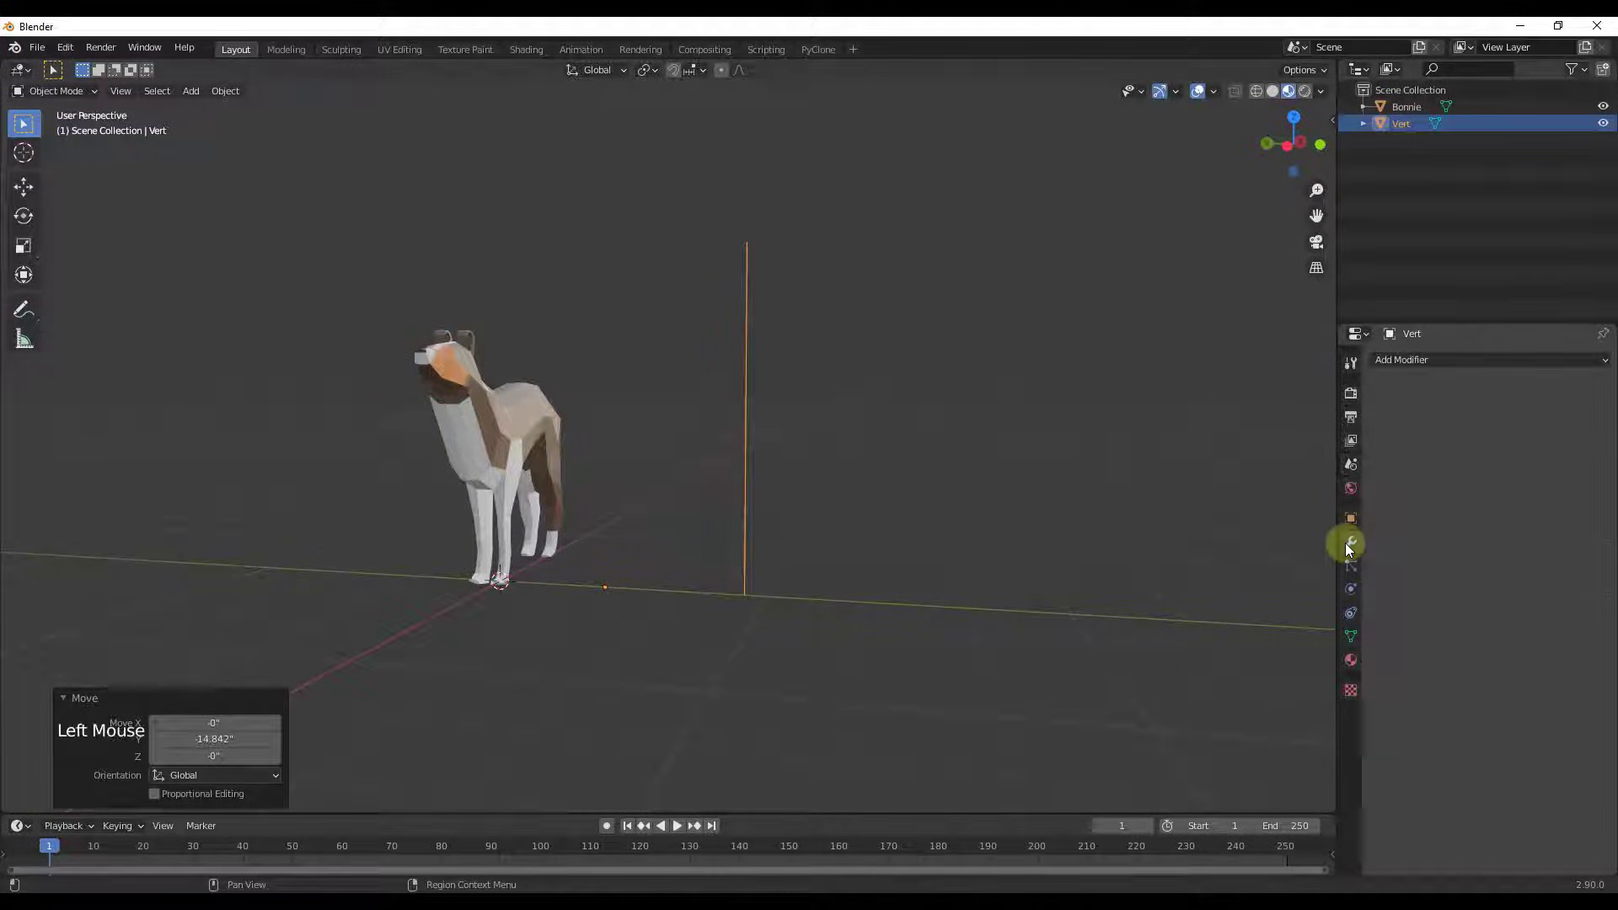
left_click(1423, 361)
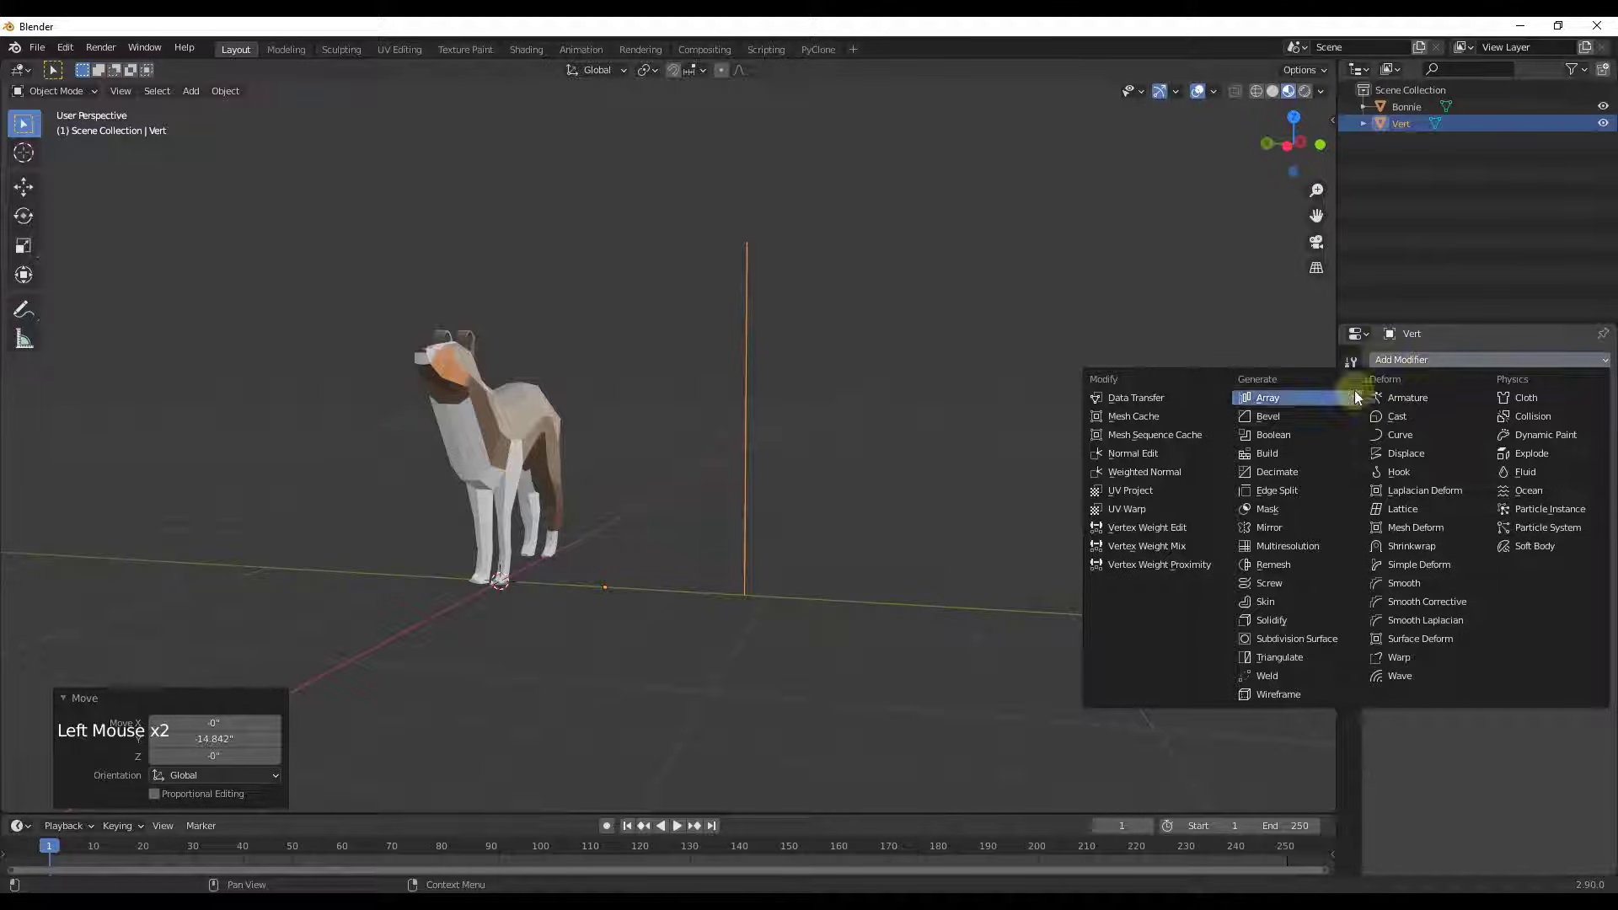
left_click(1277, 602)
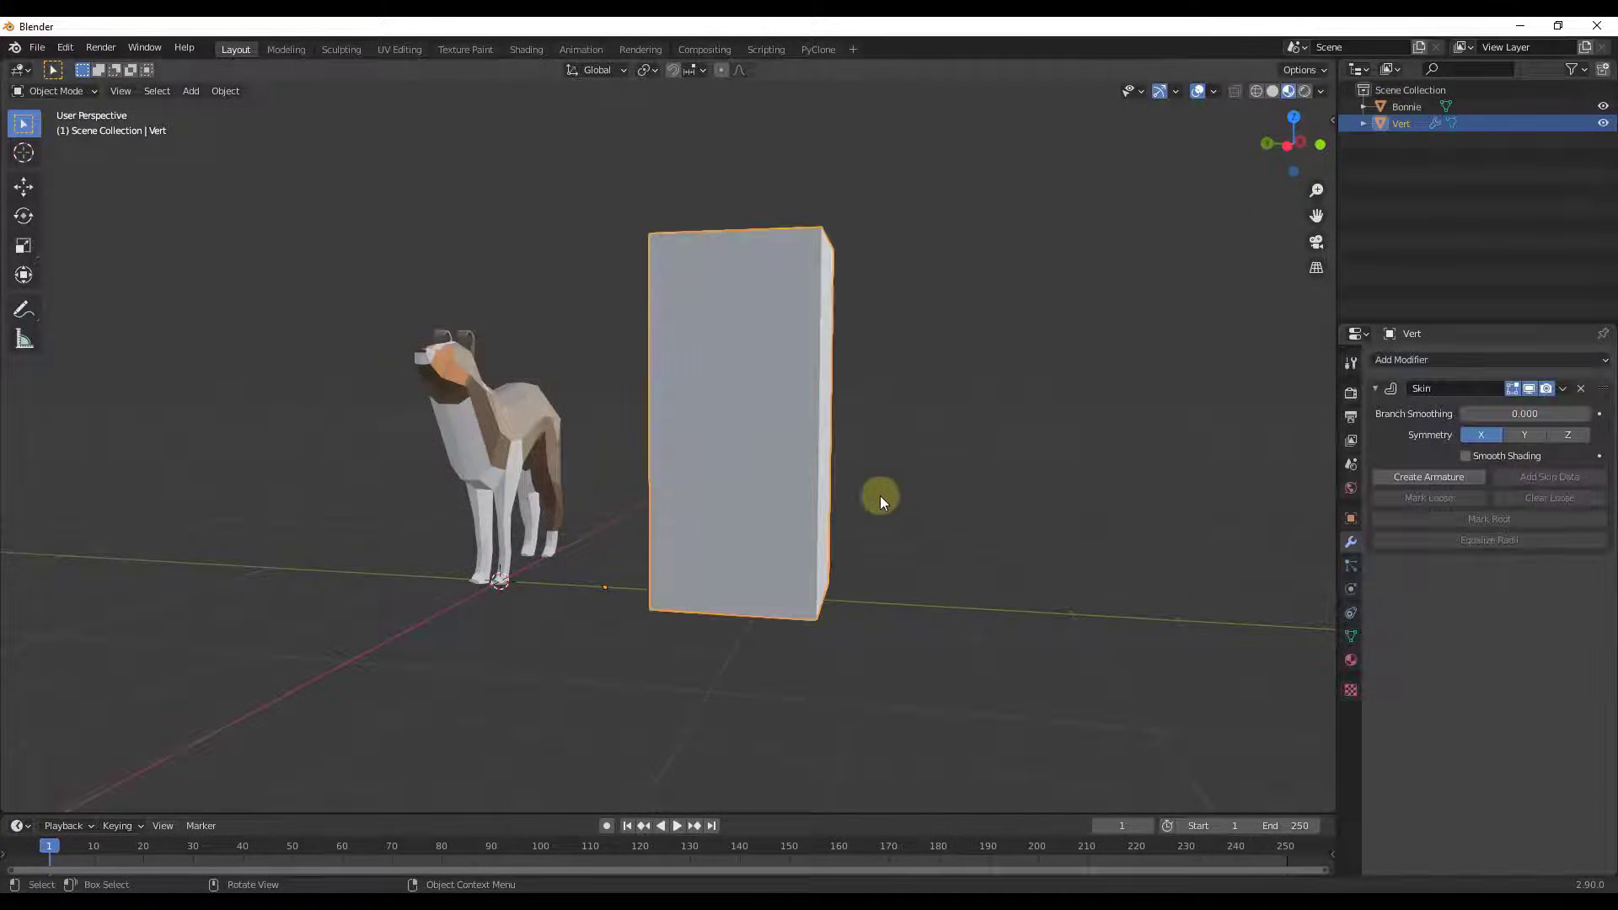
middle_click_drag(880, 495, 781, 403)
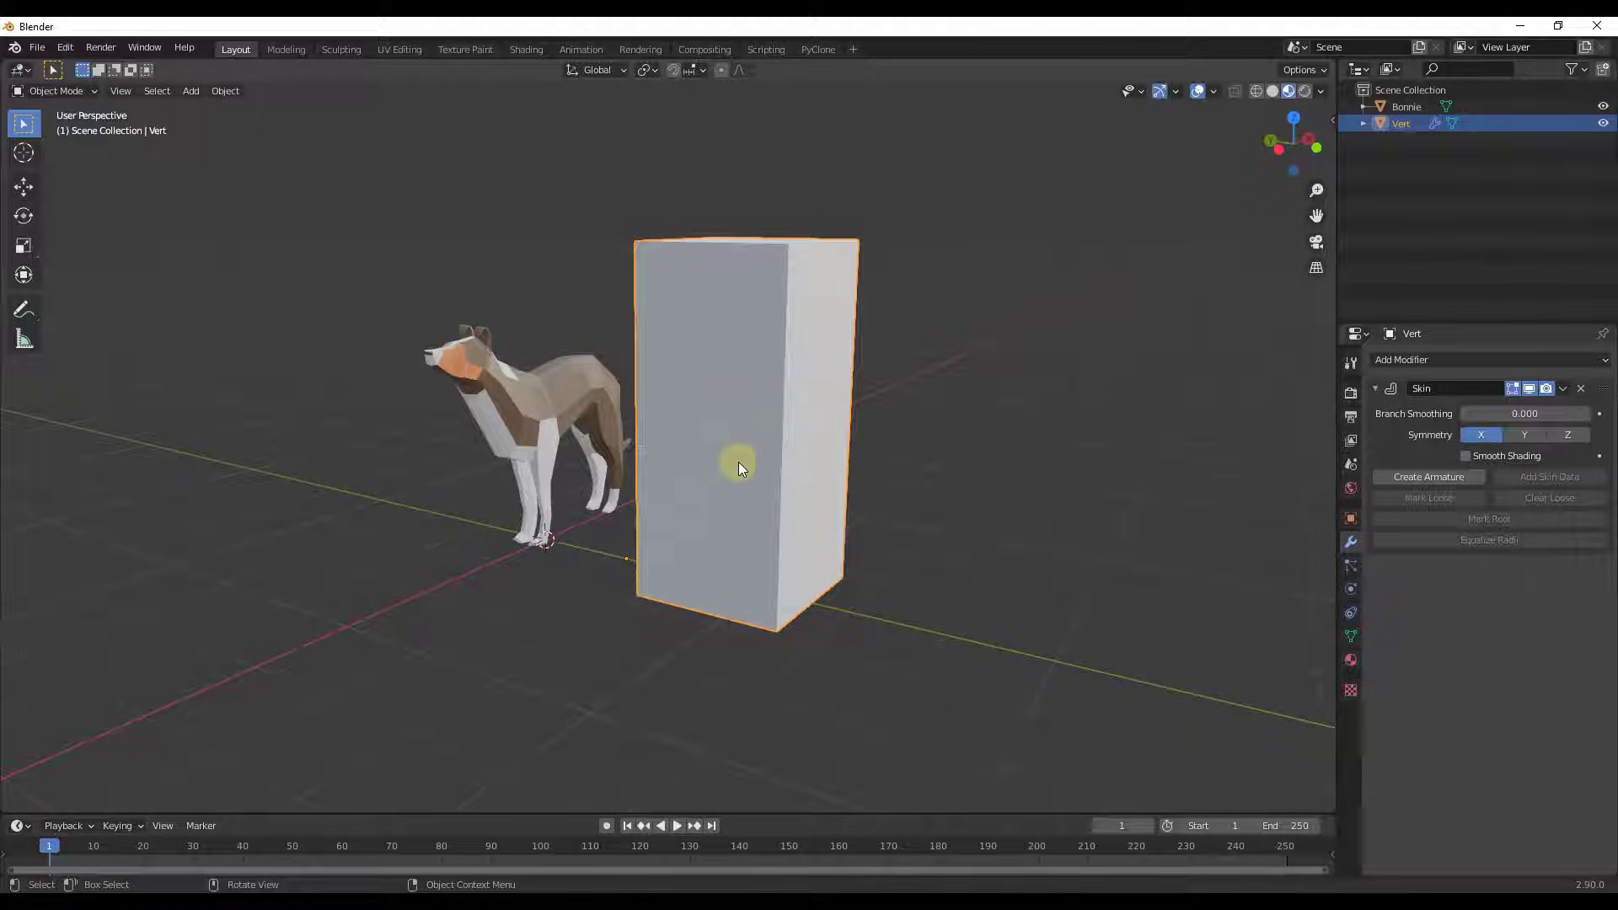
middle_click_drag(730, 627, 753, 569)
scroll(772, 307, "down", 2)
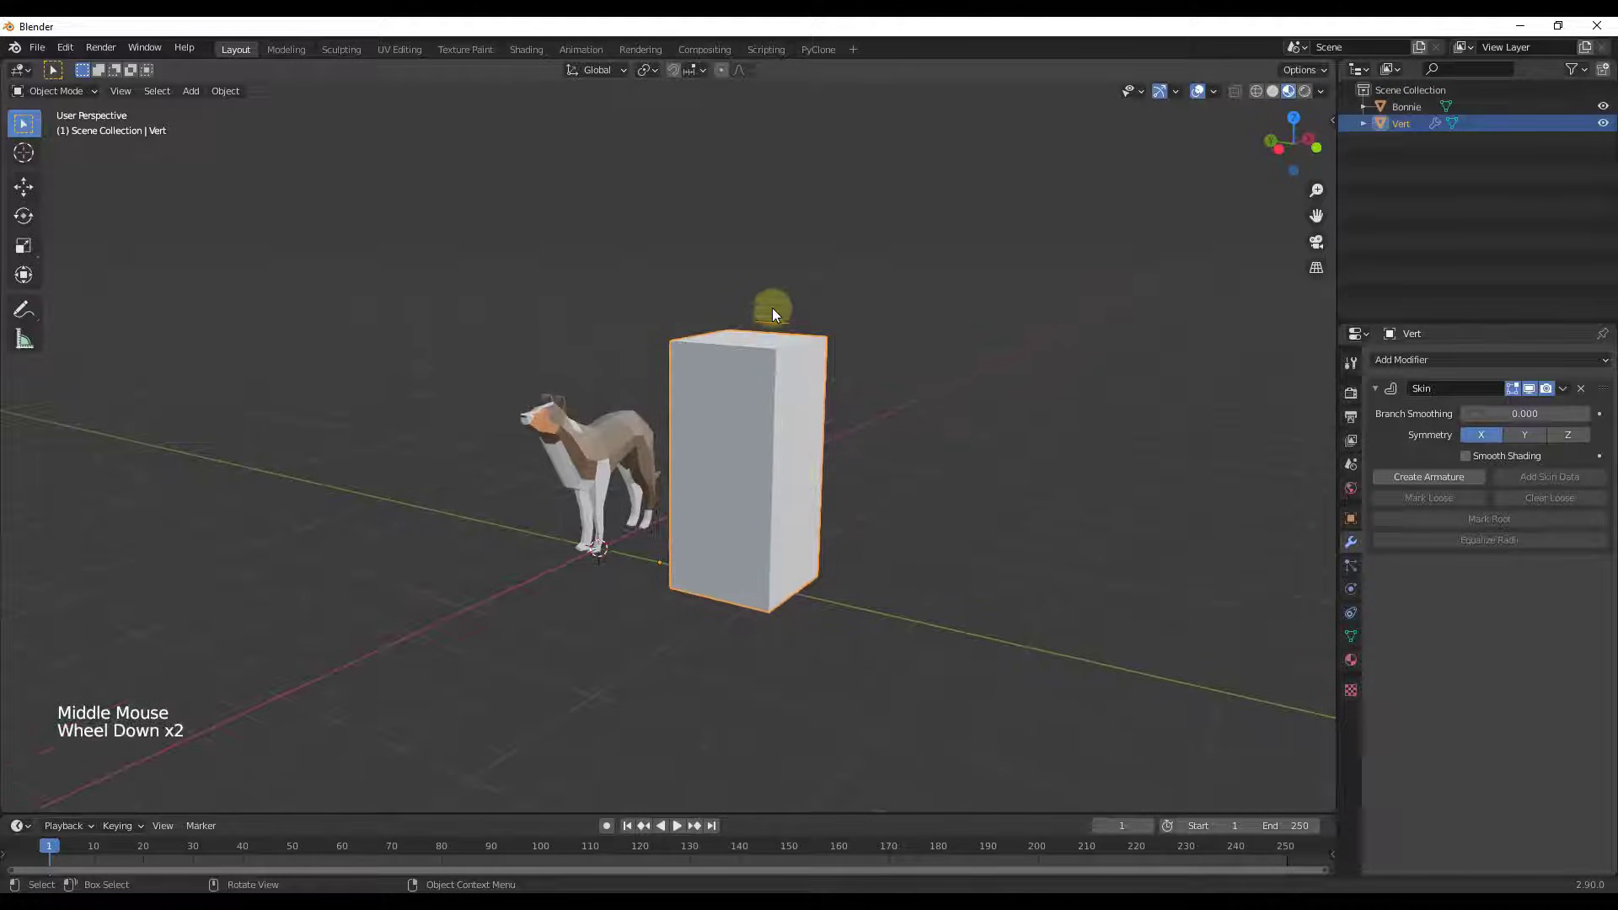
scroll(740, 387, "up", 1)
Turn on the Wireframe overlay and switch the viewport to wireframe shading.
left_click(1213, 91)
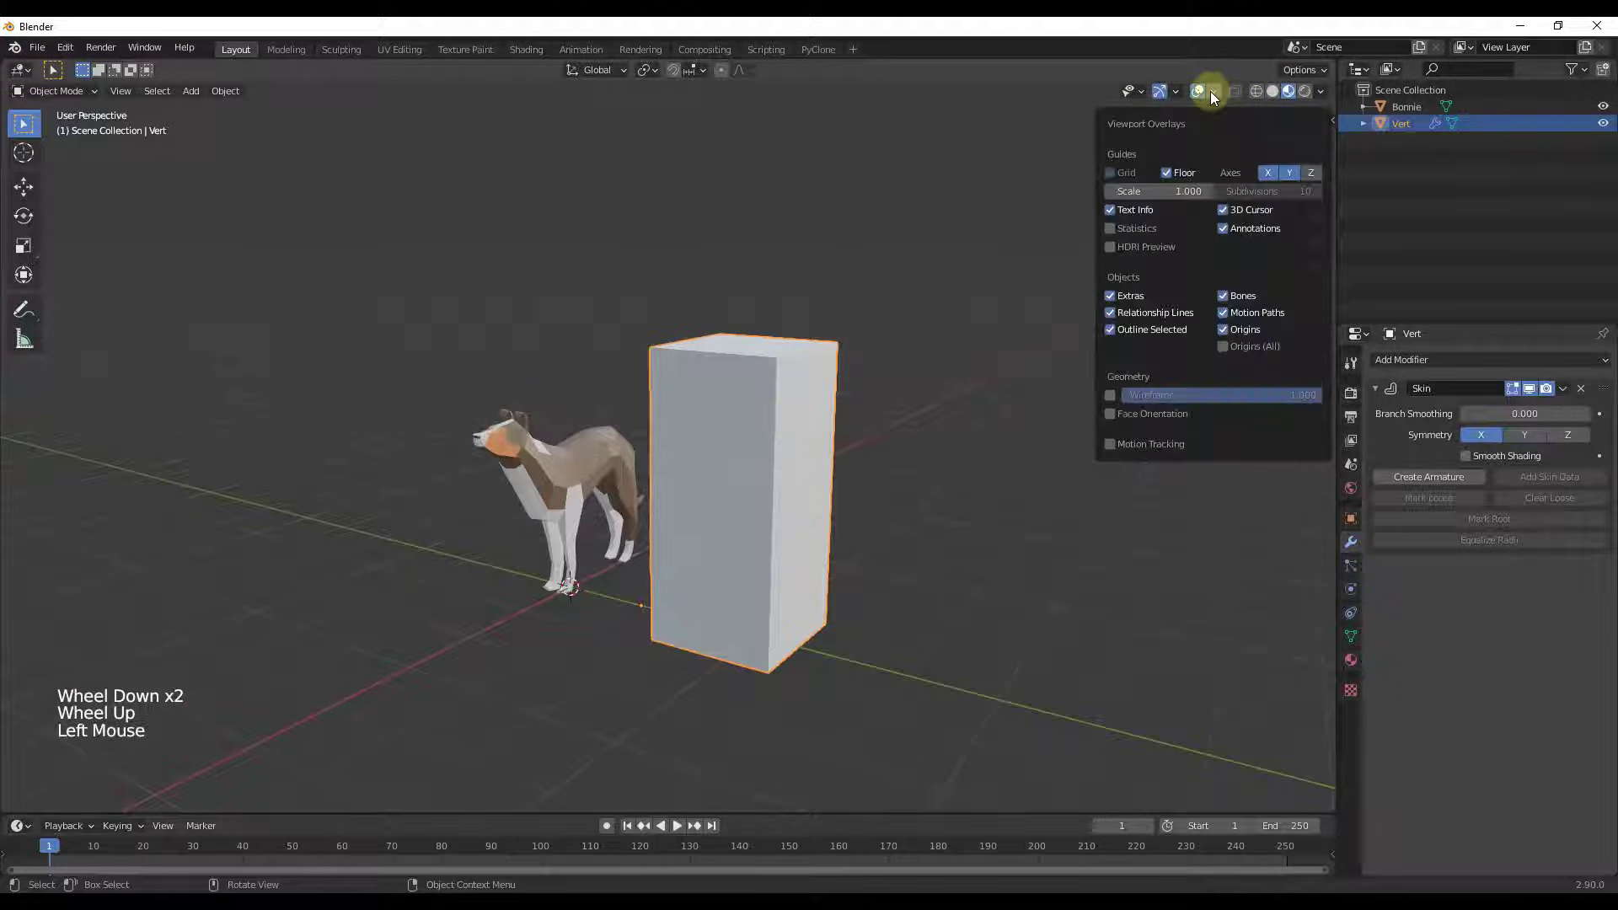
left_click(1109, 395)
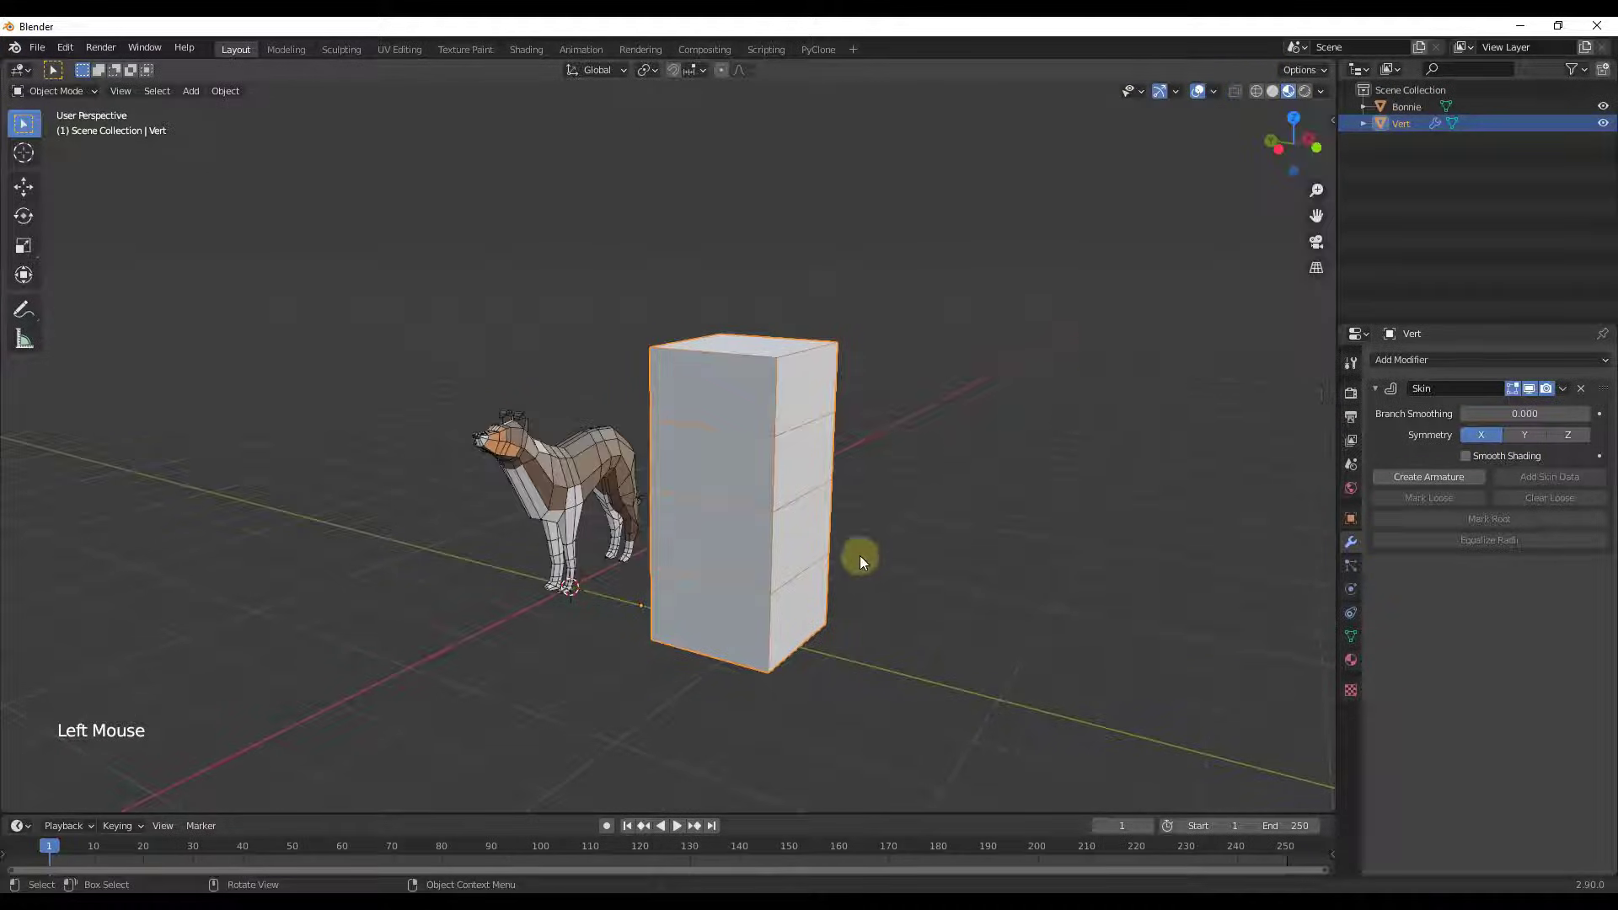
scroll(816, 509, "down", 3)
scroll(800, 504, "up", 3)
middle_click_drag(801, 504, 927, 421)
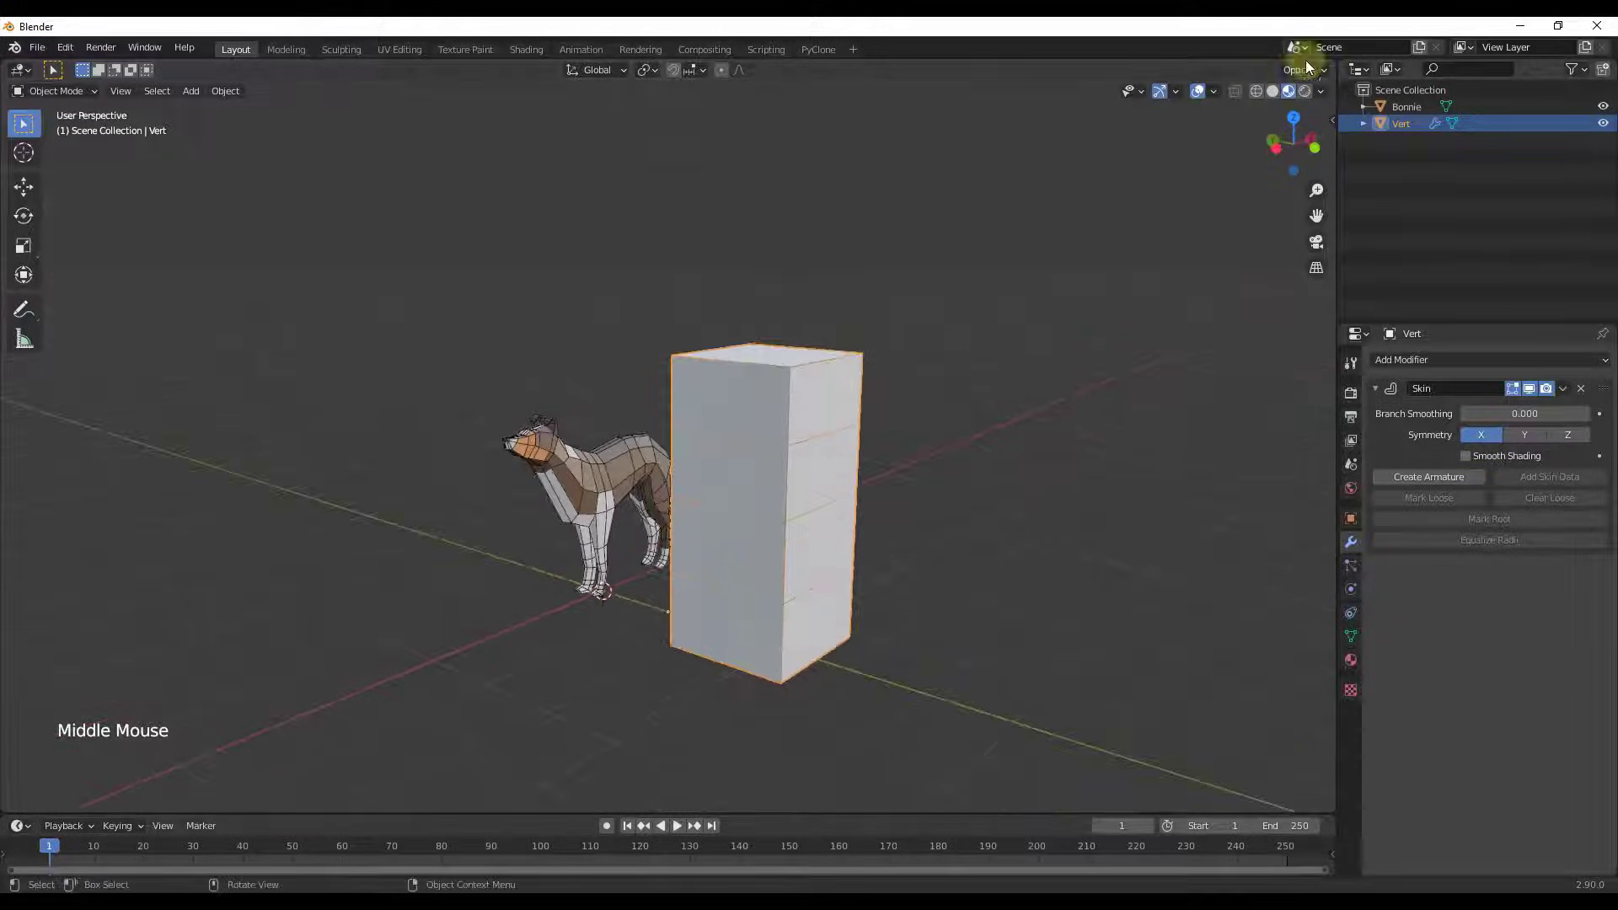
left_click(1256, 89)
mouse_move(762, 523)
middle_mouse_down()
mouse_move(923, 514)
mouse_move(925, 499)
mouse_move(864, 531)
mouse_move(769, 539)
middle_mouse_up()
scroll(771, 510, "up", 2)
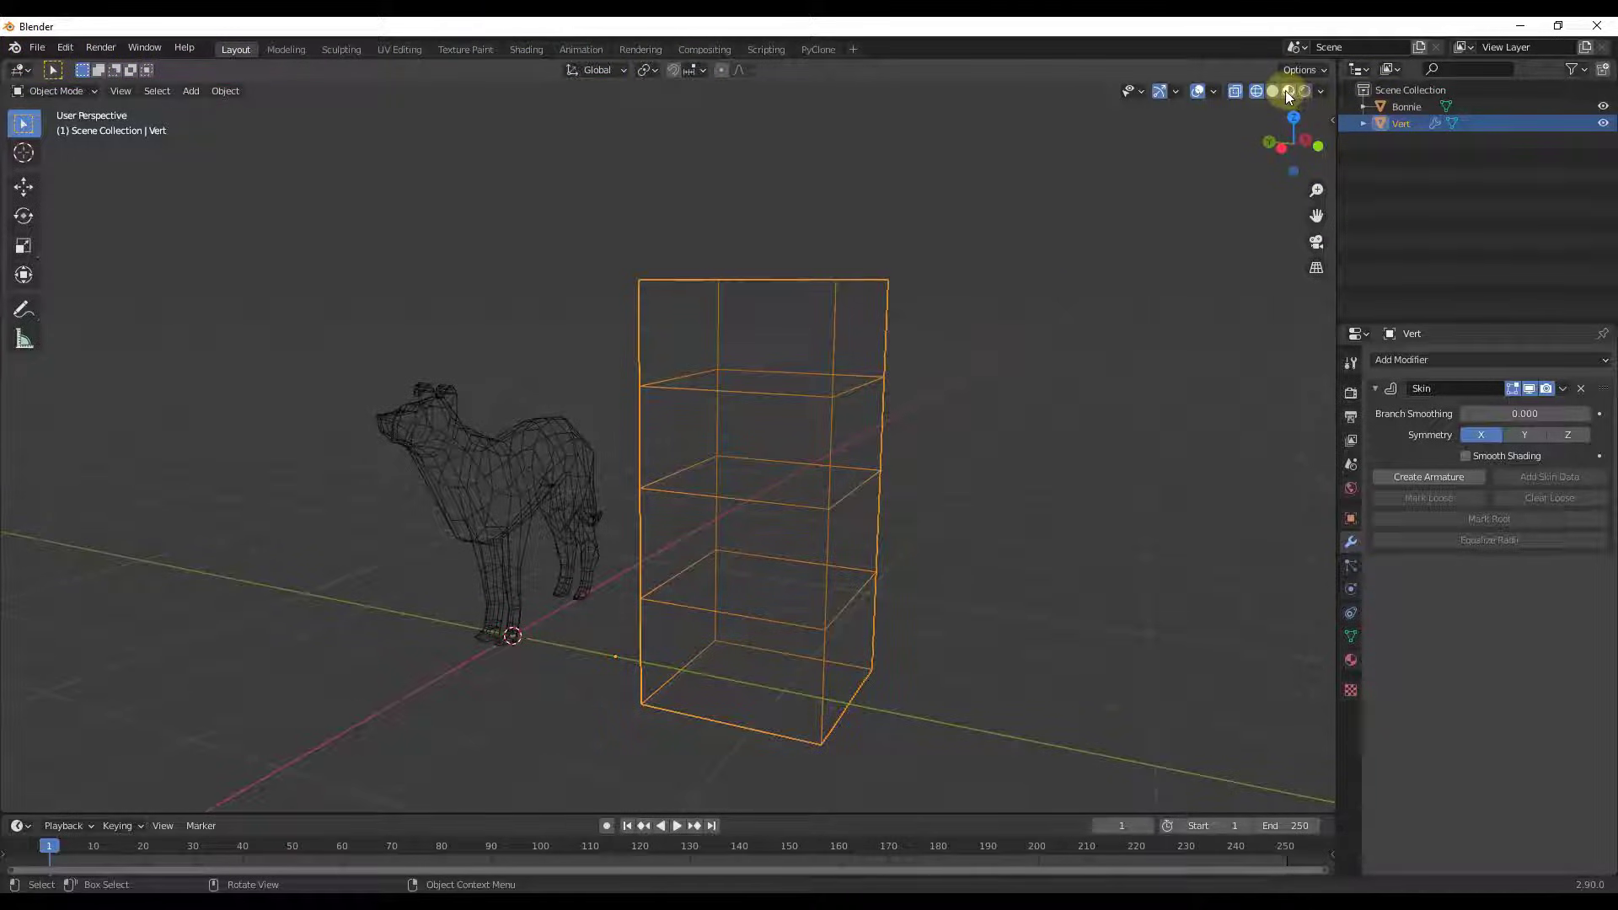
In Left Orthographic view, extrude three arch segments over from the column's top.
left_click(1283, 147)
key("Tab")
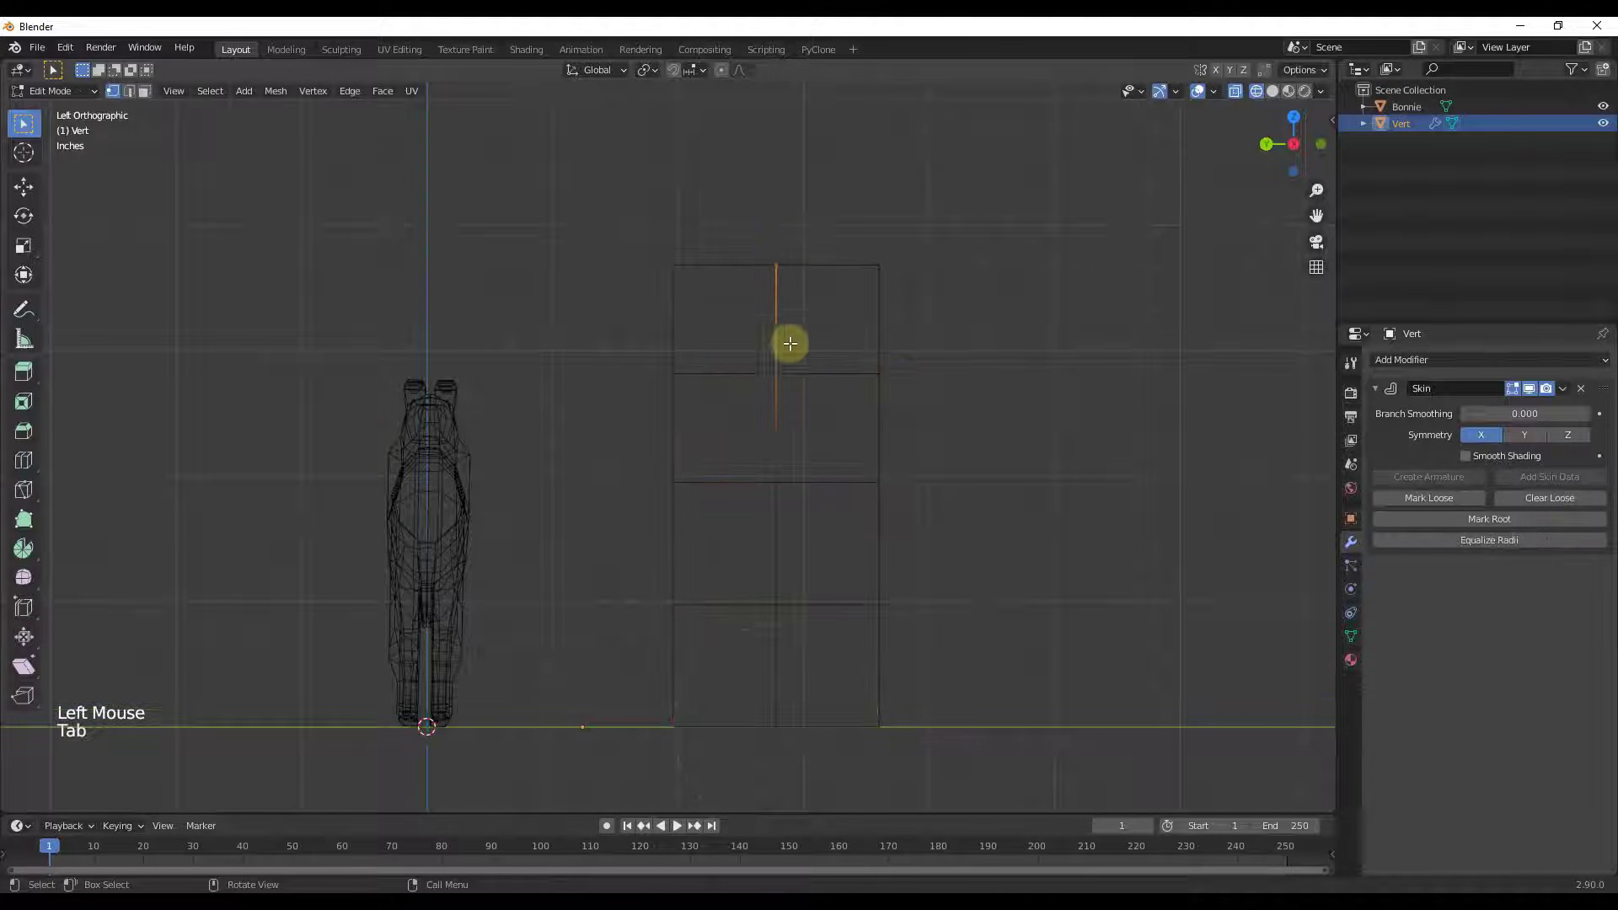
scroll(670, 586, "down", 4)
scroll(670, 585, "down", 2)
key("e")
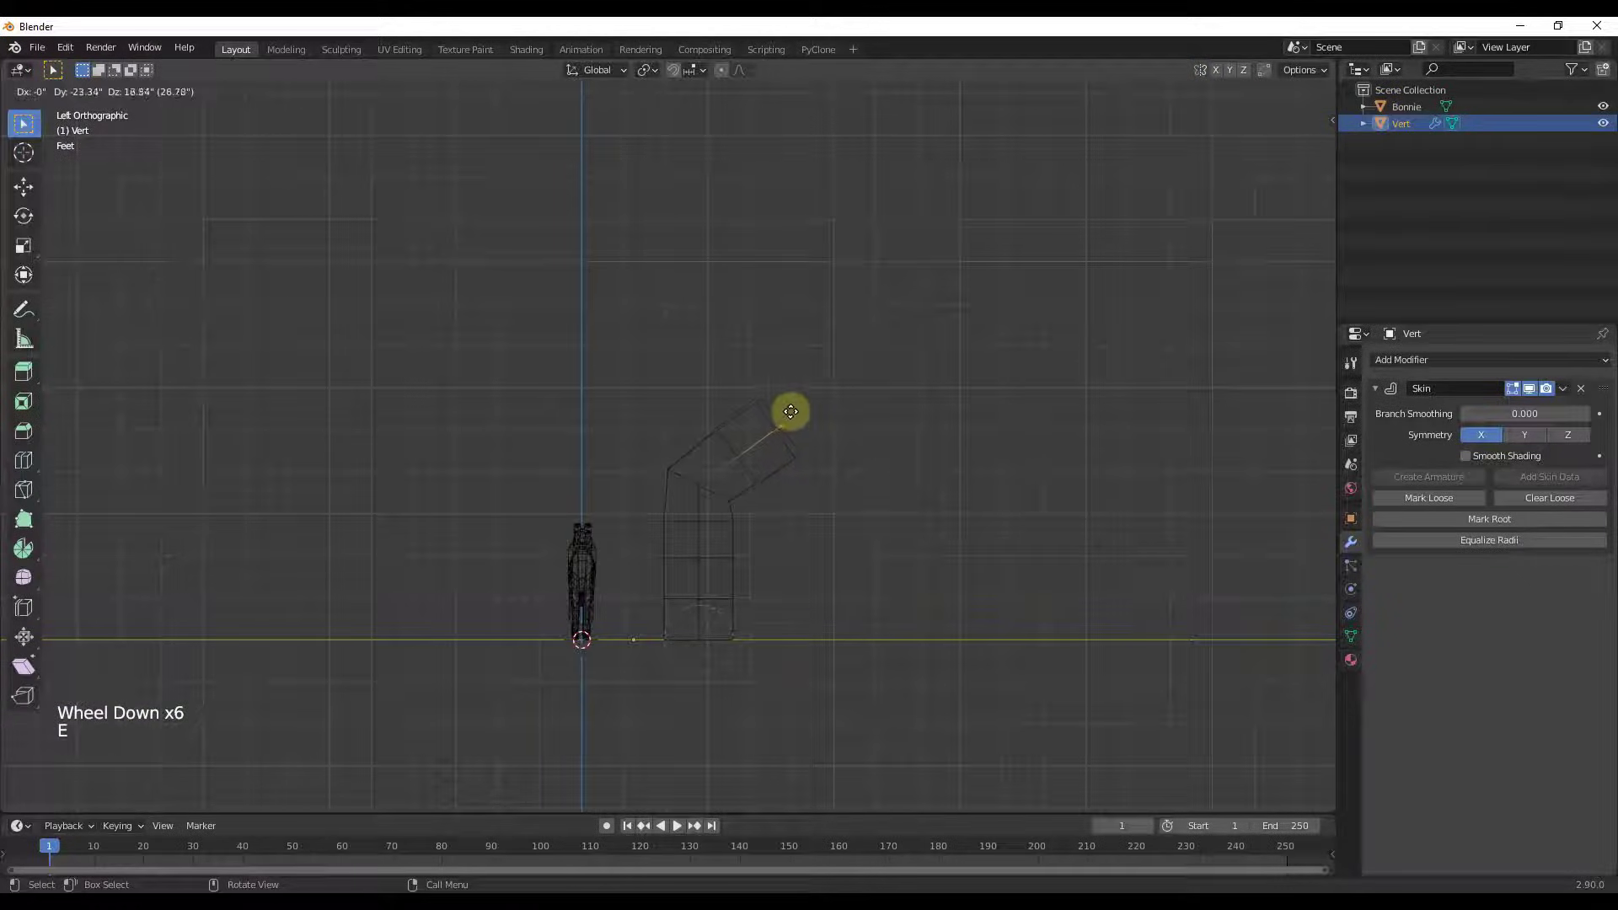
left_click(785, 410)
key("e")
left_click(939, 342)
key("e")
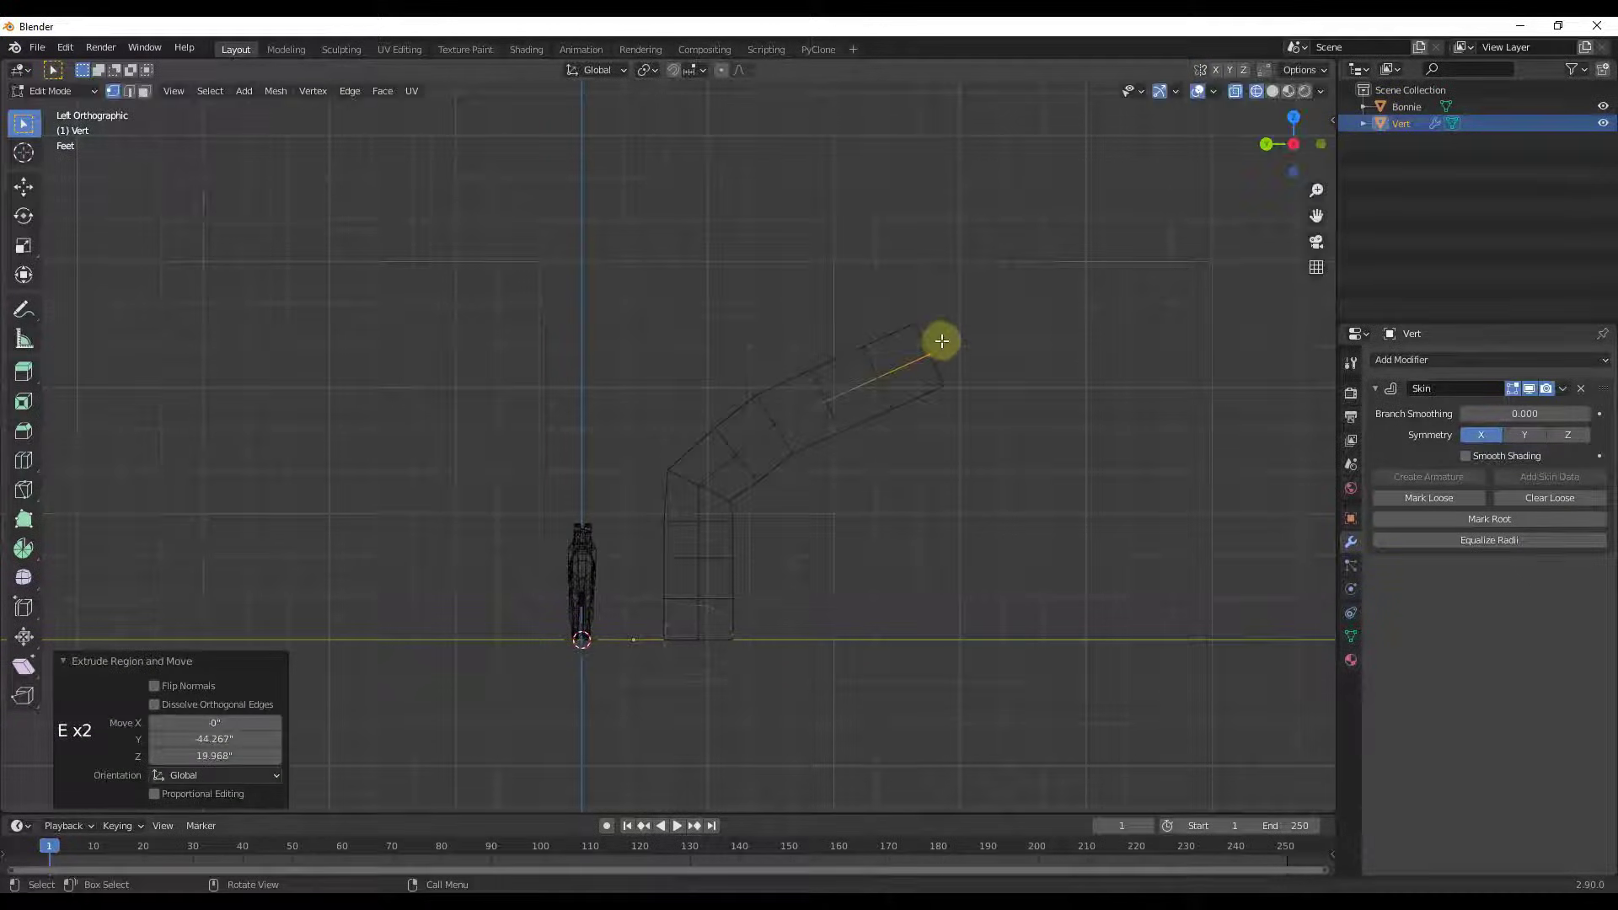
left_click(1148, 371)
Extrude two more segments curving back down to the ground, closing the arch.
key("e")
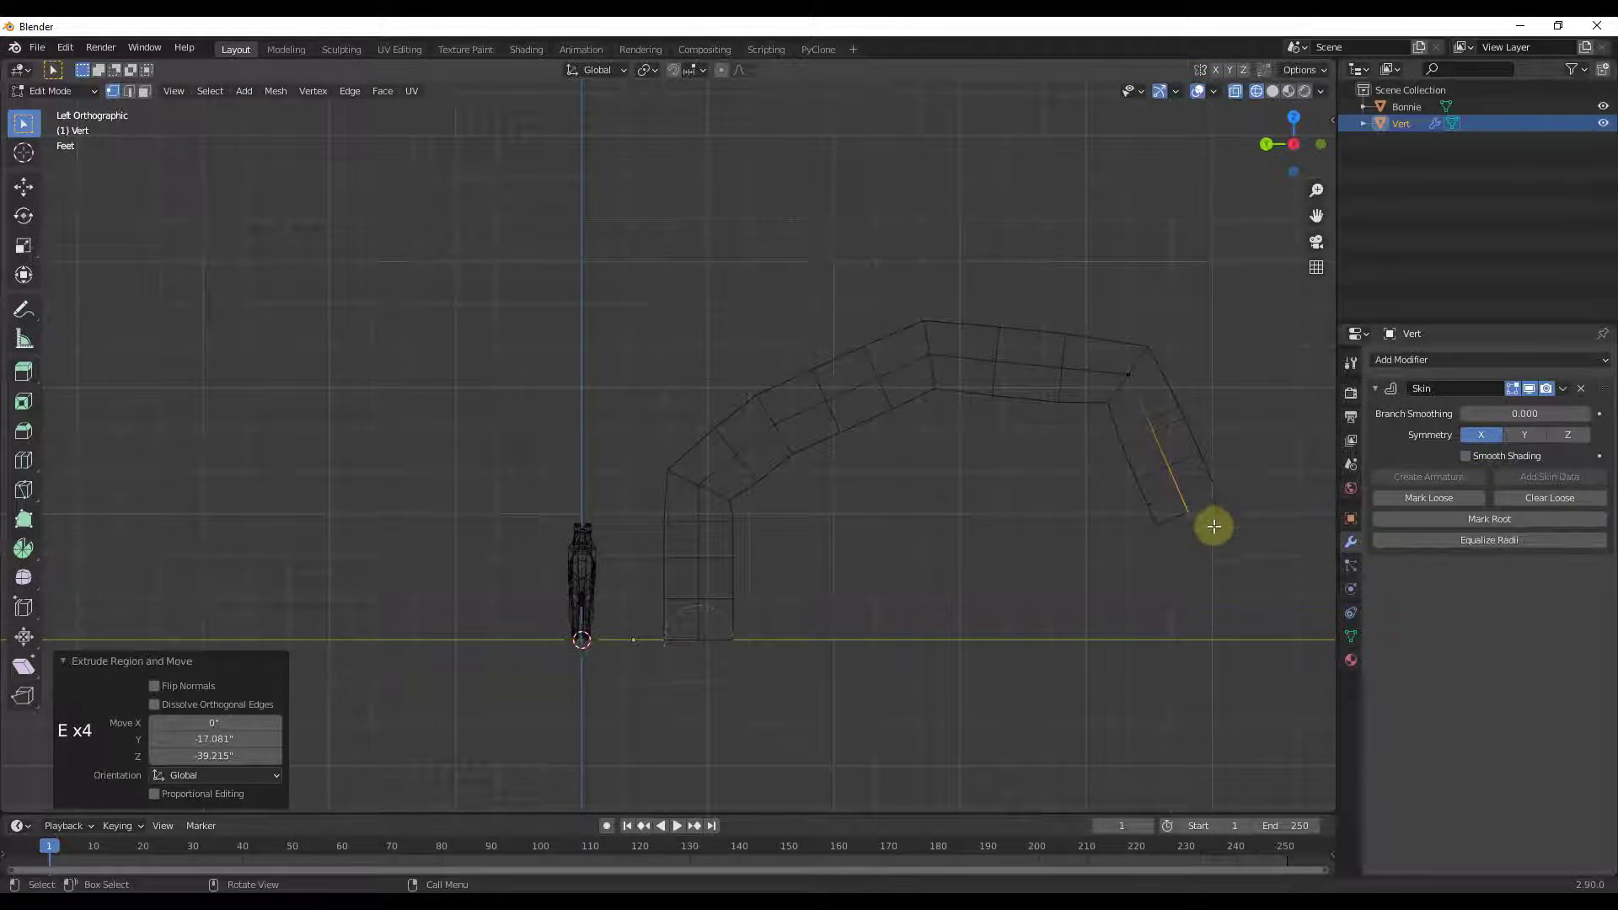
left_click(1214, 526)
key("e")
left_click(1218, 653)
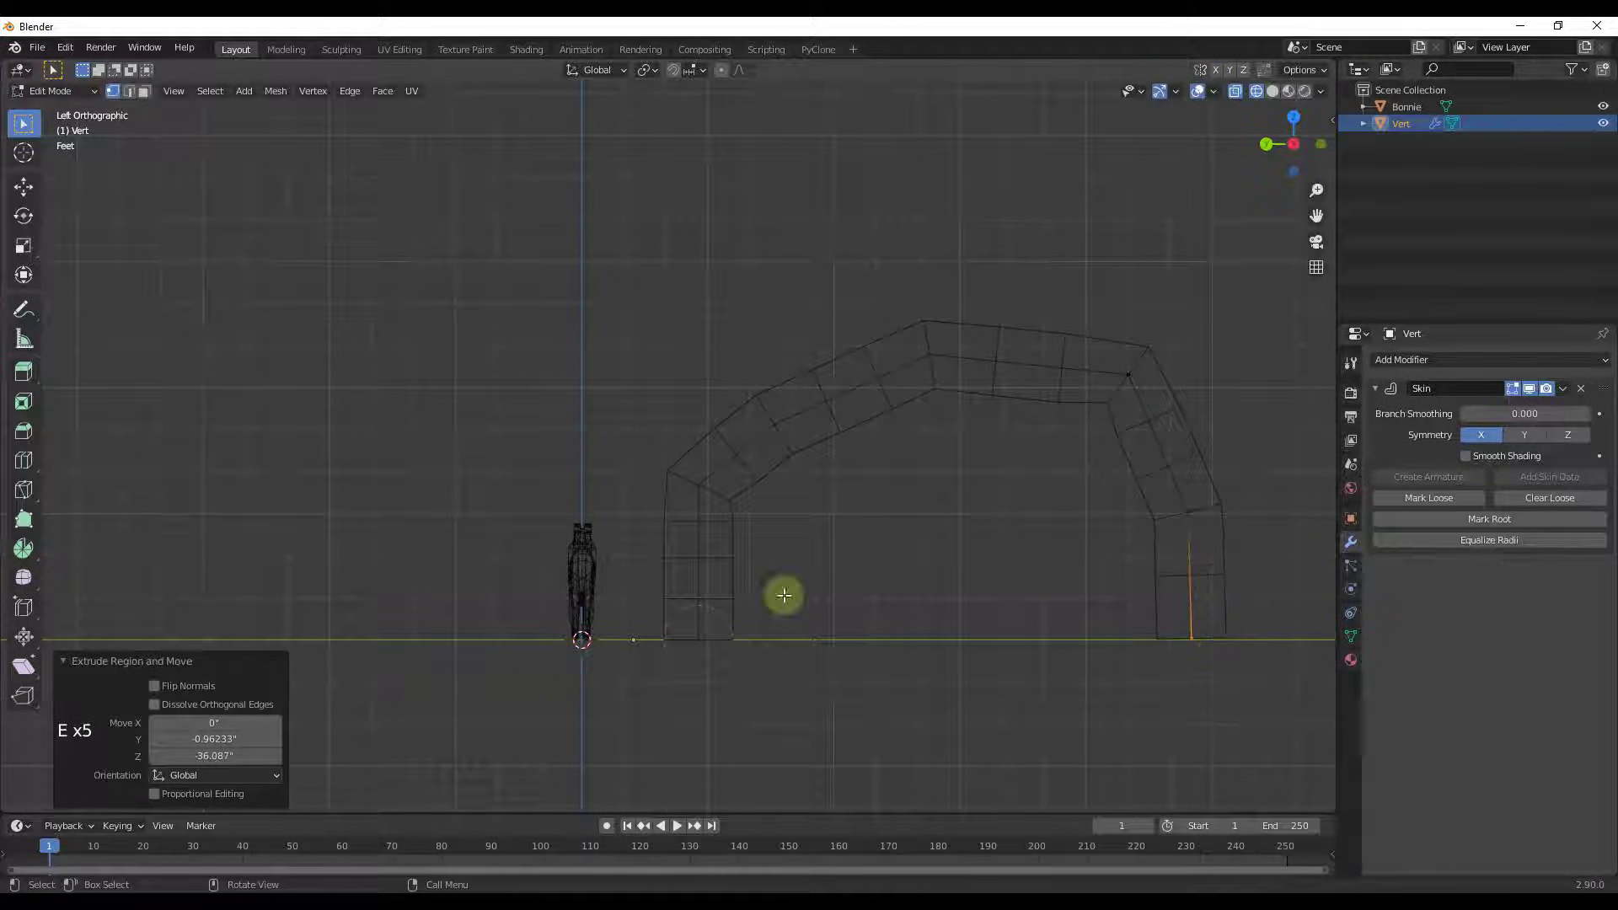
scroll(785, 596, "down", 4)
scroll(1036, 519, "up", 2)
middle_click_drag(620, 516, 557, 480)
key("Tab")
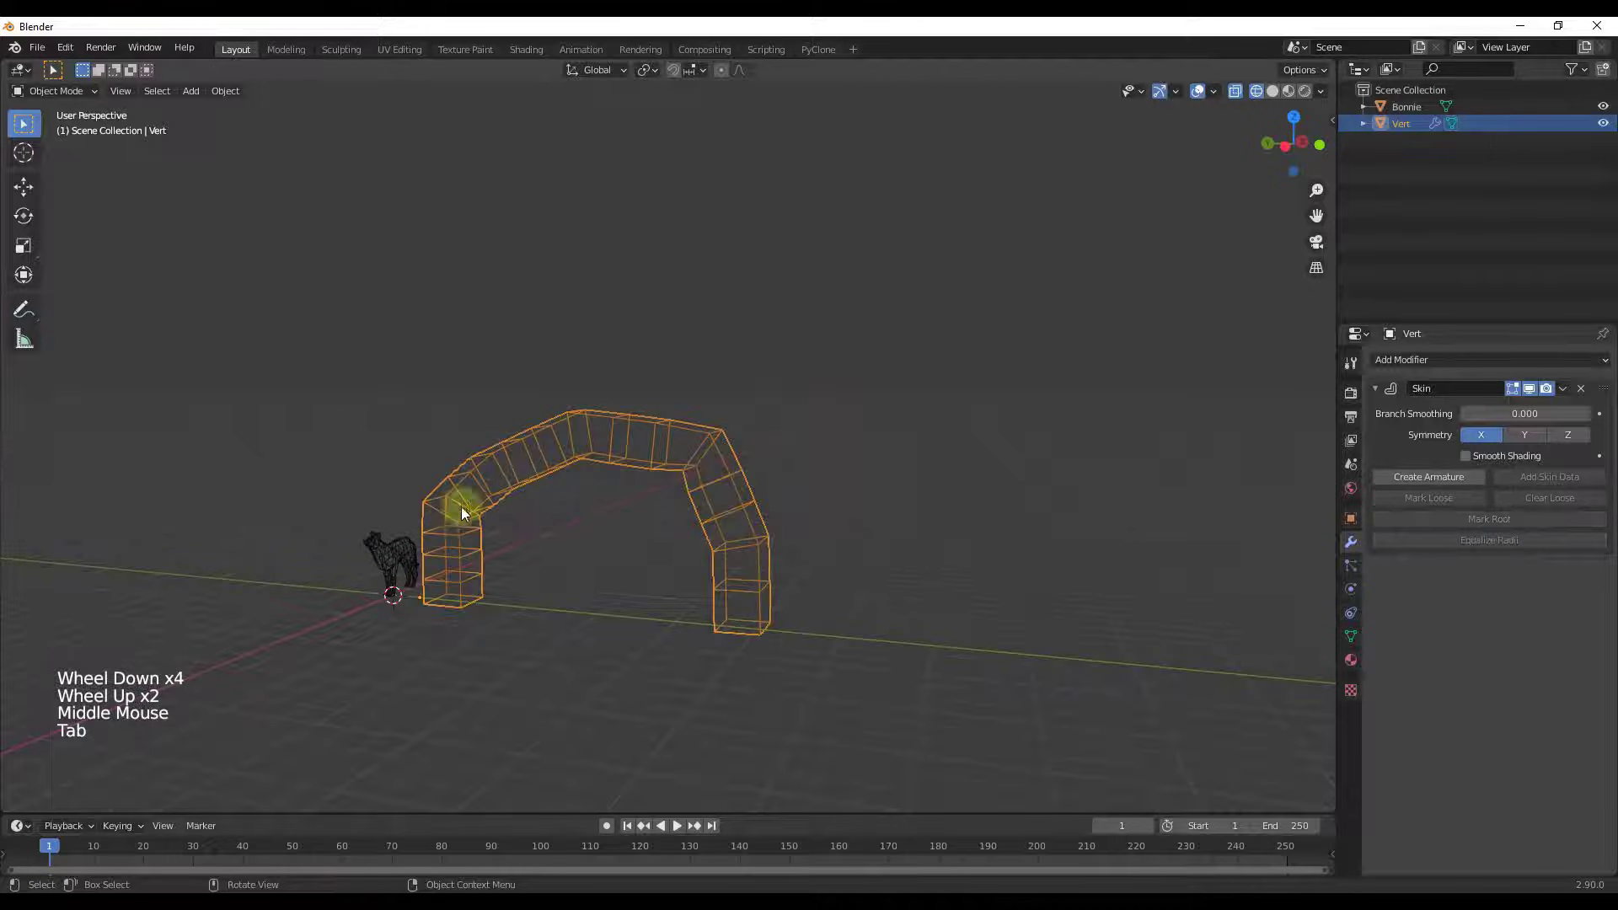
scroll(690, 397, "up", 3)
left_click(1286, 92)
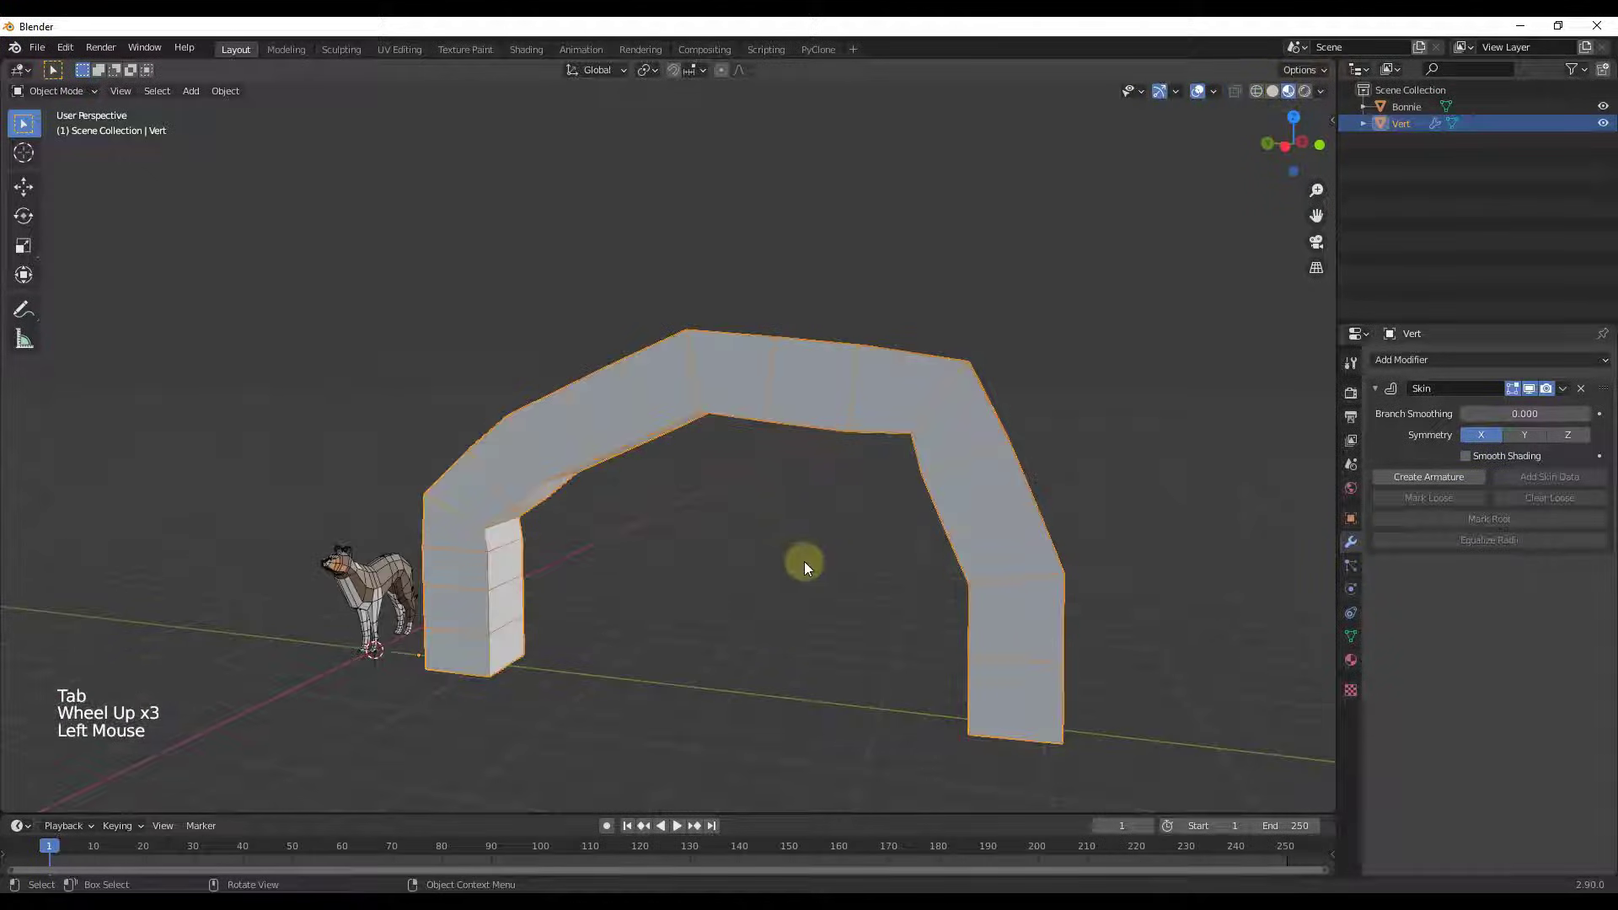
mouse_move(804, 562)
middle_mouse_down()
mouse_move(255, 612)
mouse_move(543, 533)
mouse_move(519, 507)
middle_mouse_up()
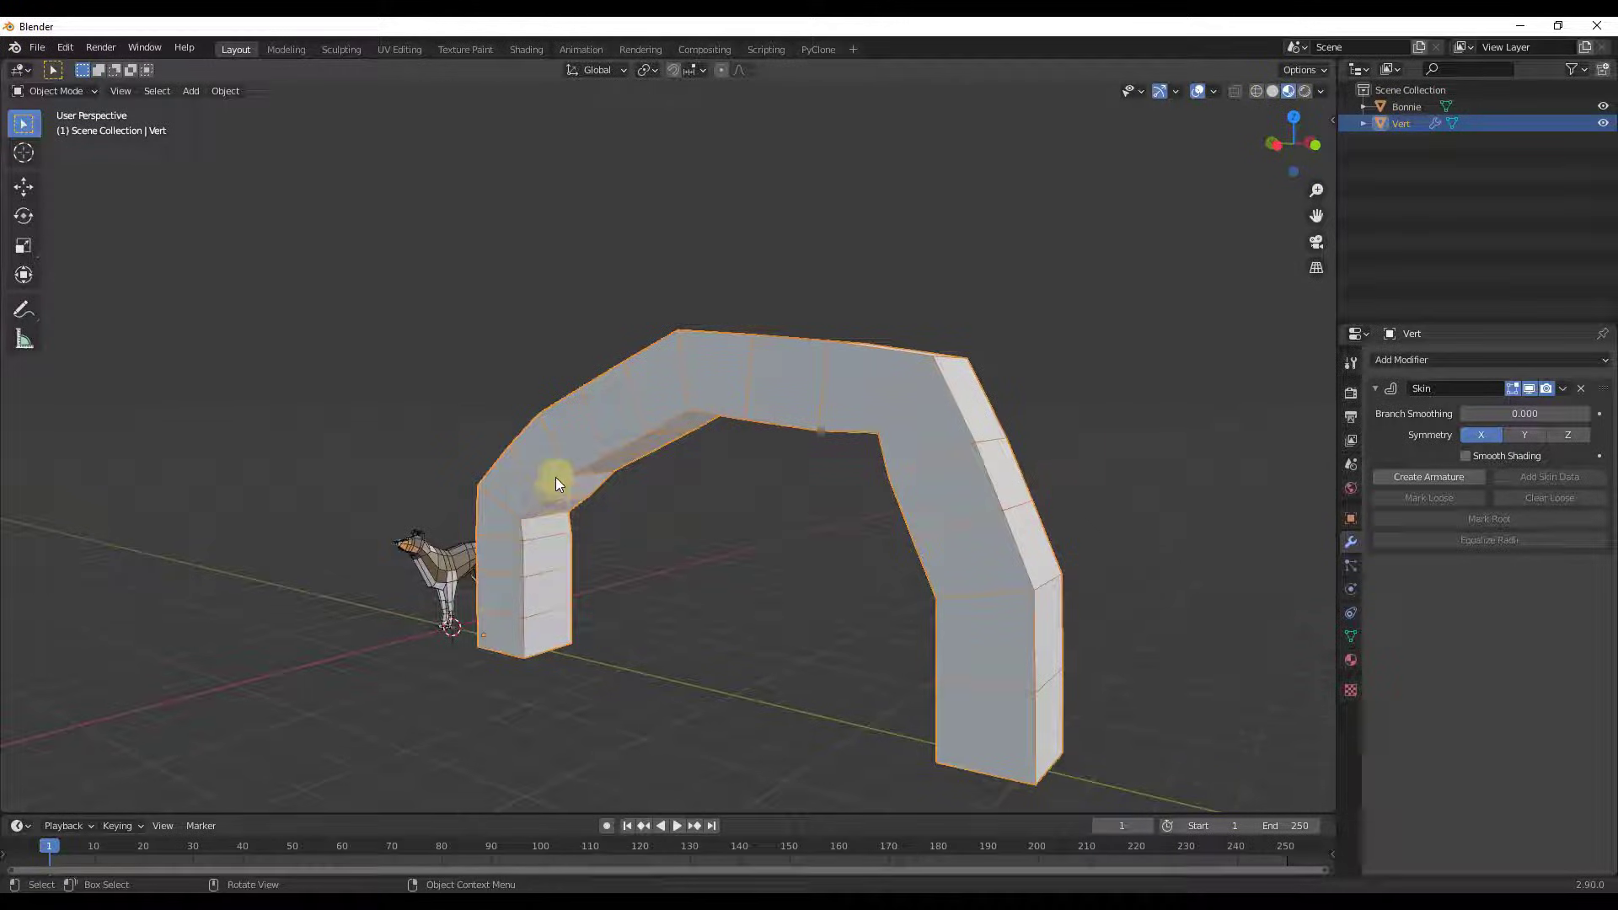
middle_click_drag(677, 455, 854, 435)
scroll(853, 435, "up", 5)
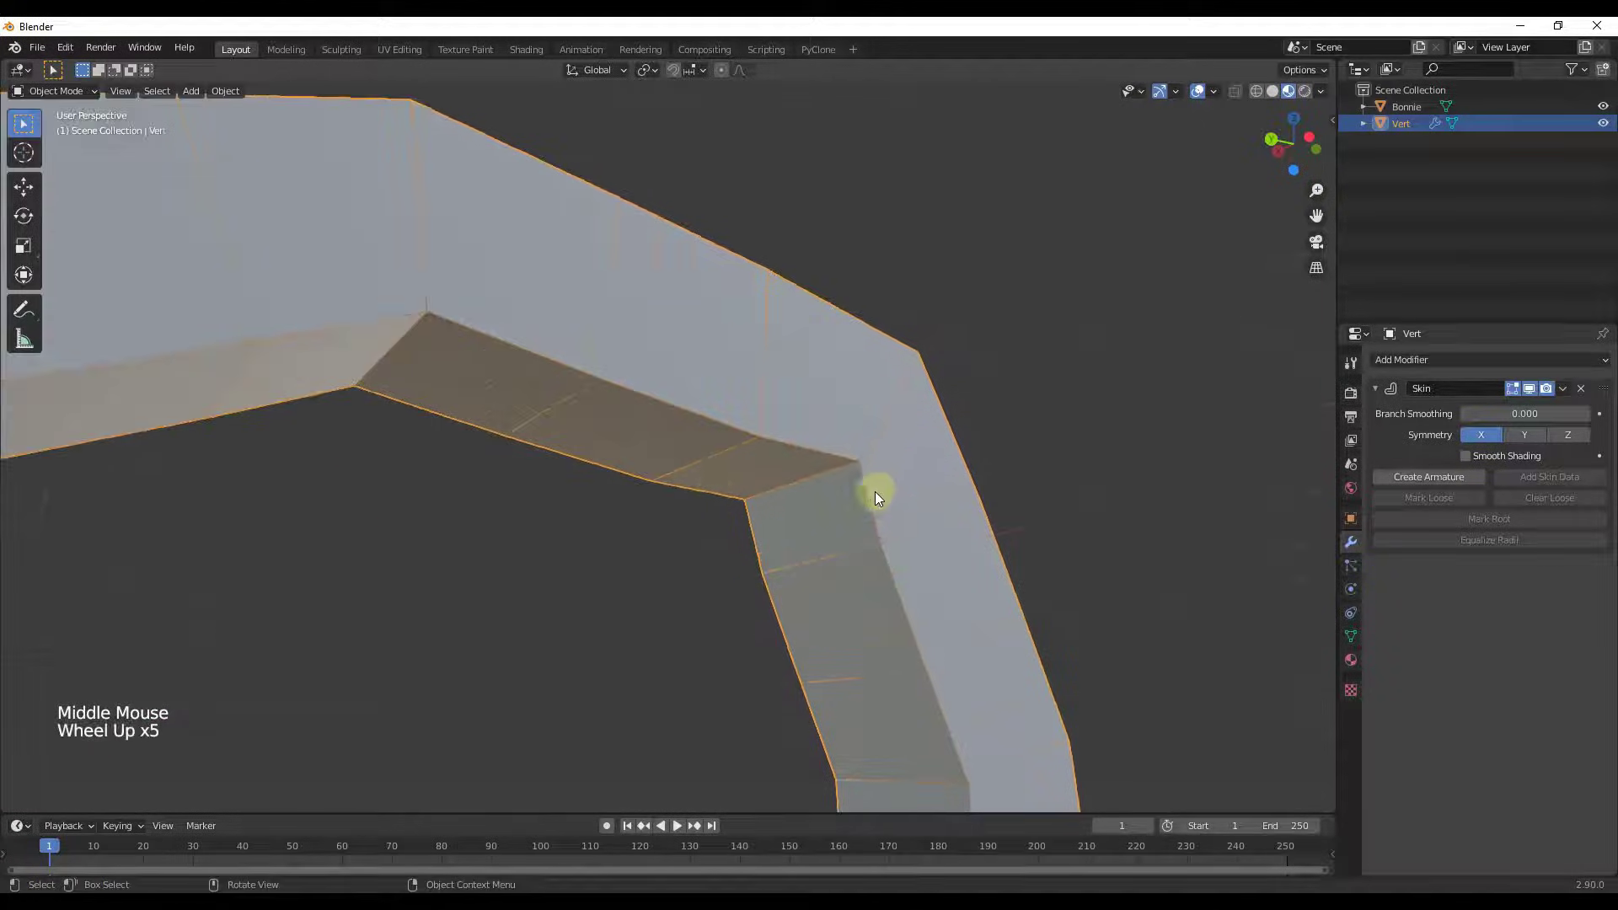
middle_click_drag(721, 490, 553, 725)
scroll(928, 387, "down", 3)
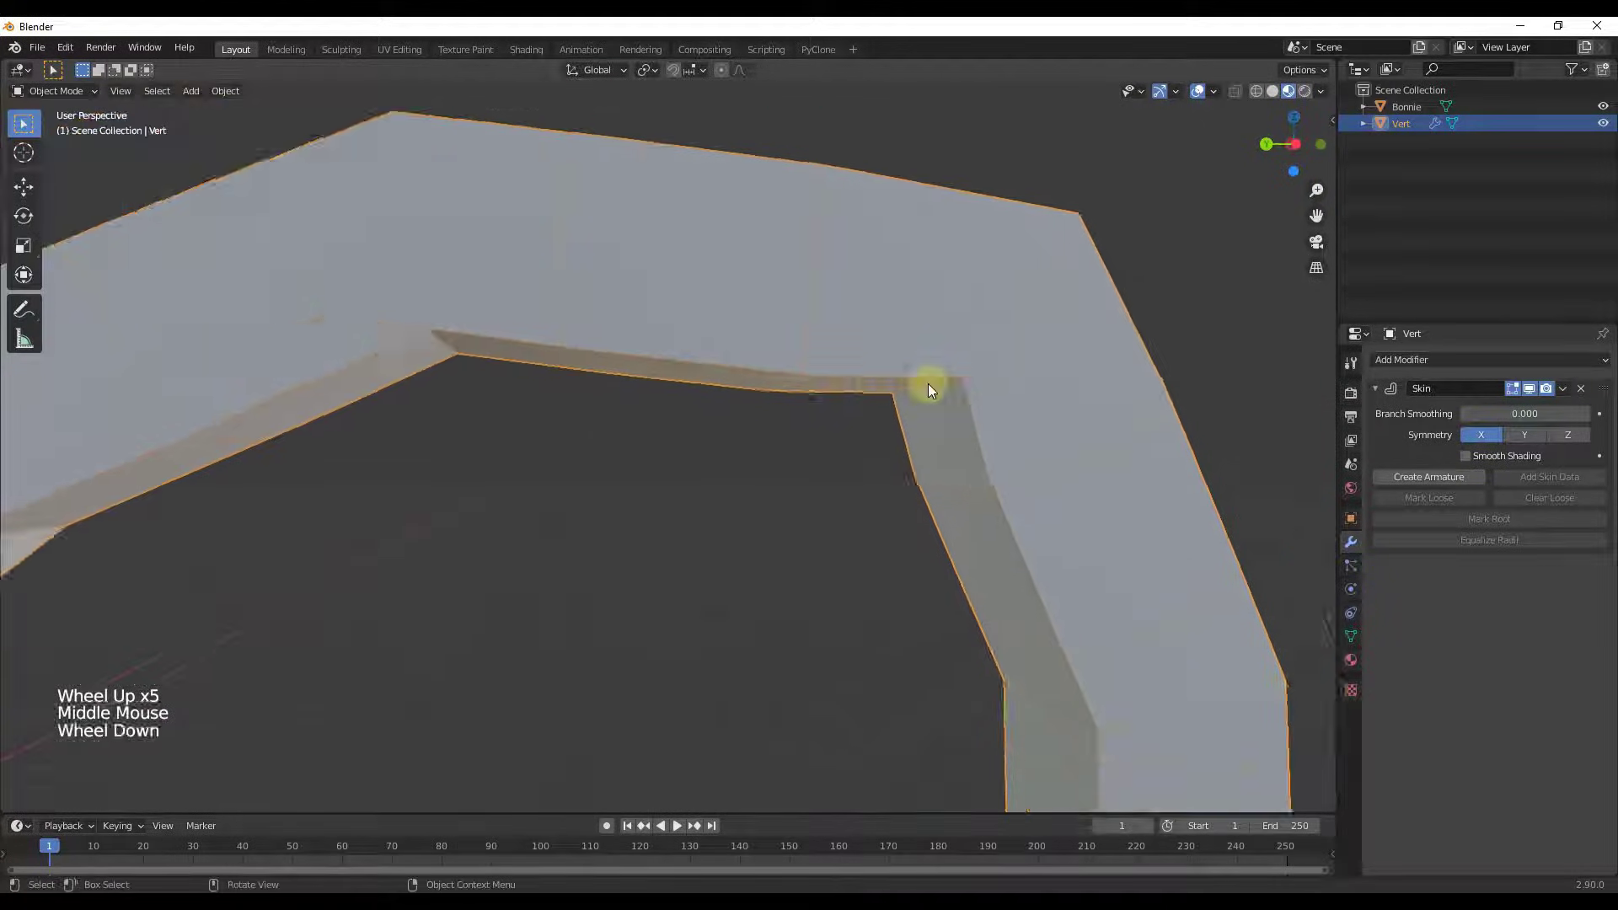
scroll(1004, 364, "up", 2)
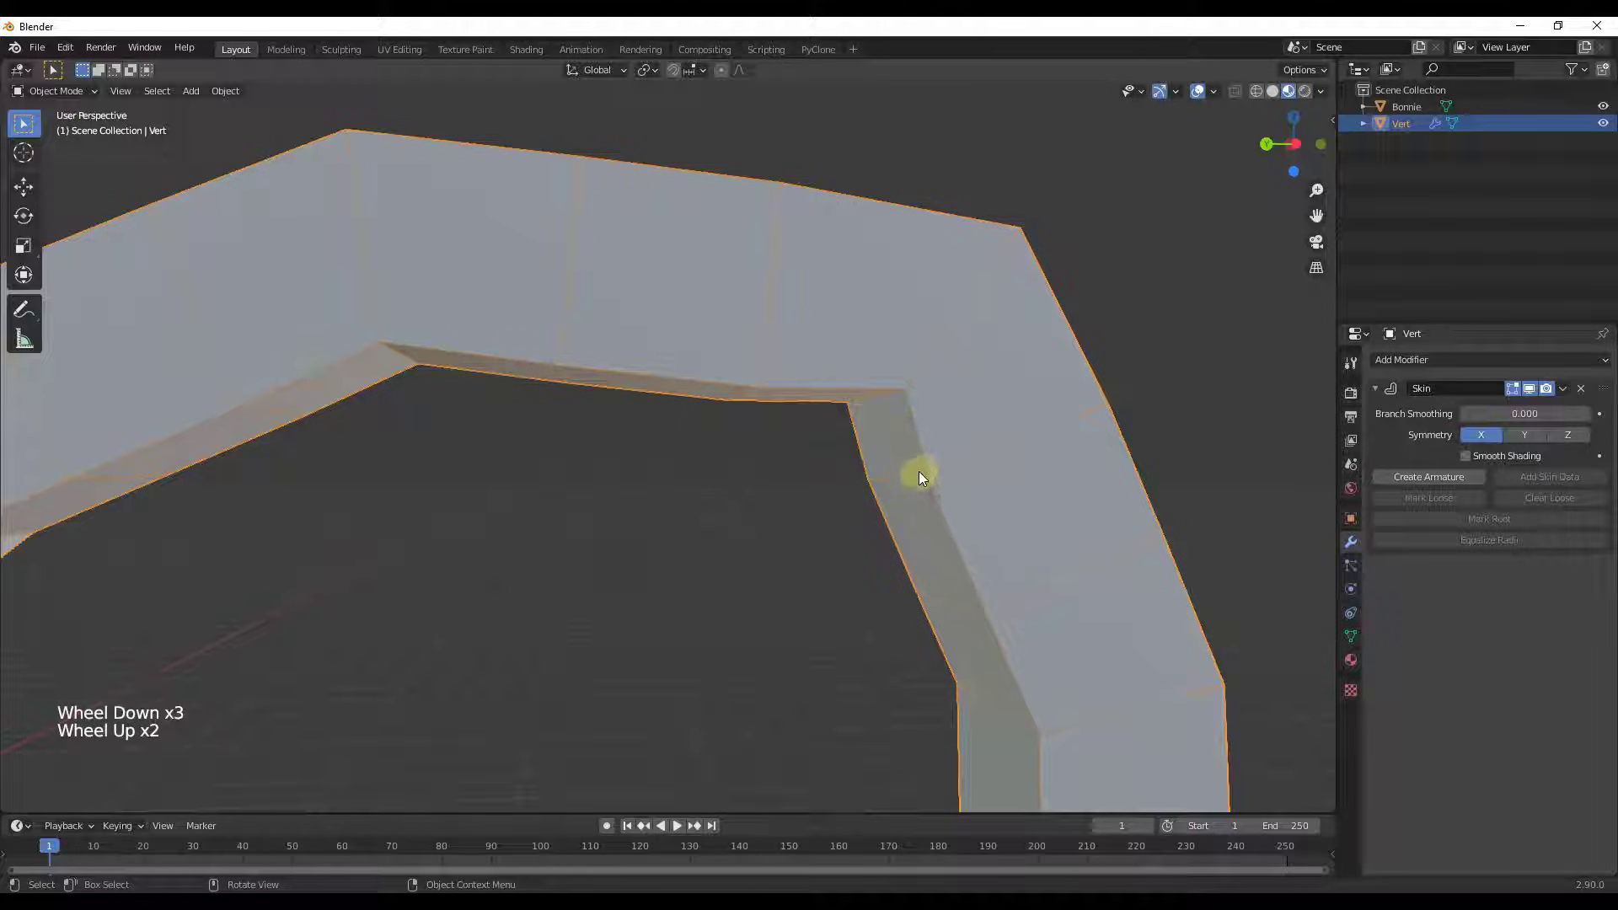
scroll(944, 455, "down", 4)
middle_click_drag(976, 433, 458, 585)
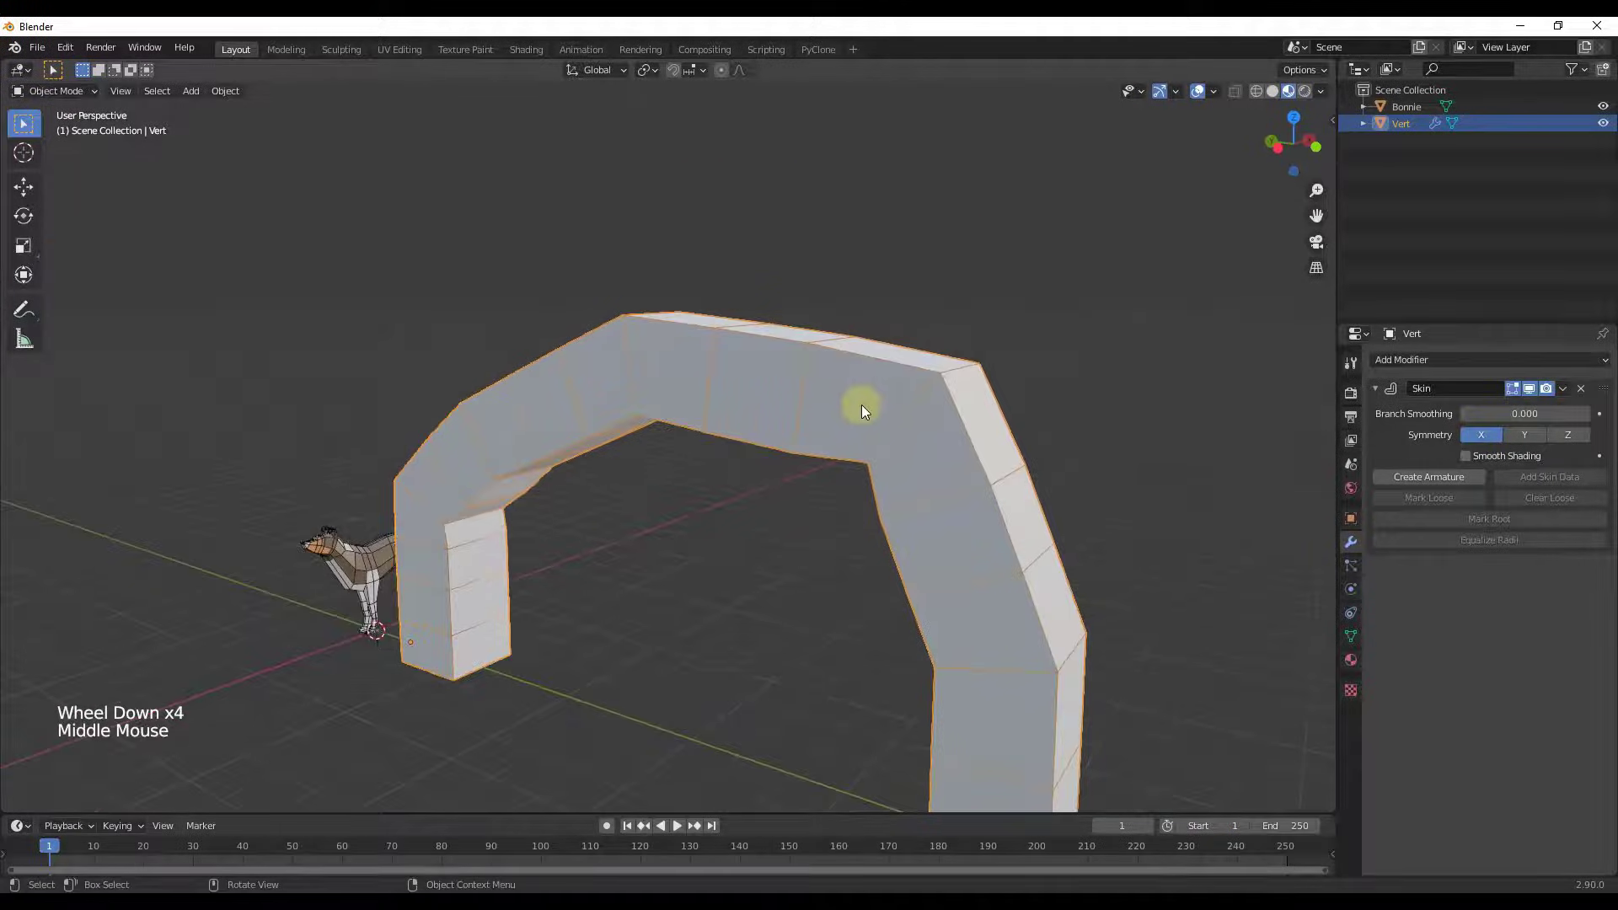
scroll(862, 411, "down", 3)
middle_click_drag(950, 427, 959, 444)
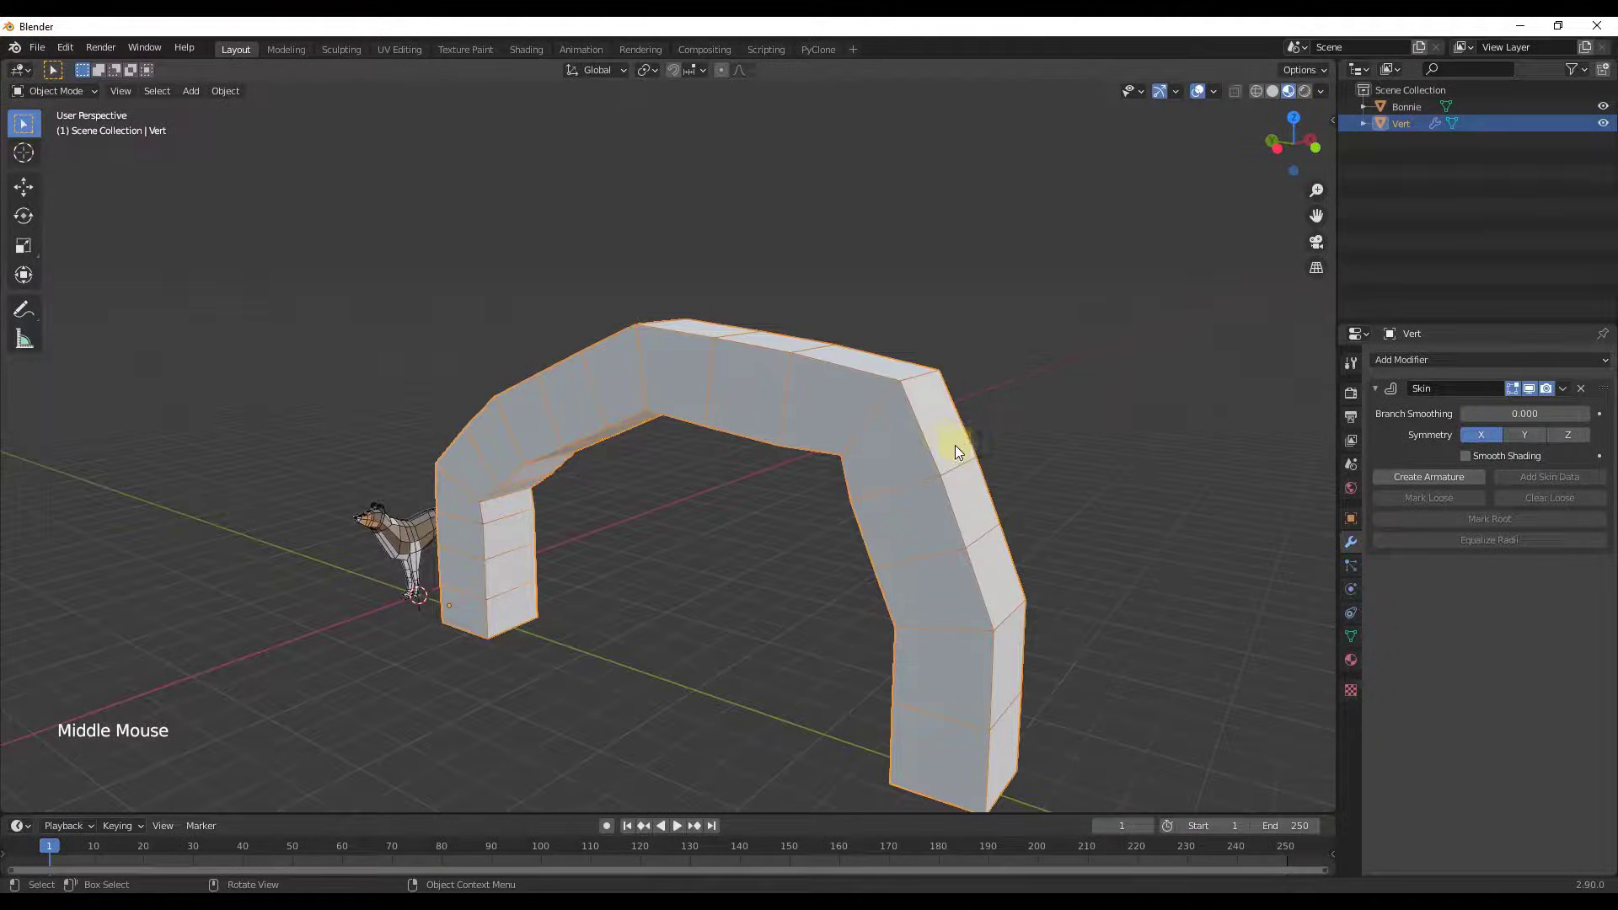
In vertex Edit Mode with wireframe shading, extrude the arch's top corner along Y.
key("Tab")
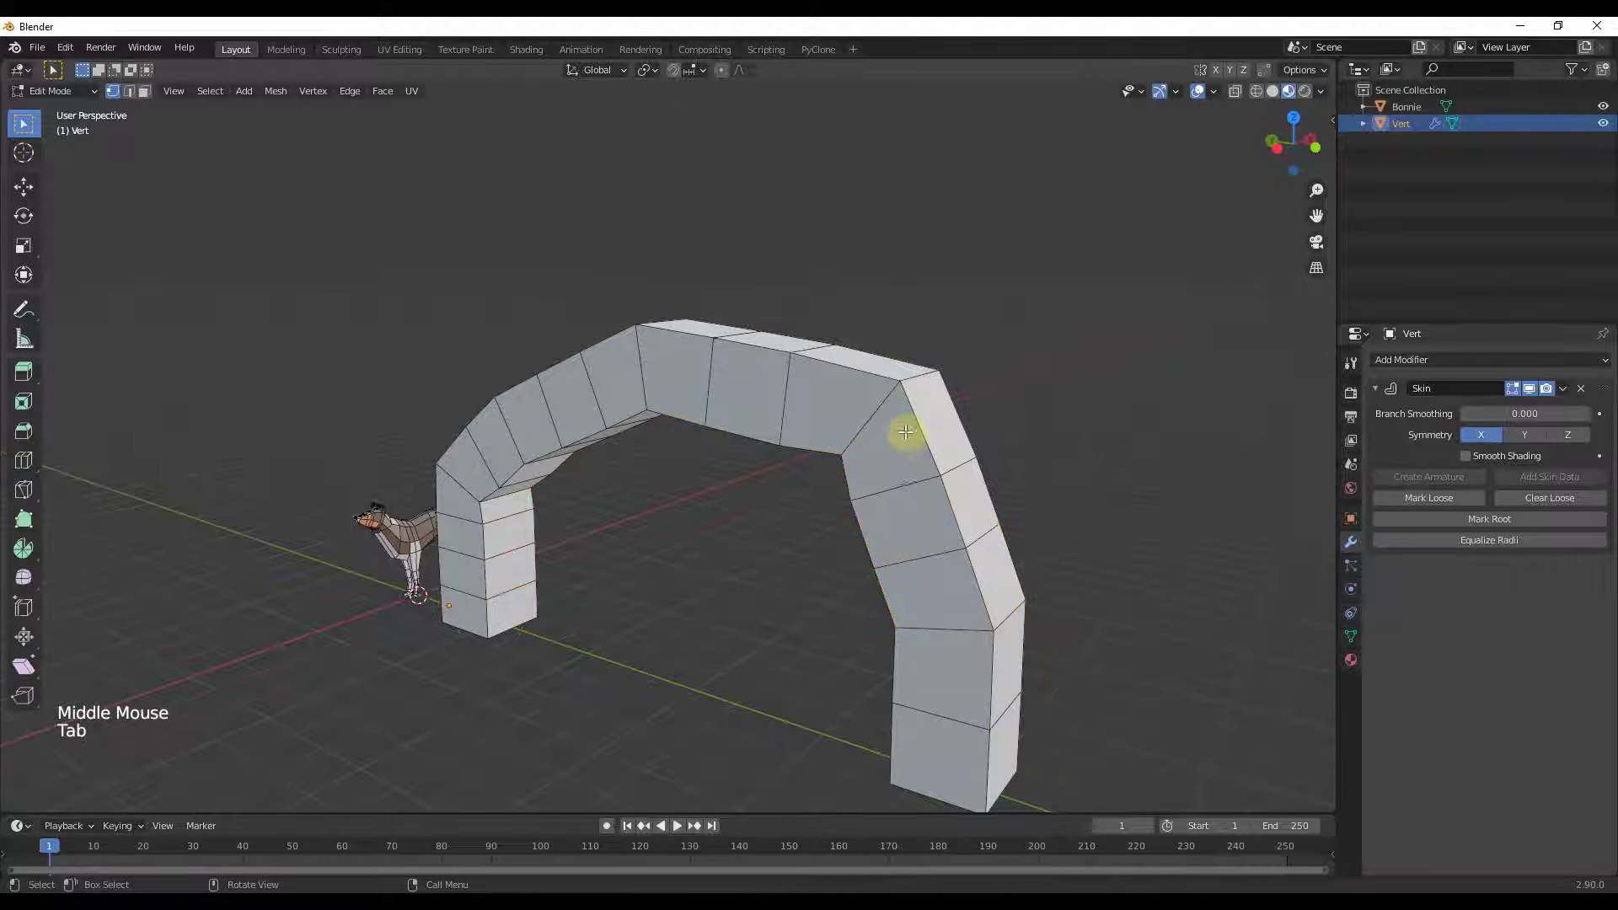
key("1")
left_click(1257, 91)
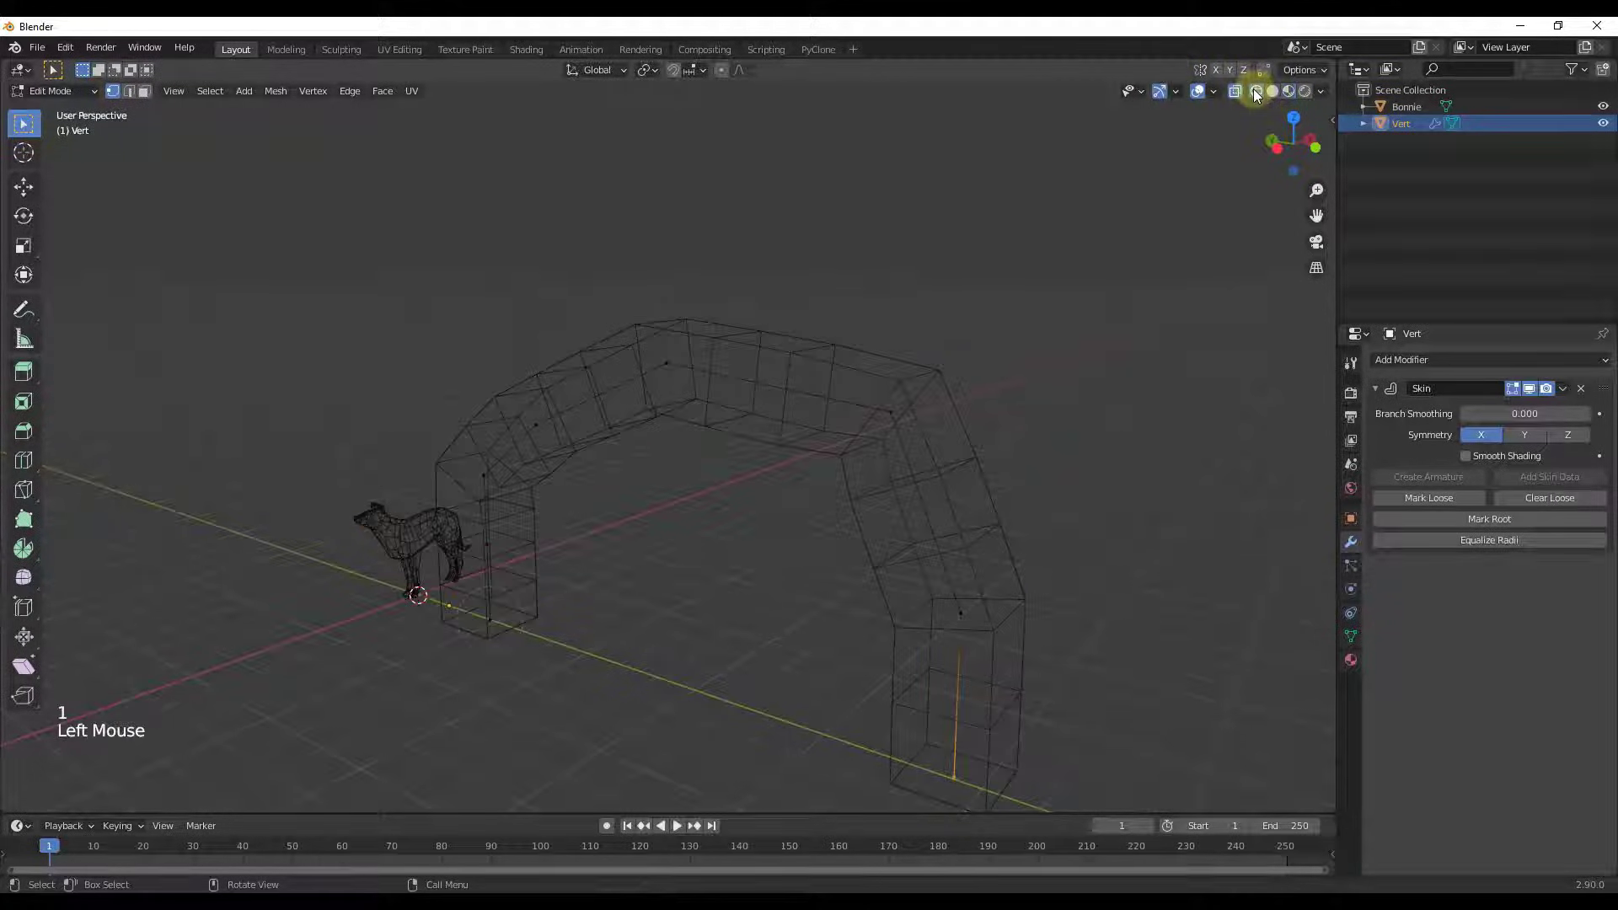
left_click(959, 442)
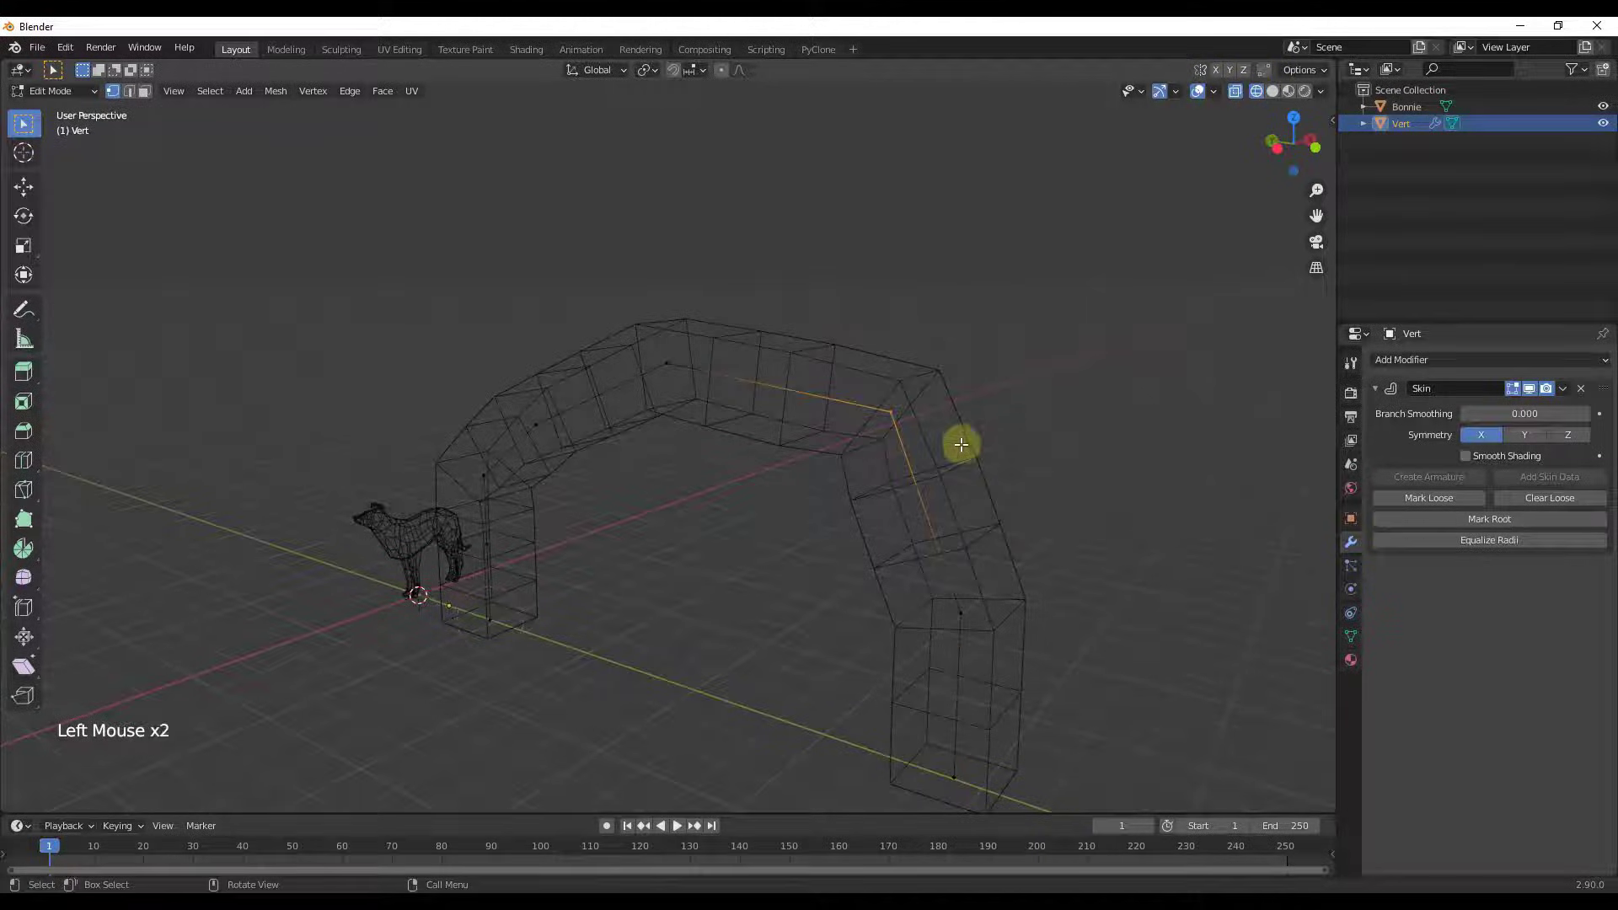
middle_click_drag(960, 443, 856, 441)
key("e")
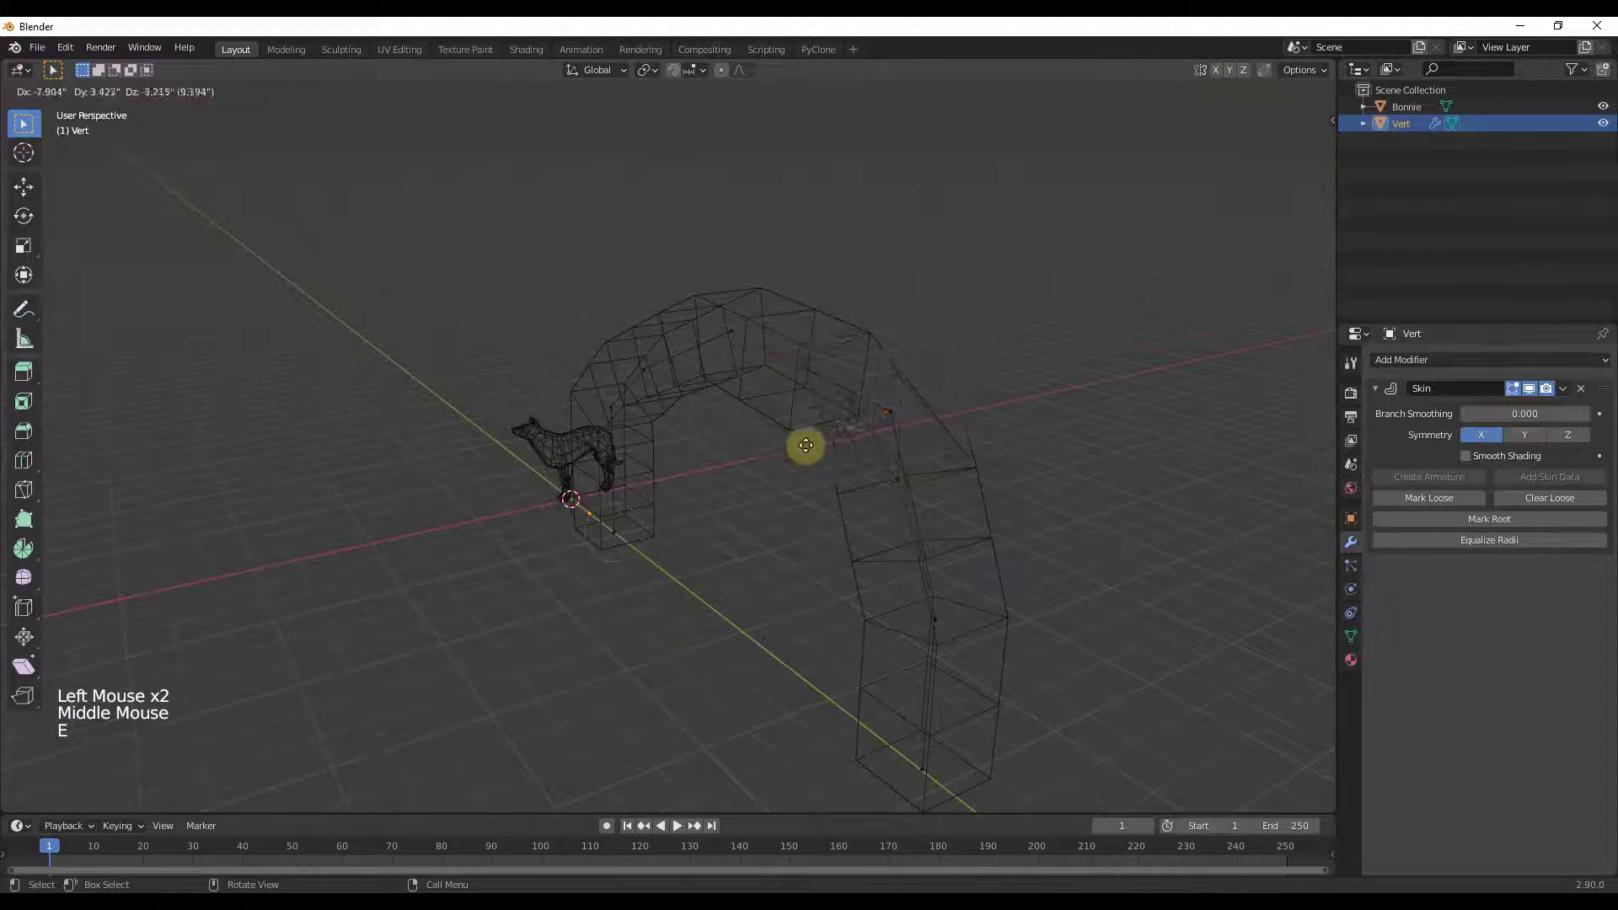
key("y")
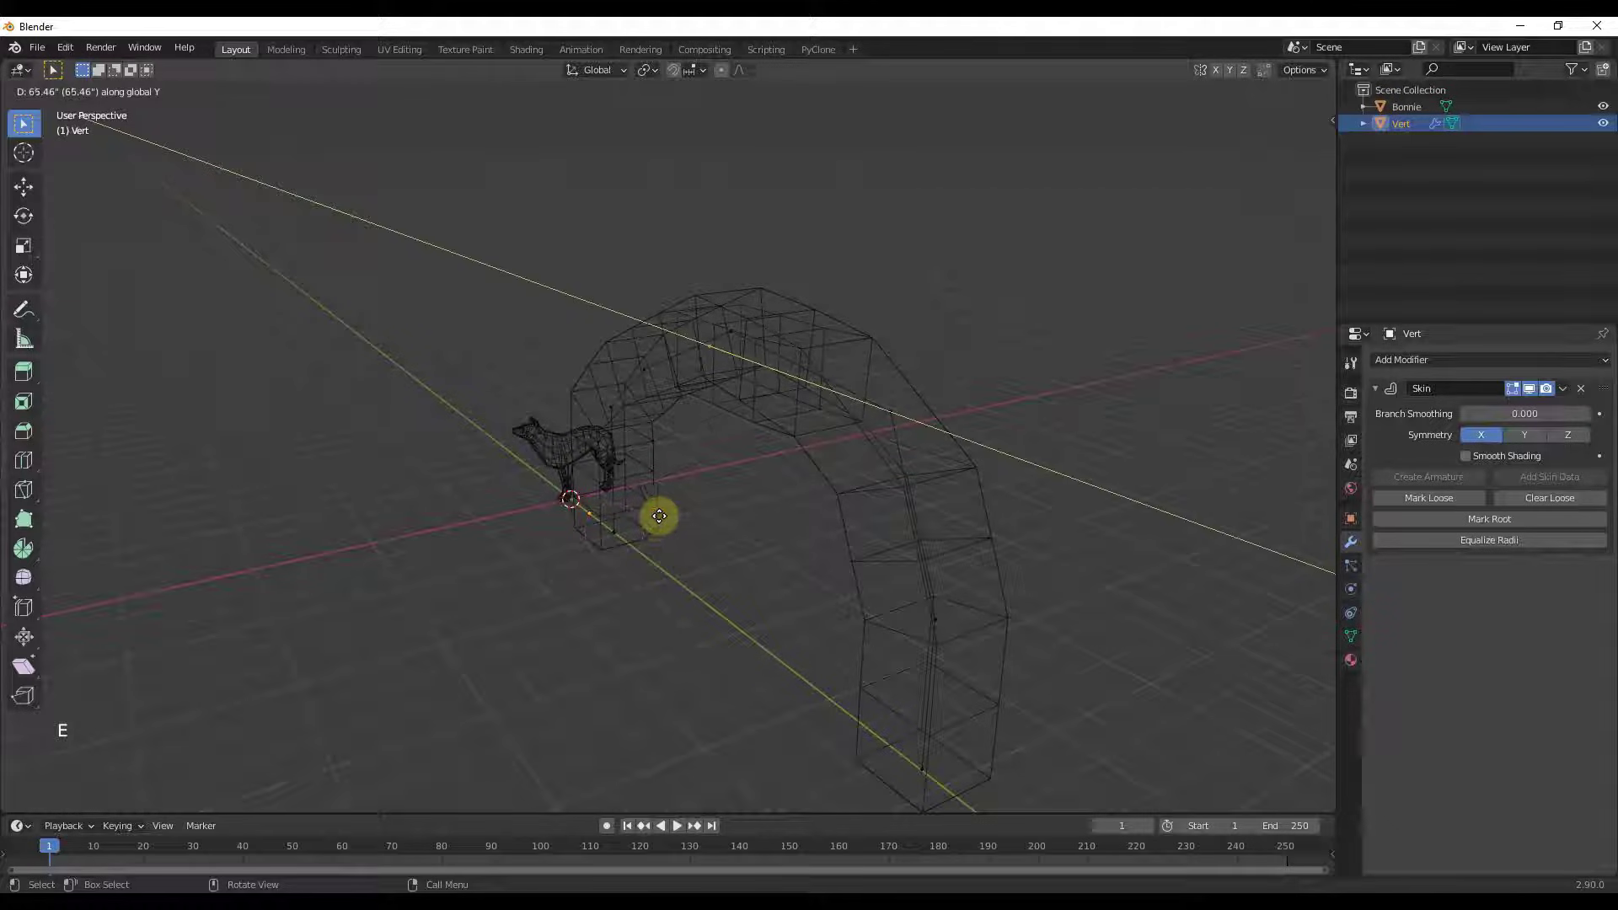
left_click(645, 552)
middle_click_drag(643, 553, 801, 381)
Extrude a second branch from the chosen vertex along the X axis.
left_click(1059, 383)
scroll(1163, 380, "down", 4)
scroll(1163, 379, "up", 3)
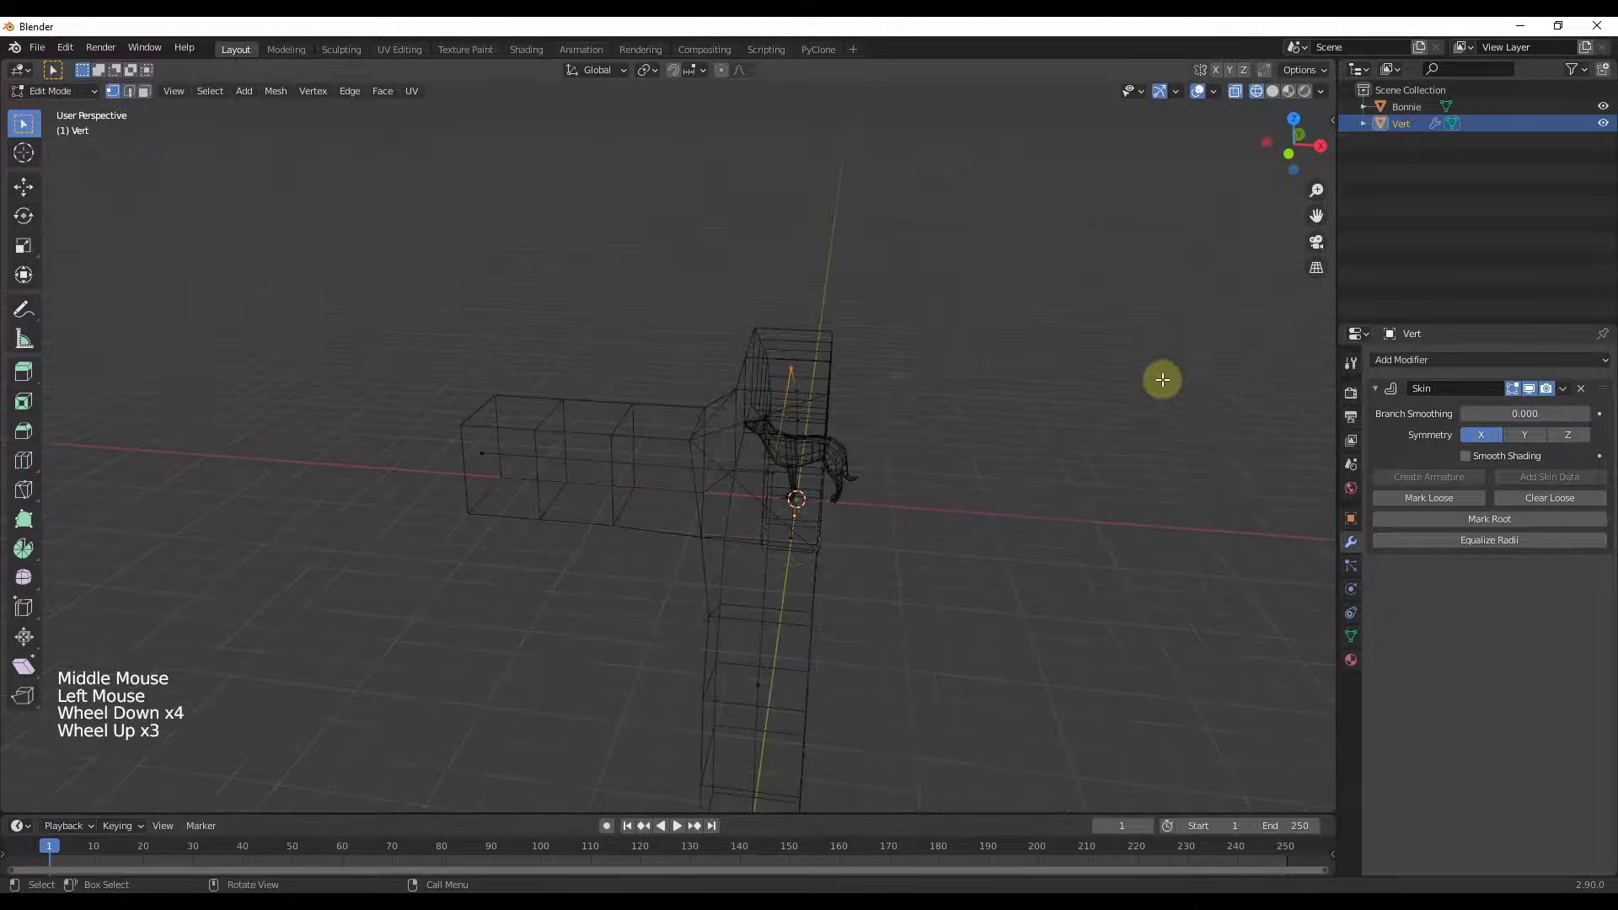
key("e")
middle_click_drag(1009, 405, 741, 621)
left_click(1222, 411)
scroll(741, 621, "down", 1)
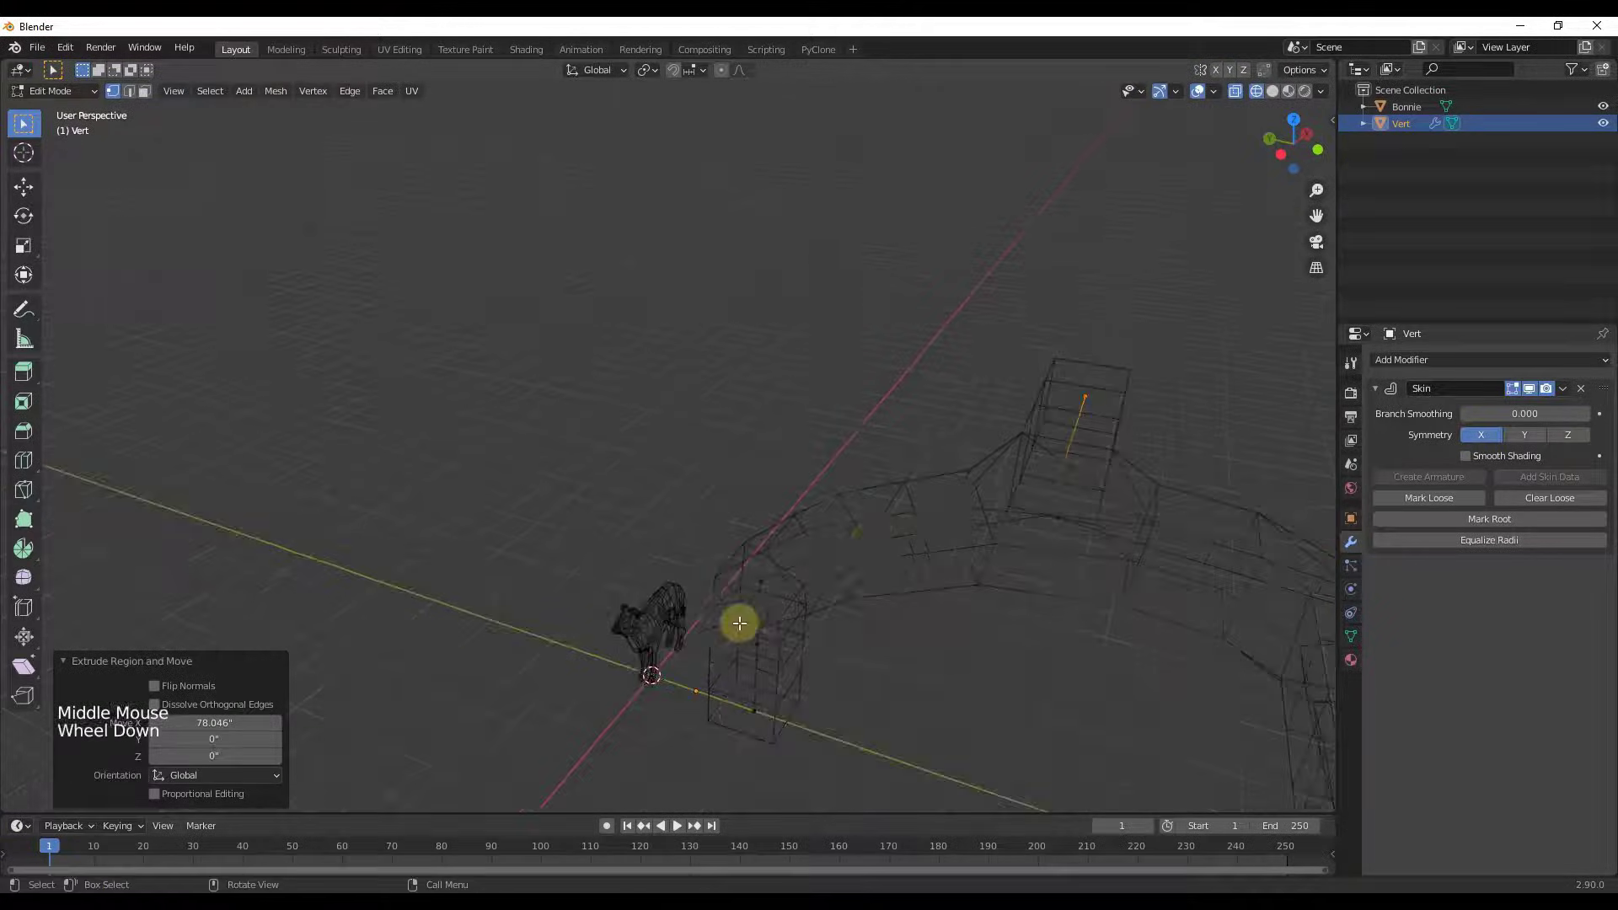
scroll(764, 581, "up", 2)
Extrude a third branch straight up Z by 74.915".
left_click(766, 559)
key("e")
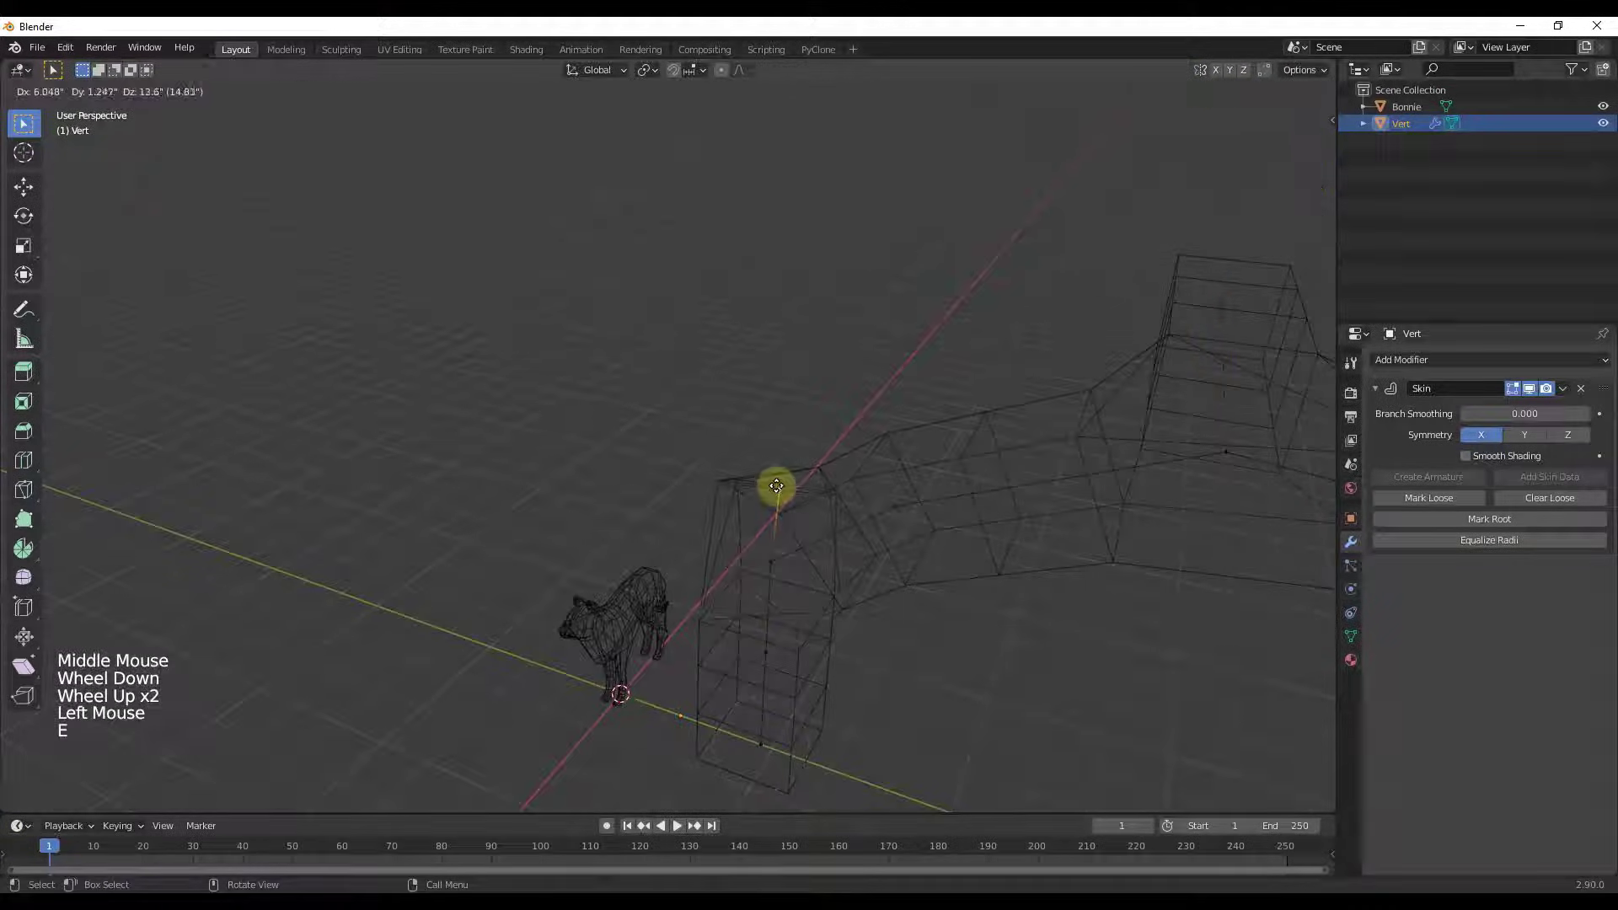
middle_click_drag(773, 480, 771, 470)
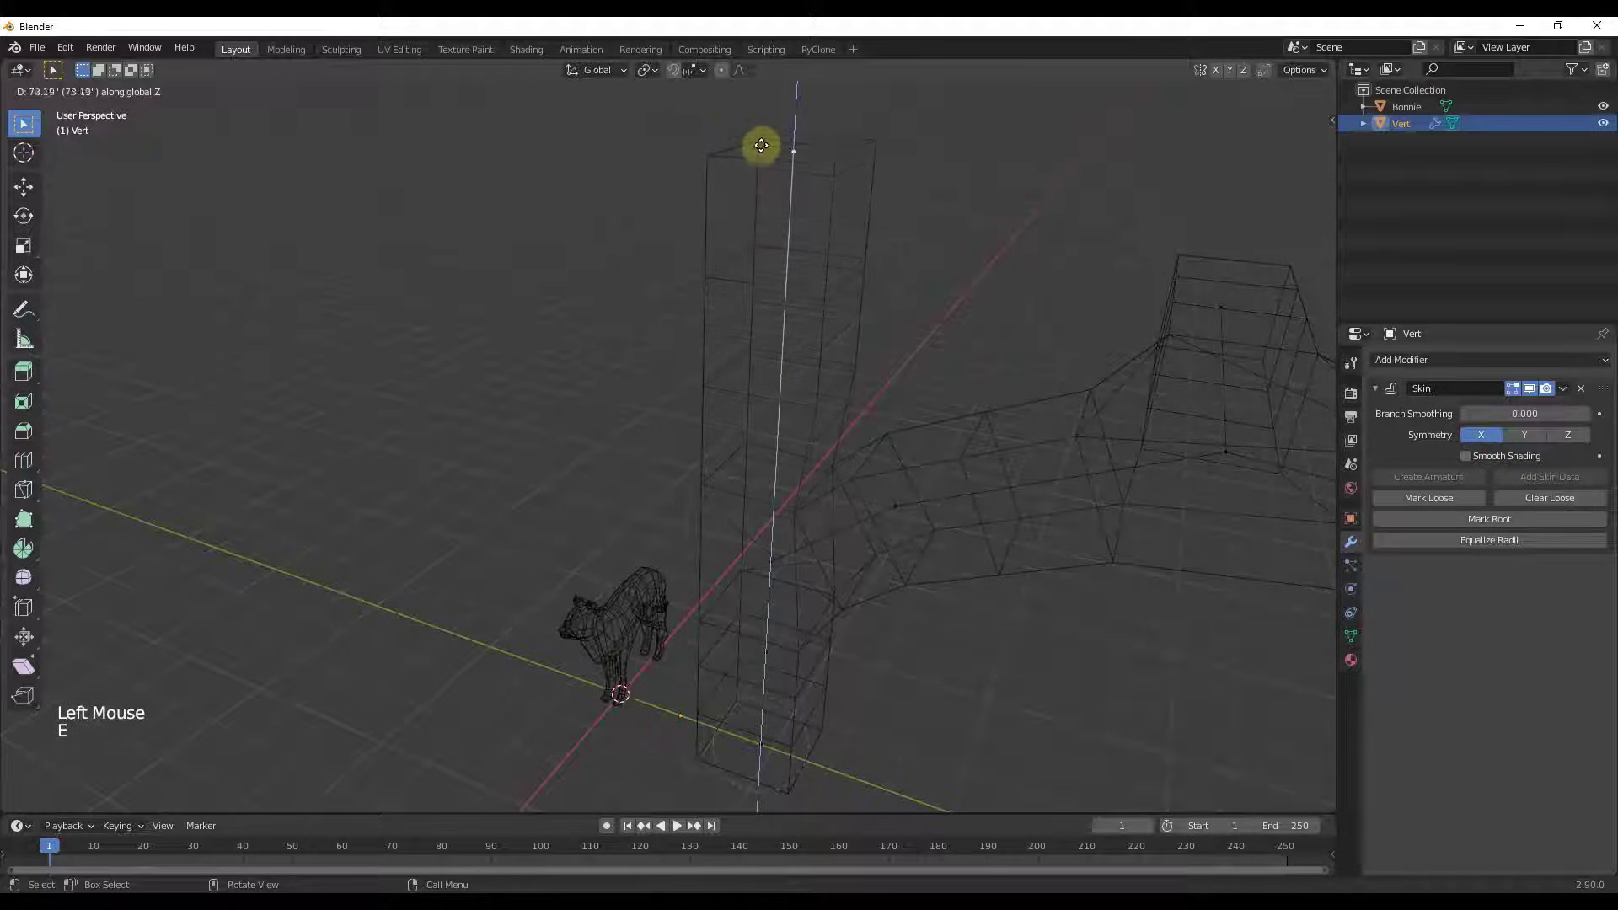
left_click(761, 138)
scroll(687, 437, "down", 6)
scroll(662, 561, "up", 1)
Restore solid shading, inspect the branched skin mesh, and open the Add Modifier list.
middle_click_drag(662, 561, 665, 622)
key("shift+z")
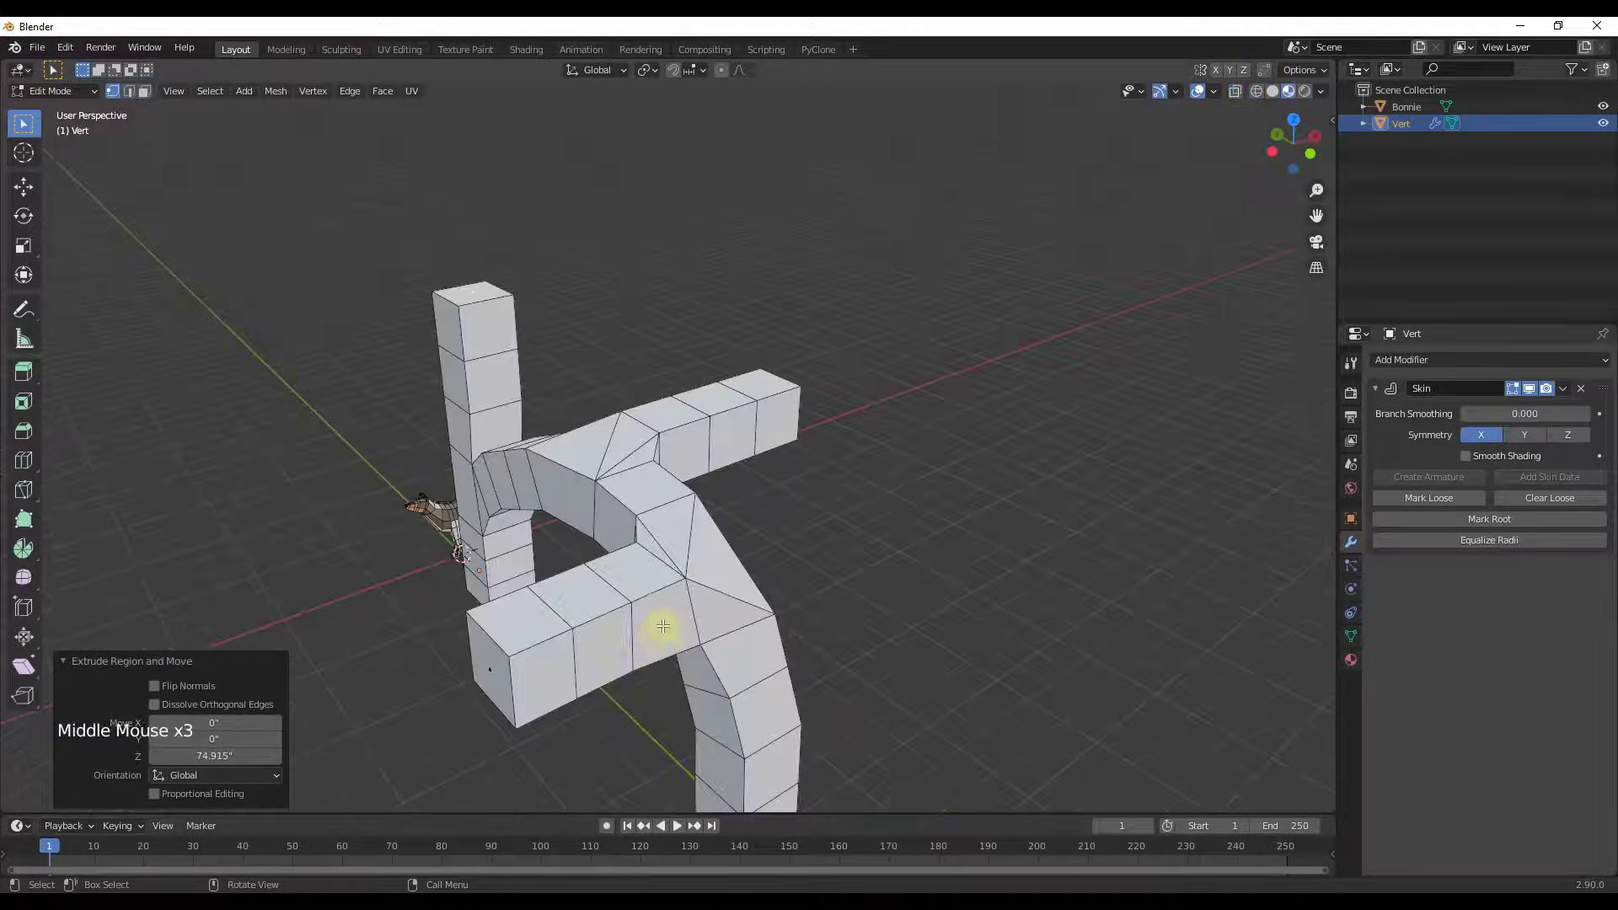
scroll(670, 546, "up", 2)
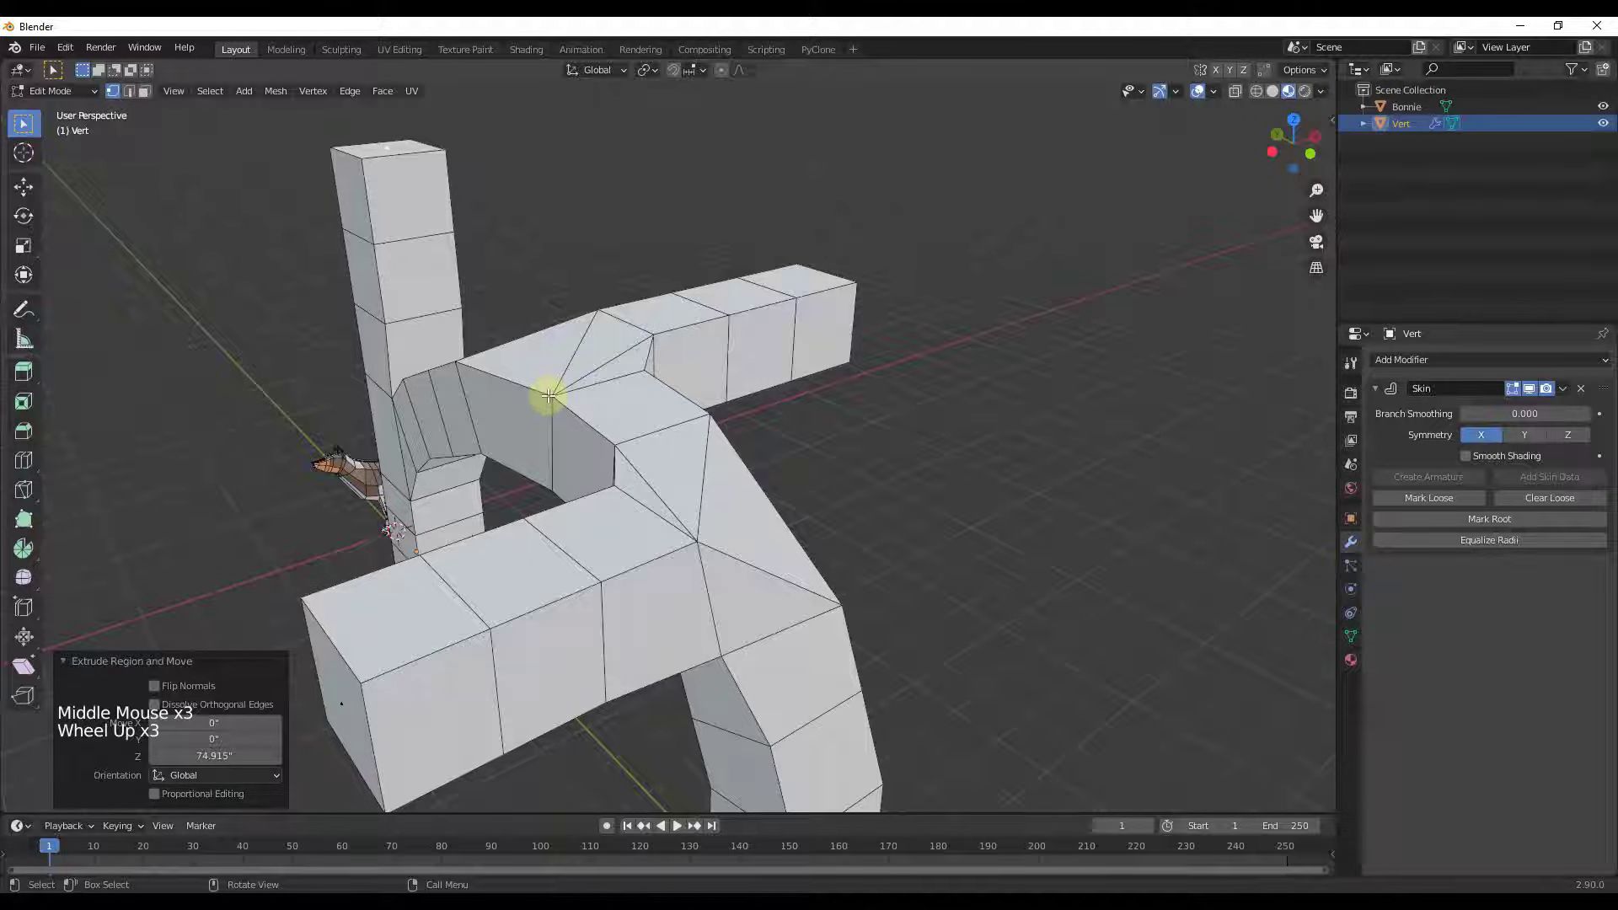
middle_click_drag(868, 387, 621, 458)
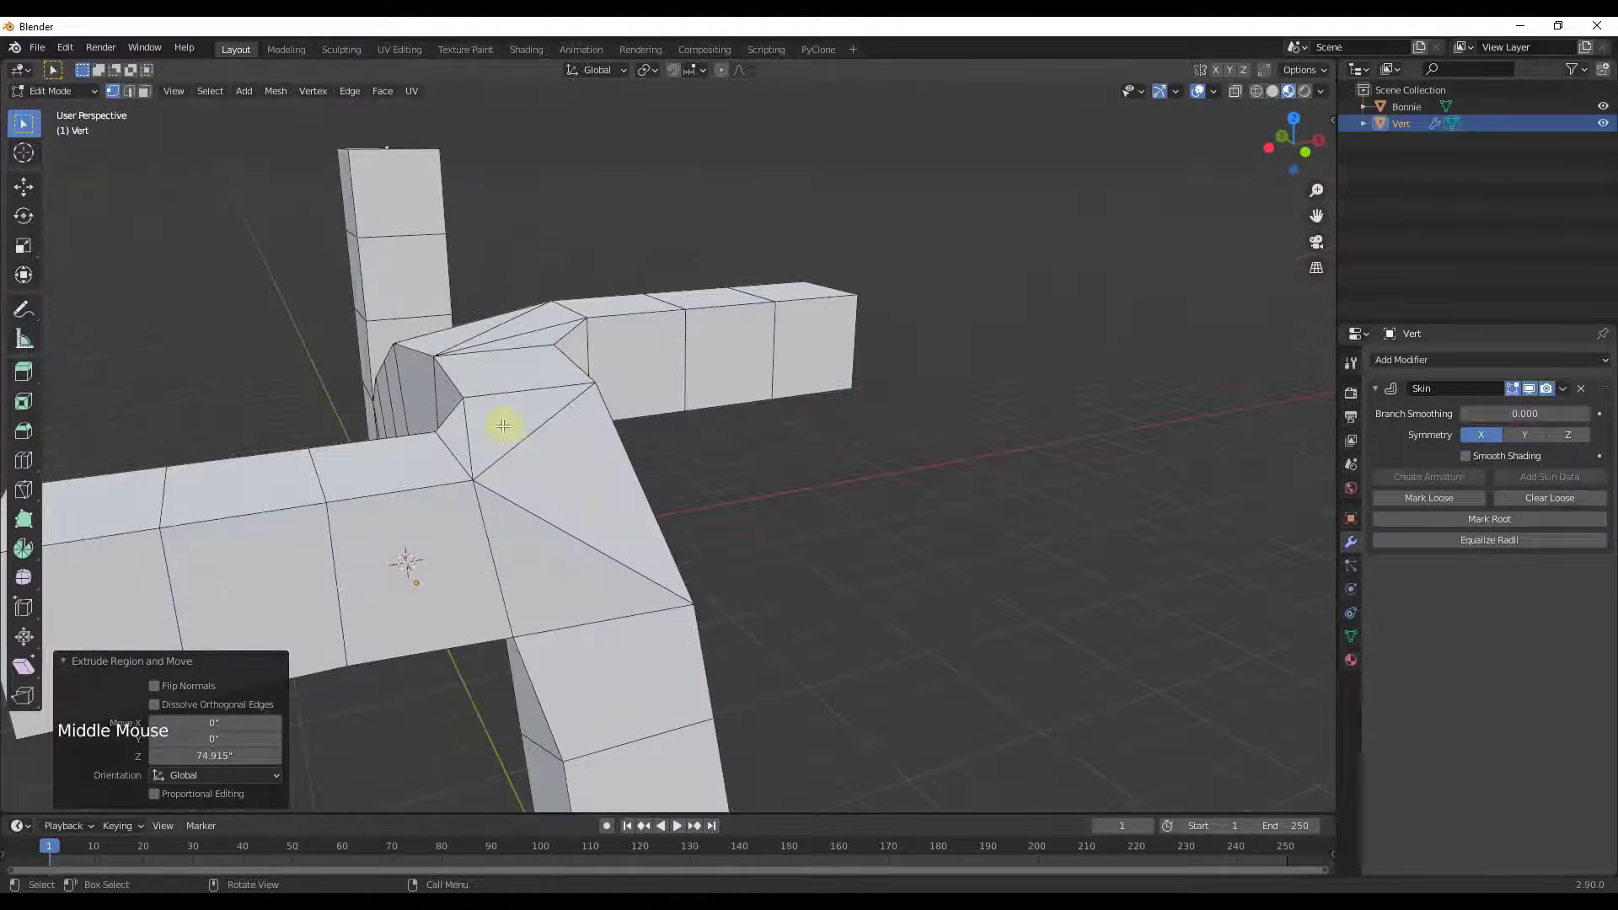
scroll(532, 439, "down", 6)
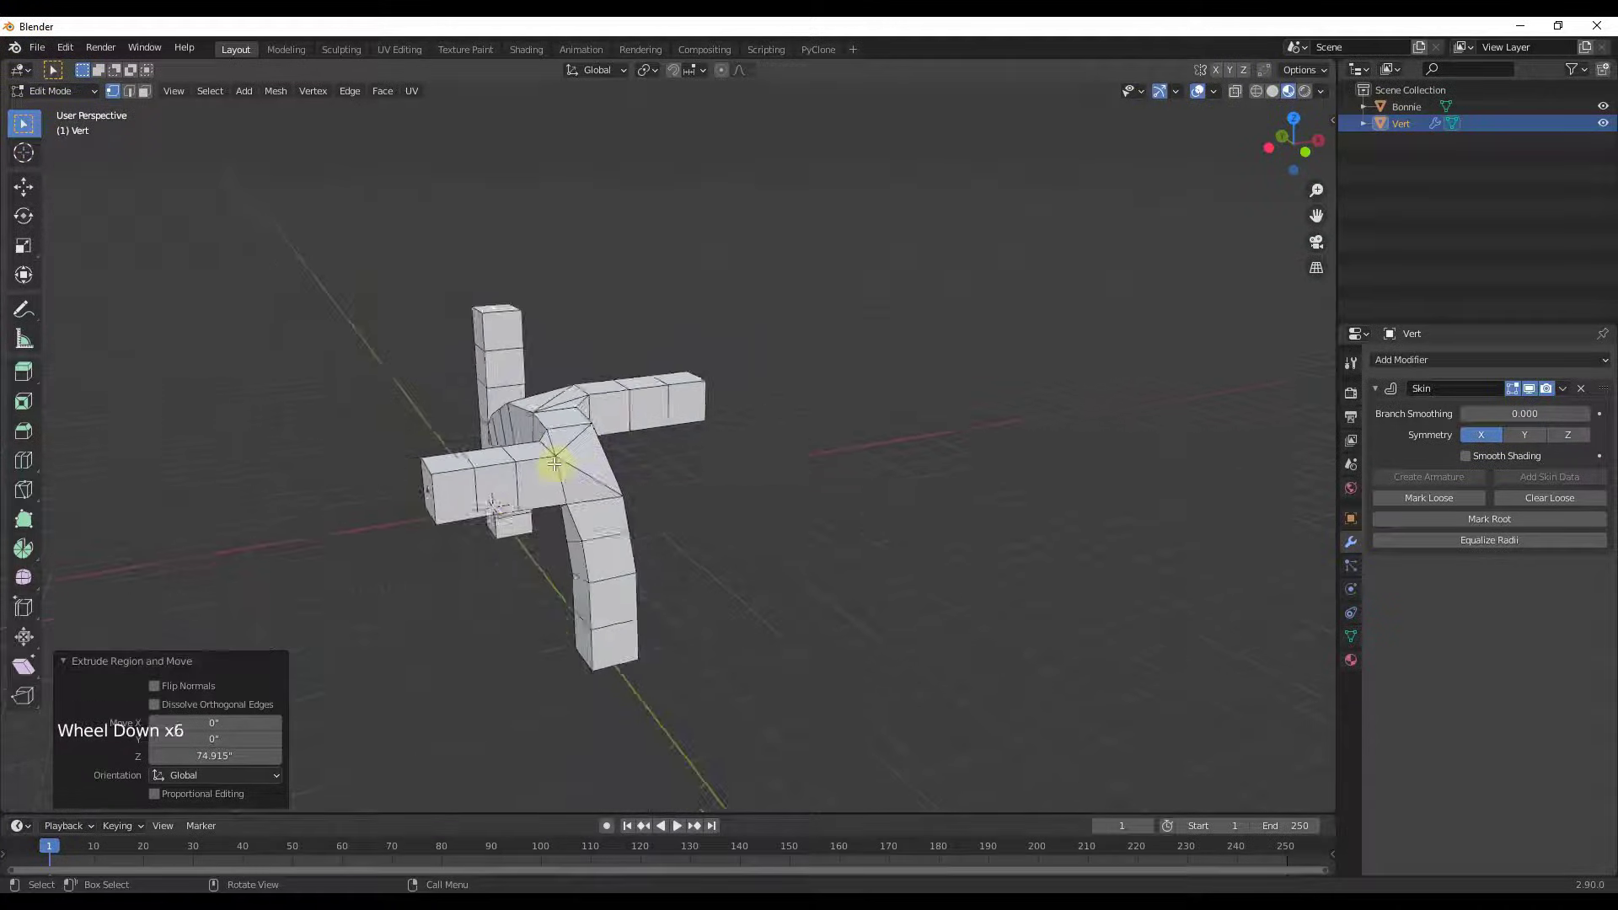
scroll(557, 472, "up", 4)
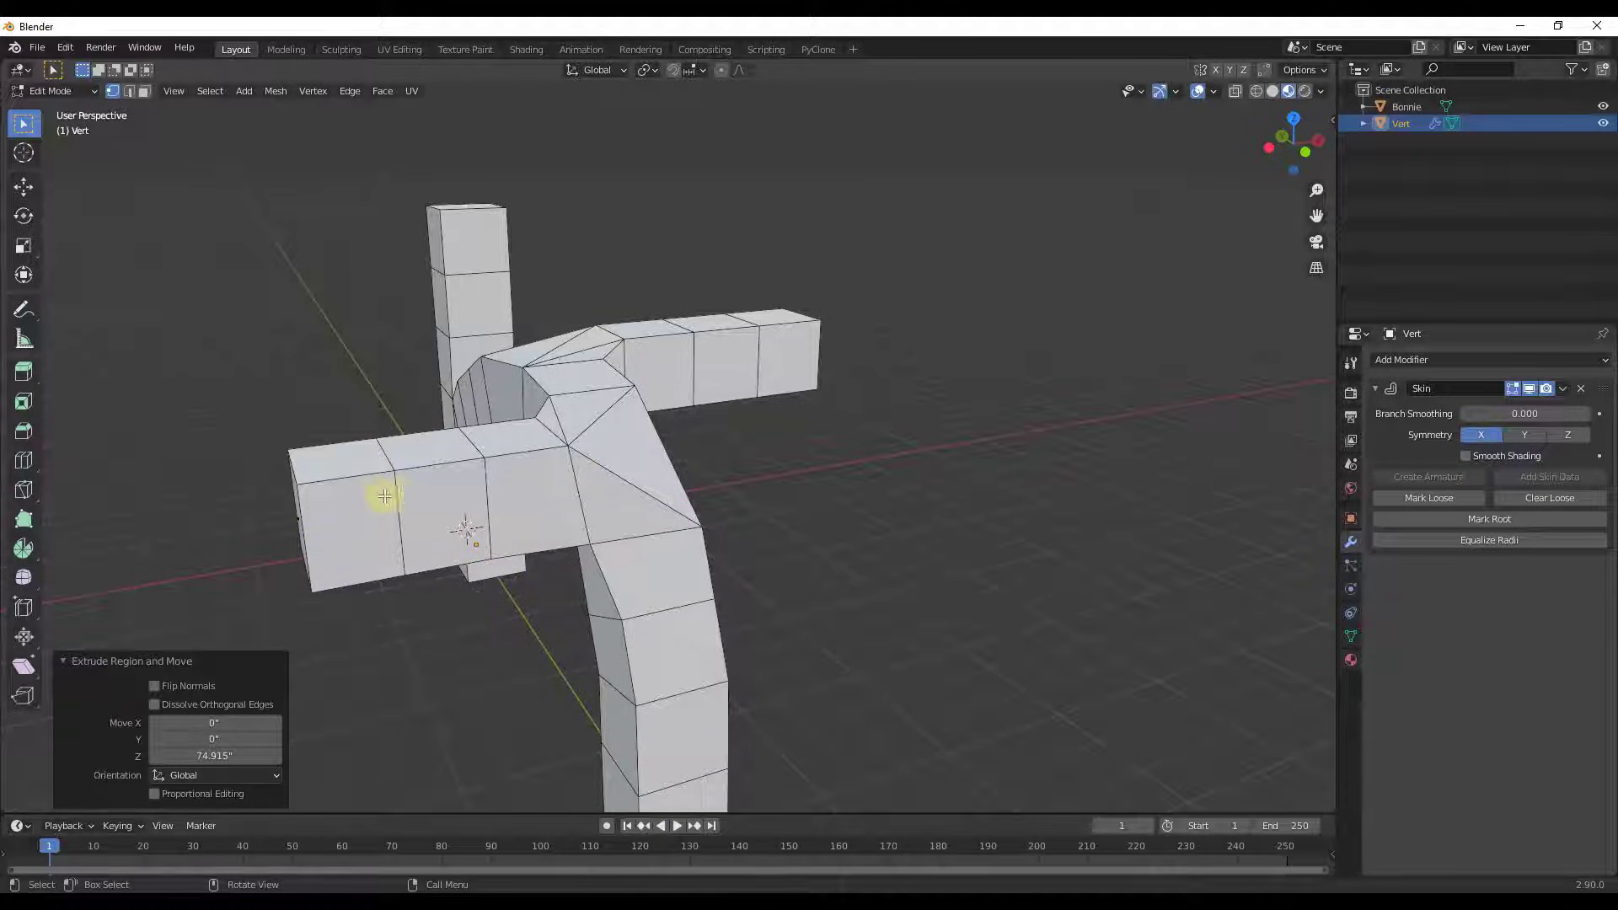
scroll(420, 506, "down", 3)
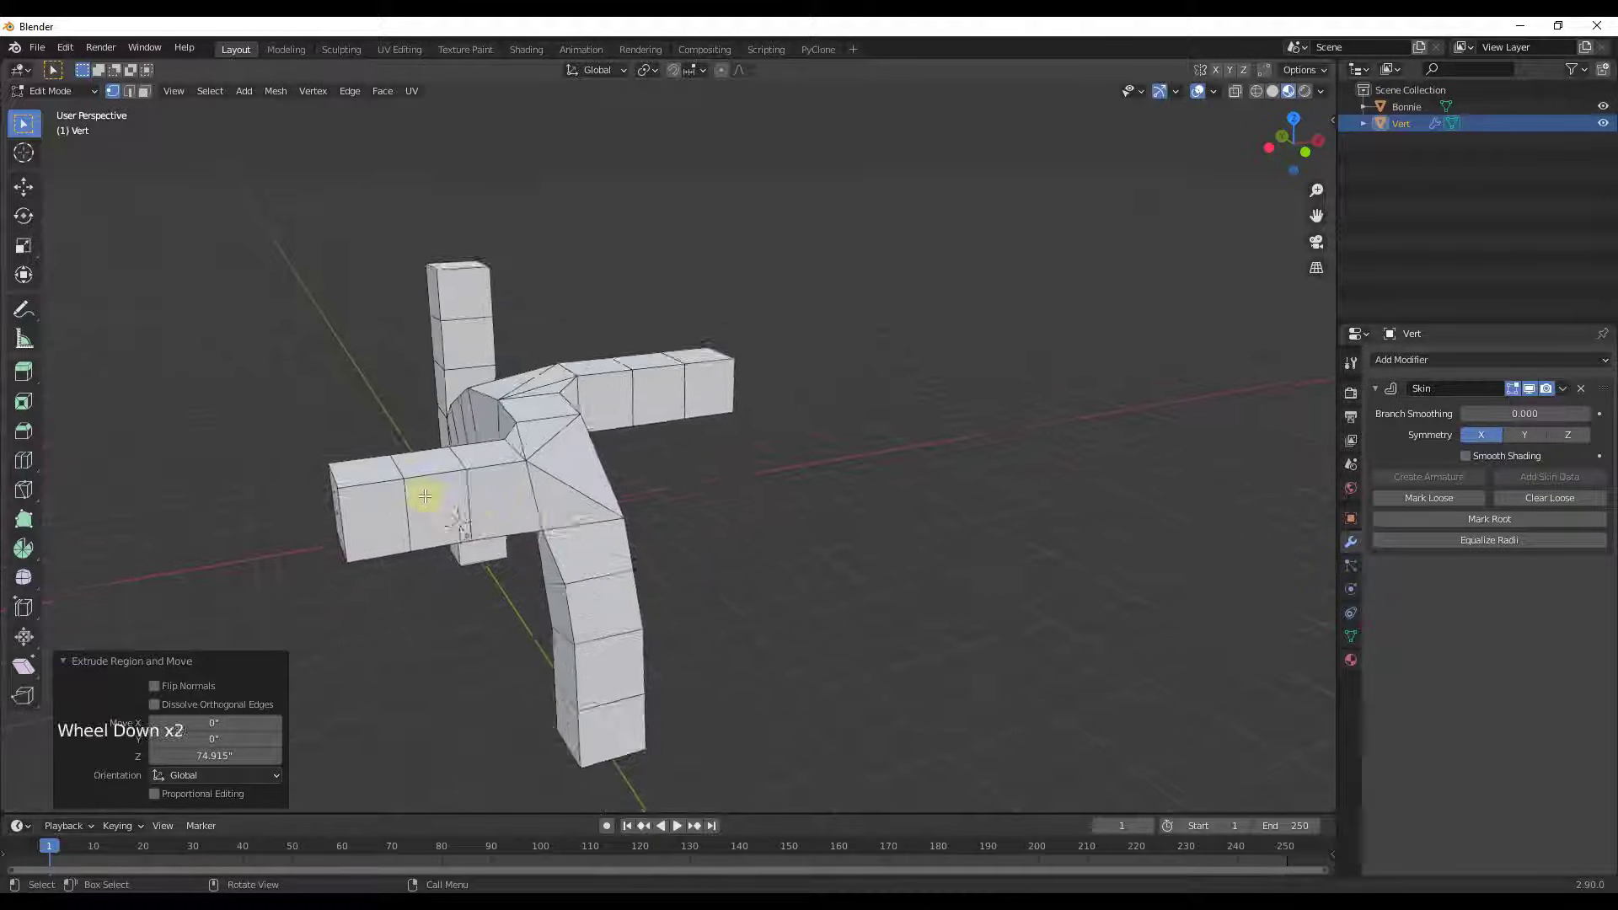
middle_click_drag(427, 488, 488, 422)
scroll(469, 421, "up", 2)
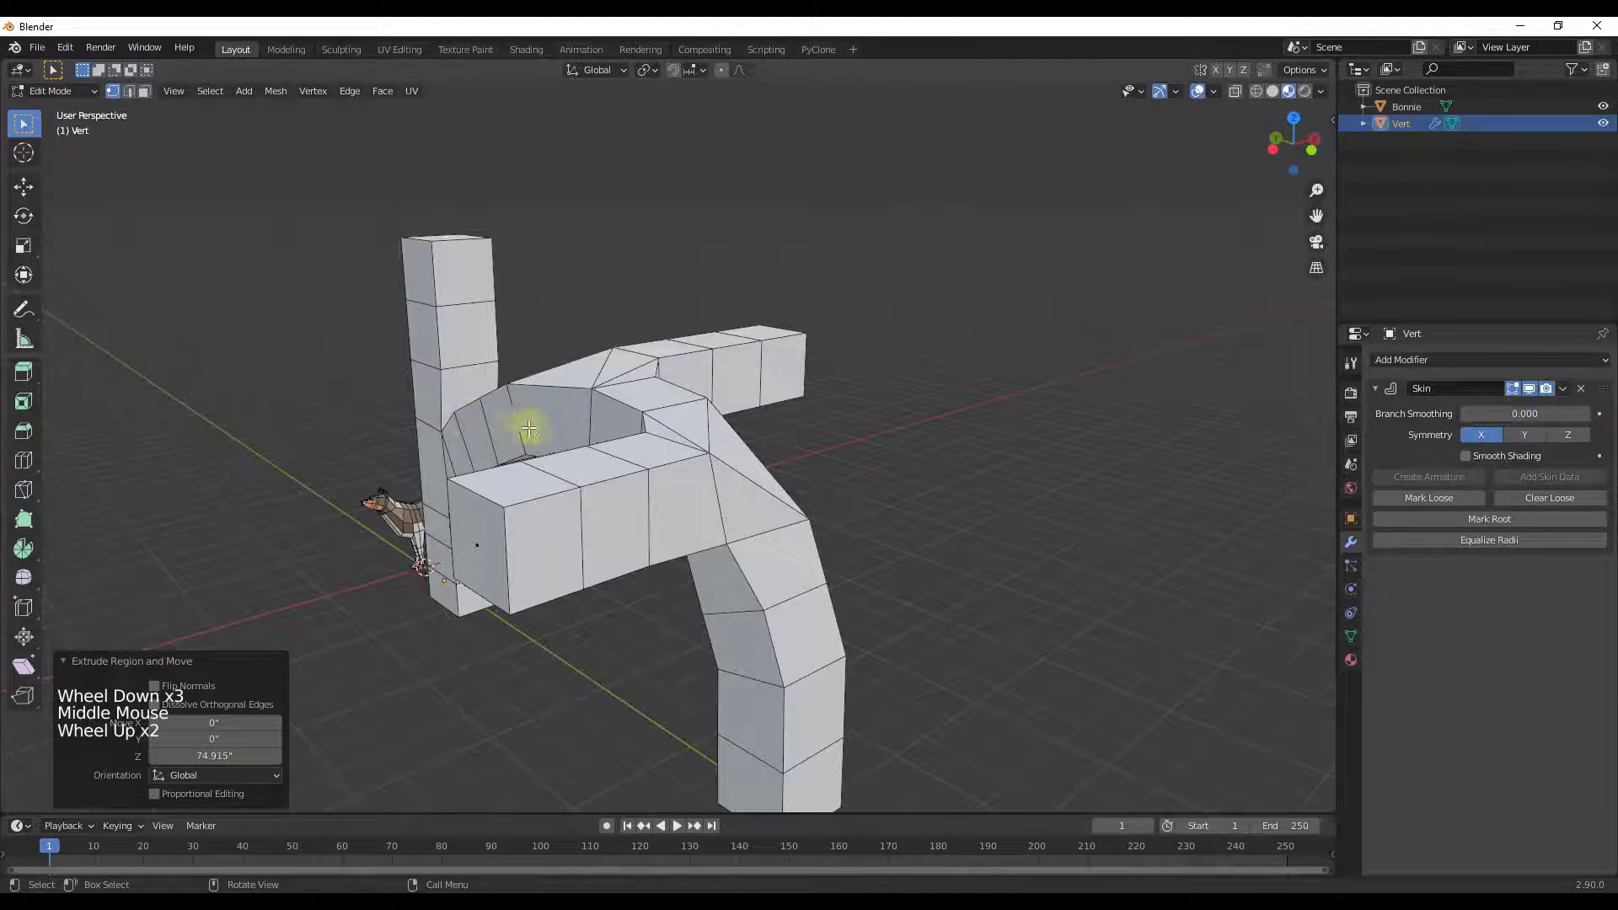
left_click(1443, 360)
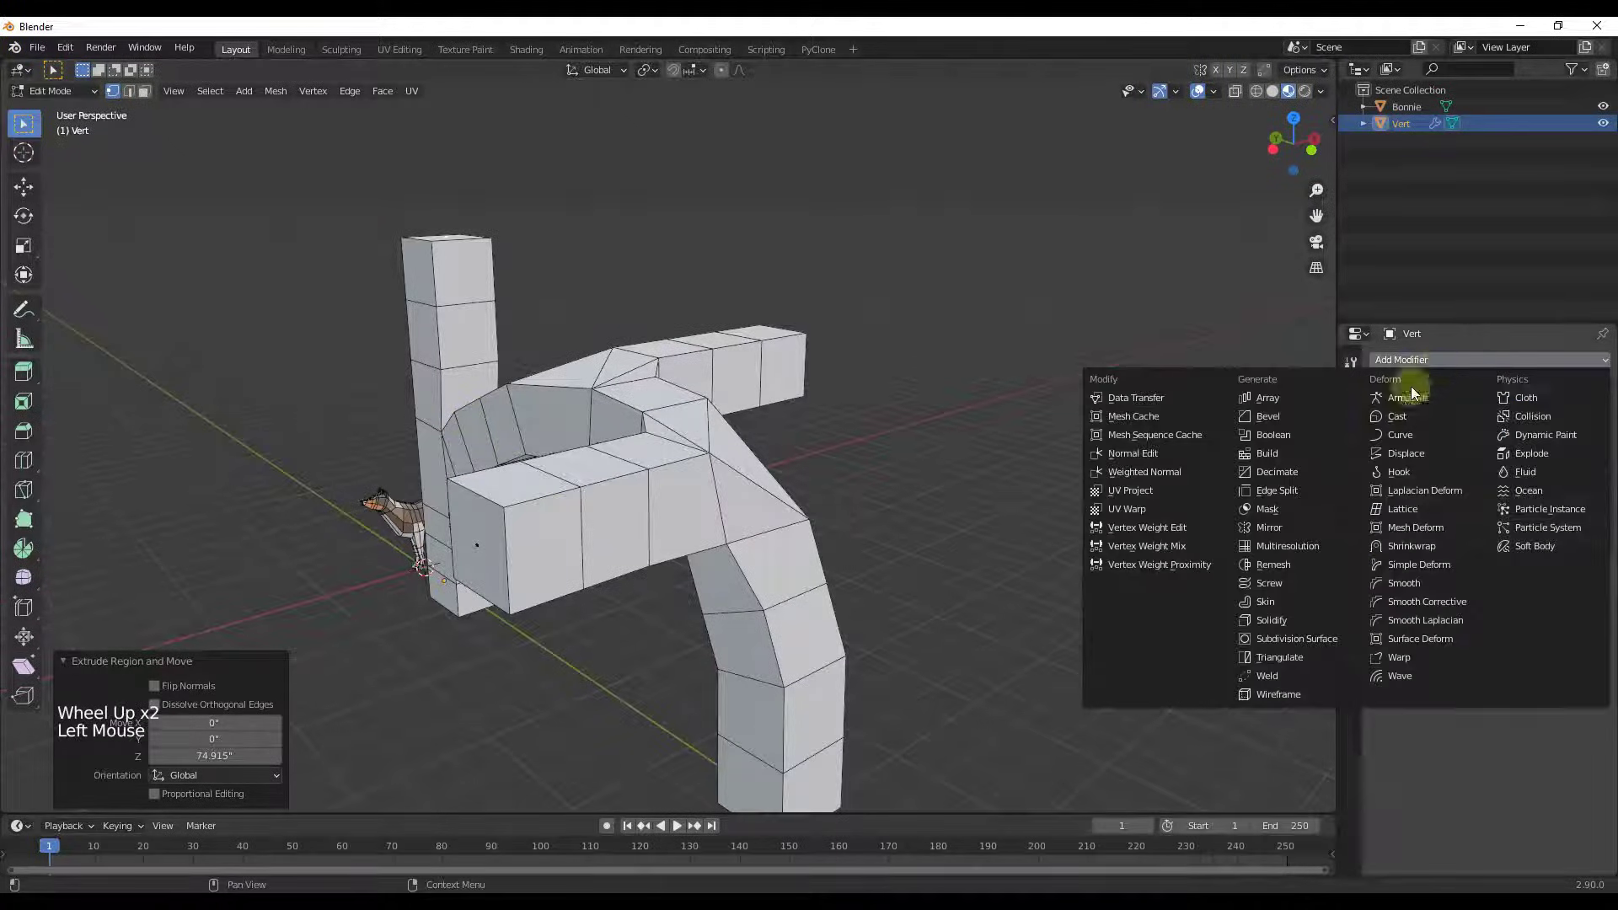
Add a Subdivision Surface modifier (Catmull-Clark, viewport 1, render 2) to round the branches.
left_click(1300, 638)
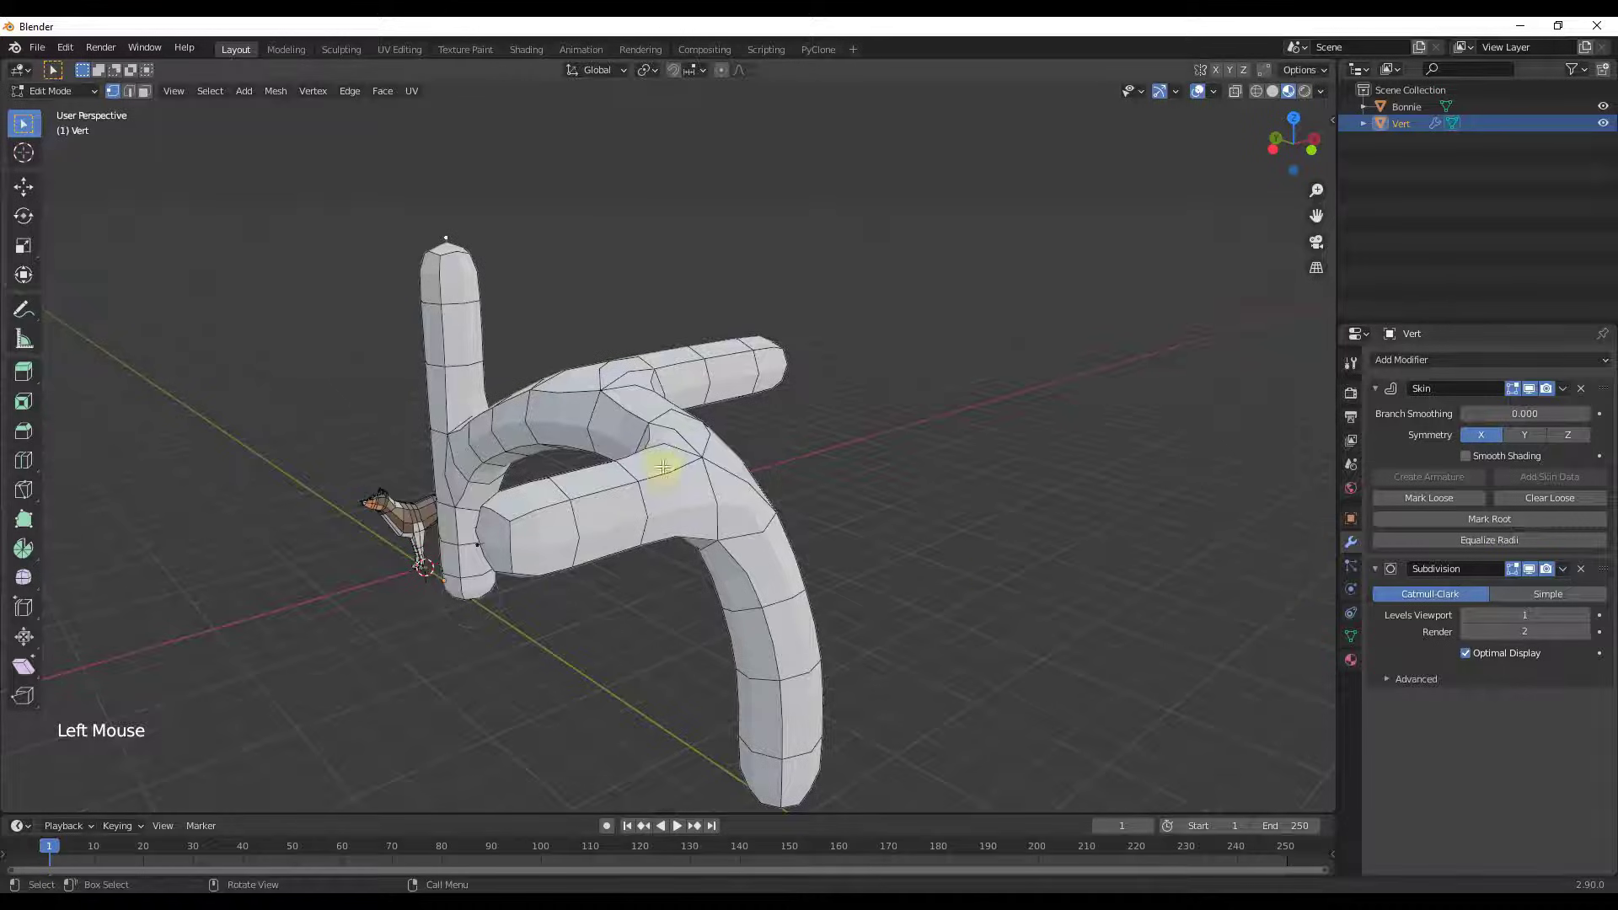
scroll(691, 455, "down", 3)
scroll(726, 445, "up", 3)
middle_click_drag(703, 464, 535, 516)
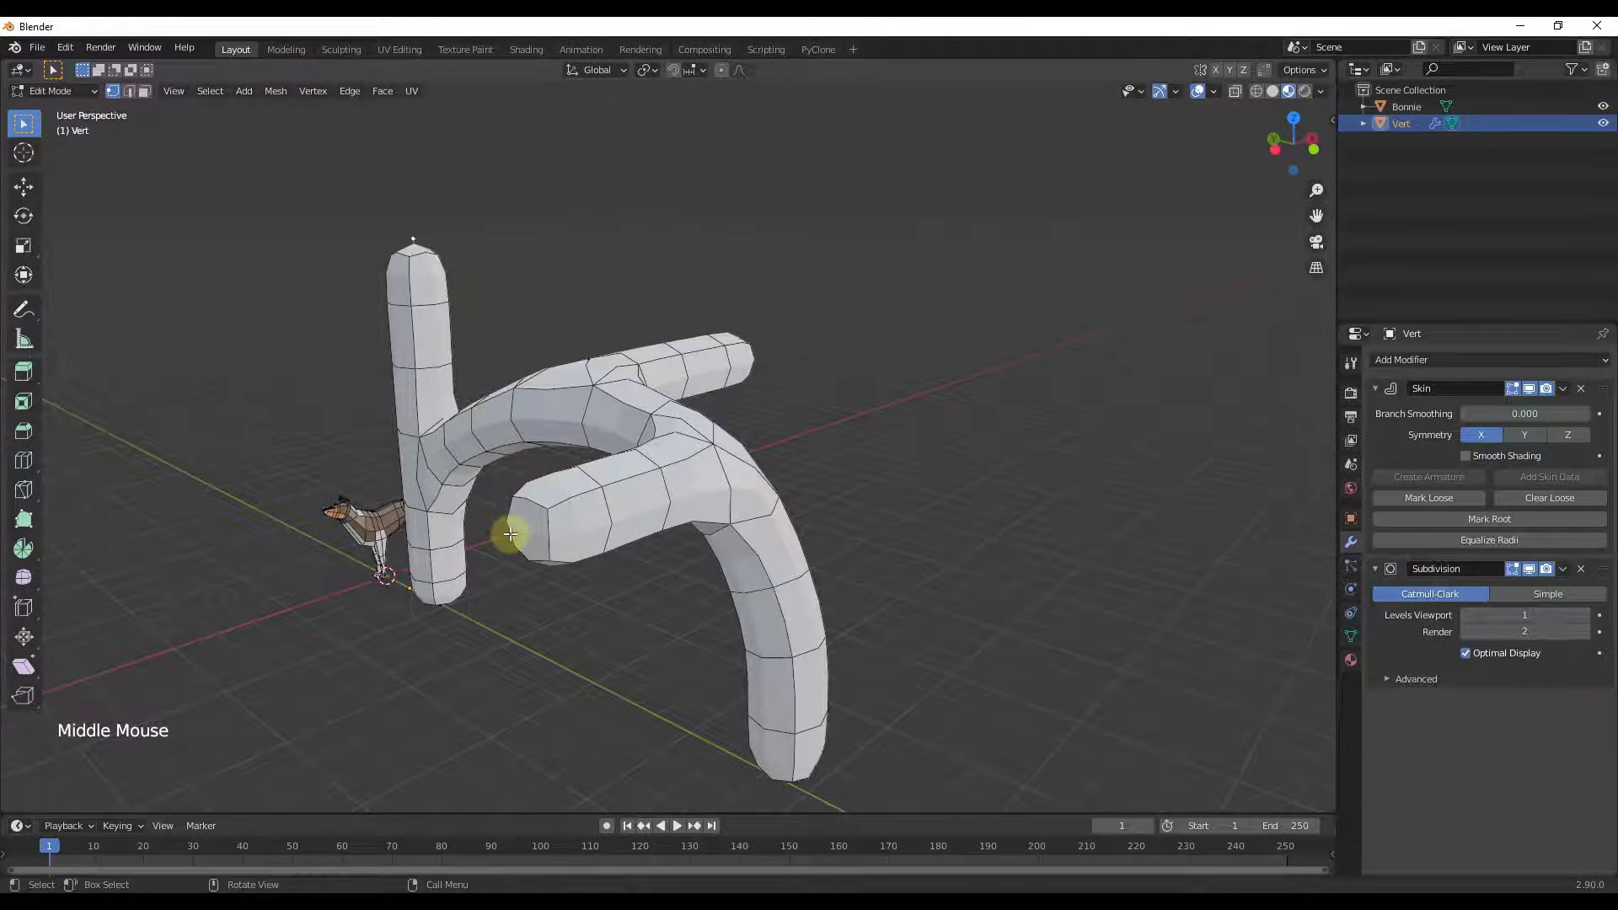
Move the upright branch's tip so it leans outward by (-17.43, 15.008, 9.4021).
key("g")
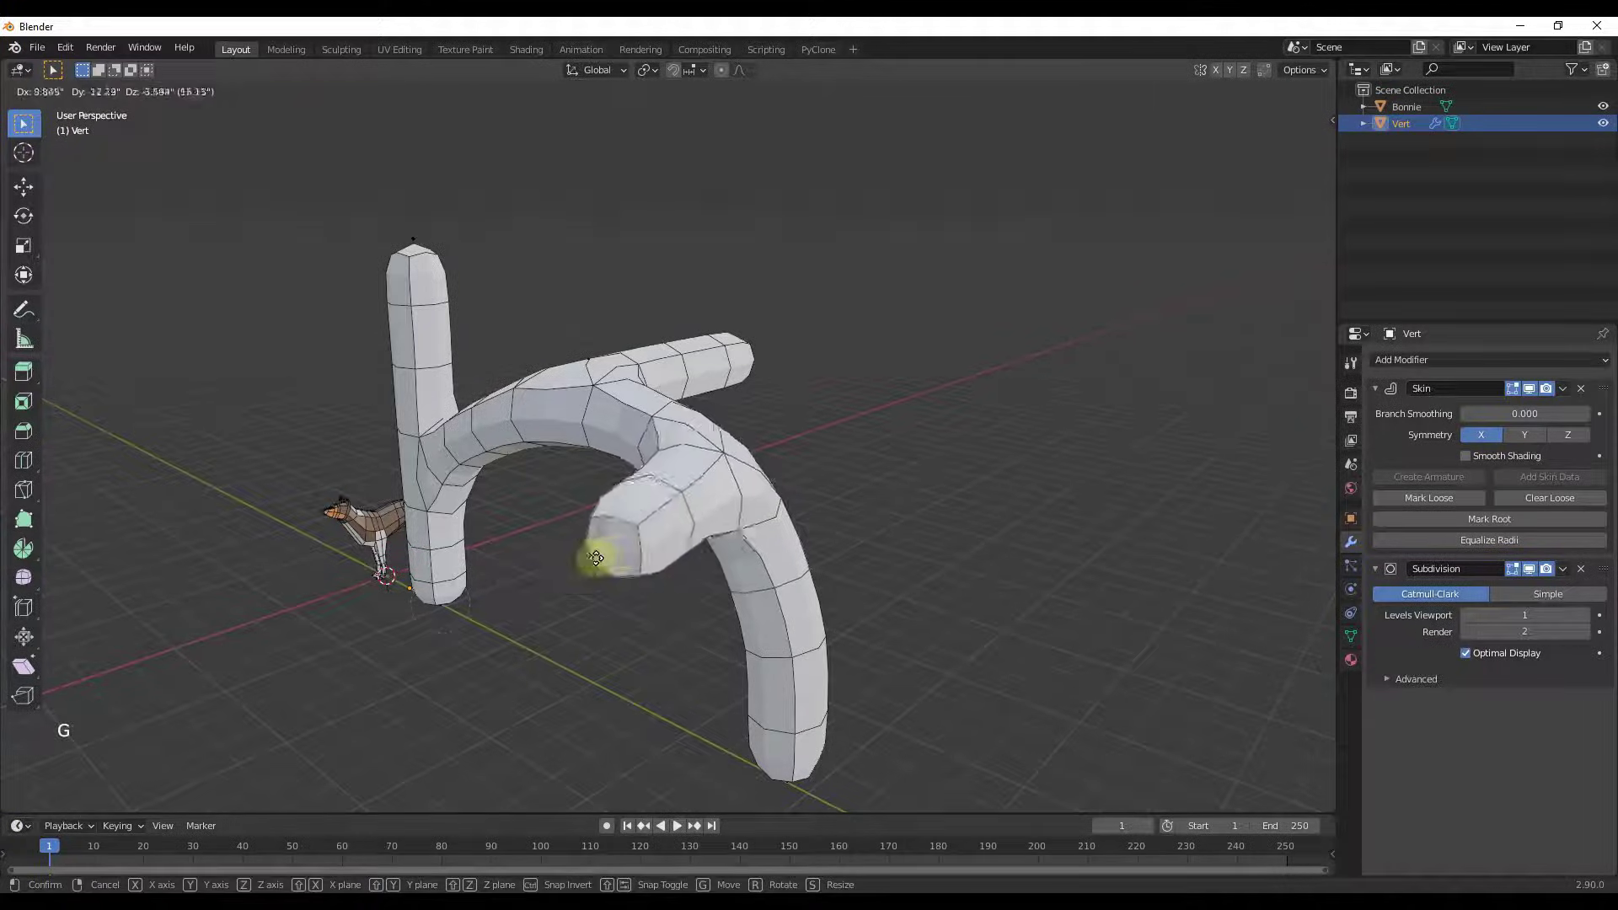
left_click(429, 530)
key("g")
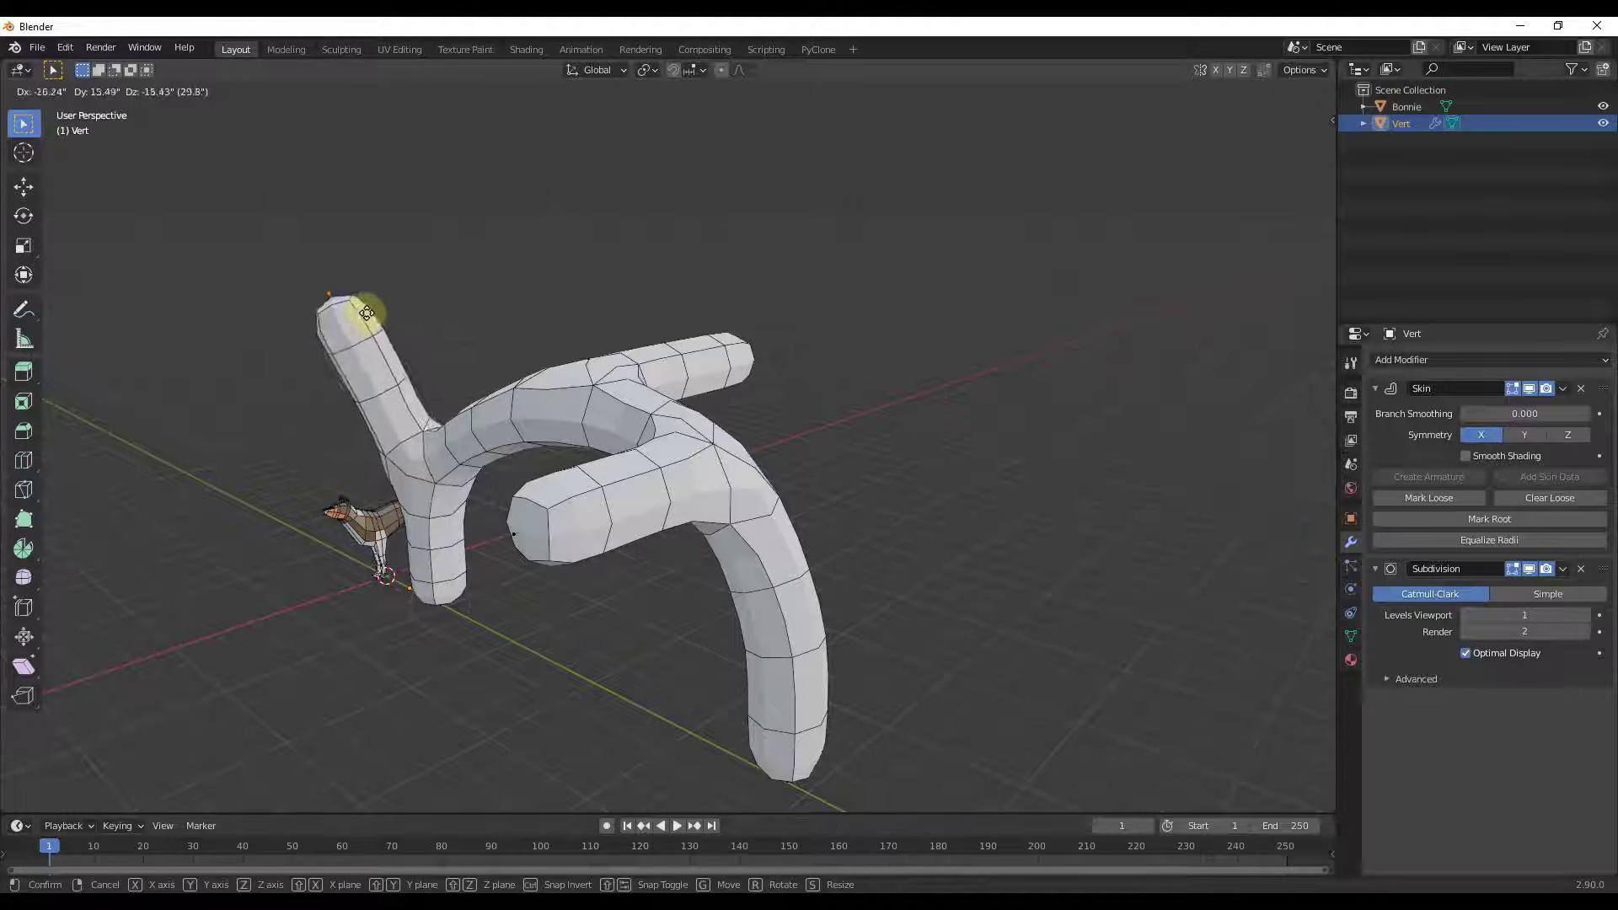
left_click(371, 298)
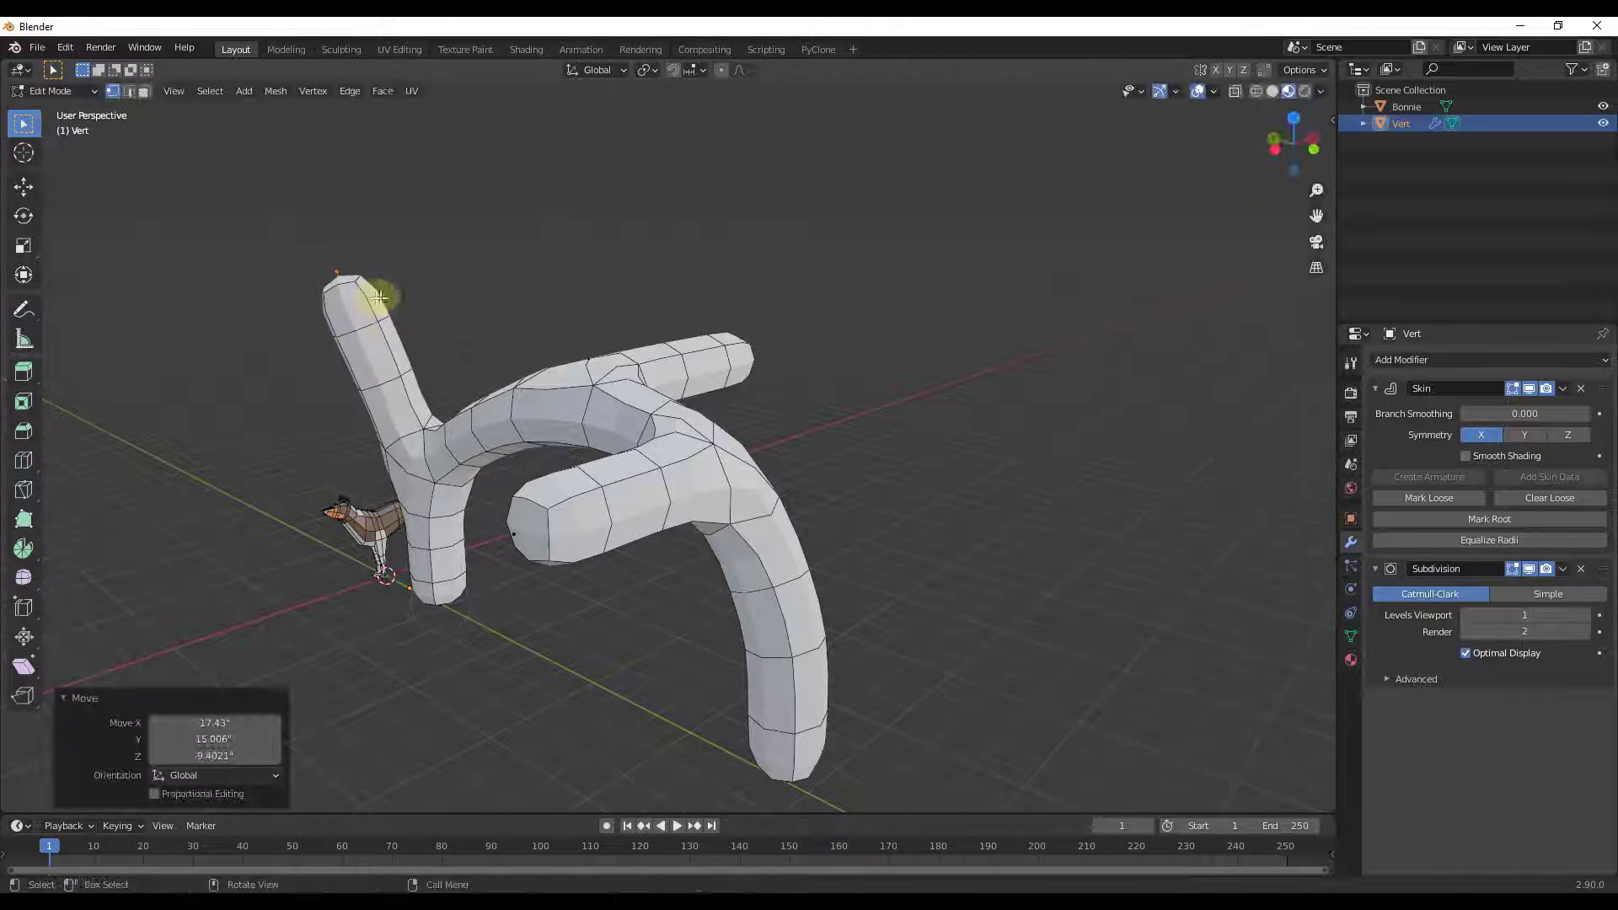
scroll(419, 452, "up", 6)
scroll(442, 485, "down", 7)
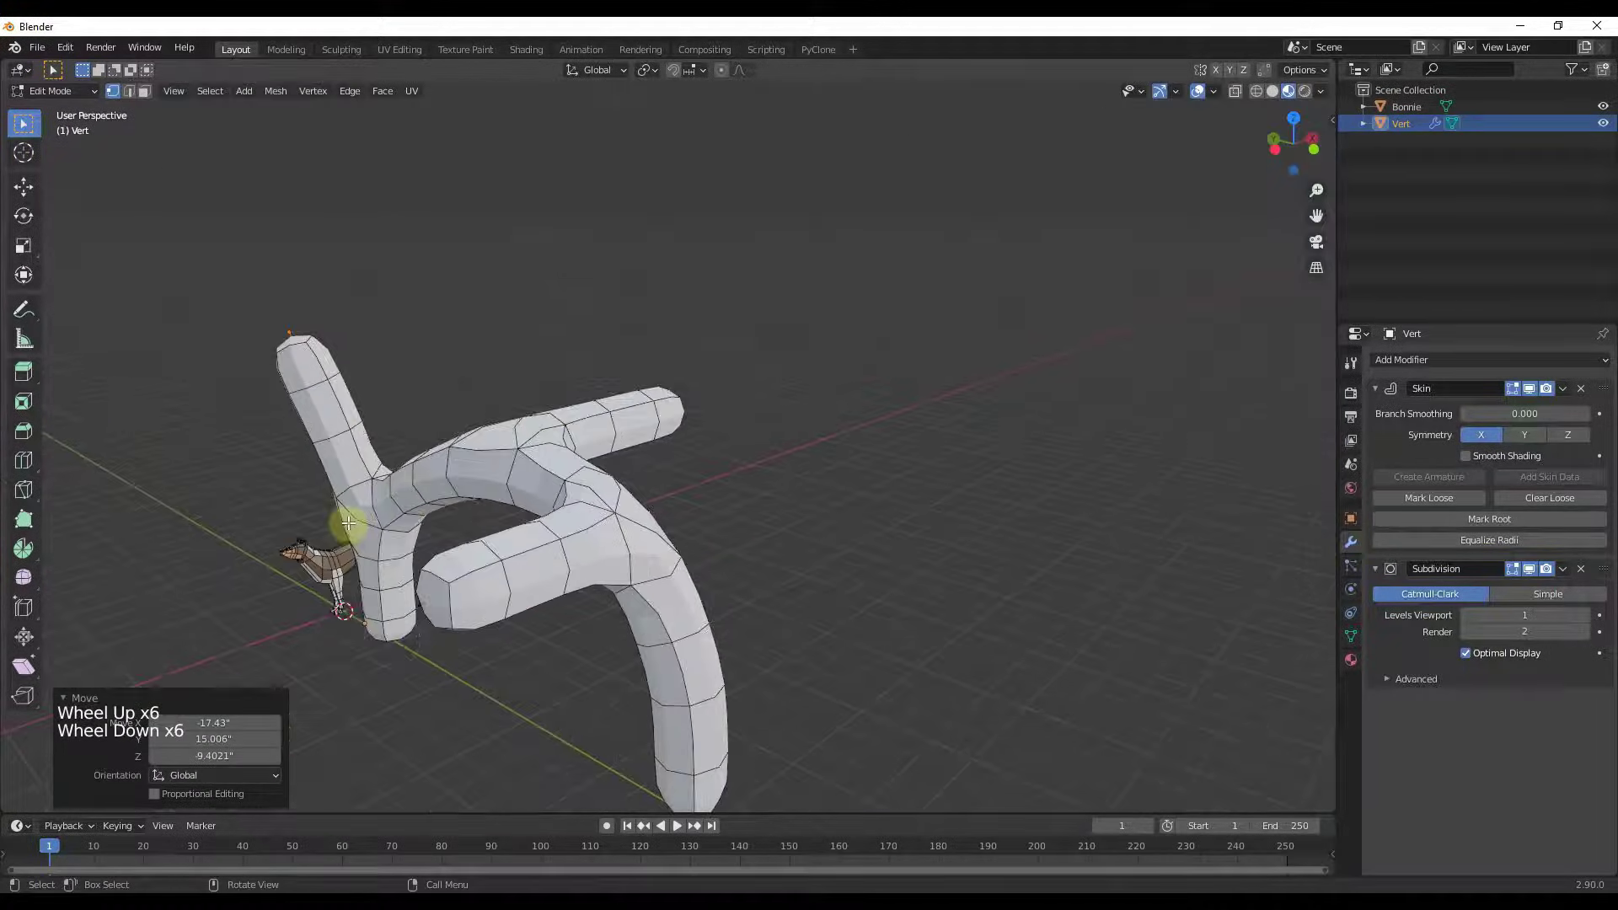
Raise the right-hand branch's end vertex 24.668 along Z.
left_click(669, 444)
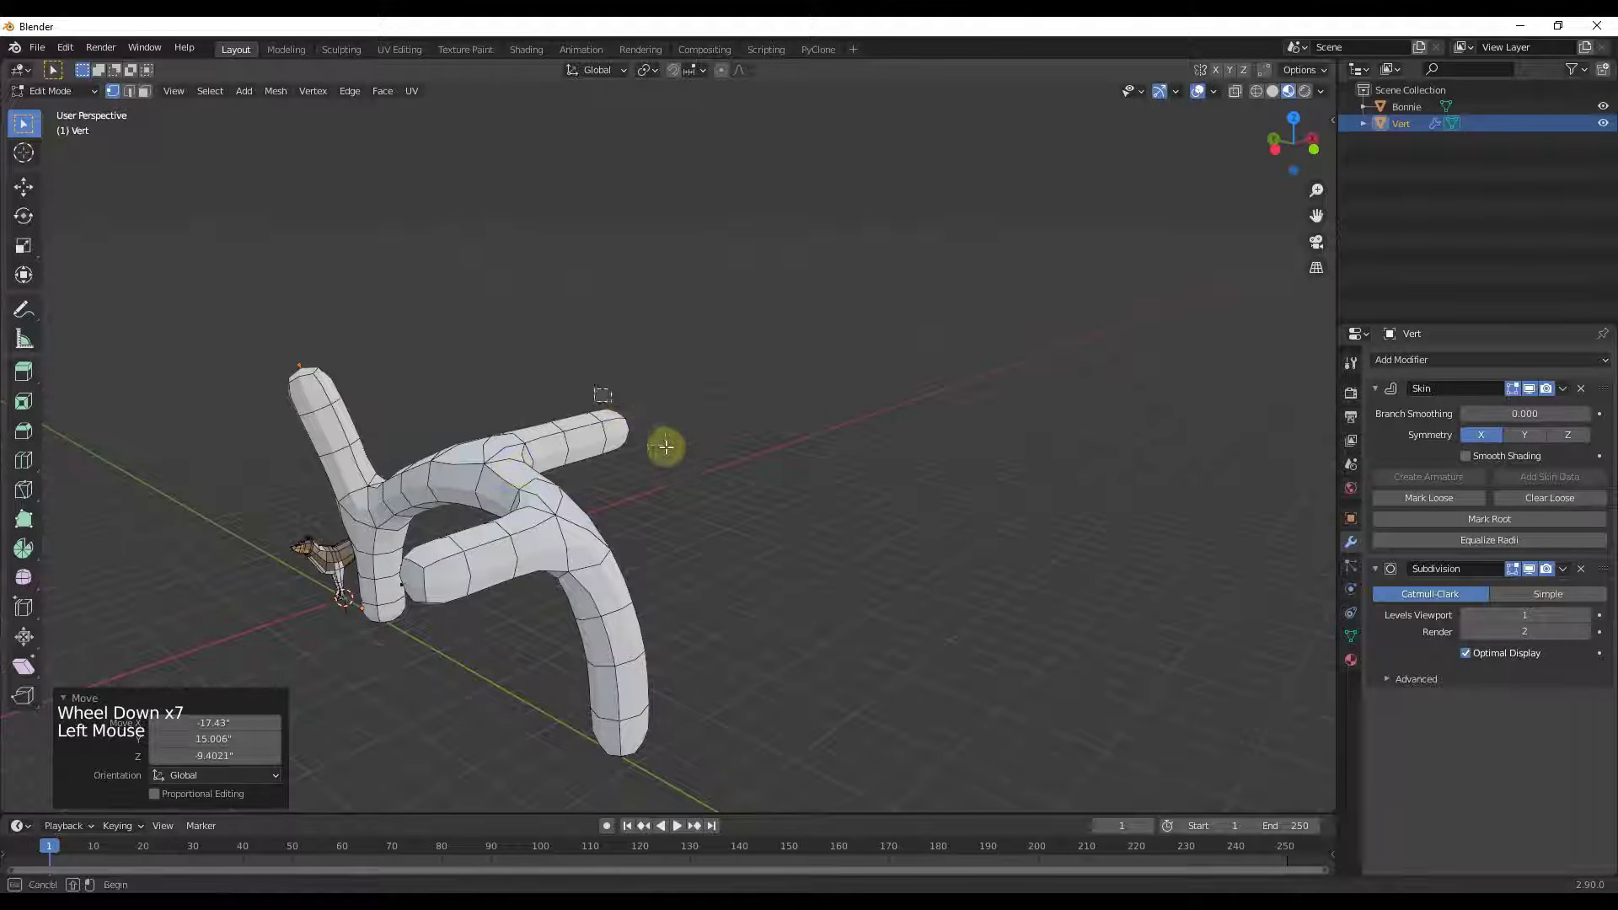
middle_click_drag(708, 488, 213, 477)
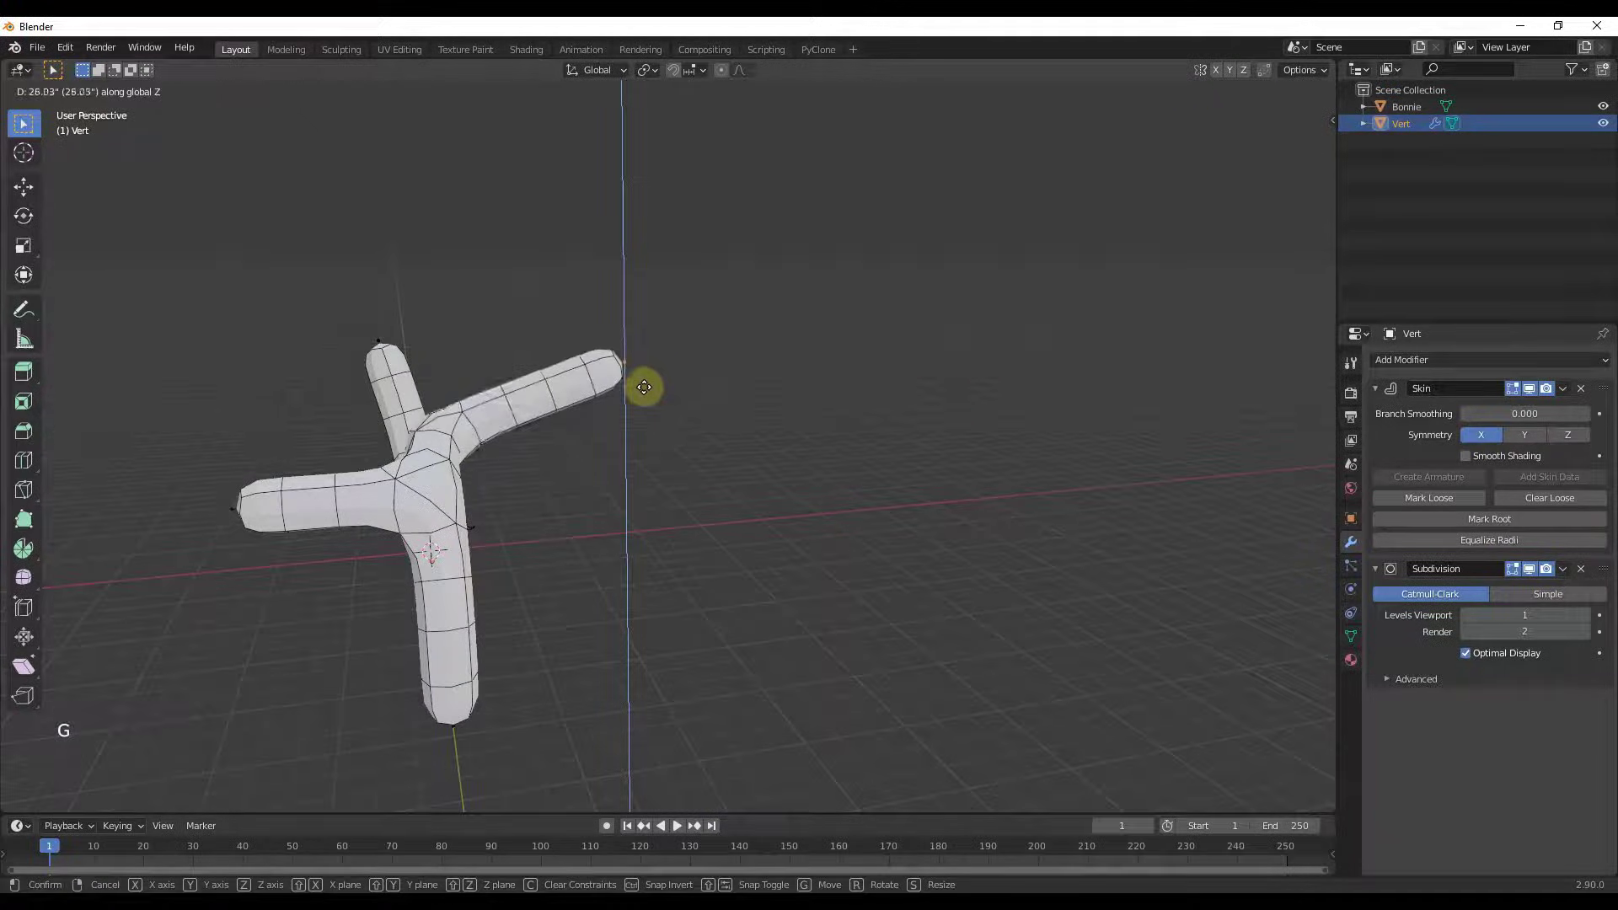
left_click(643, 389)
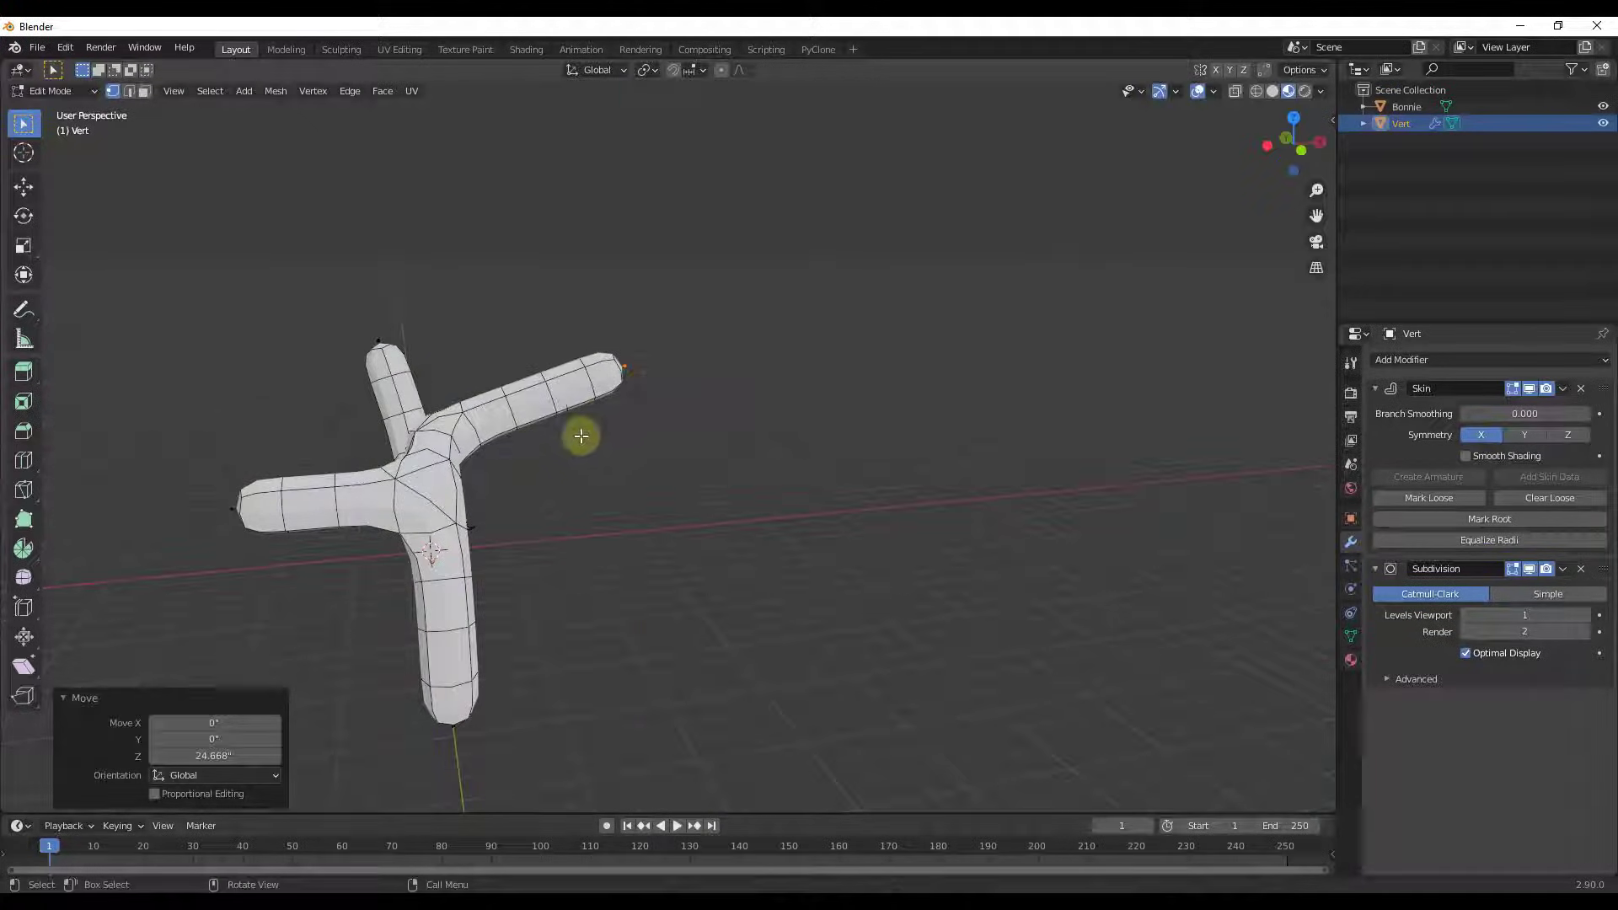
scroll(296, 422, "up", 2)
middle_click_drag(296, 422, 1376, 406)
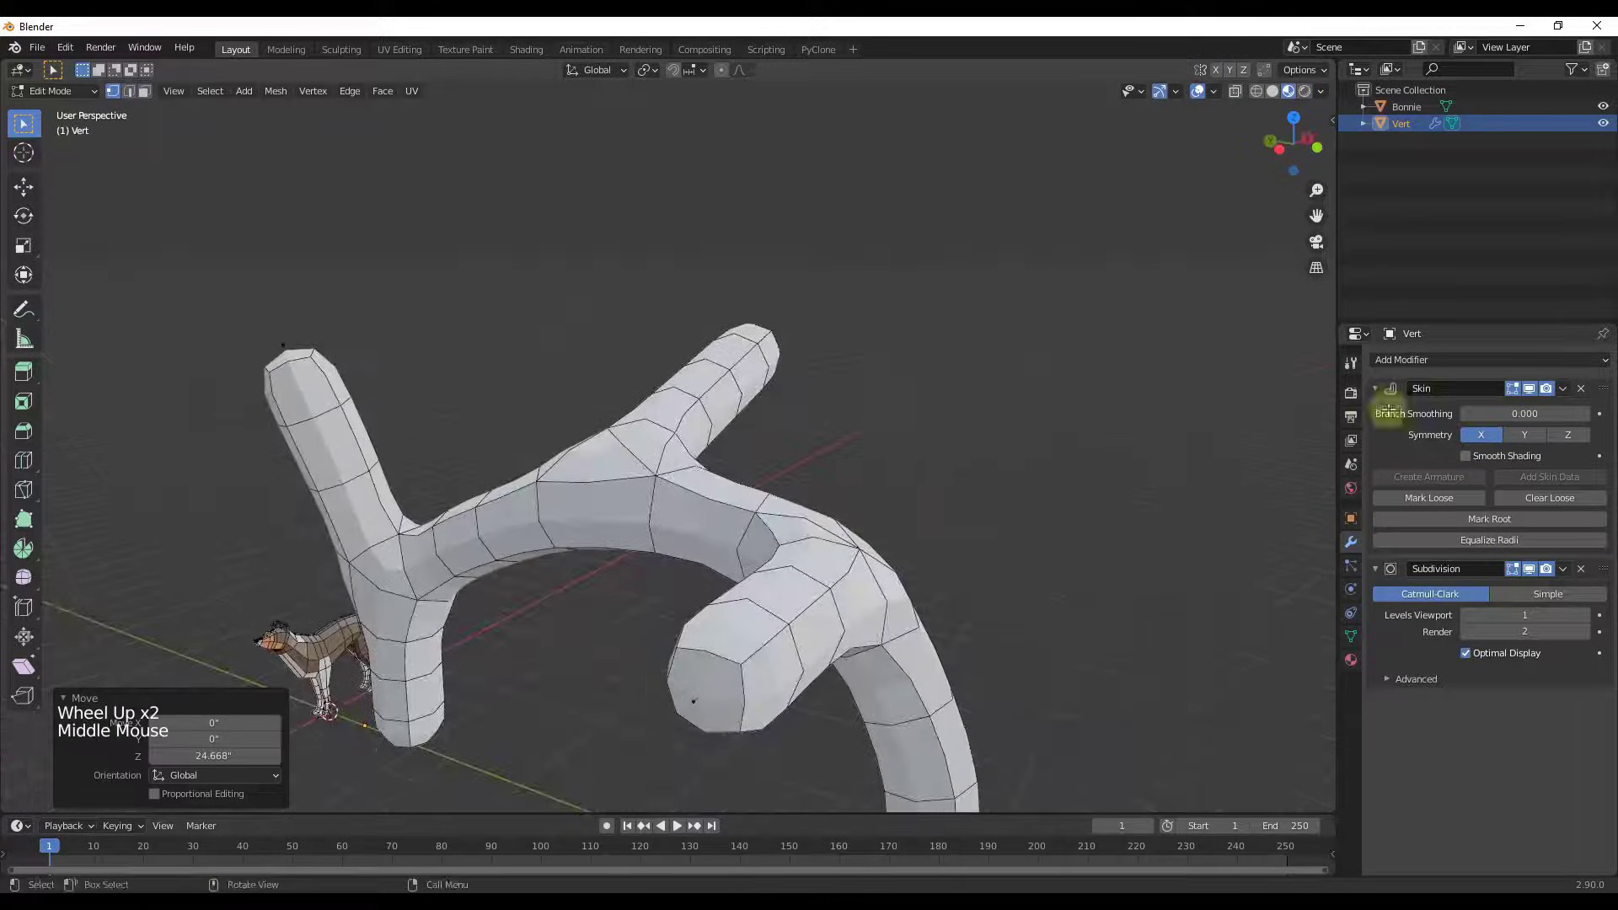
Nudge Branch Smoothing to about 0.3 and hide the Subdivision modifier in the viewport.
mouse_move(1488, 413)
left_mouse_down()
mouse_move(1534, 413)
mouse_move(1470, 411)
left_mouse_up()
left_click(1529, 569)
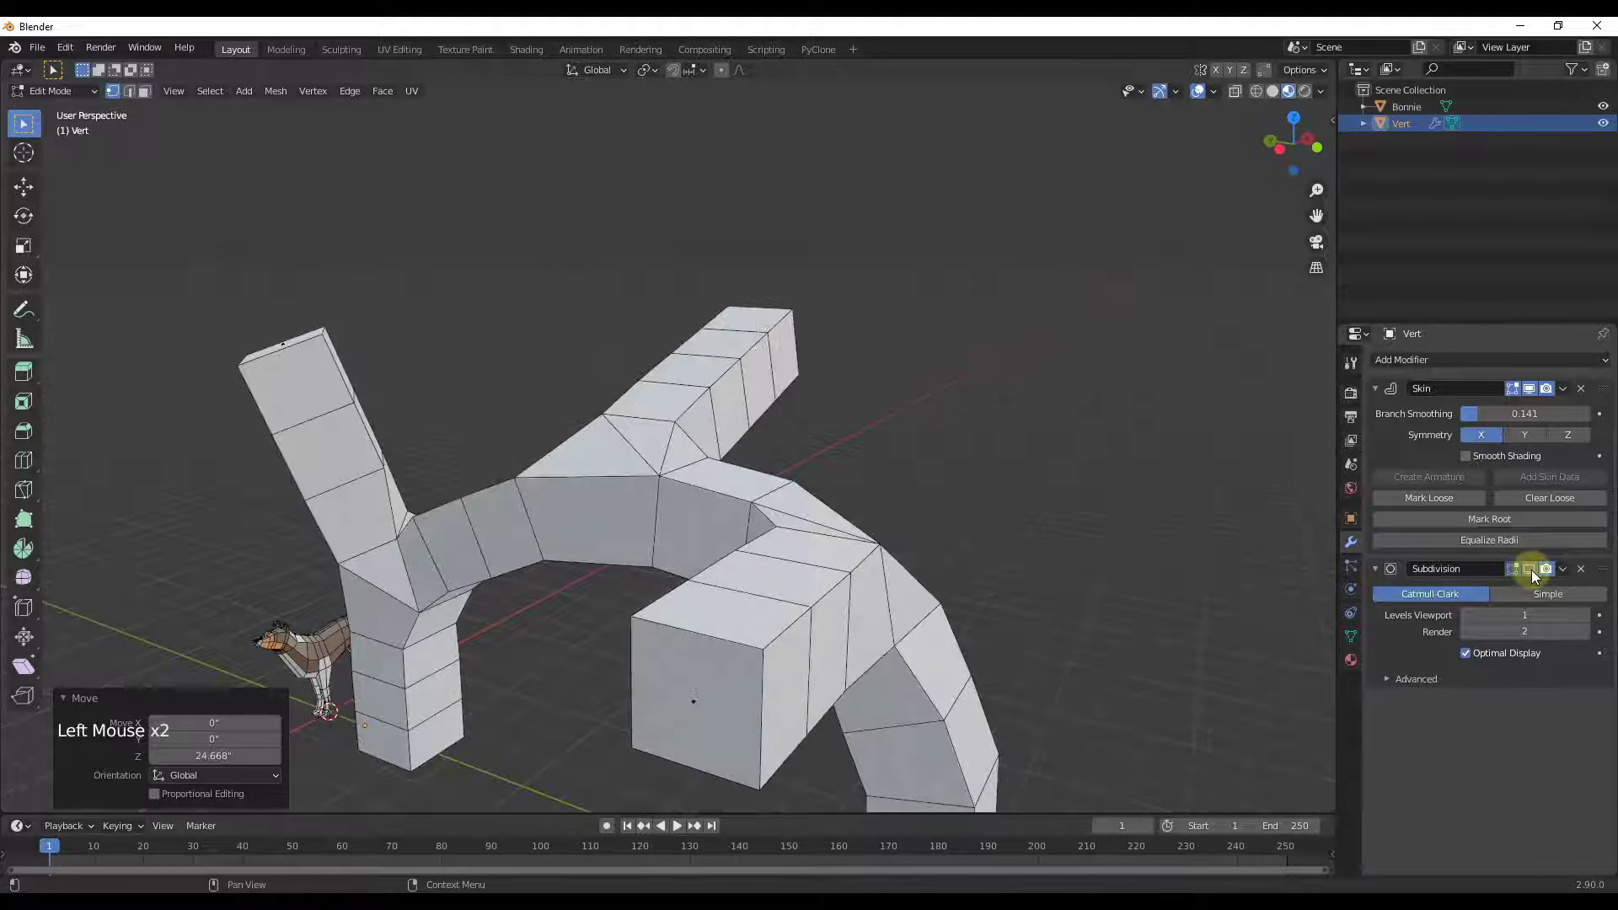
scroll(763, 499, "down", 3)
scroll(764, 499, "up", 1)
Try Branch Smoothing values from 0.449 to 1.000, settling on 1.000.
left_click_drag(1484, 409, 1590, 413)
left_click_drag(23, 431, 1513, 430)
scroll(463, 480, "up", 3)
middle_click_drag(463, 480, 538, 569)
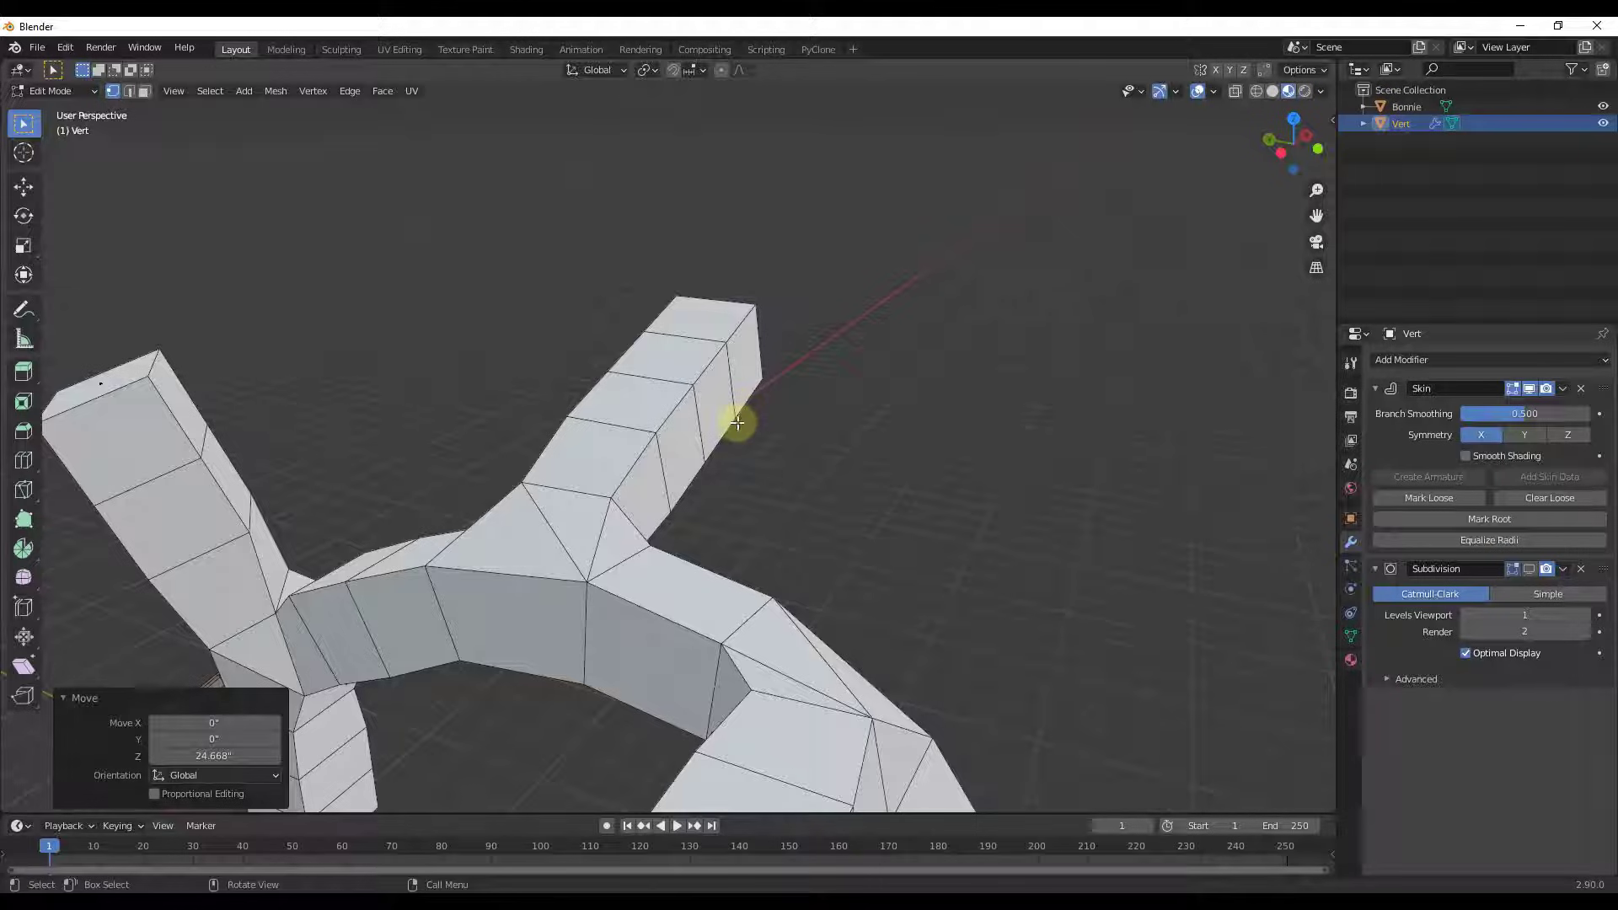
scroll(720, 424, "down", 2)
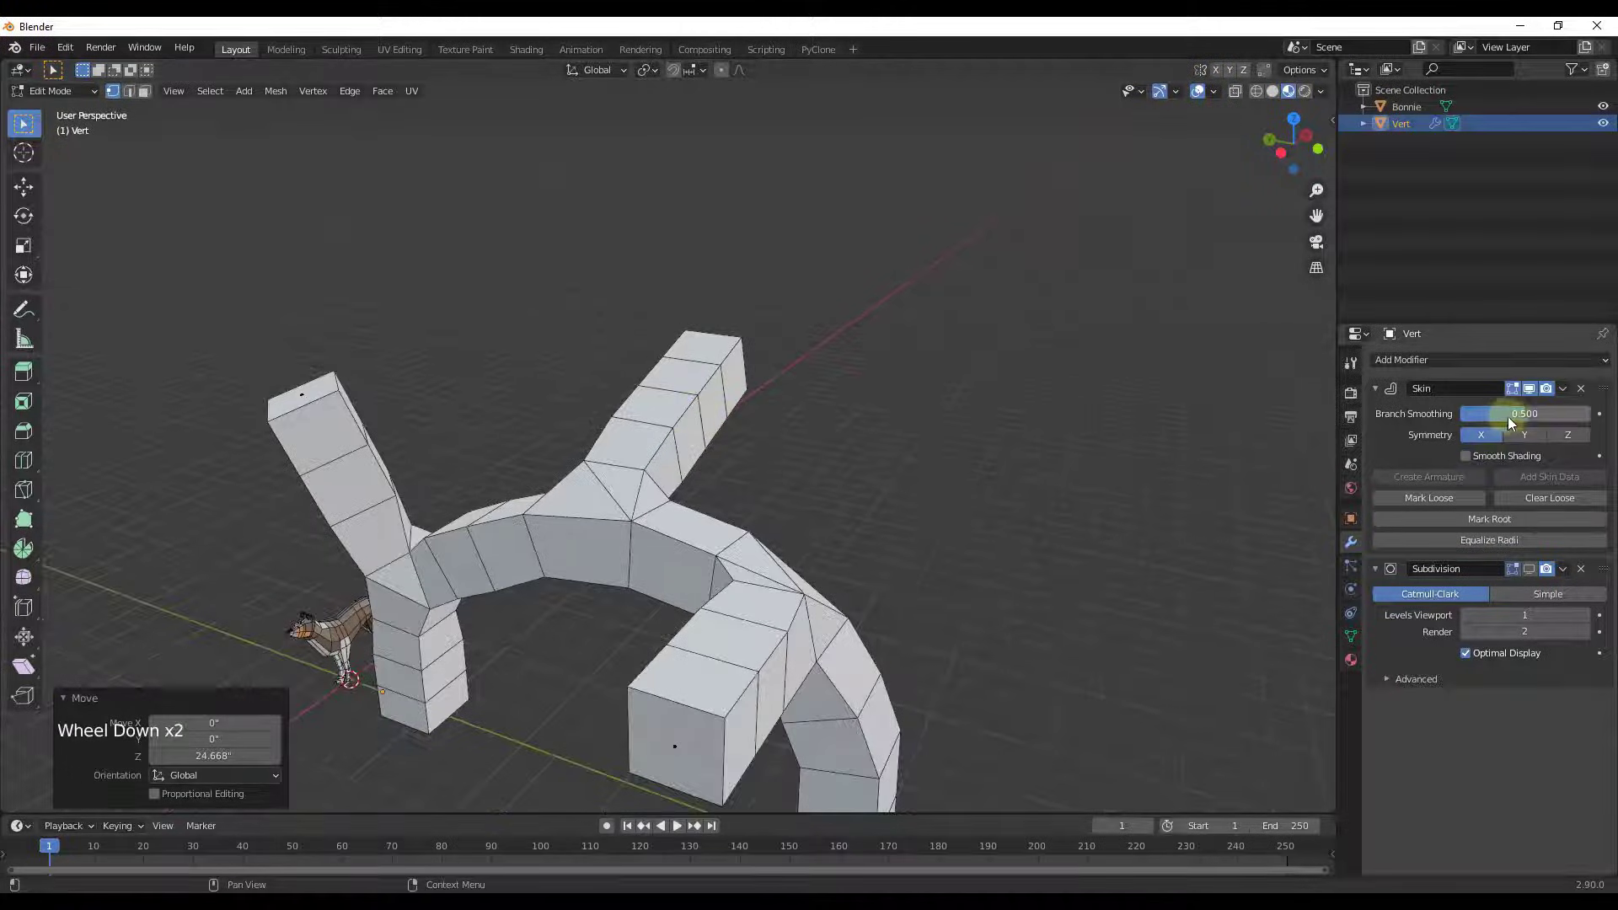
left_click_drag(1509, 416, 1606, 435)
middle_click_drag(889, 618, 609, 526)
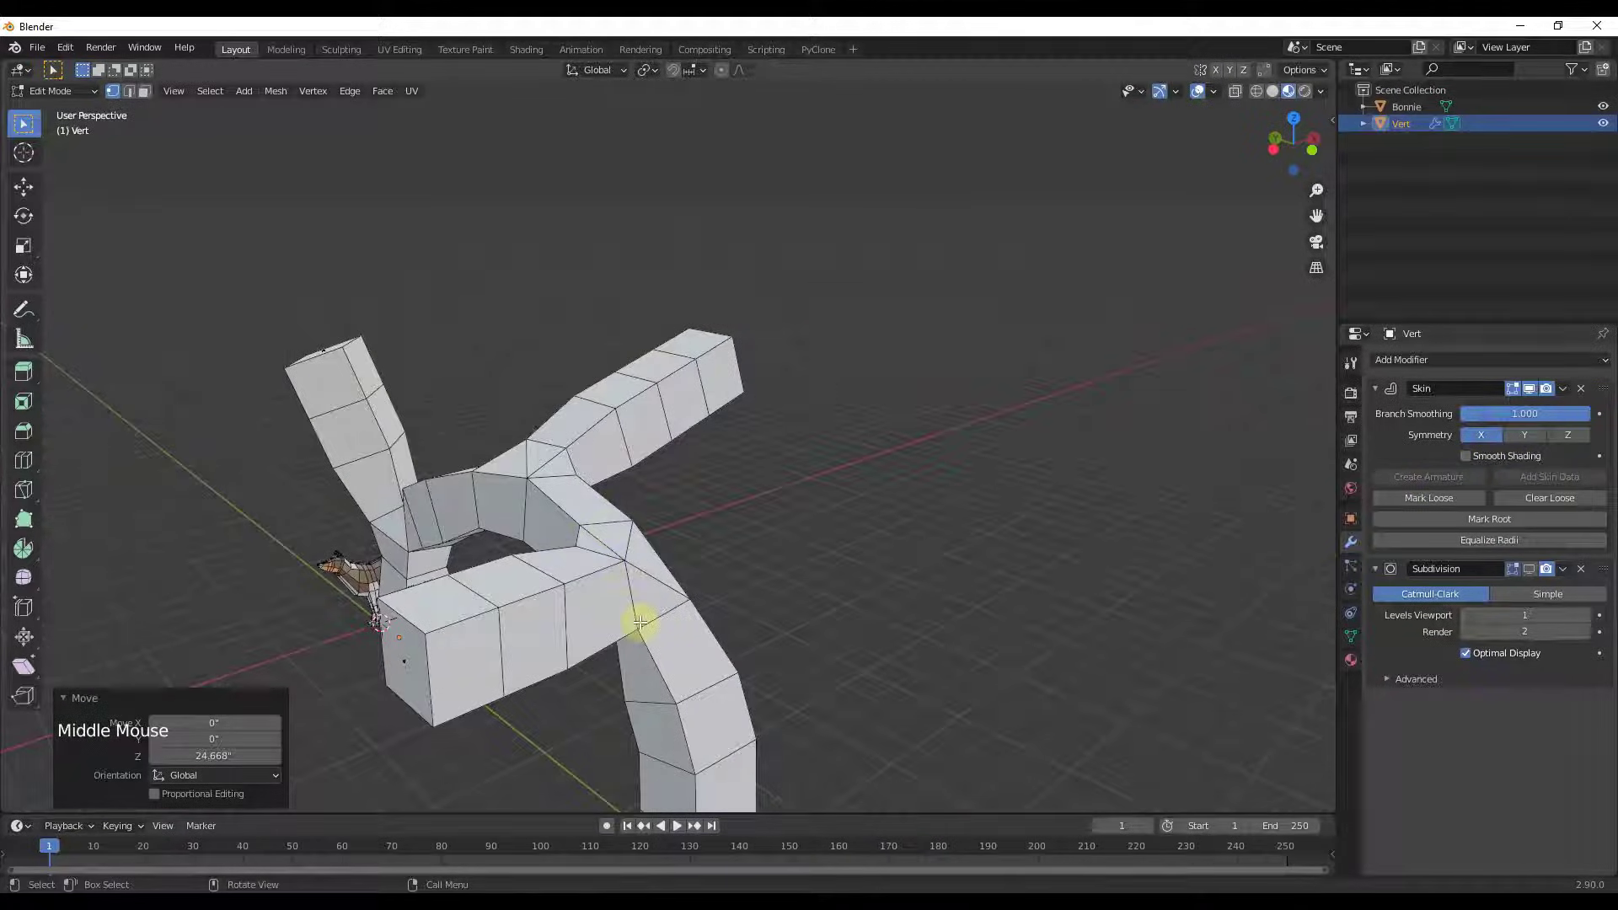
middle_click_drag(644, 602, 1437, 437)
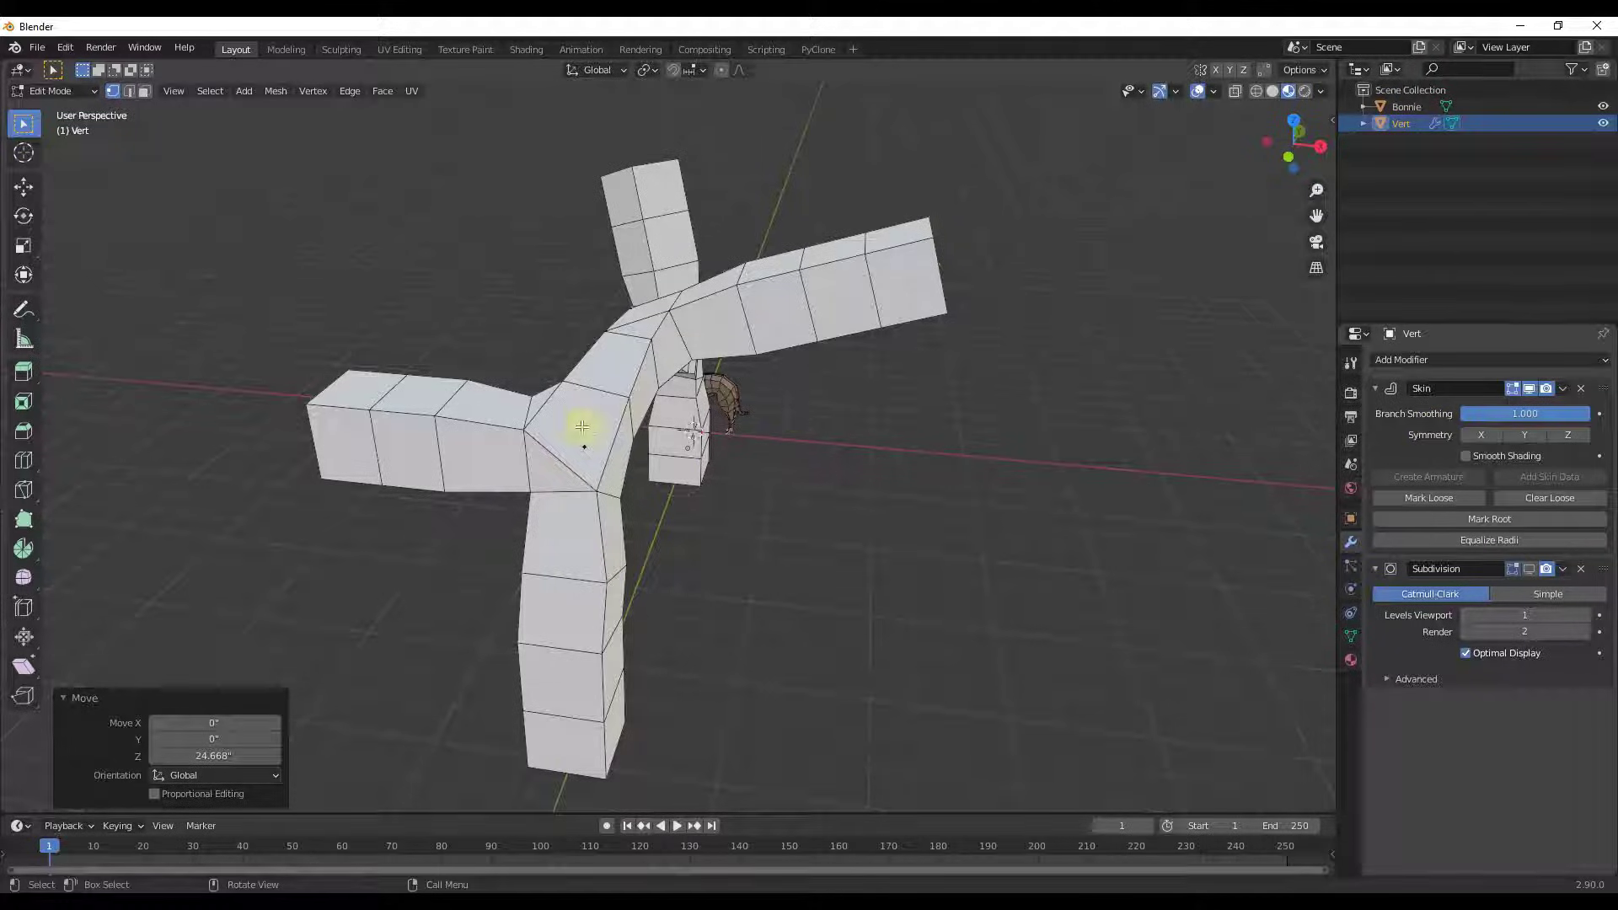
Toggle the Skin's X symmetry repeatedly to compare the junctions, leaving it on.
left_click(1483, 436)
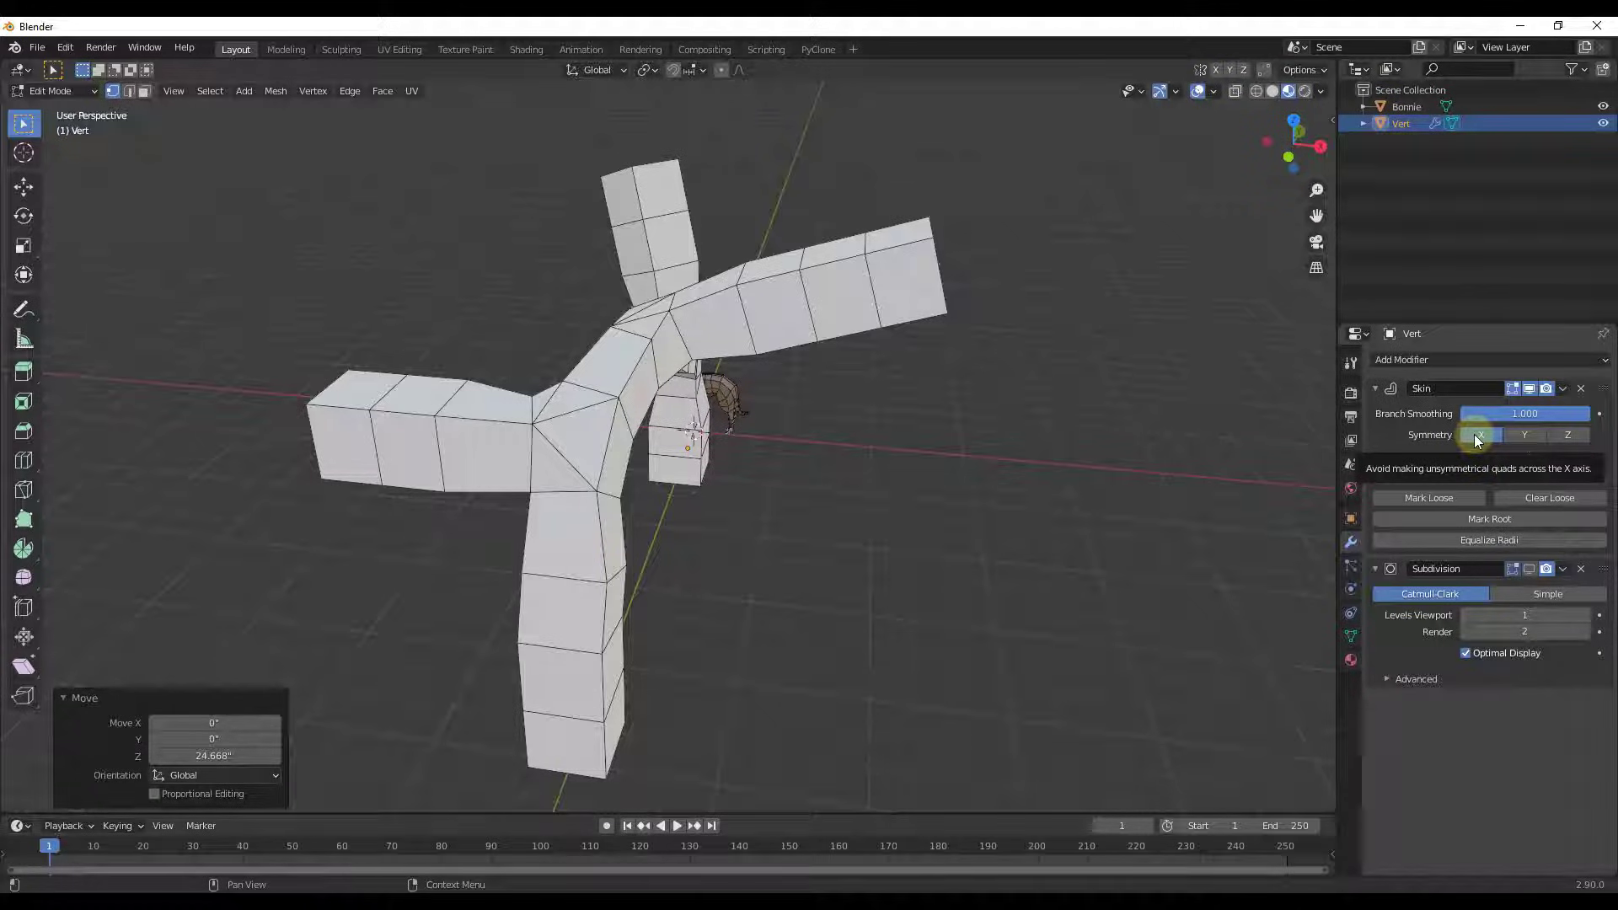
left_click(1477, 437)
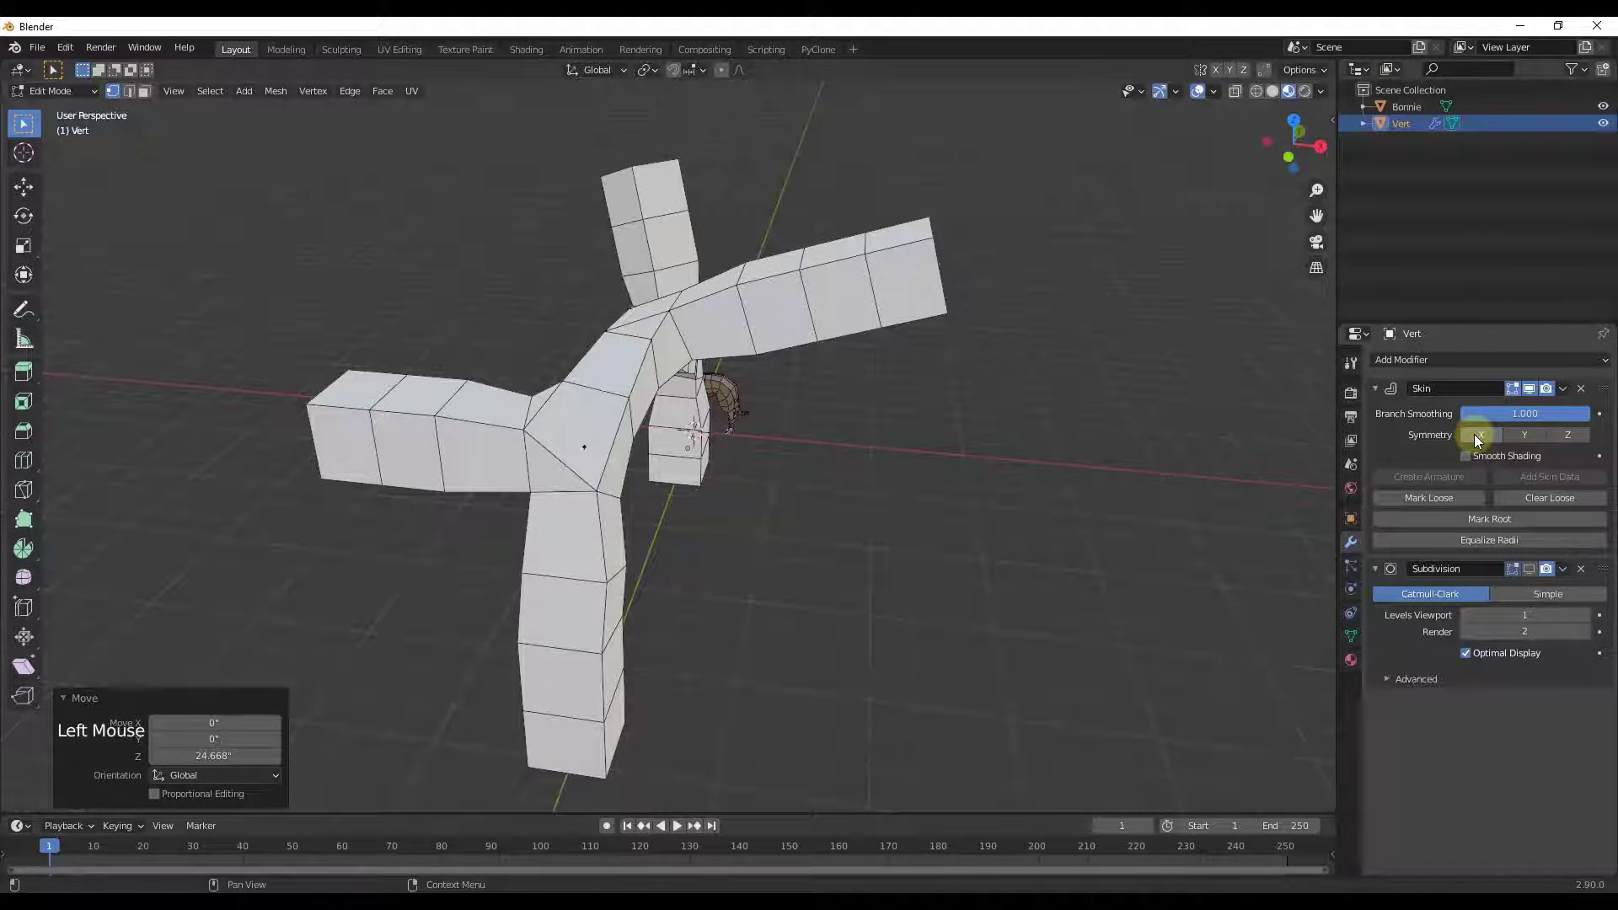
left_click(1478, 437)
left_click(1477, 437)
left_click(1478, 436)
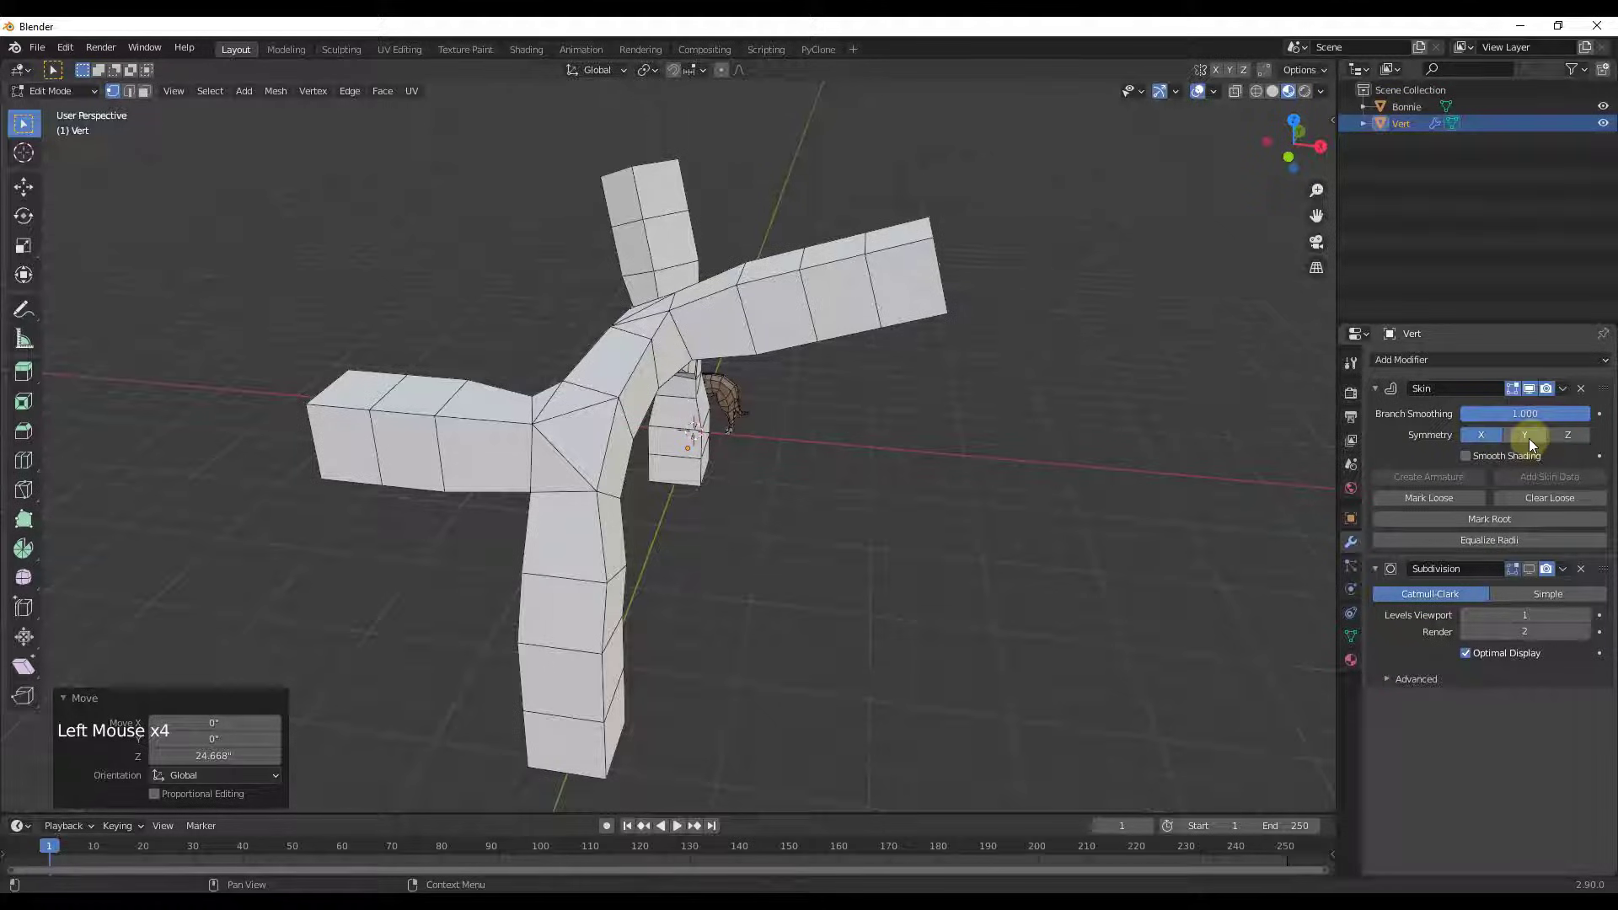
scroll(708, 485, "up", 4)
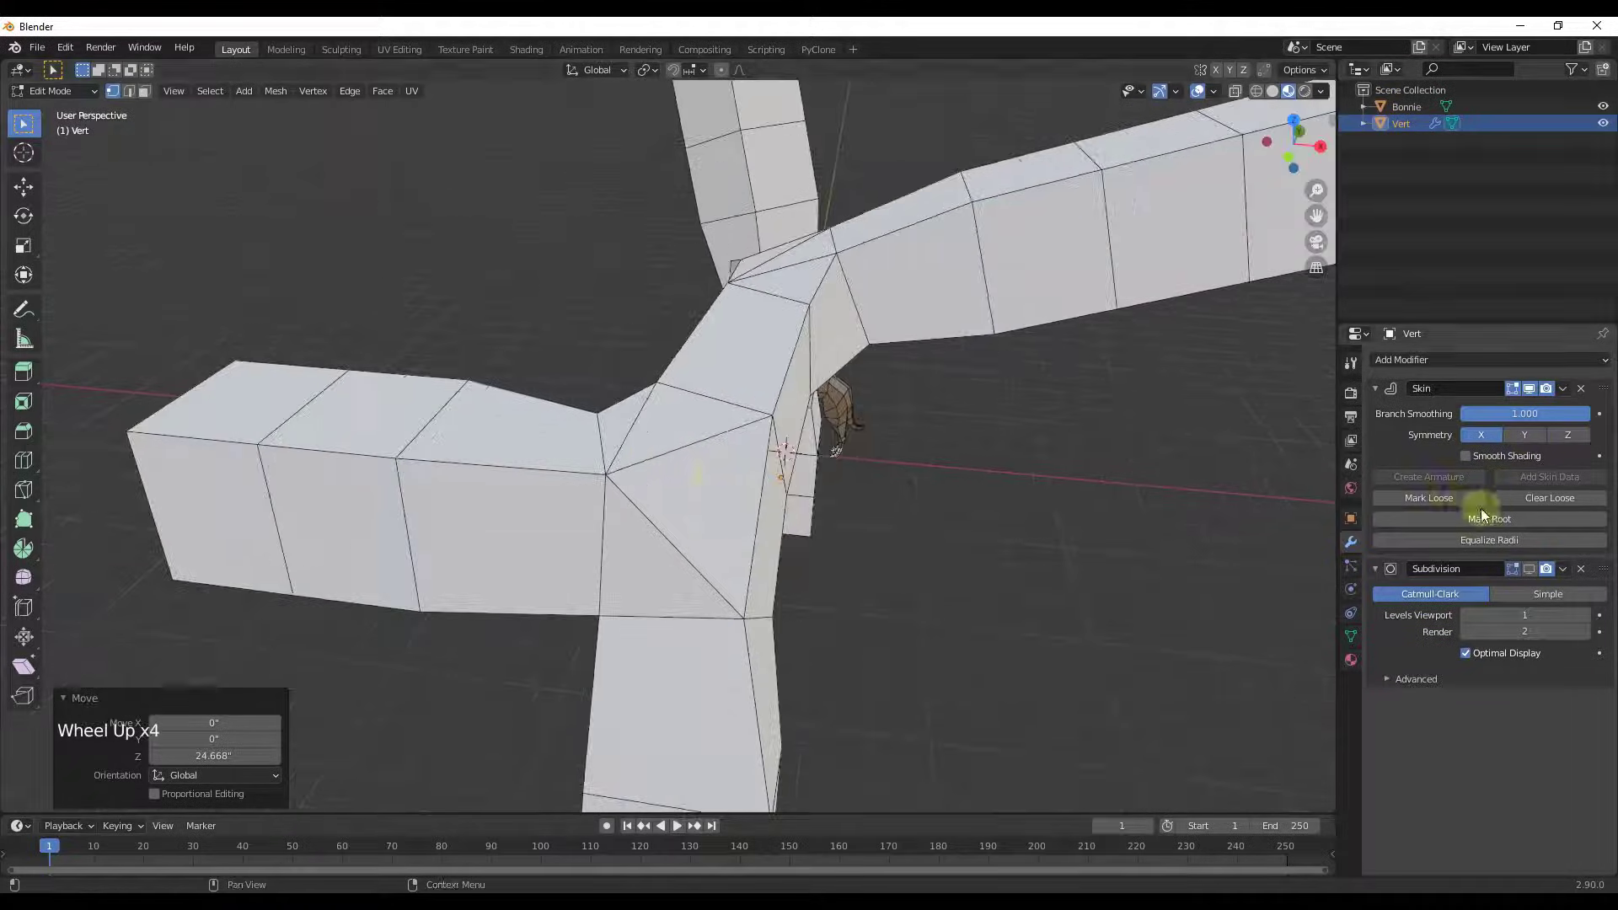
left_click(1484, 434)
left_click(1483, 435)
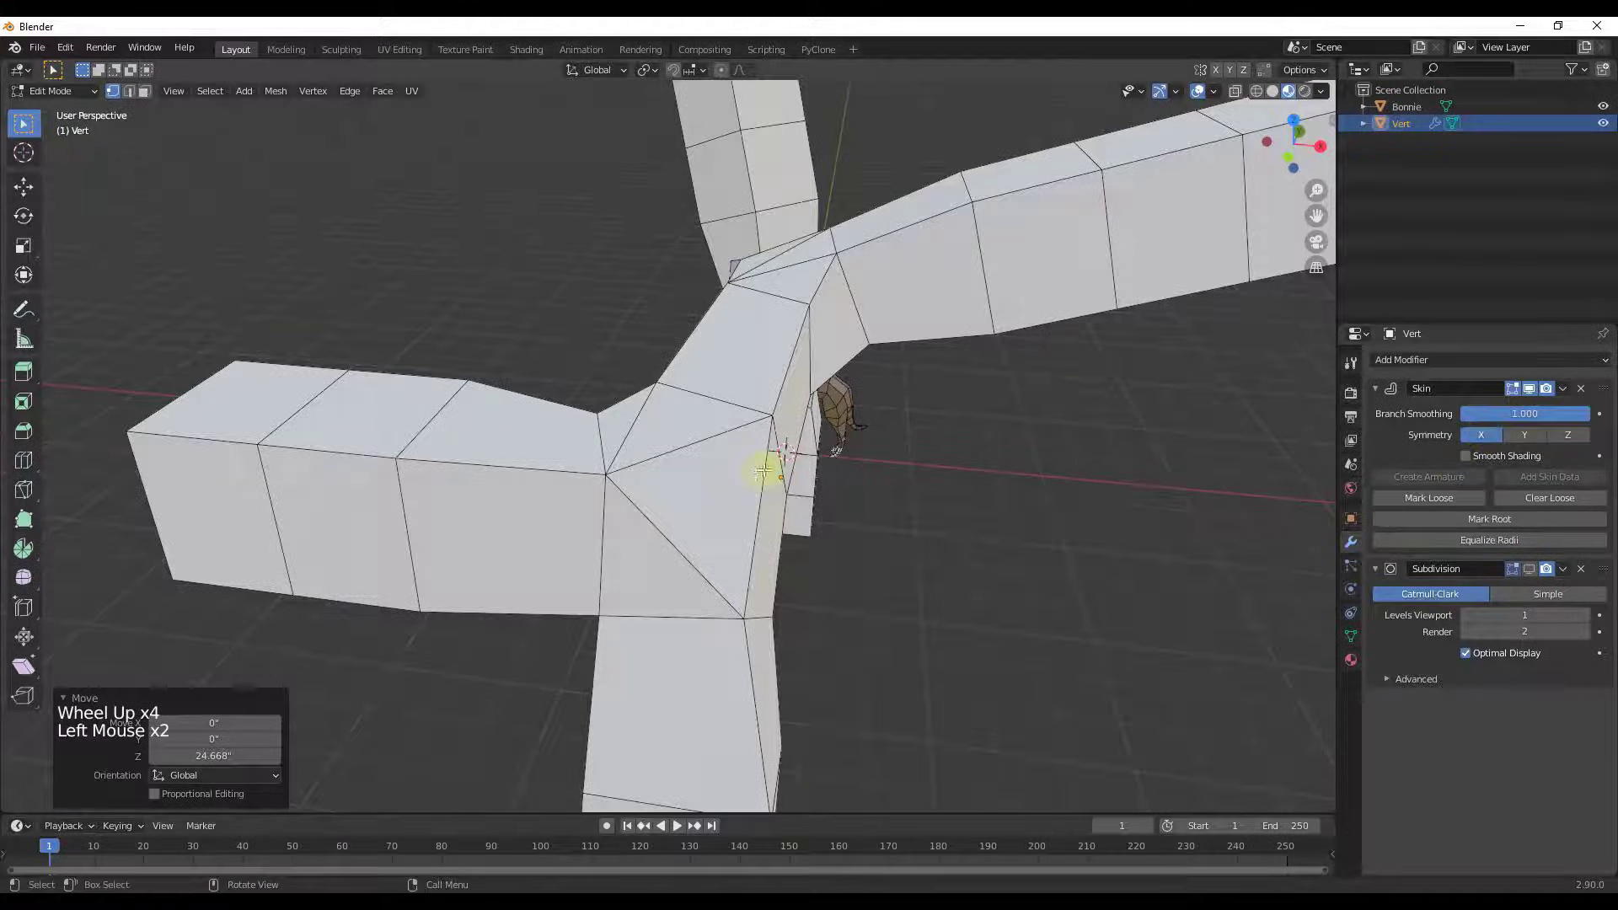
scroll(759, 469, "down", 6)
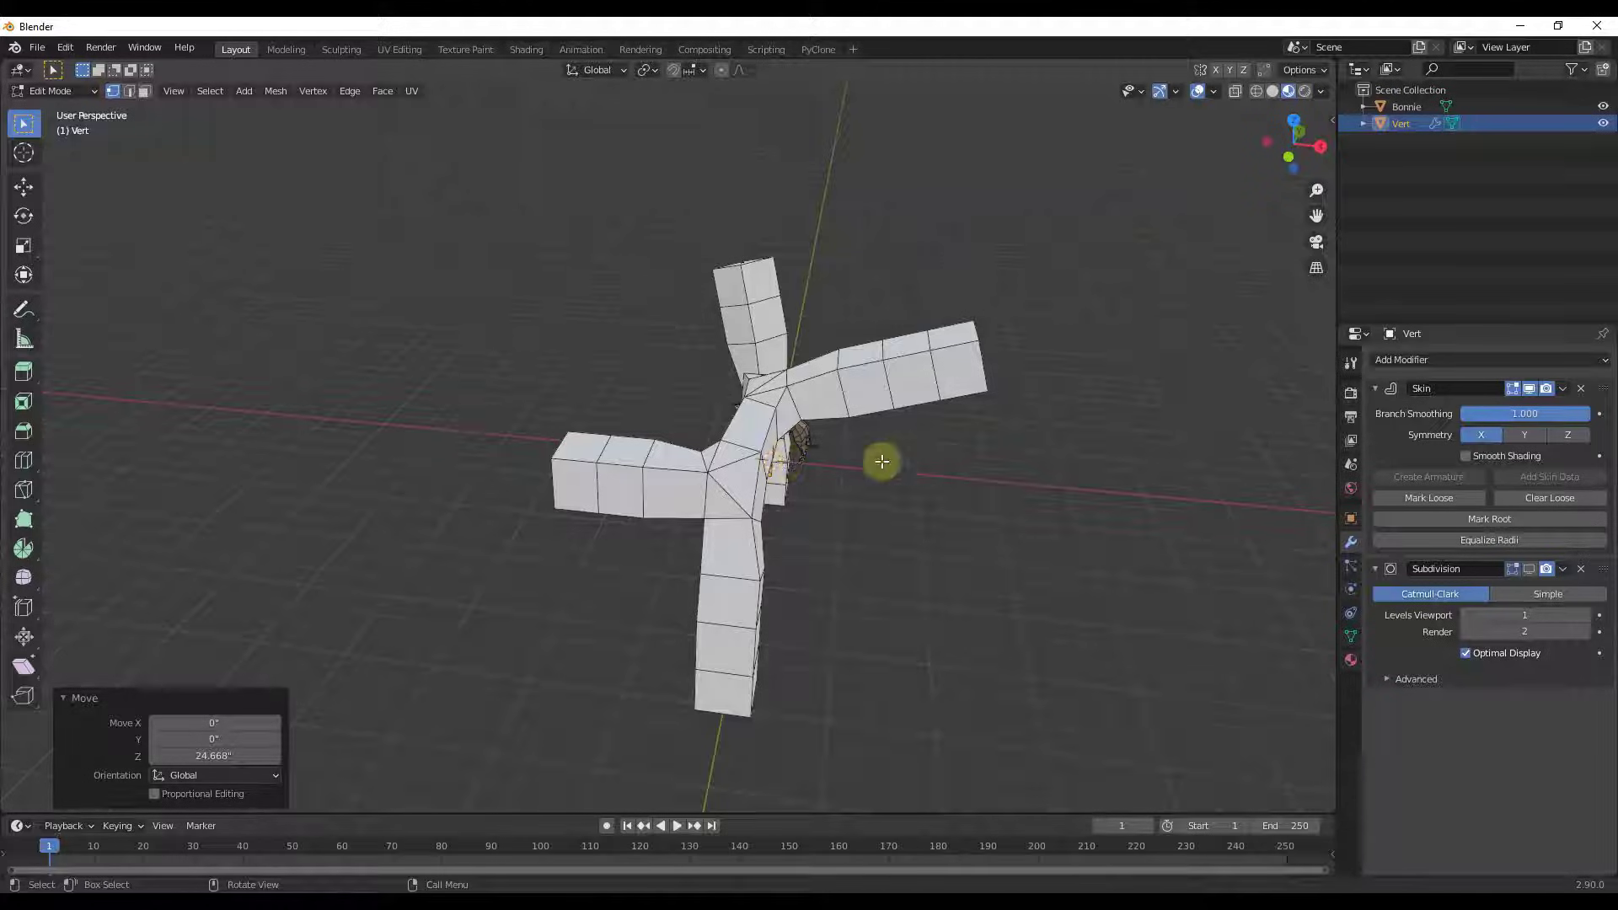
Enable the Skin modifier's Smooth Shading after comparing it off and on.
double_click(1485, 456)
left_click(1485, 455)
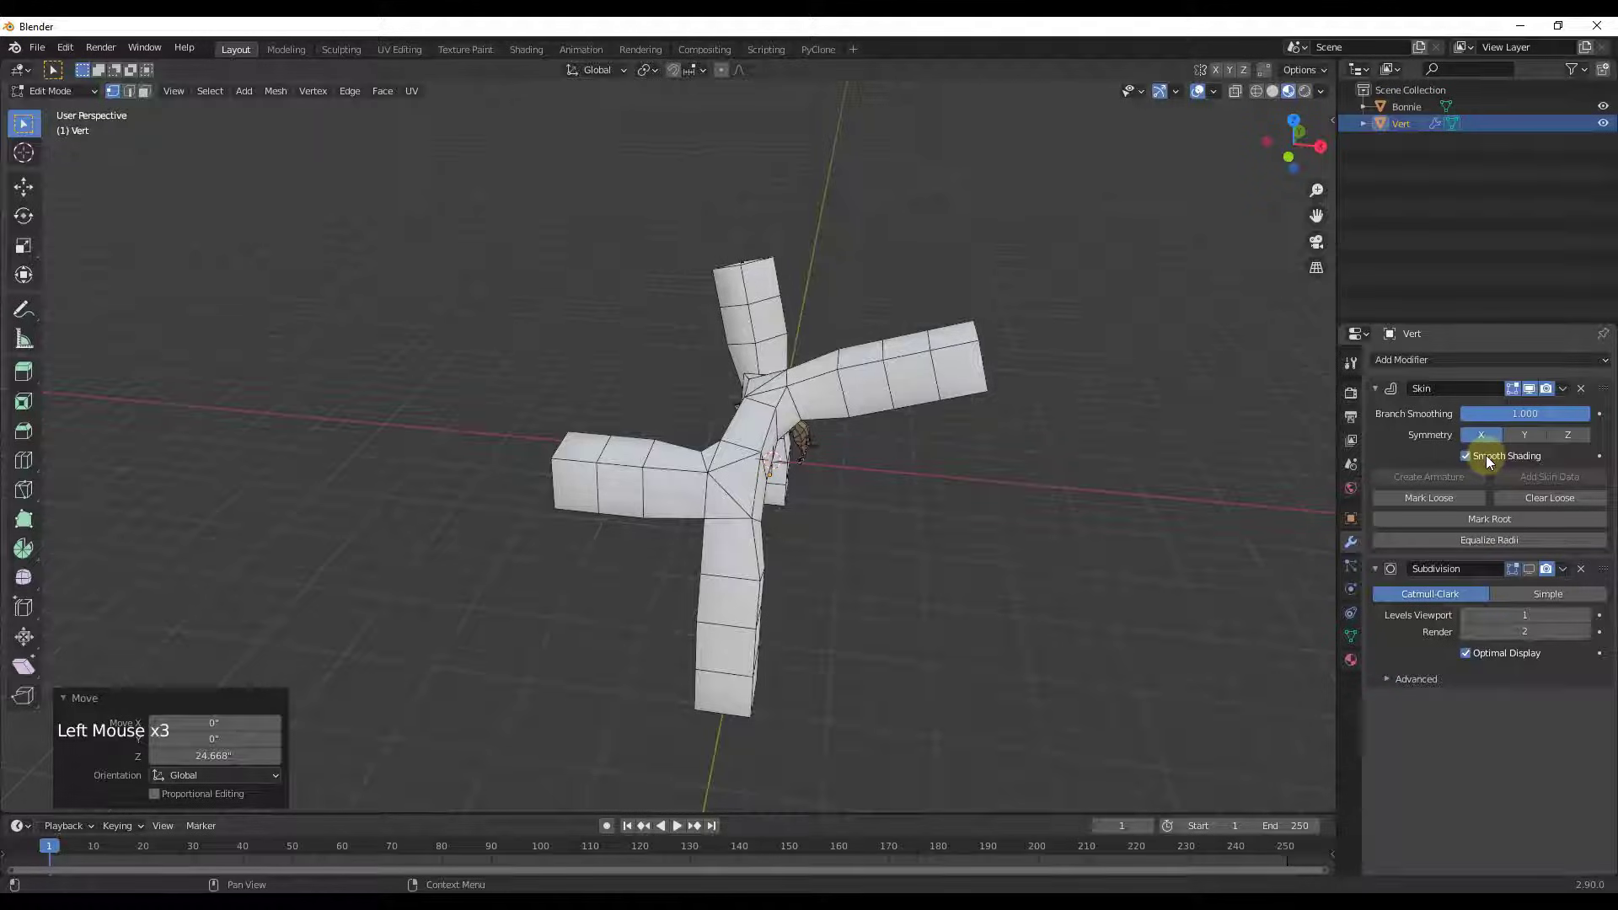
left_click(1485, 456)
left_click(1485, 455)
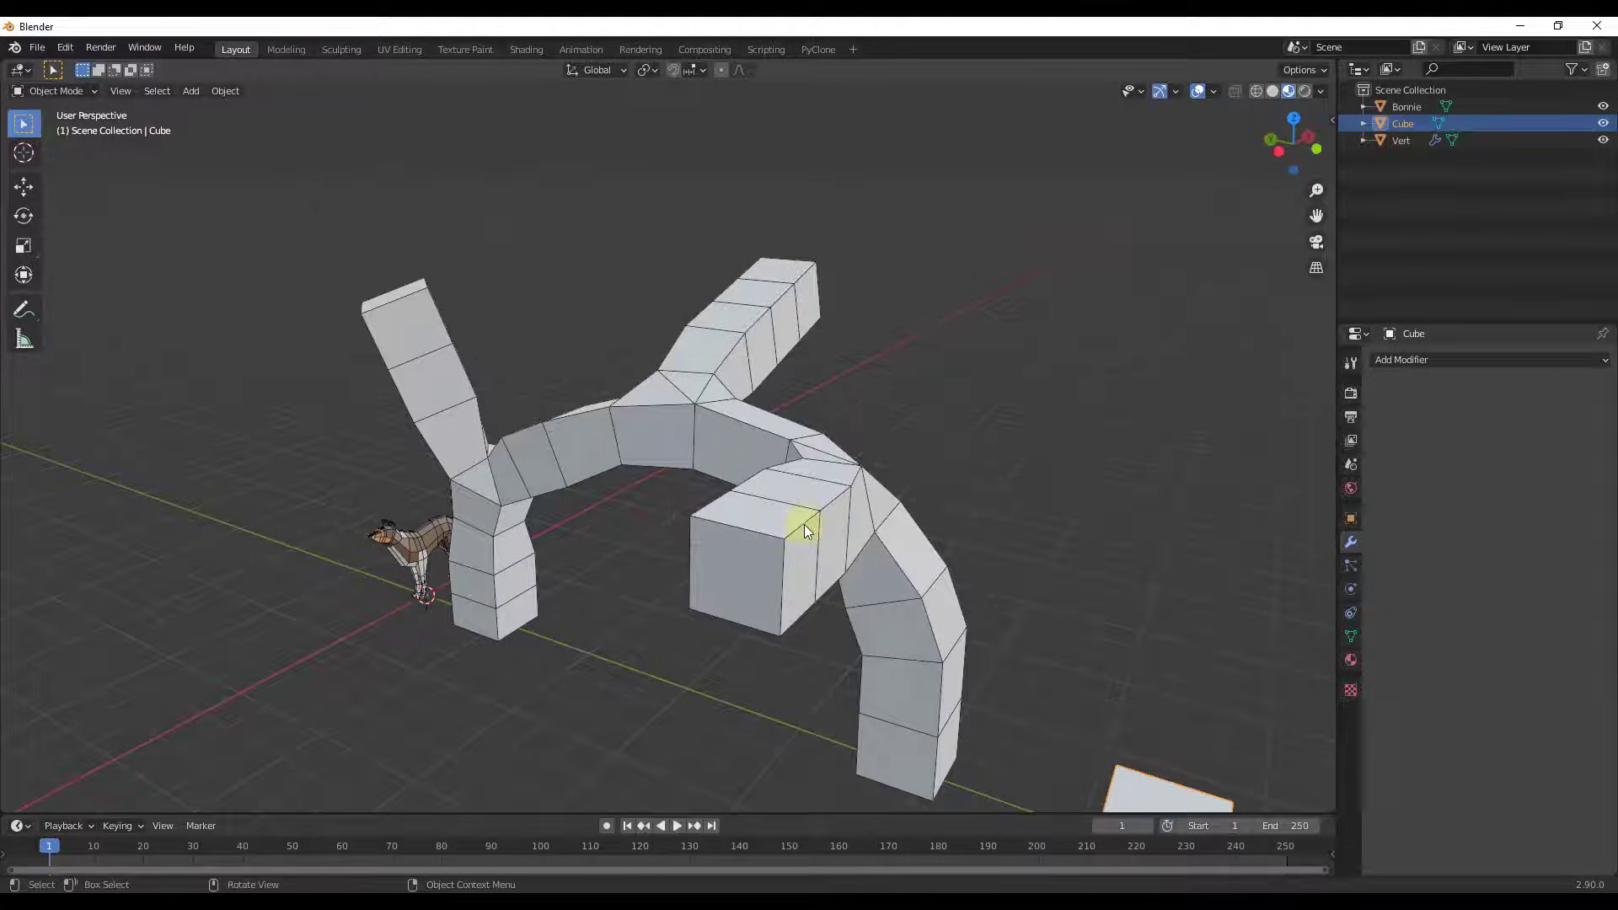
In wireframe Edit Mode on Vert, shrink the inner branch's end-vertex skin radius to 0.222.
left_click(804, 524)
middle_click_drag(878, 520, 835, 516)
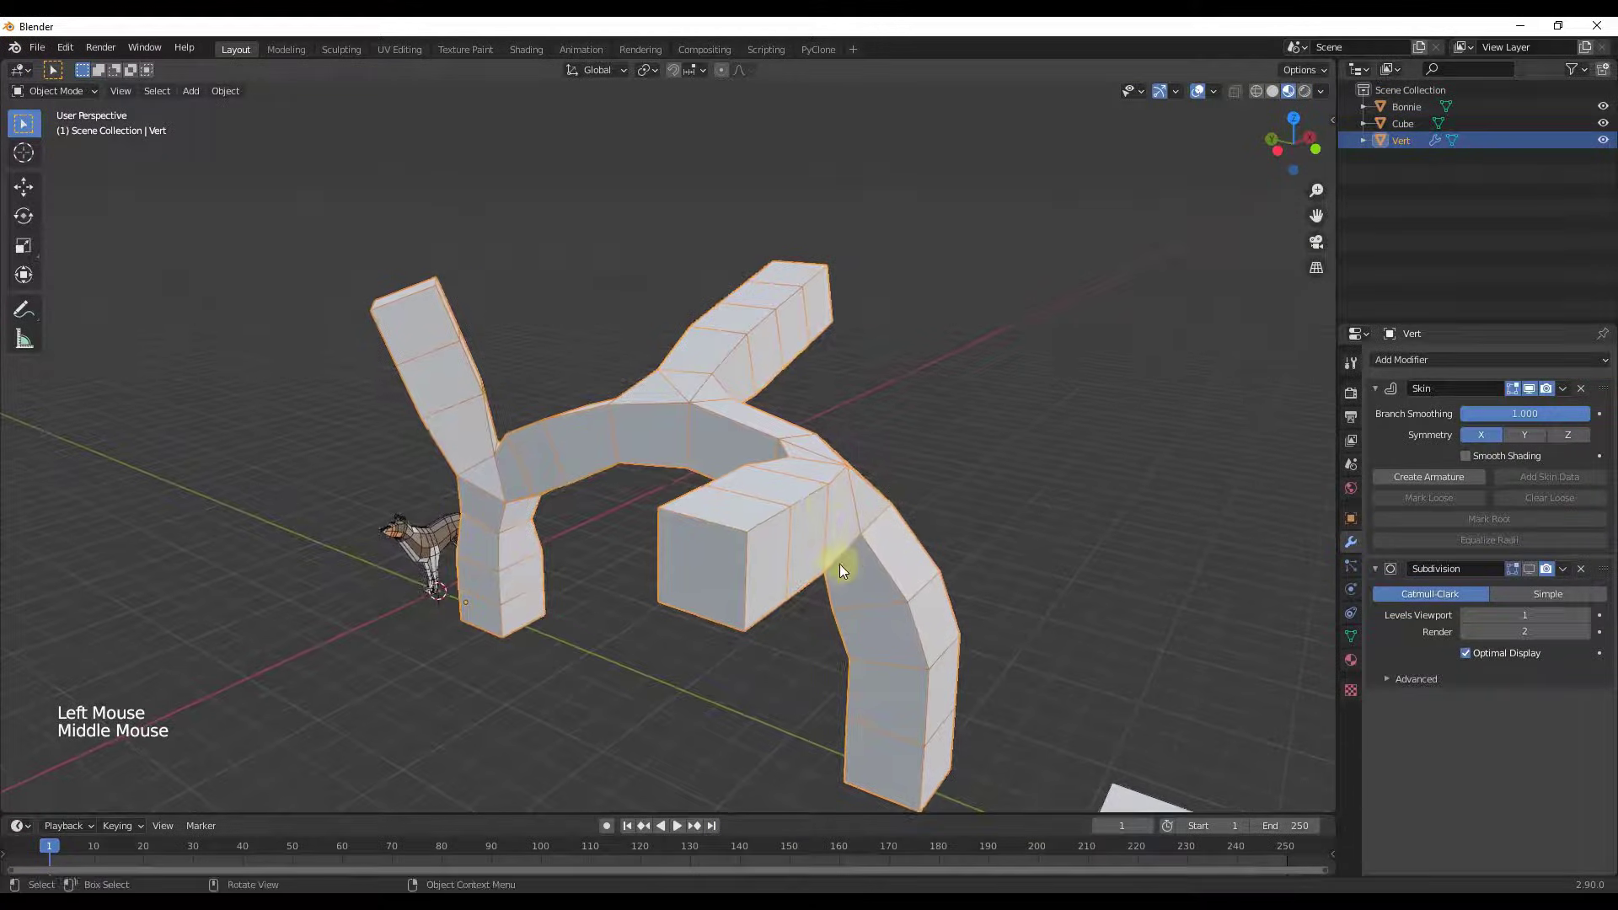
scroll(767, 536, "down", 3)
scroll(769, 505, "up", 2)
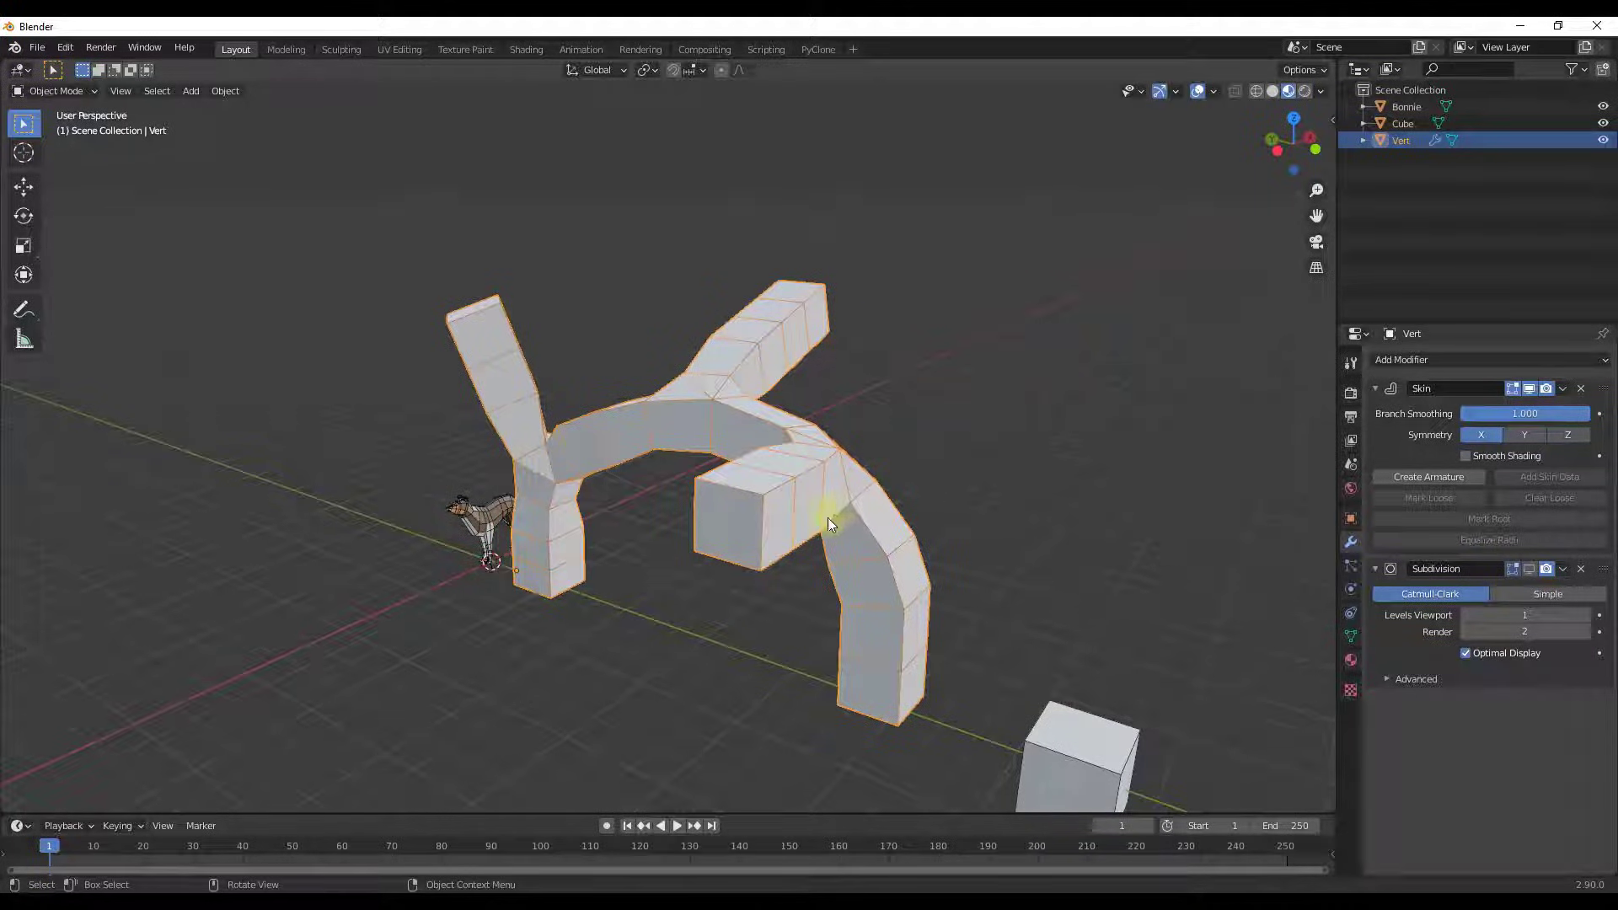
left_click(1253, 93)
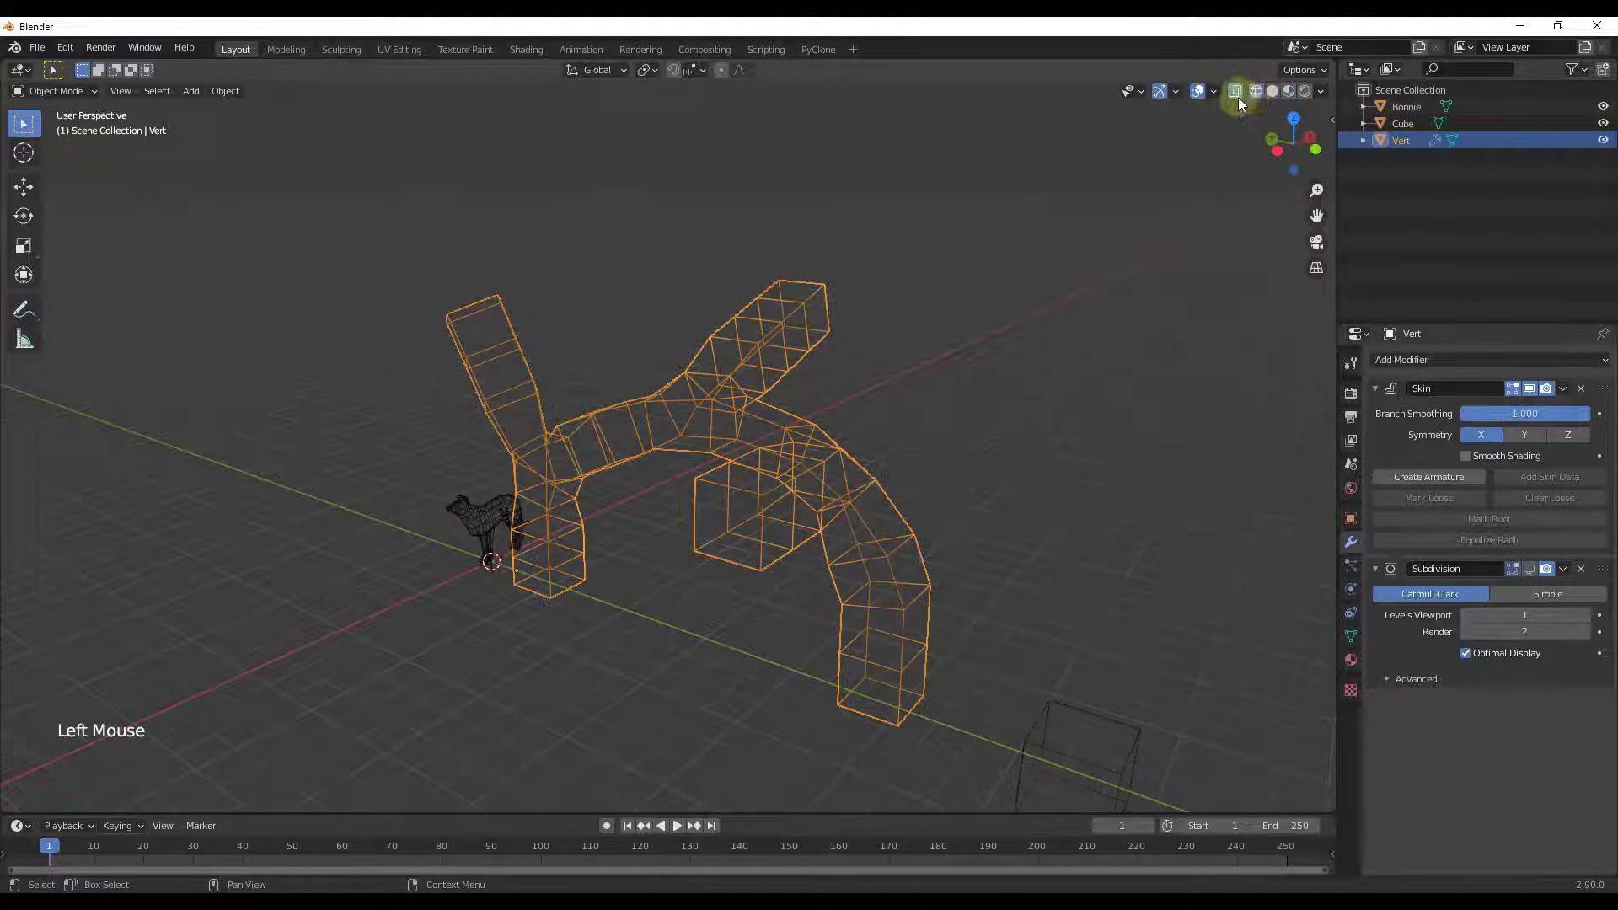
key("Tab")
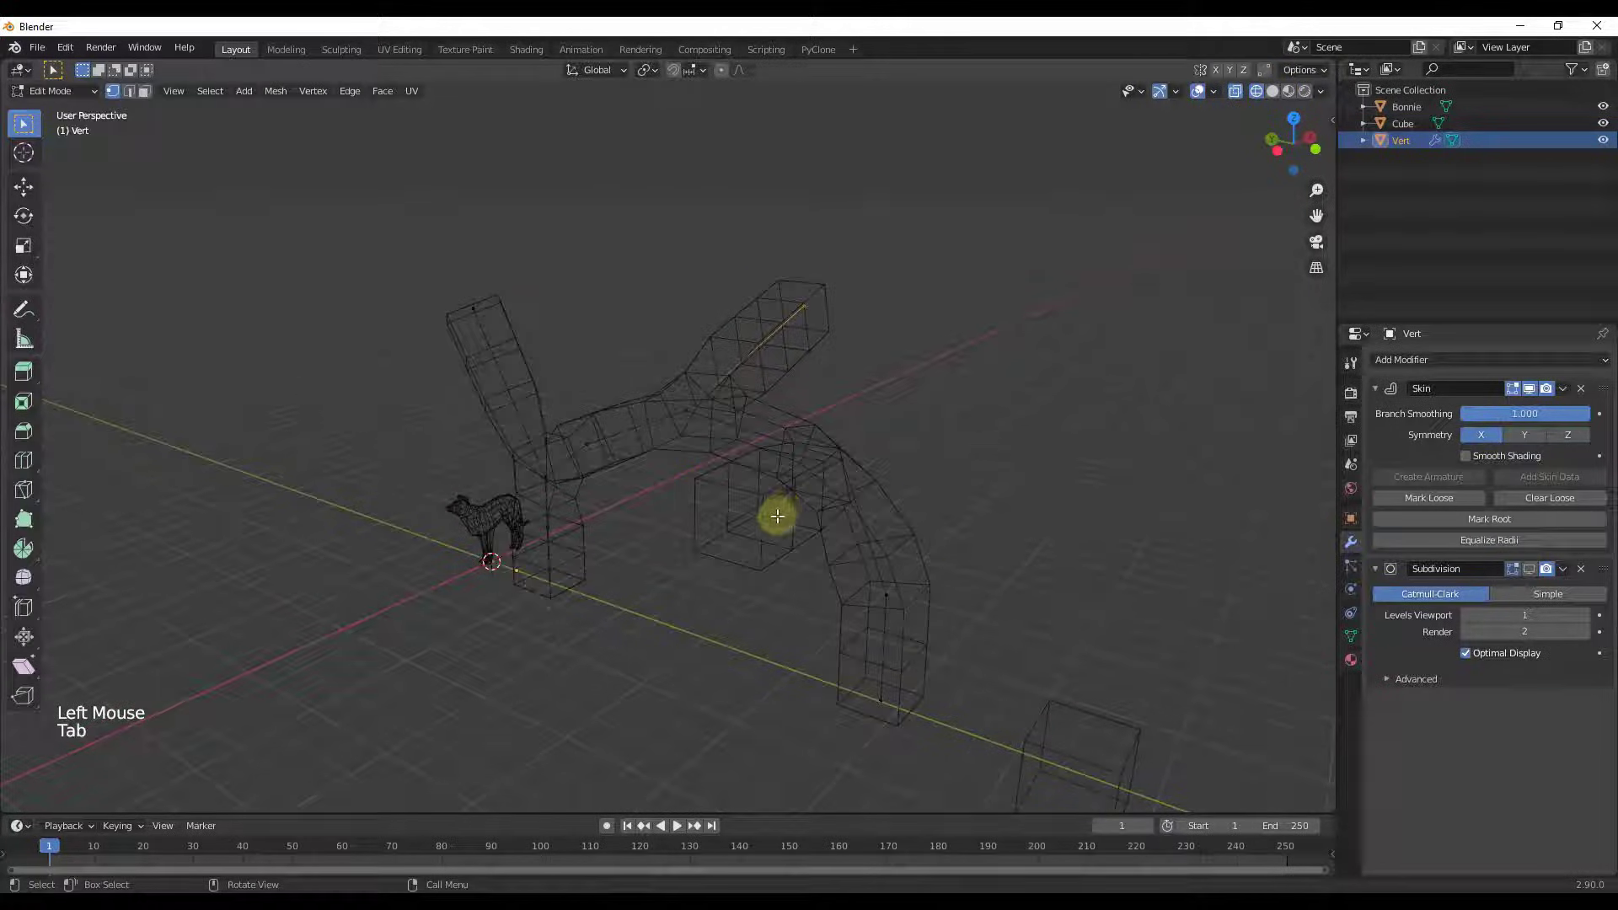
left_click(706, 508)
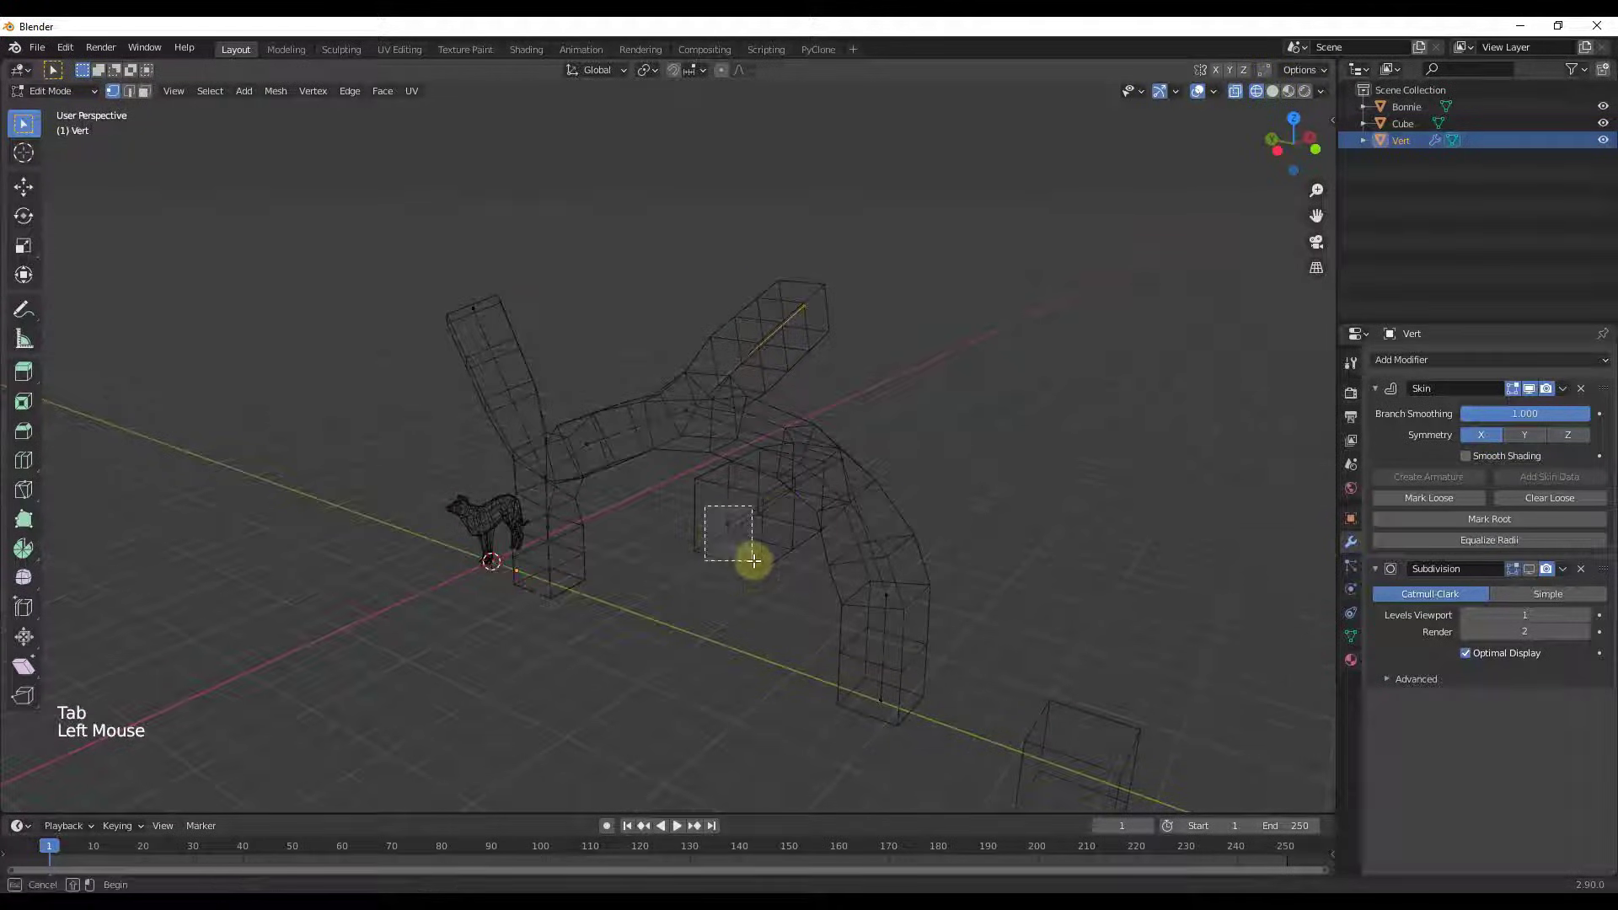
scroll(763, 541, "up", 3)
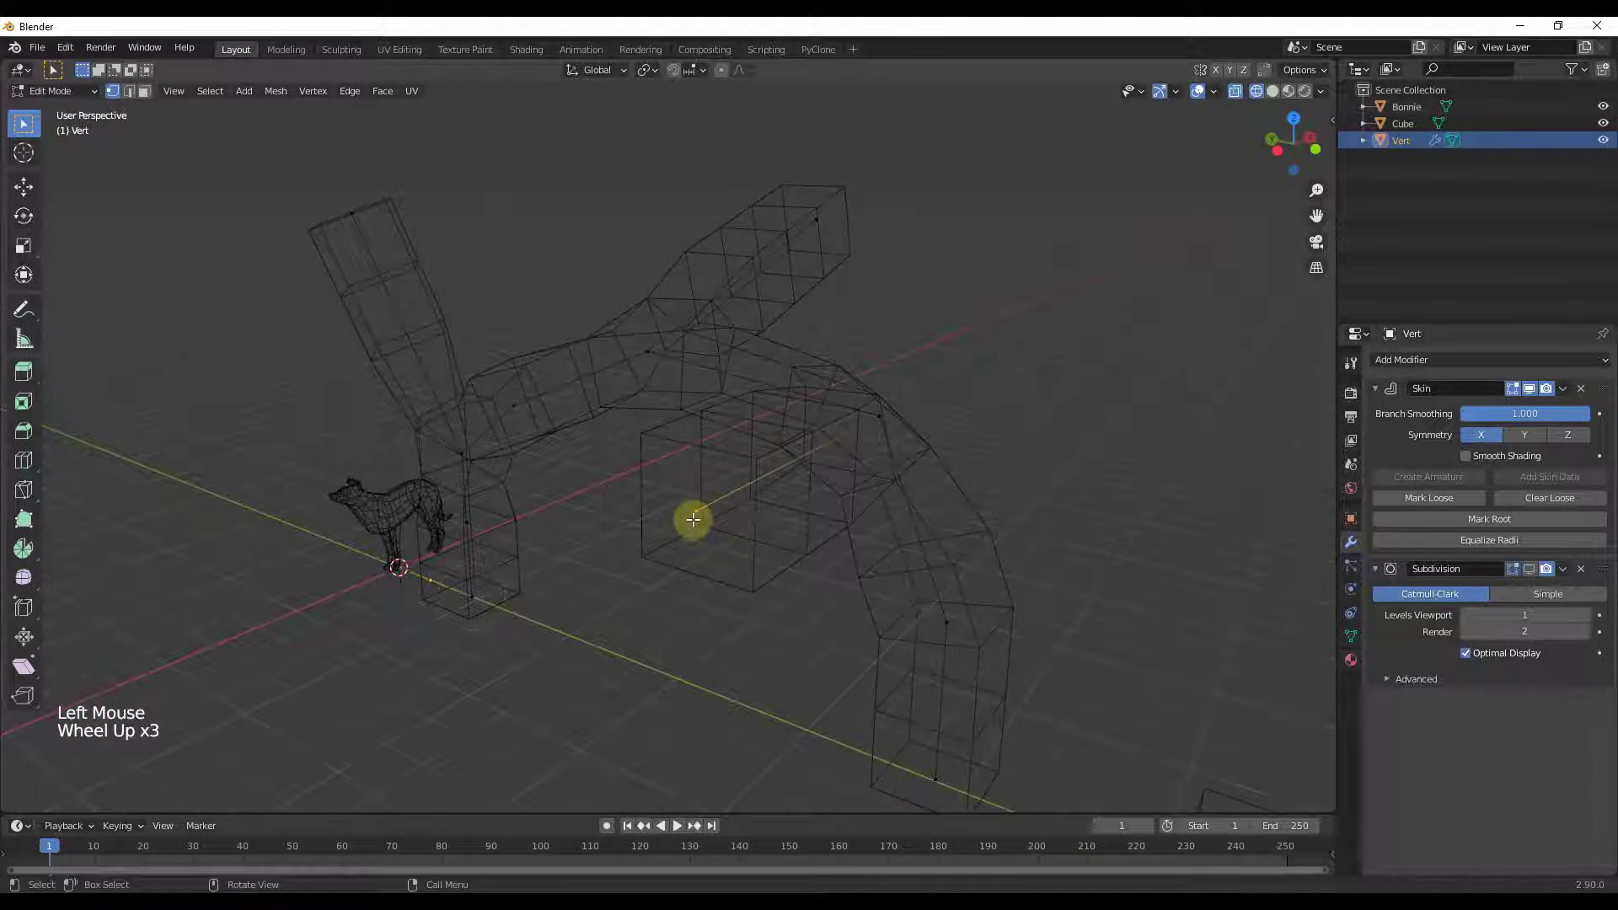
middle_click_drag(699, 523, 740, 509)
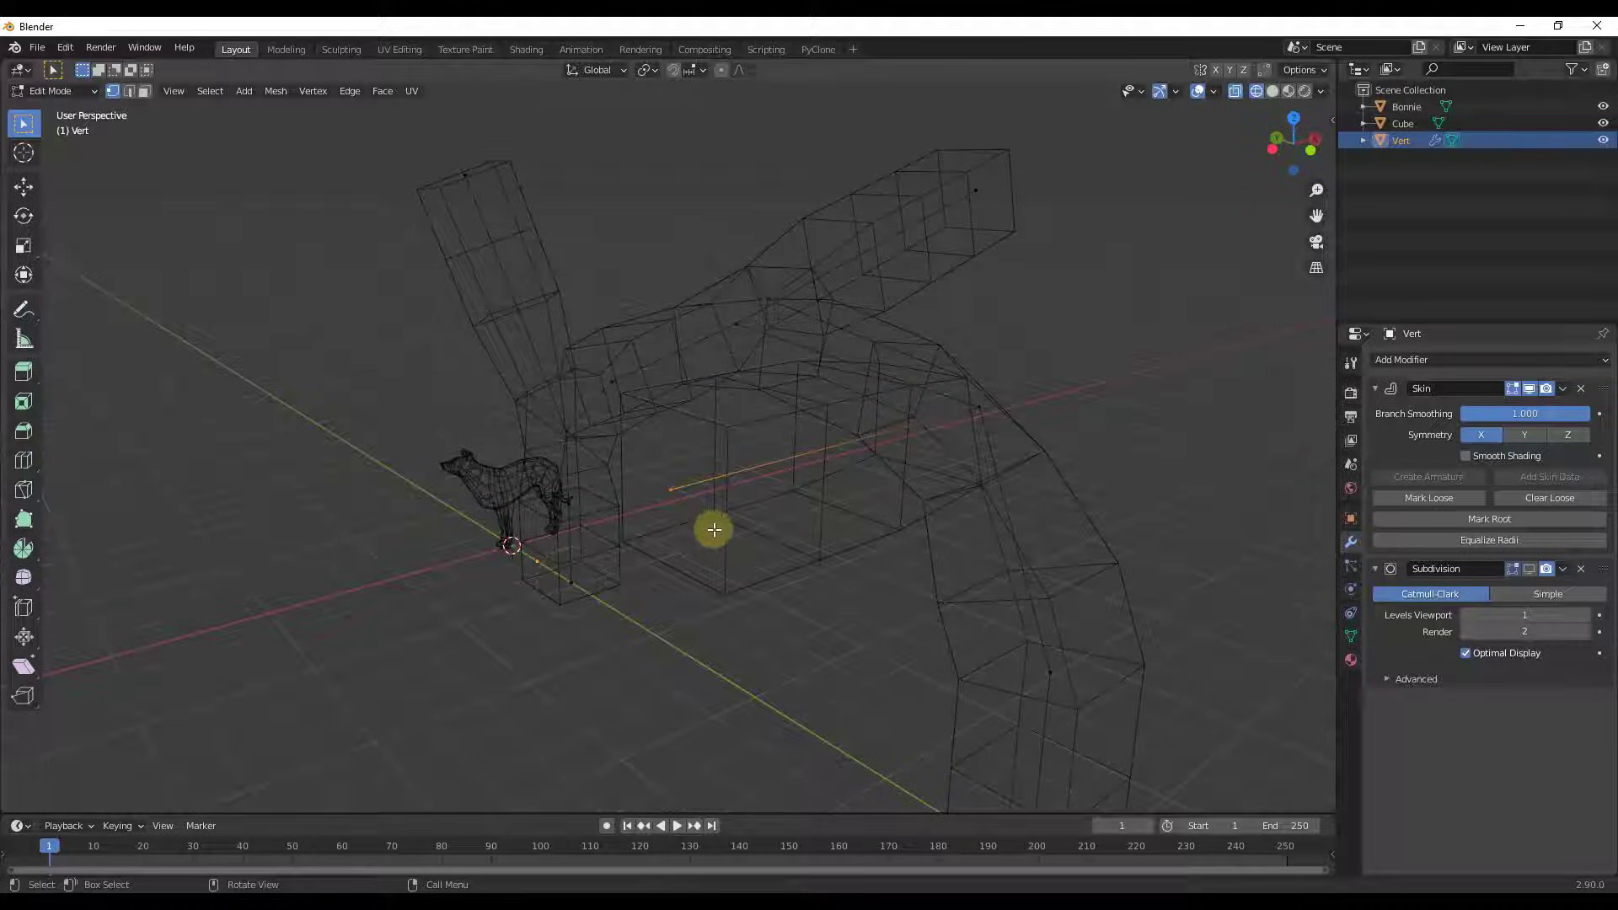
left_click(654, 493)
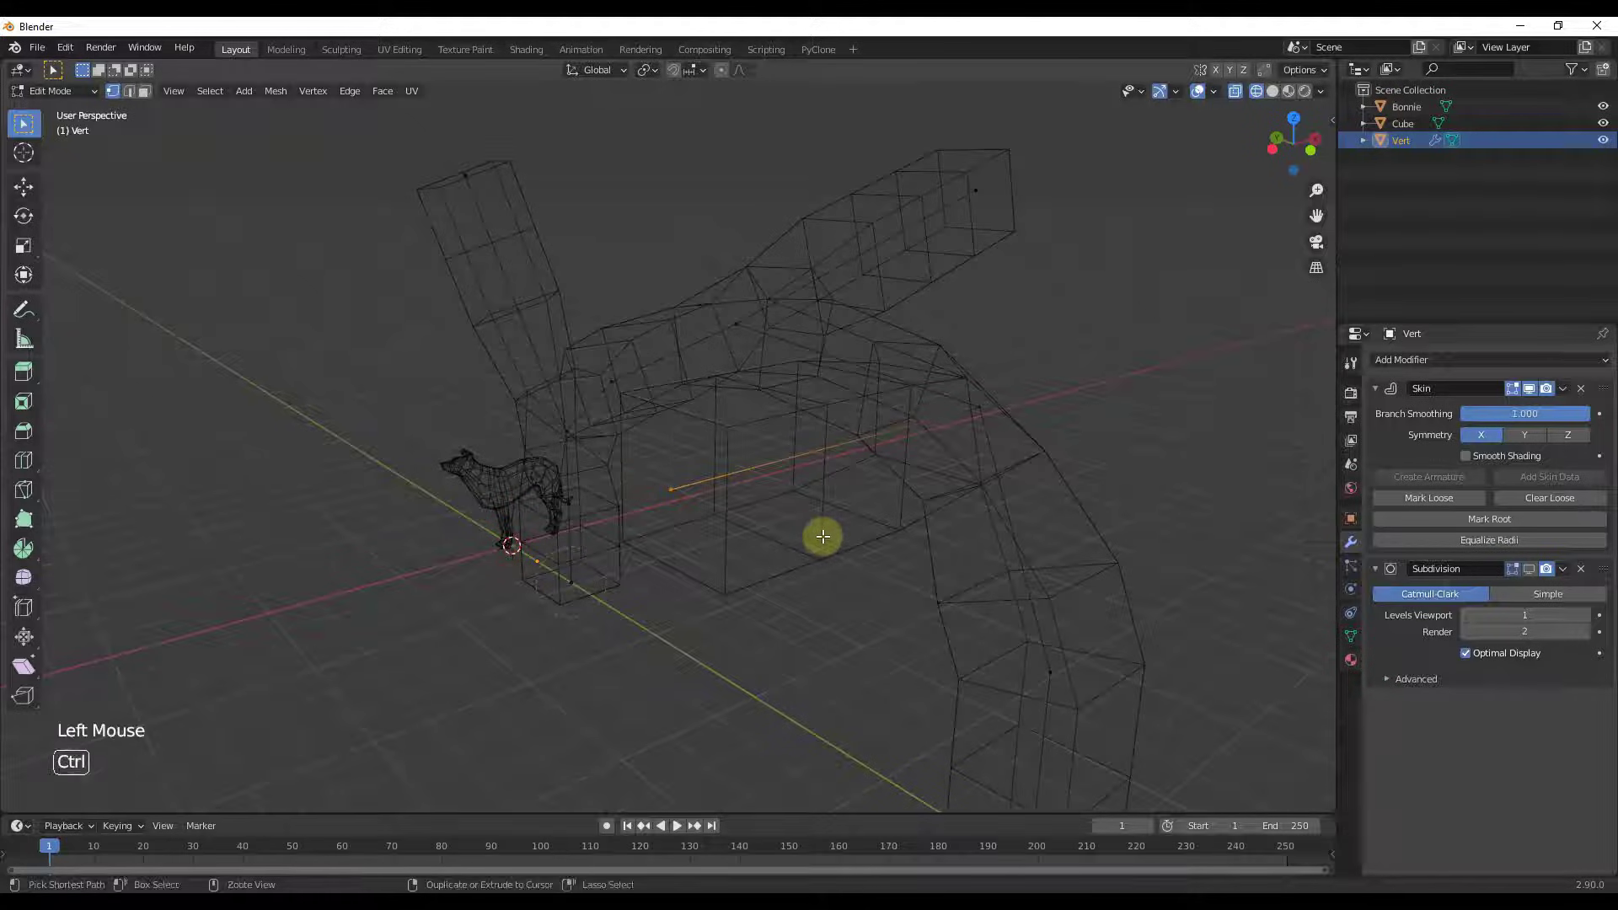
key("ctrl+a")
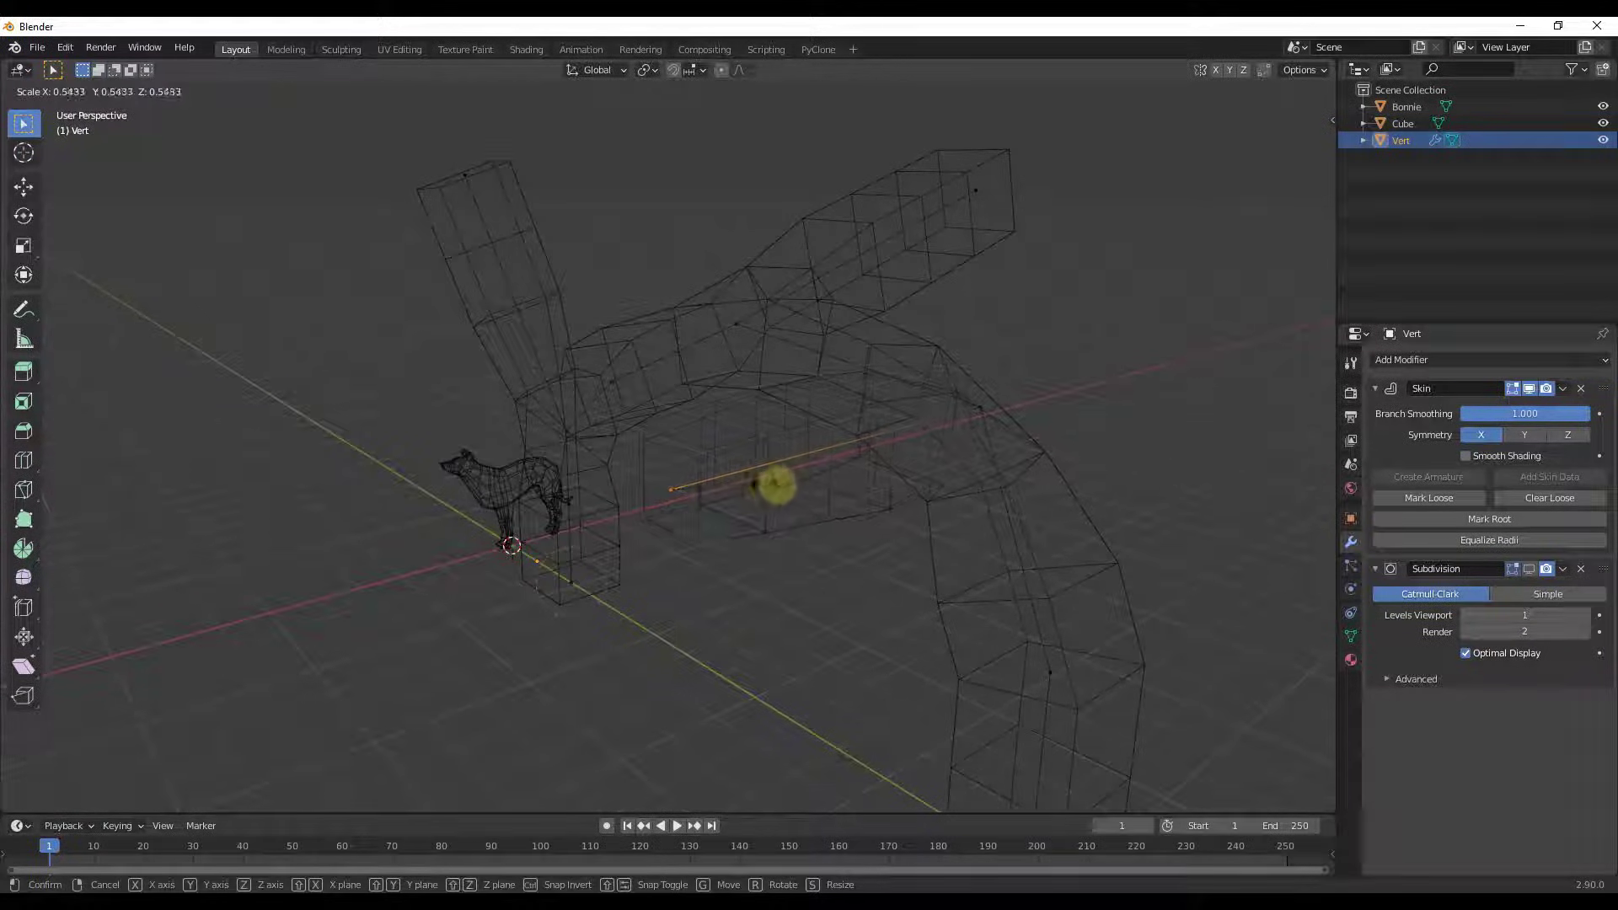
left_click(708, 481)
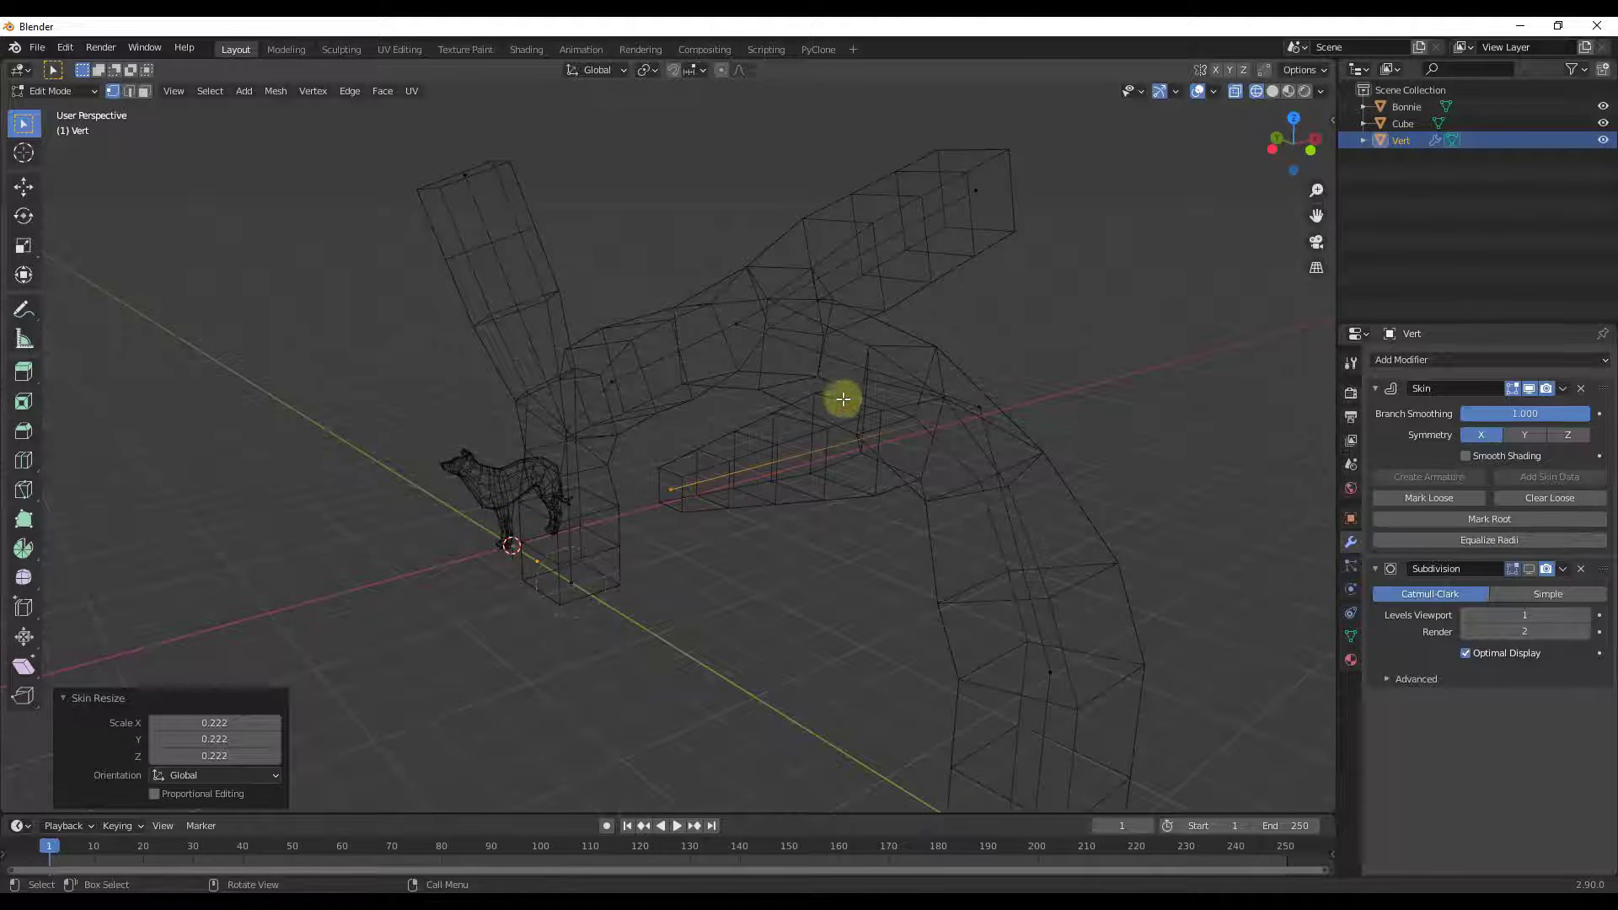
Resize the inner branch vertices' skin to 0.925 in Material Preview, then select the cube in Object Mode.
left_click_drag(940, 350, 1035, 451)
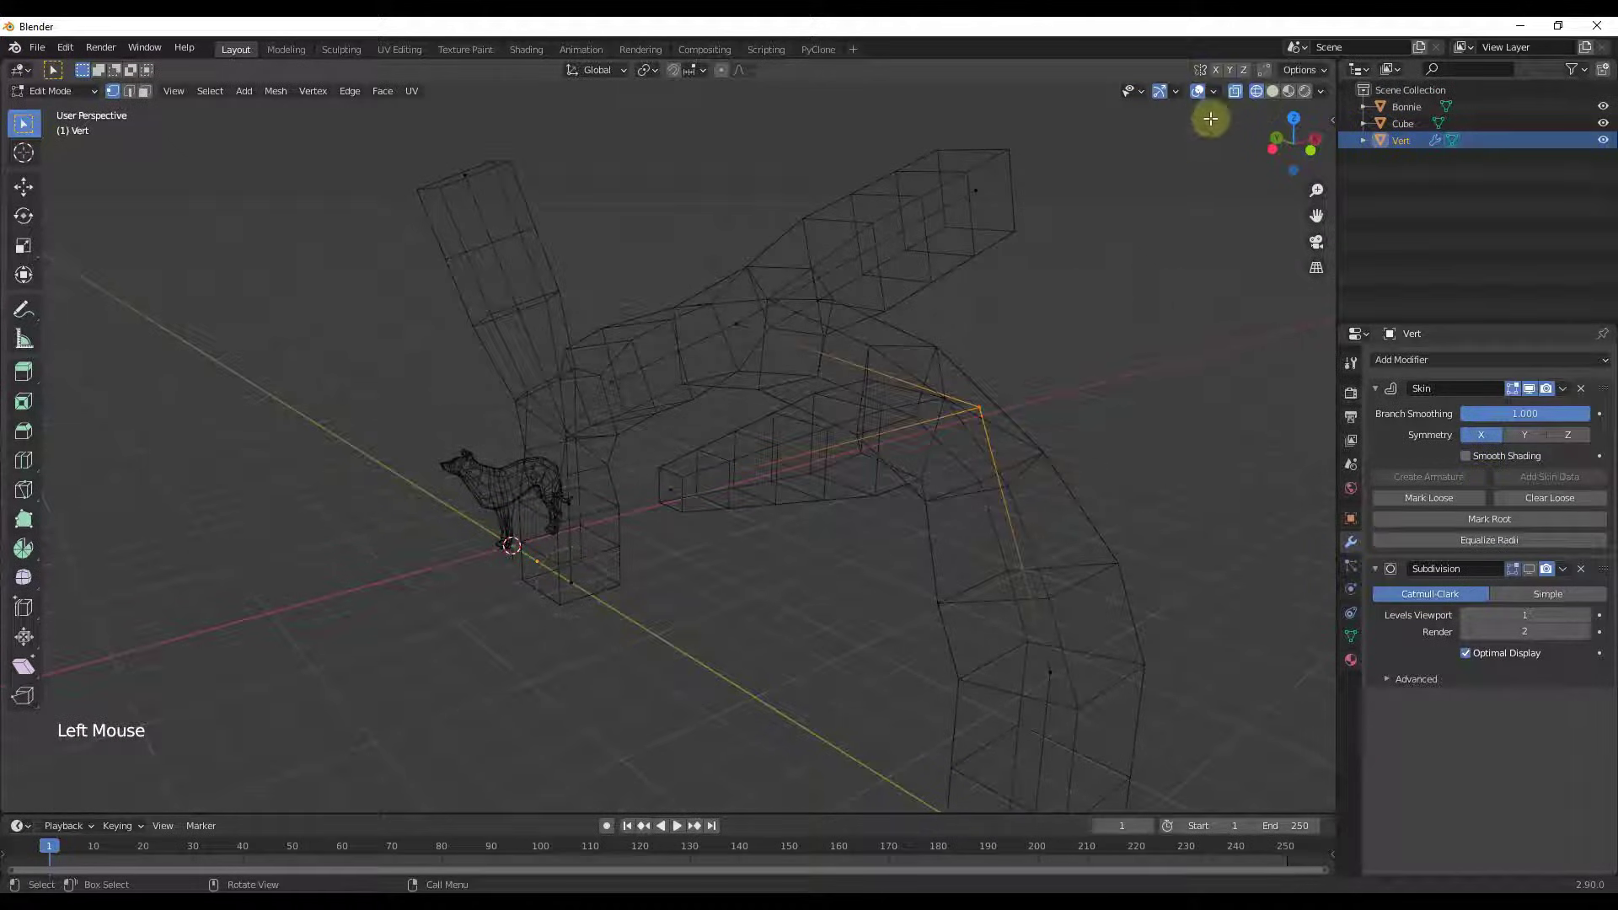
left_click(1288, 91)
key("ctrl+a")
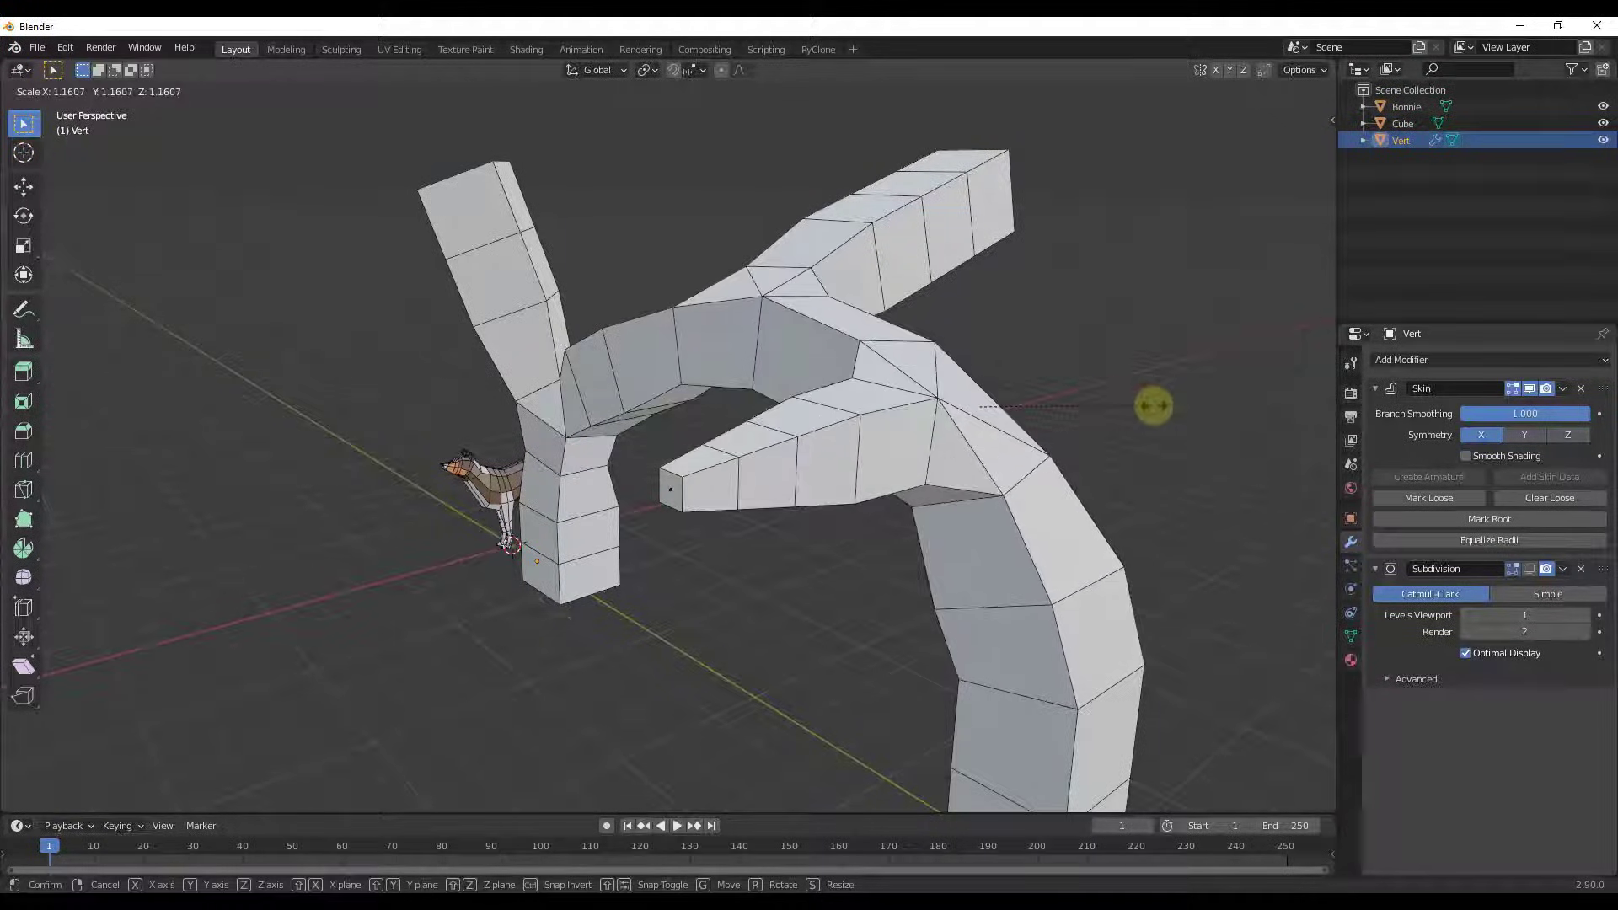
left_click(1114, 405)
scroll(872, 368, "down", 5)
middle_click_drag(769, 371, 1181, 534)
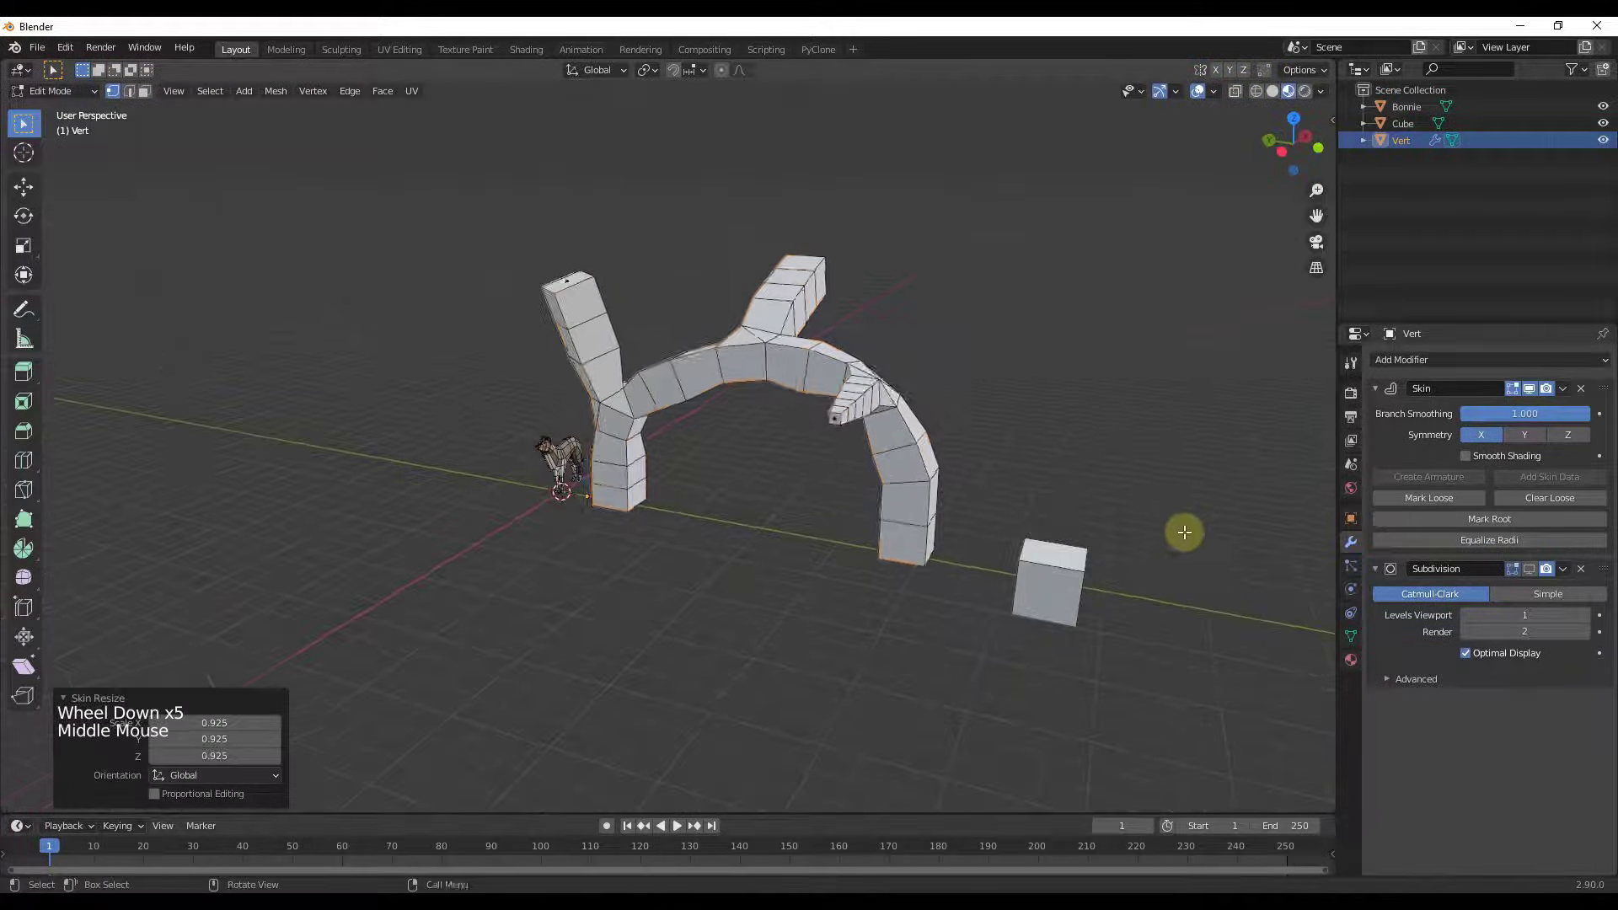
key("Tab")
scroll(756, 544, "up", 4)
left_click(821, 542)
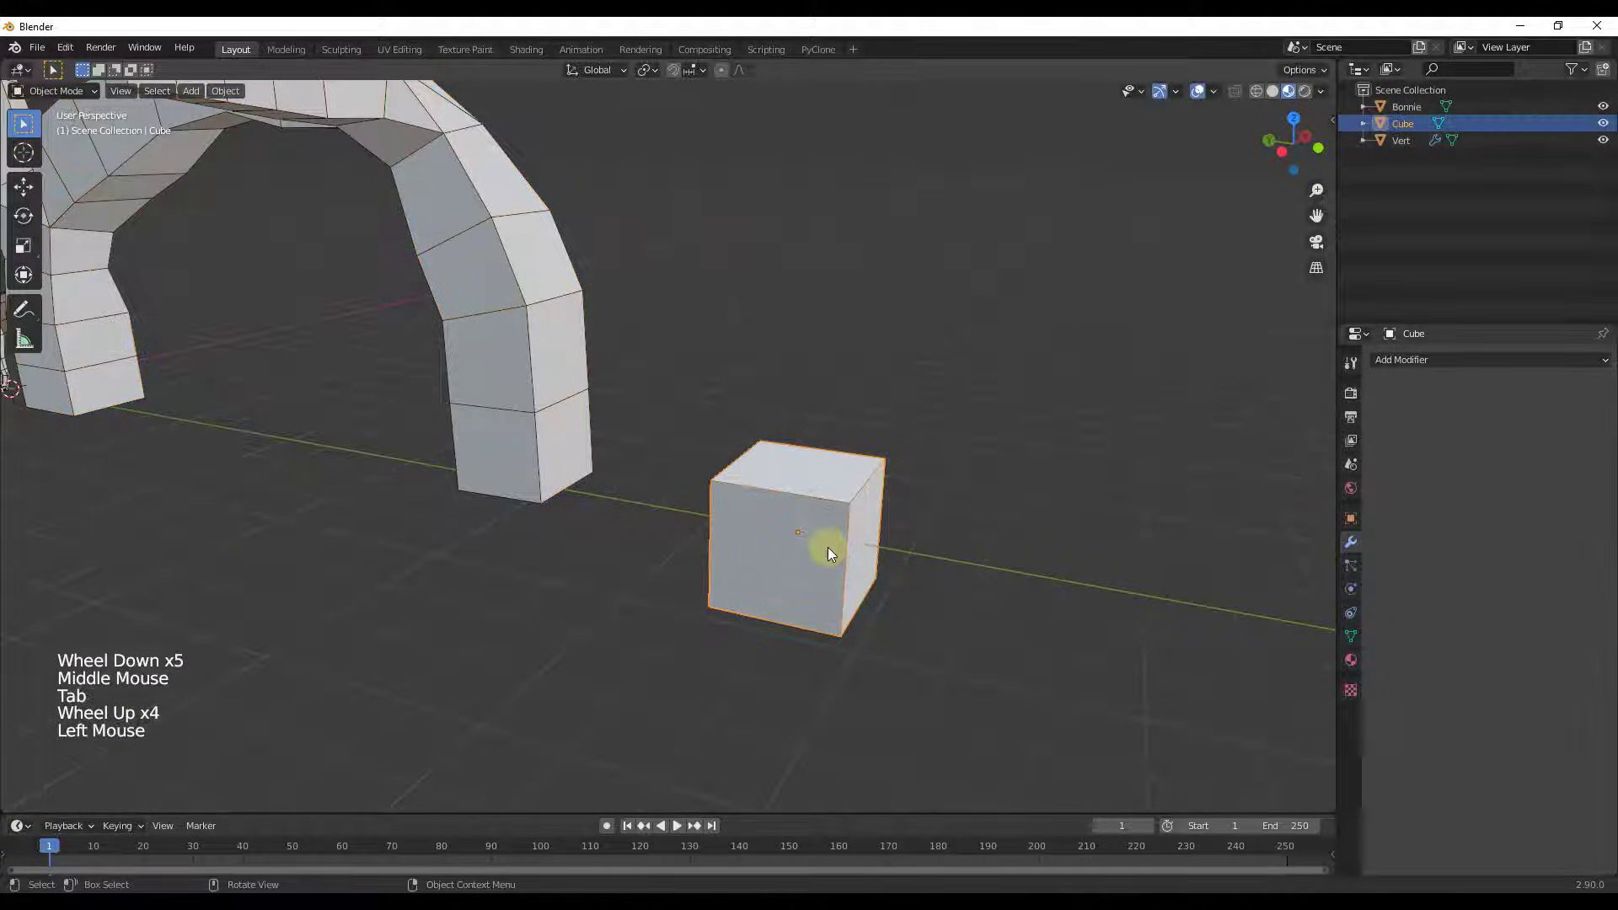
Add a Skin modifier to the cube.
left_click(1419, 358)
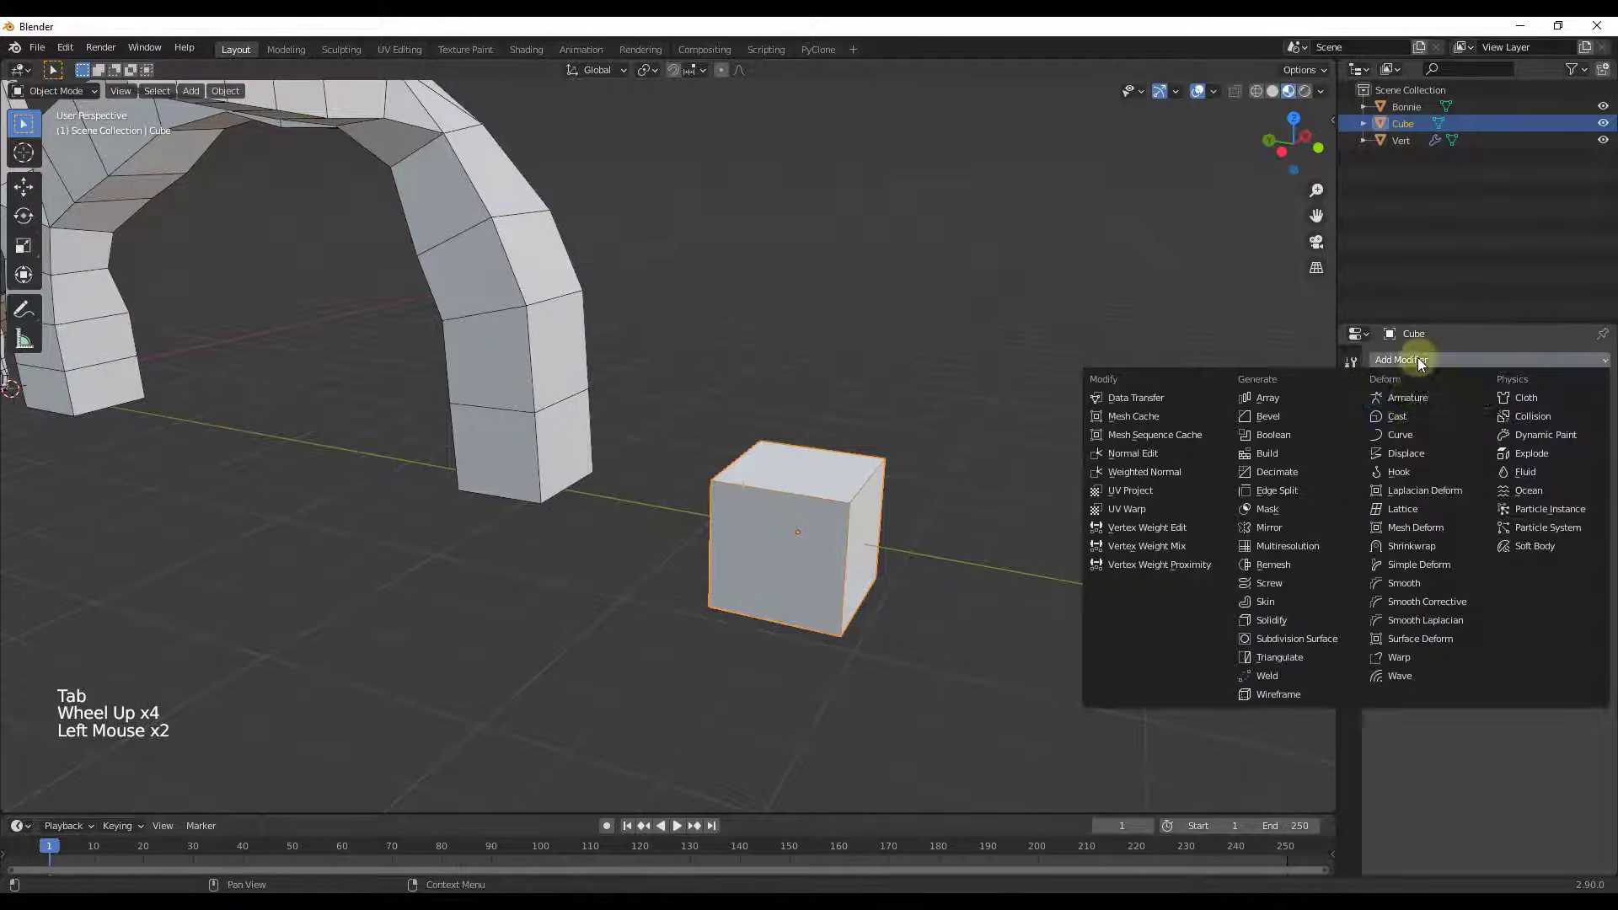
left_click(1271, 602)
scroll(836, 555, "up", 2)
scroll(848, 516, "down", 2)
Shrink the skin radius of all cube vertices to 0.076, leaving a thin frame.
key("Tab")
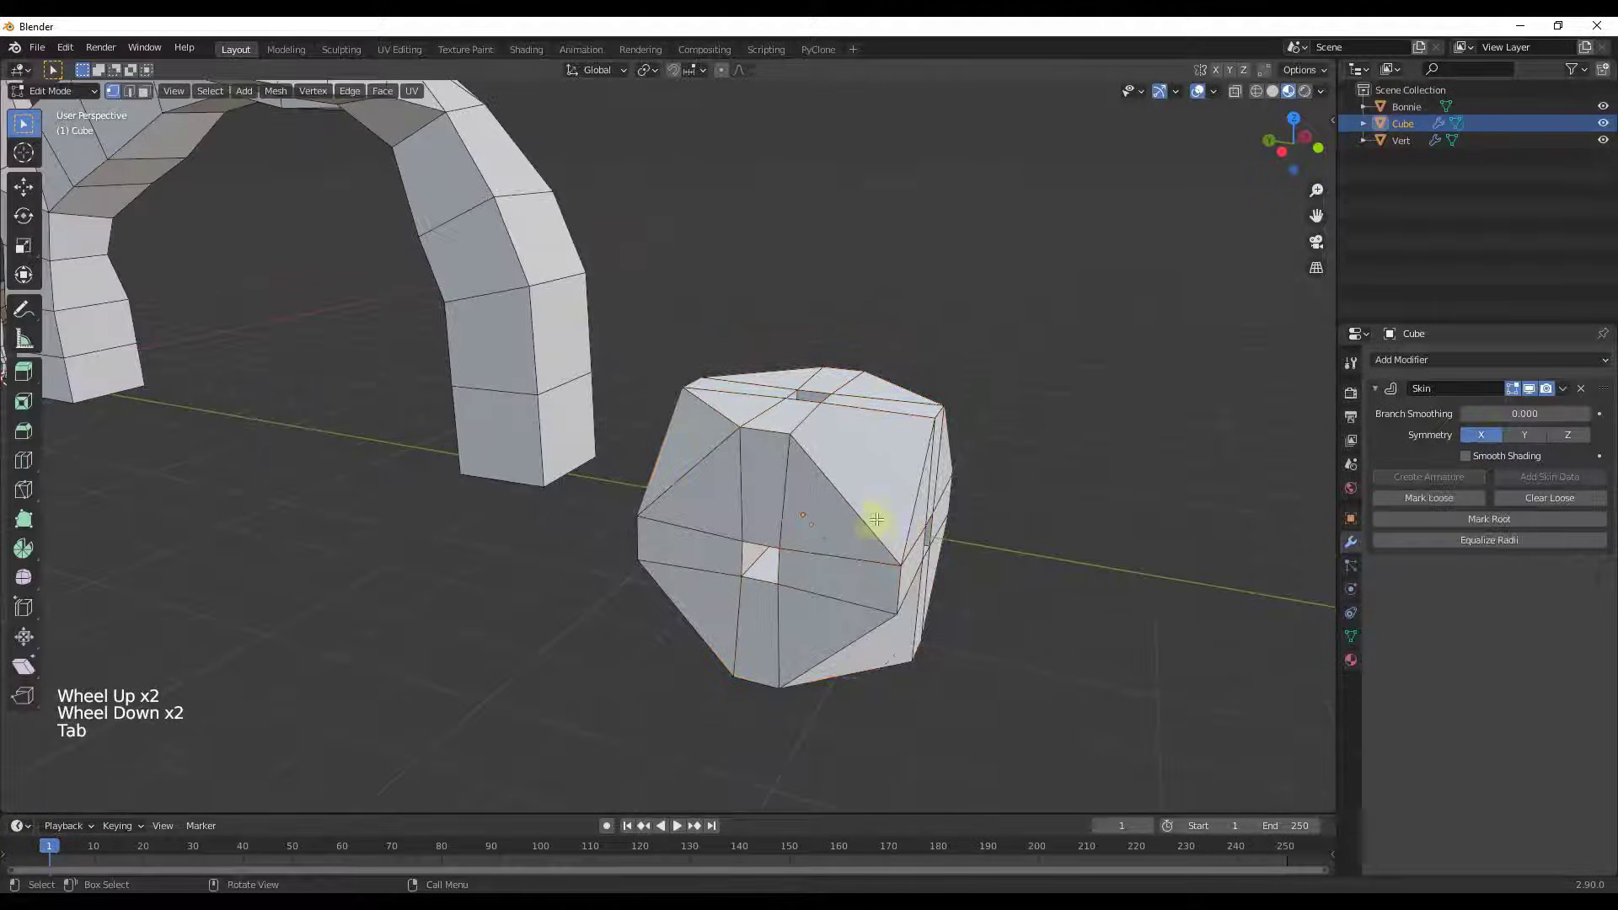
key("a")
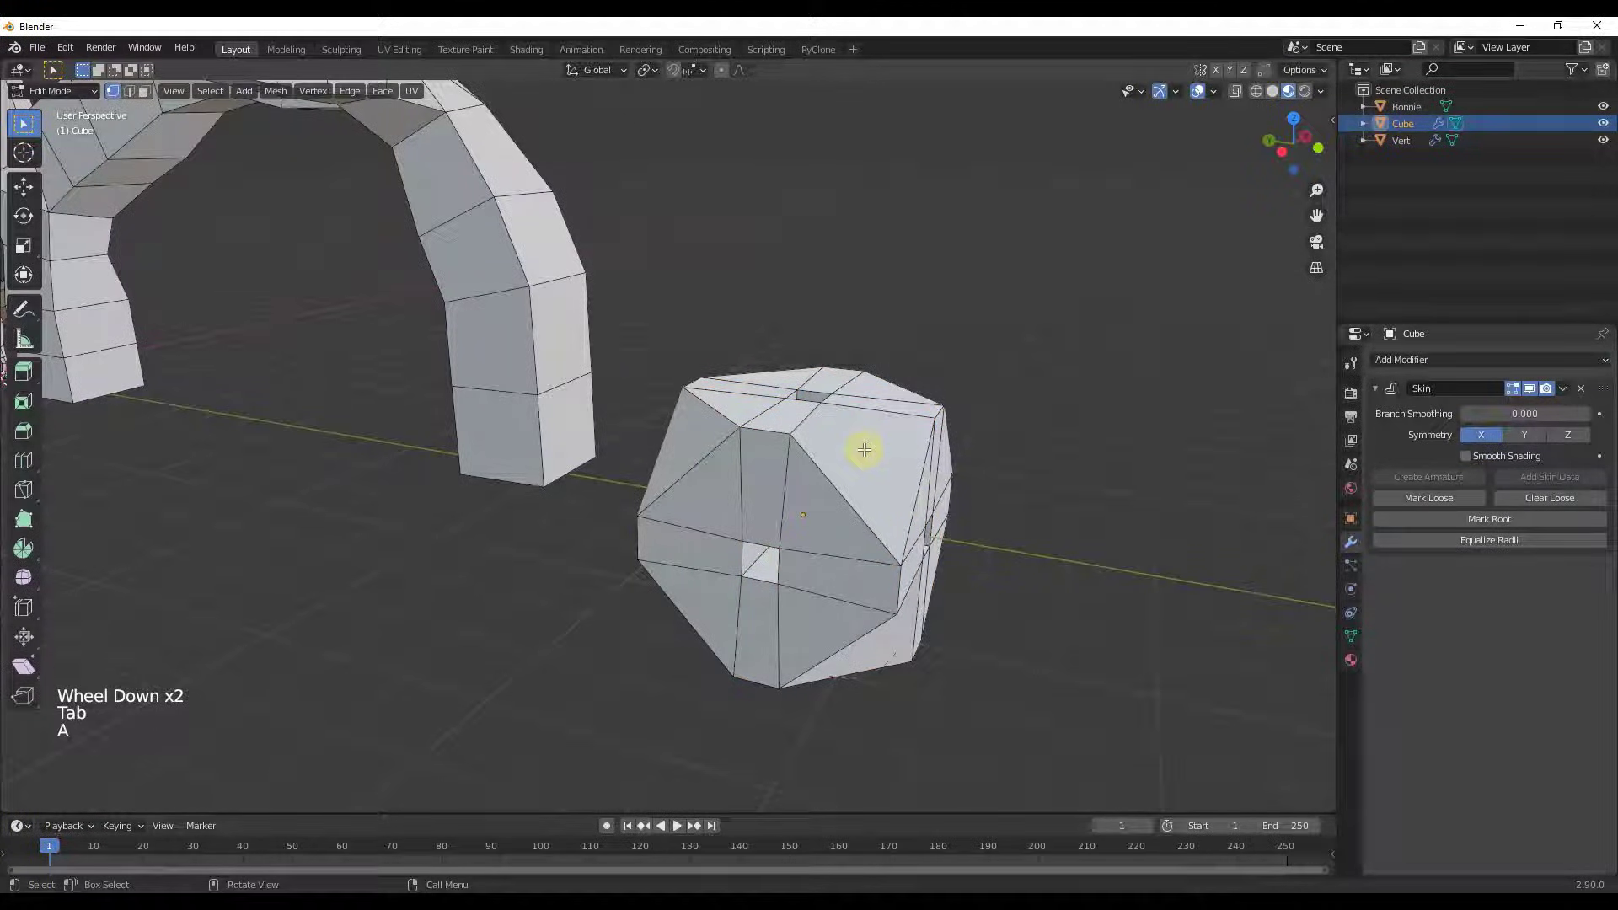
key("ctrl+a")
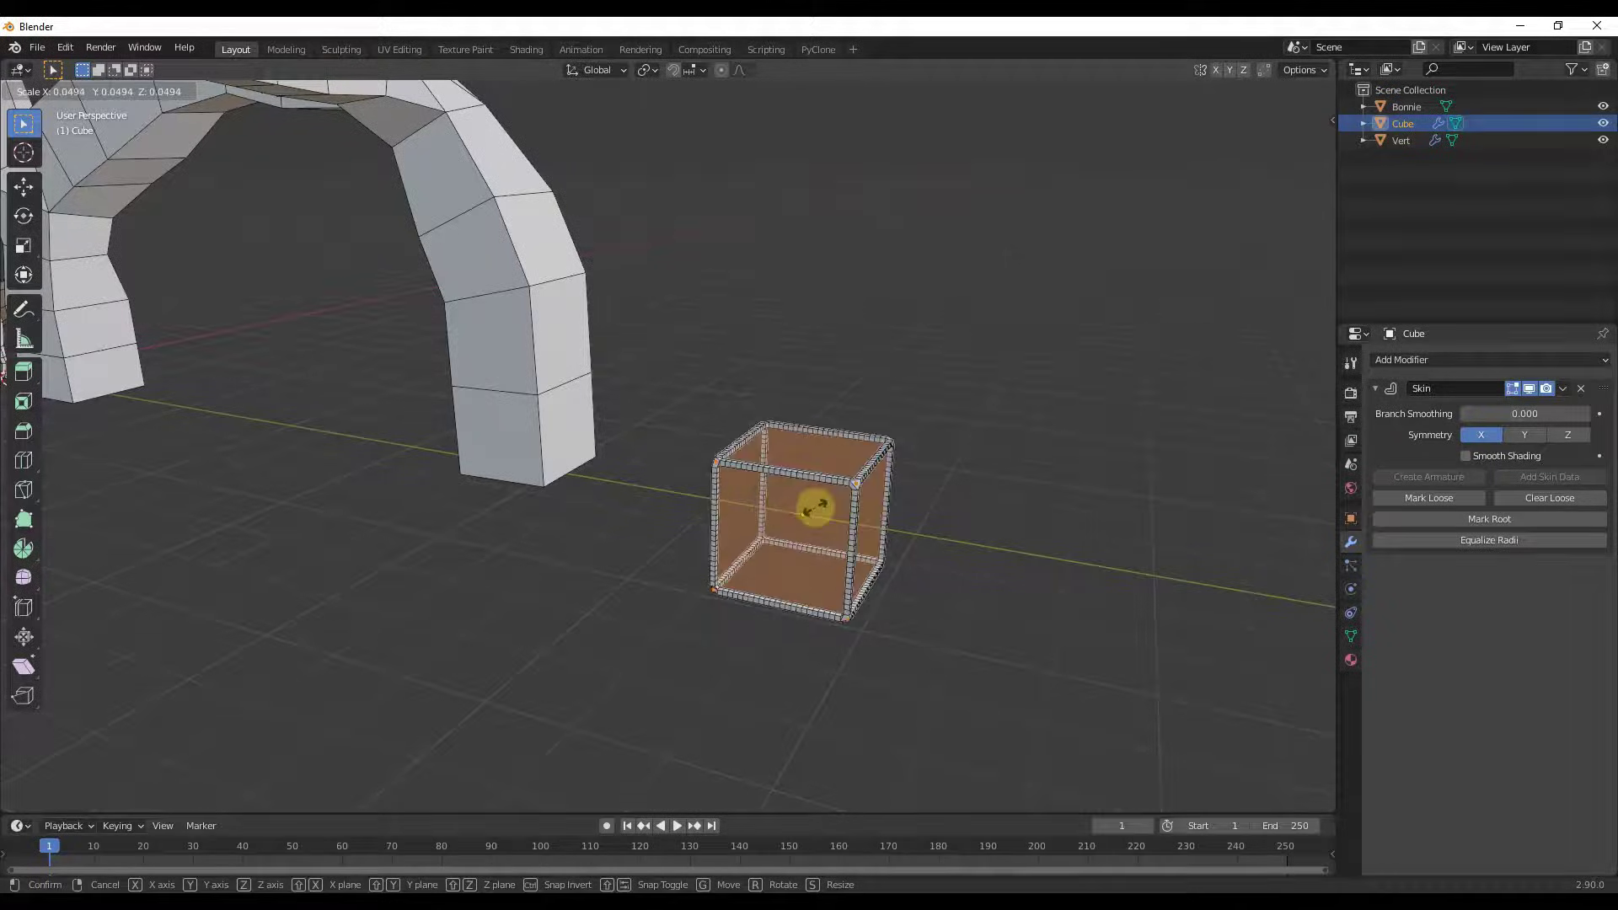
left_click(822, 507)
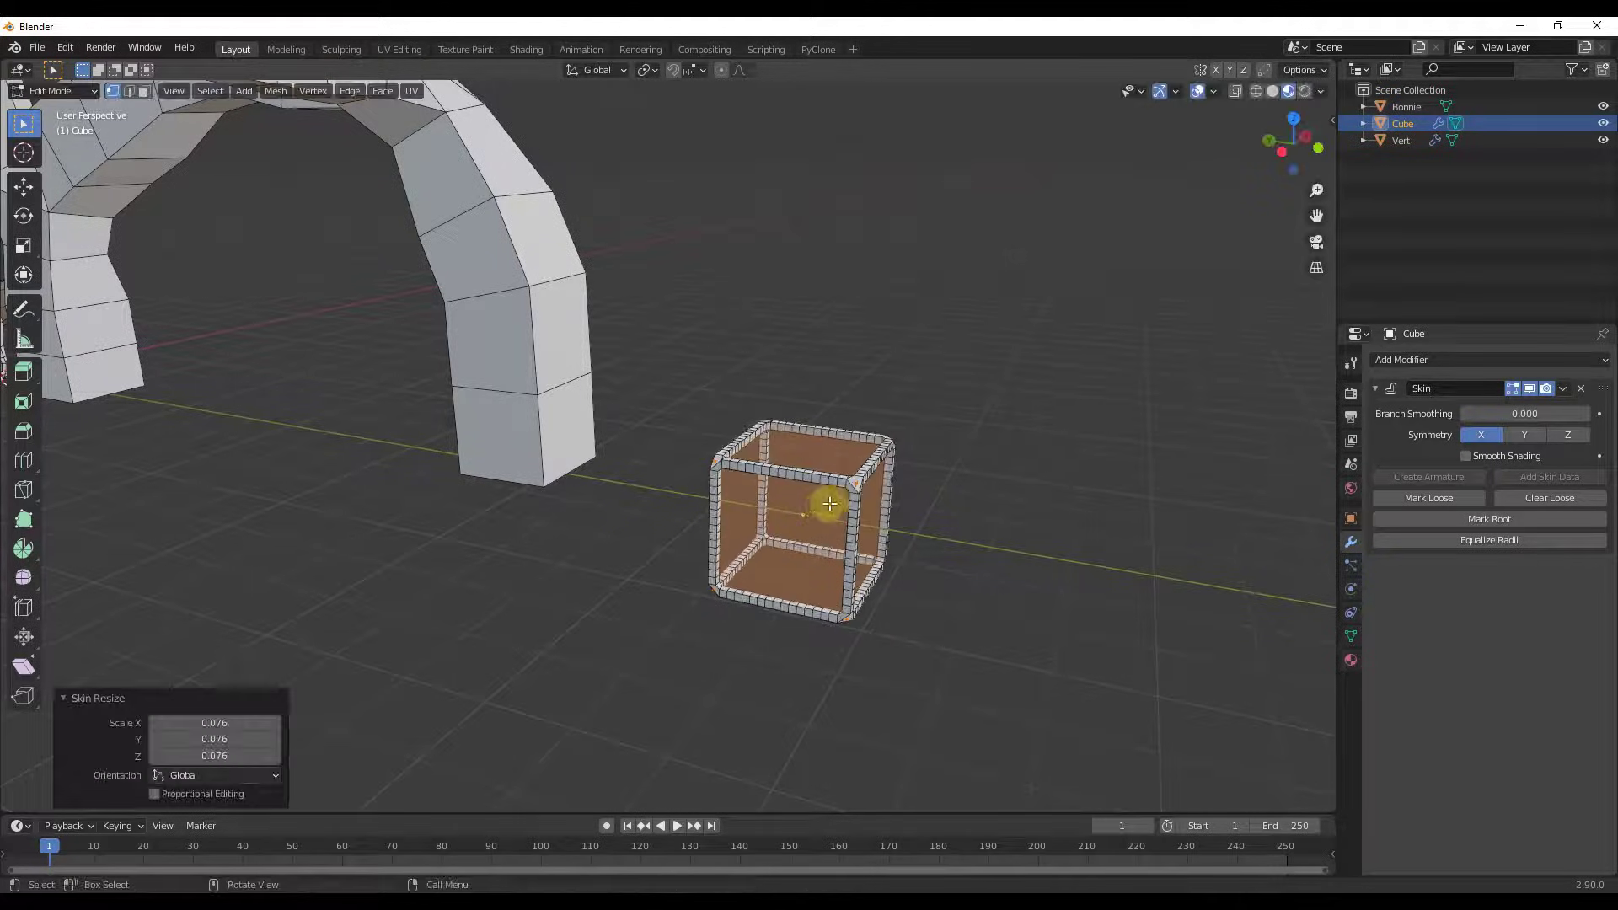
scroll(826, 502, "up", 4)
key("Tab")
Back in Edit Mode, select a single corner vertex of the cube.
middle_click_drag(922, 543, 893, 477)
key("Tab")
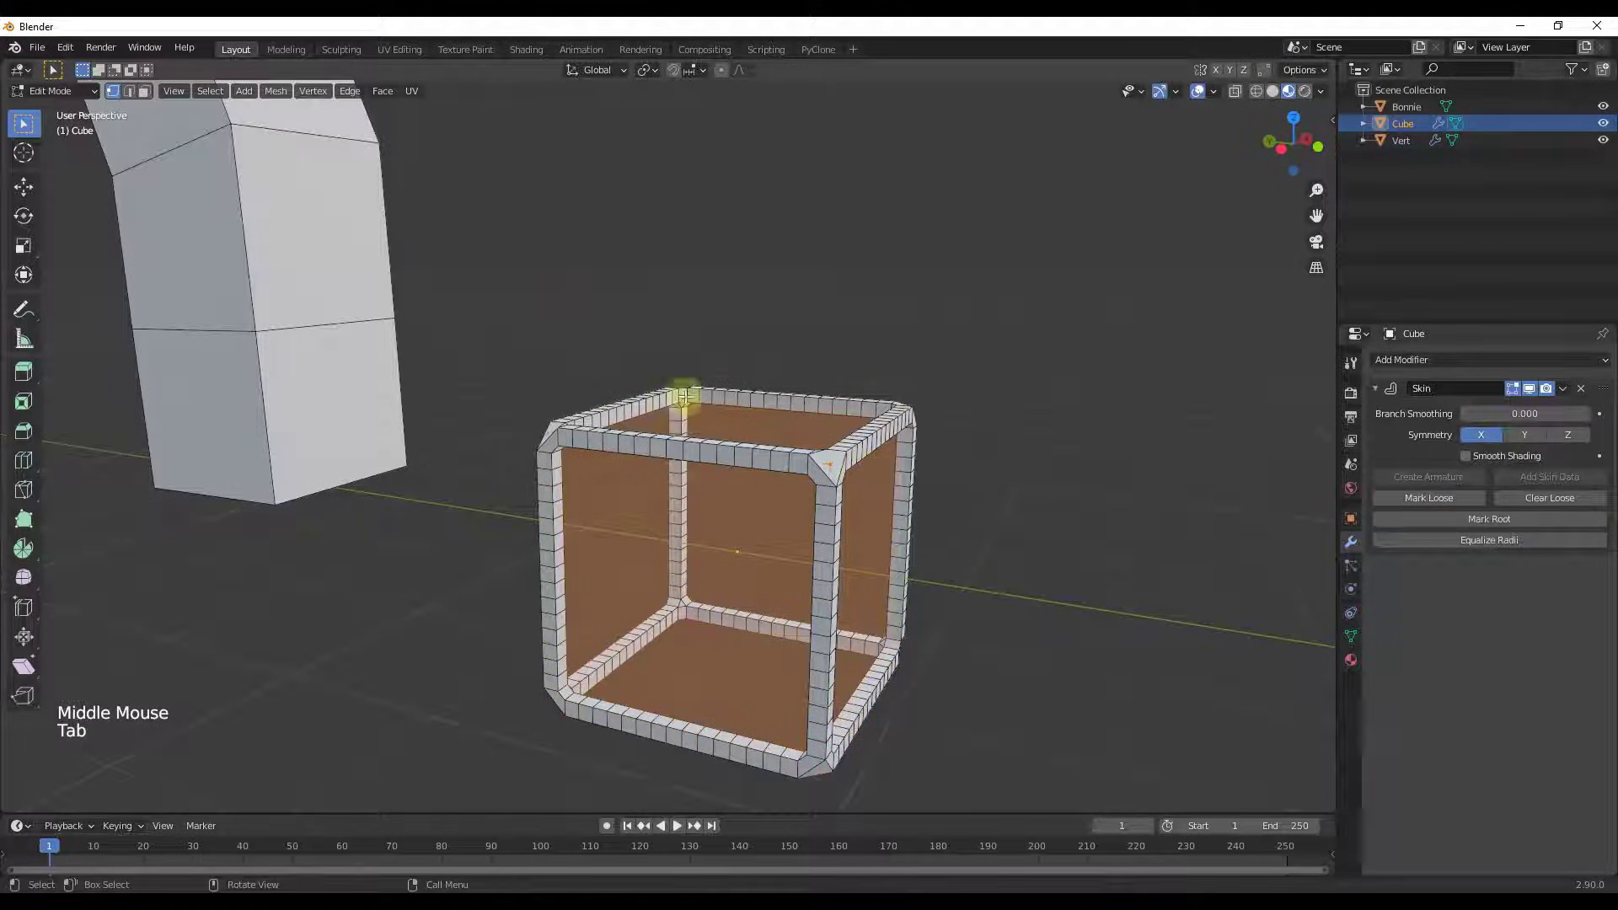
scroll(641, 489, "down", 5)
middle_click_drag(717, 522, 801, 560)
scroll(752, 512, "up", 2)
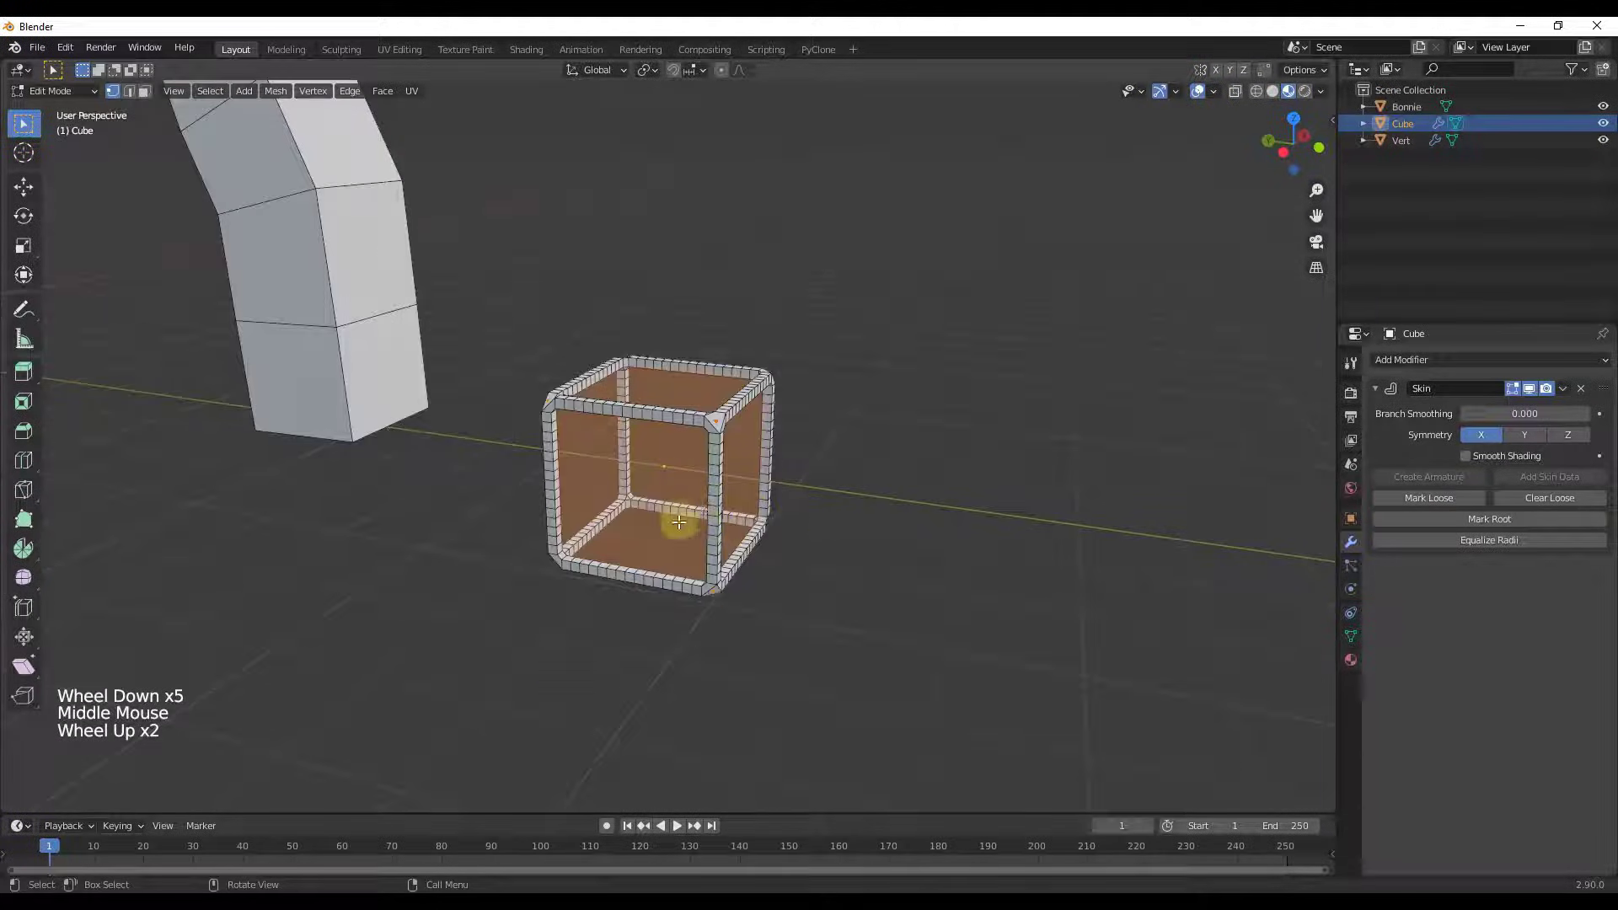
scroll(742, 531, "down", 5)
scroll(738, 522, "up", 3)
middle_click_drag(734, 527, 812, 590)
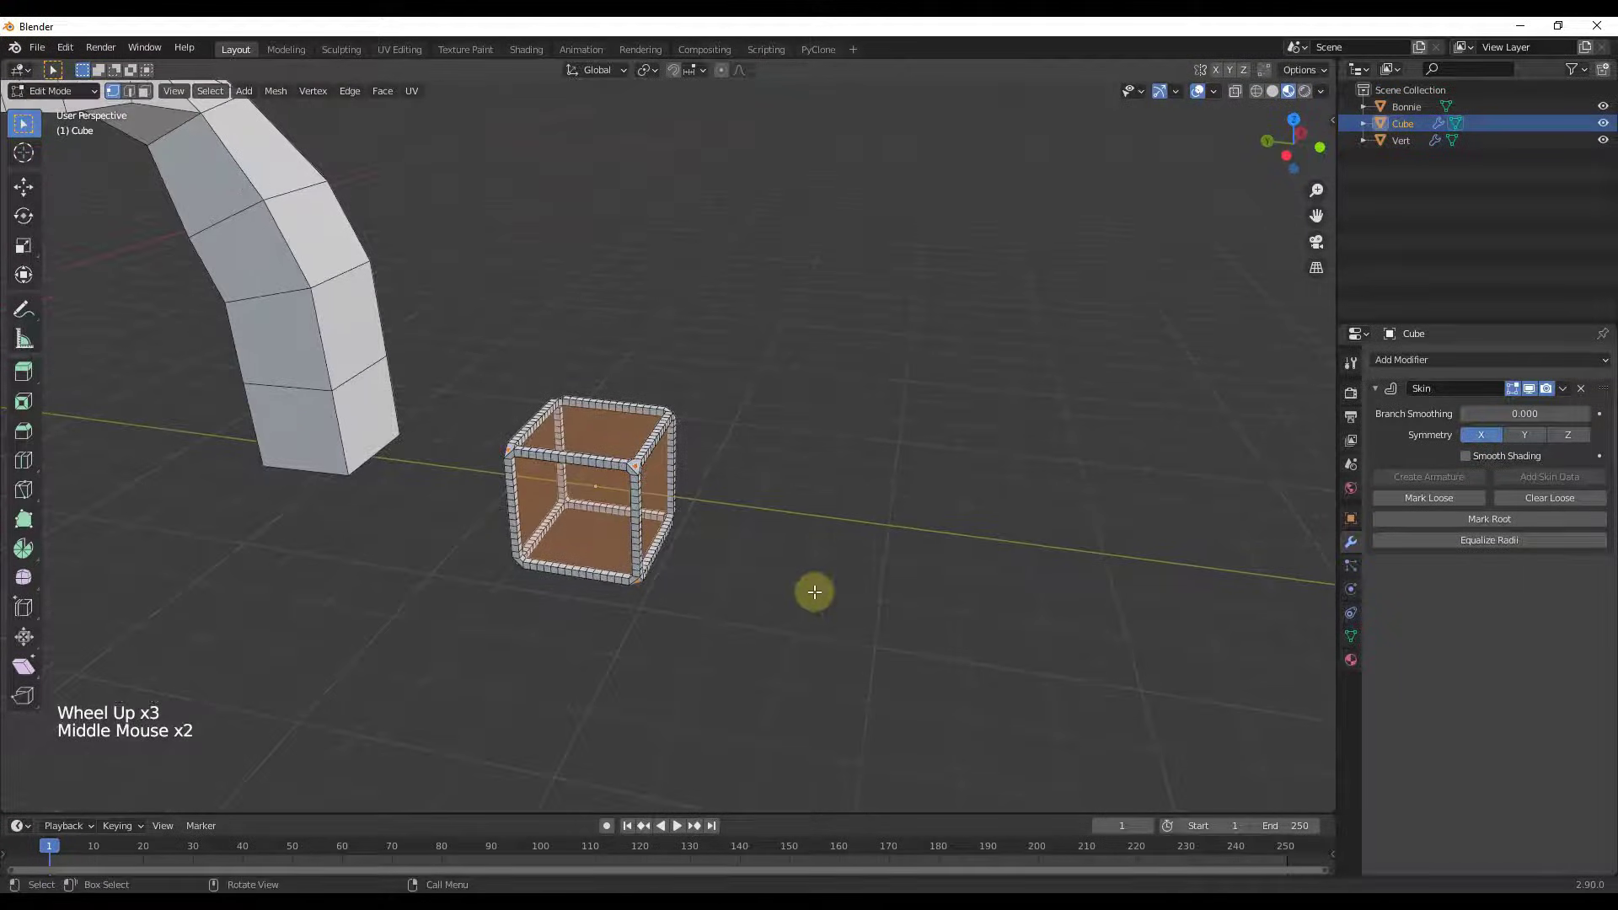
left_click(669, 590)
Duplicate the corner vertex beside the cube, extrude it along Y and resize its skin.
key("shift+d")
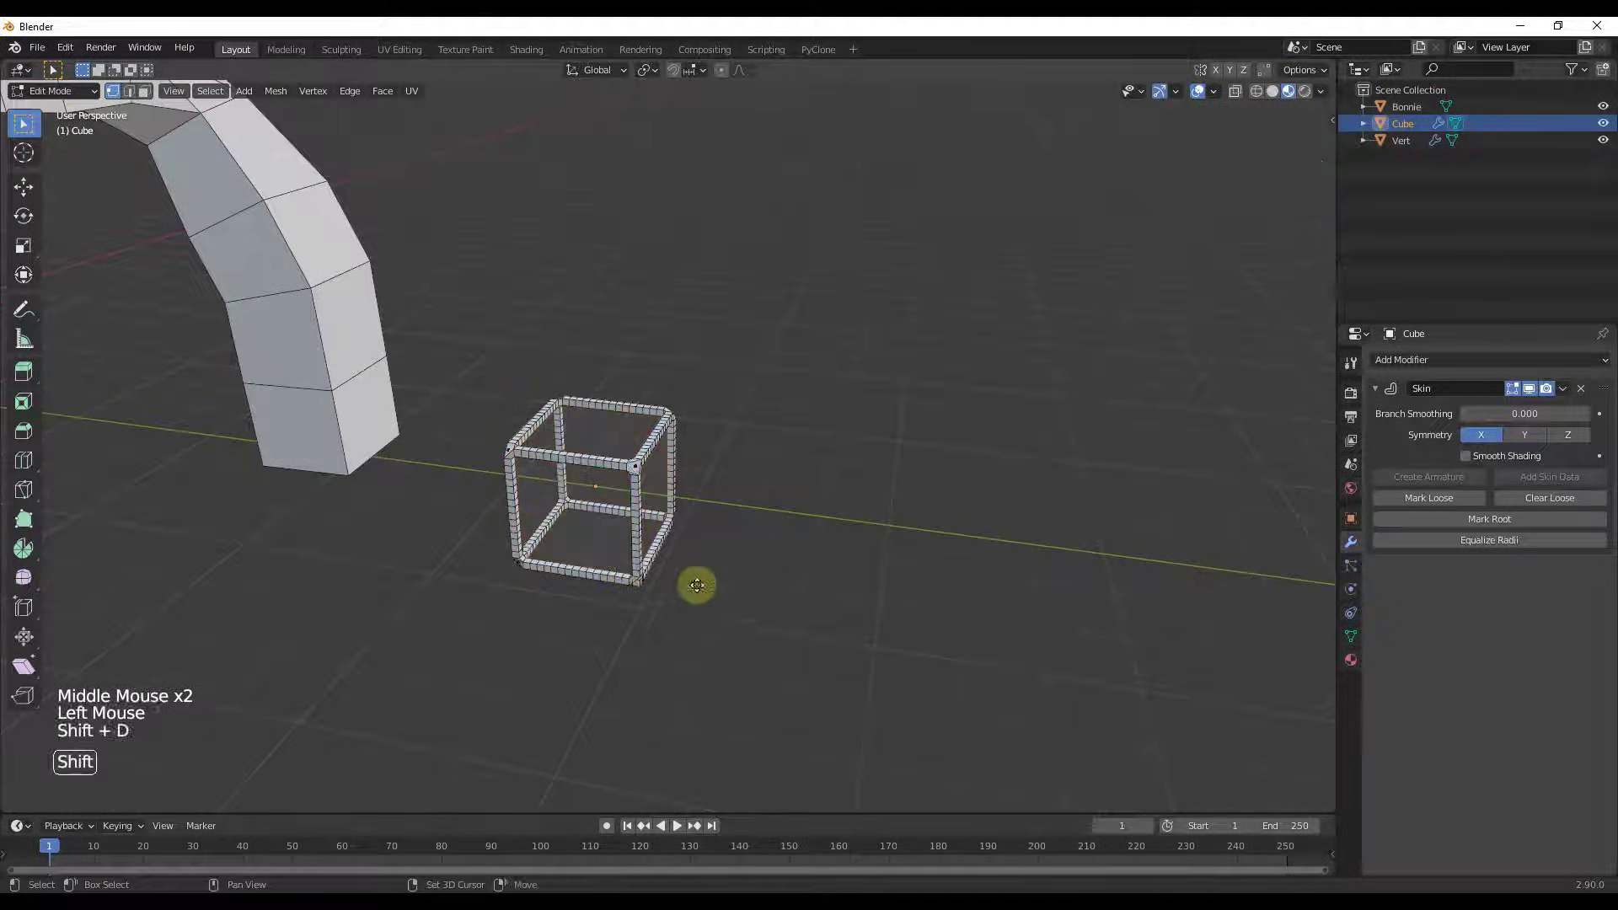
left_click(853, 612)
key("e")
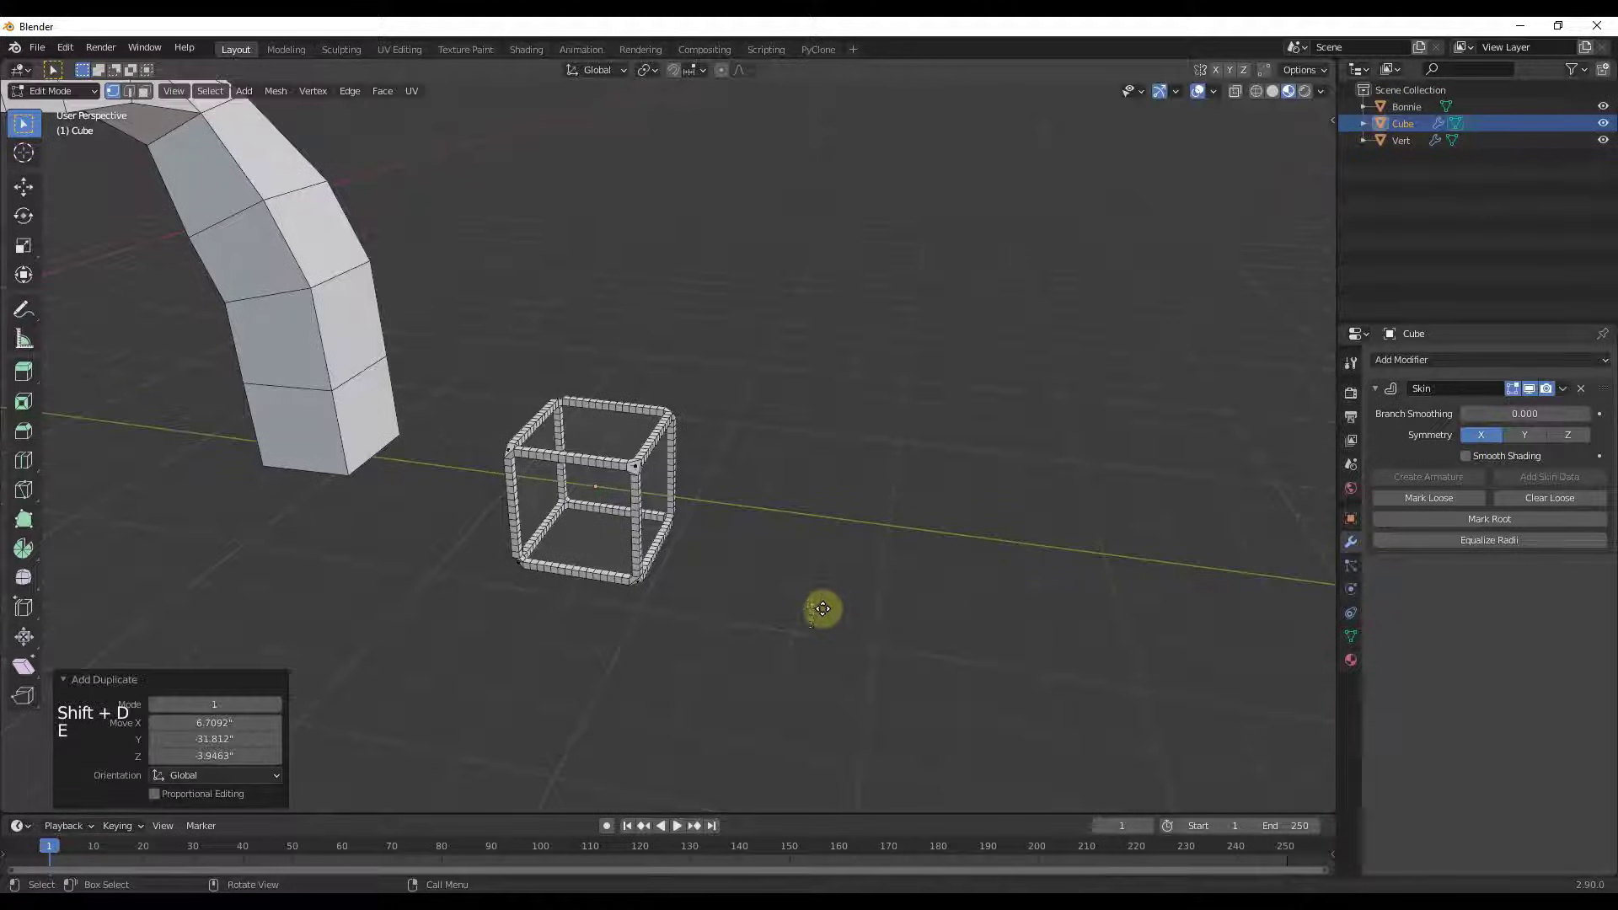
key("y")
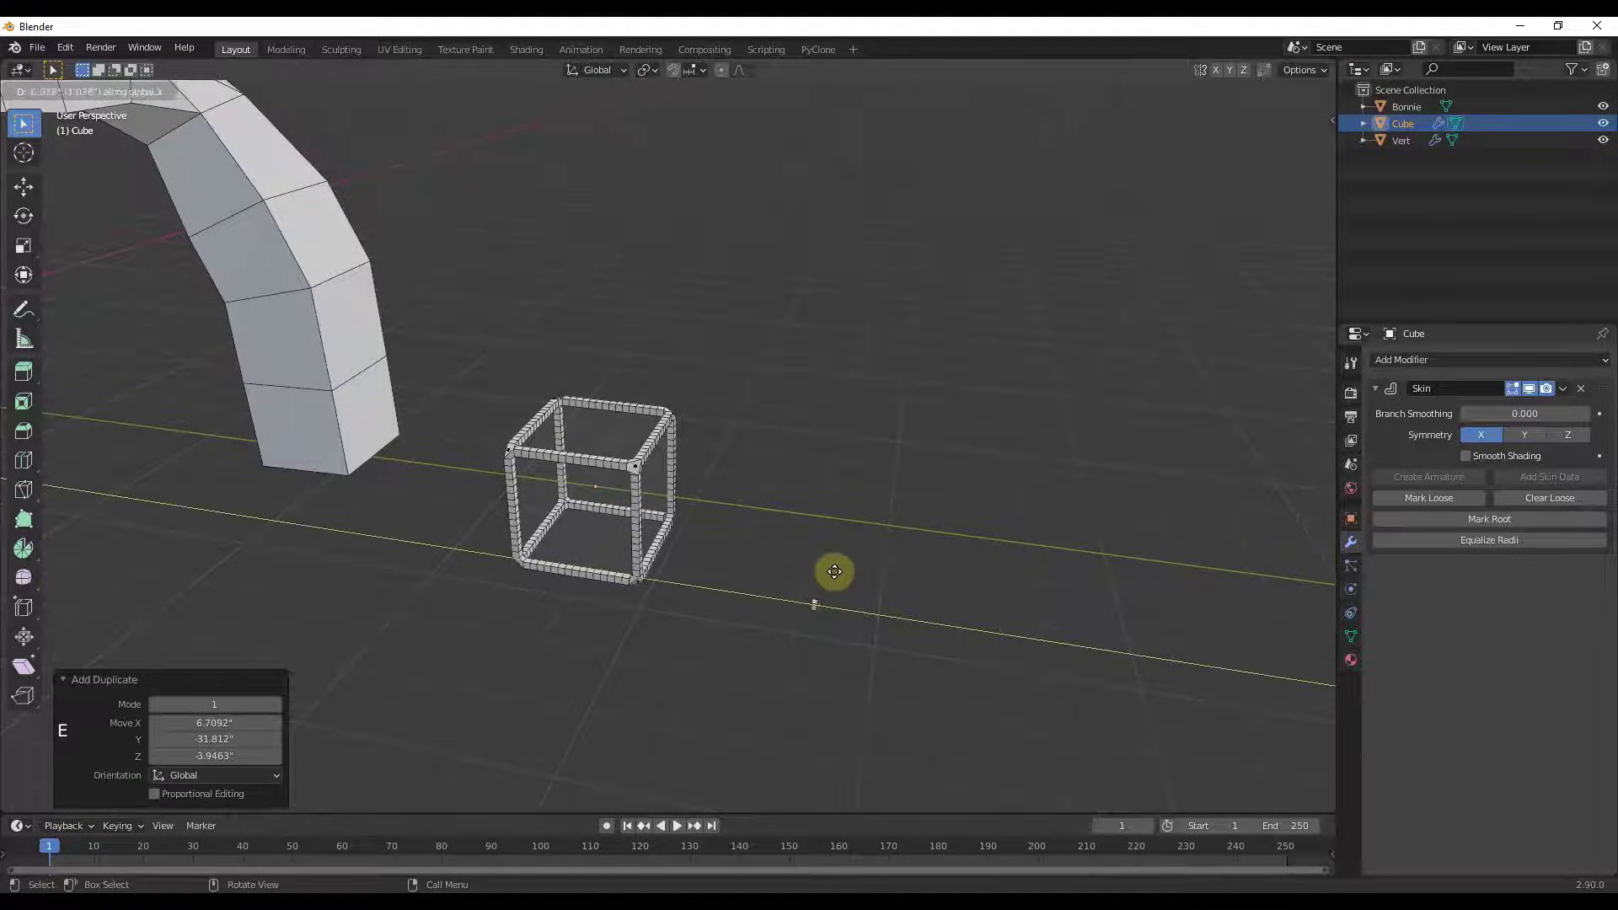
left_click(837, 553)
key("ctrl+a")
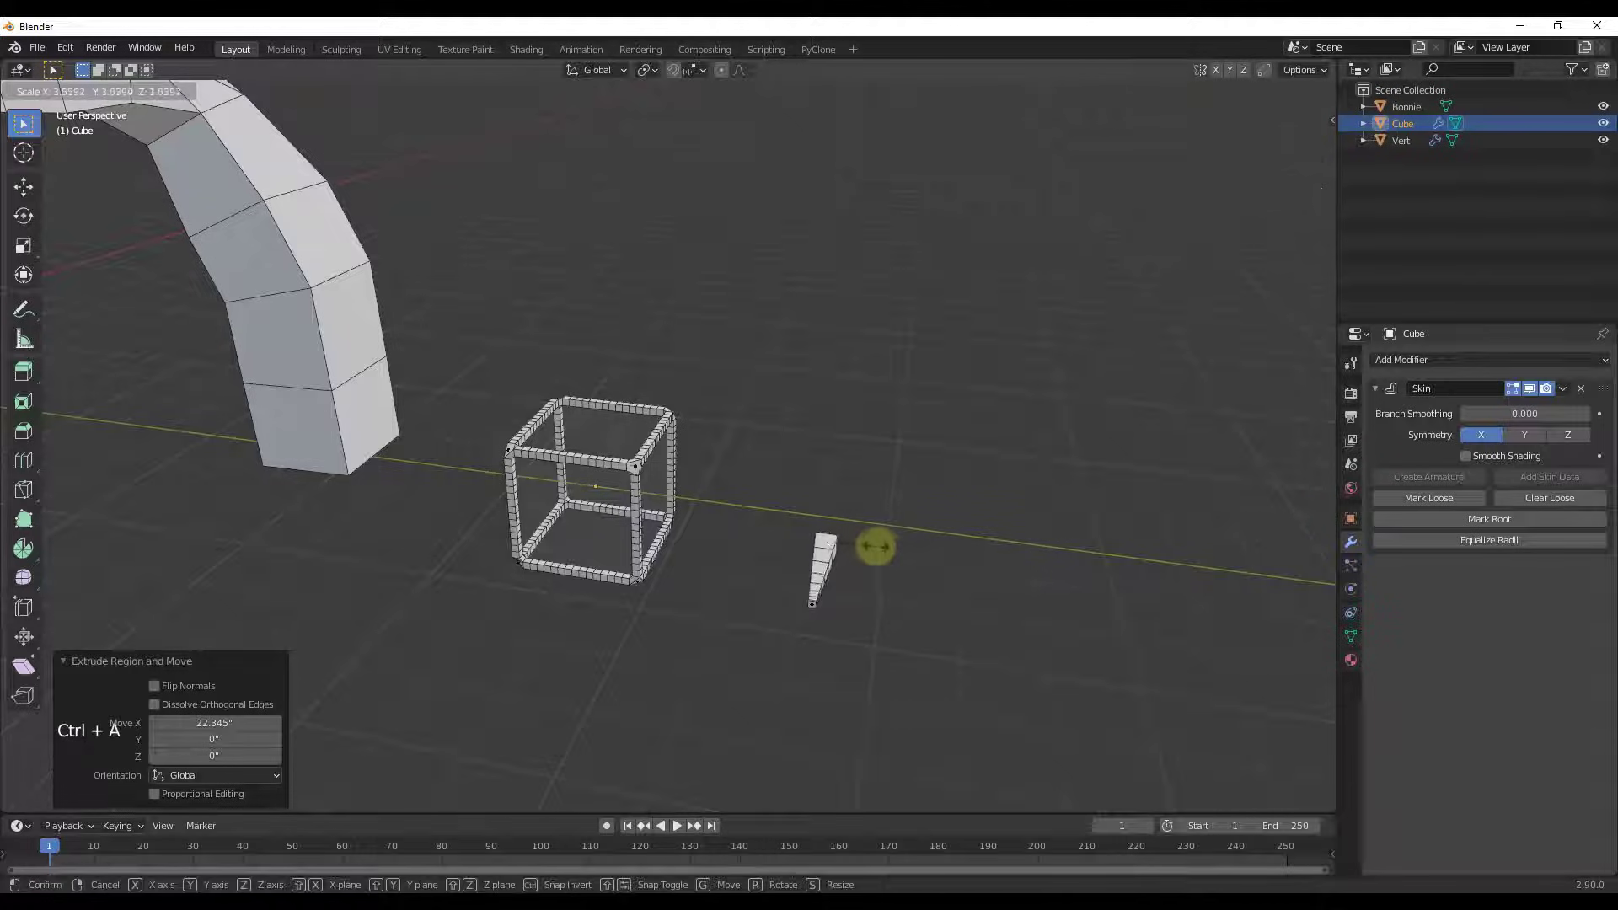
left_click(869, 542)
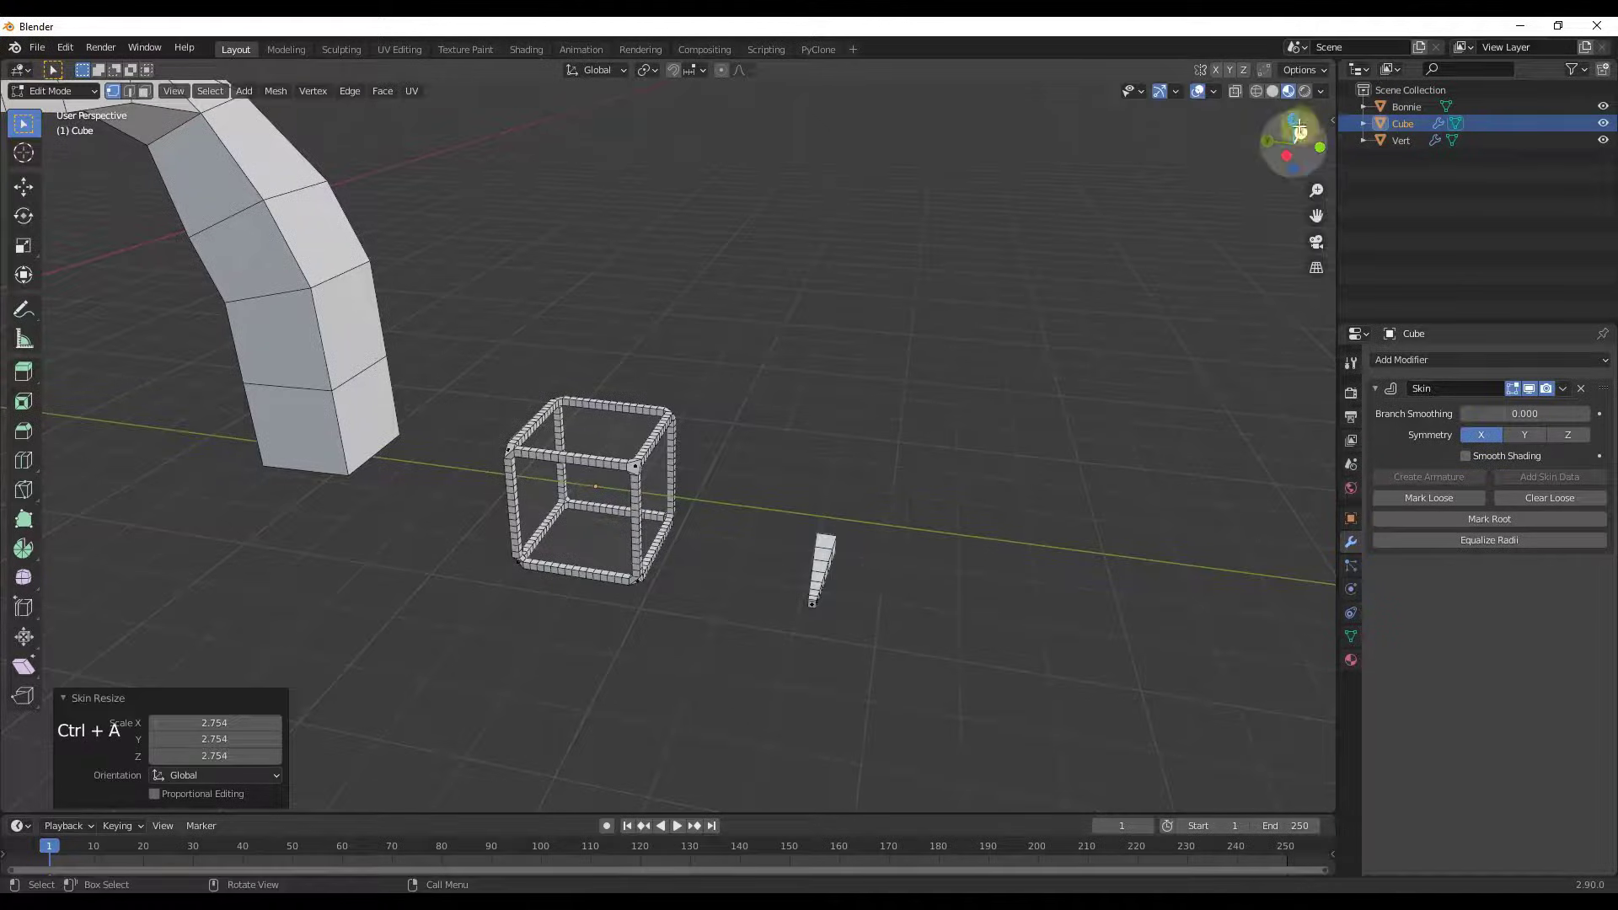
In Top view, extrude two segments rightward, widening then narrowing the strip's end.
left_click_drag(1294, 139, 903, 531)
scroll(903, 531, "up", 2)
key("e")
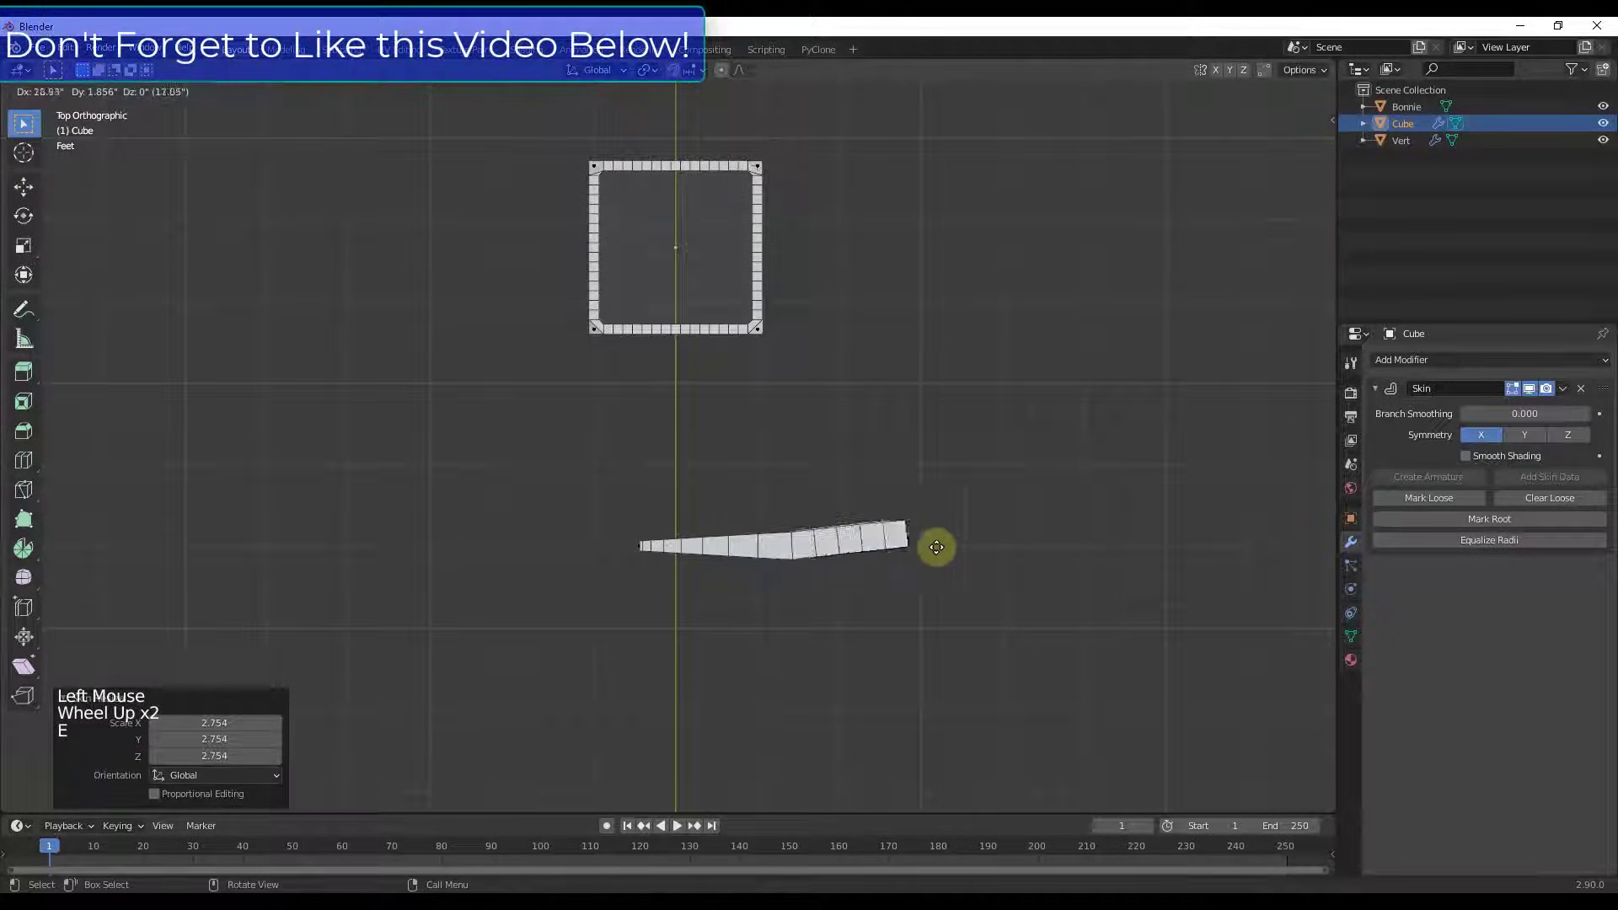
left_click(977, 529)
key("ctrl+a")
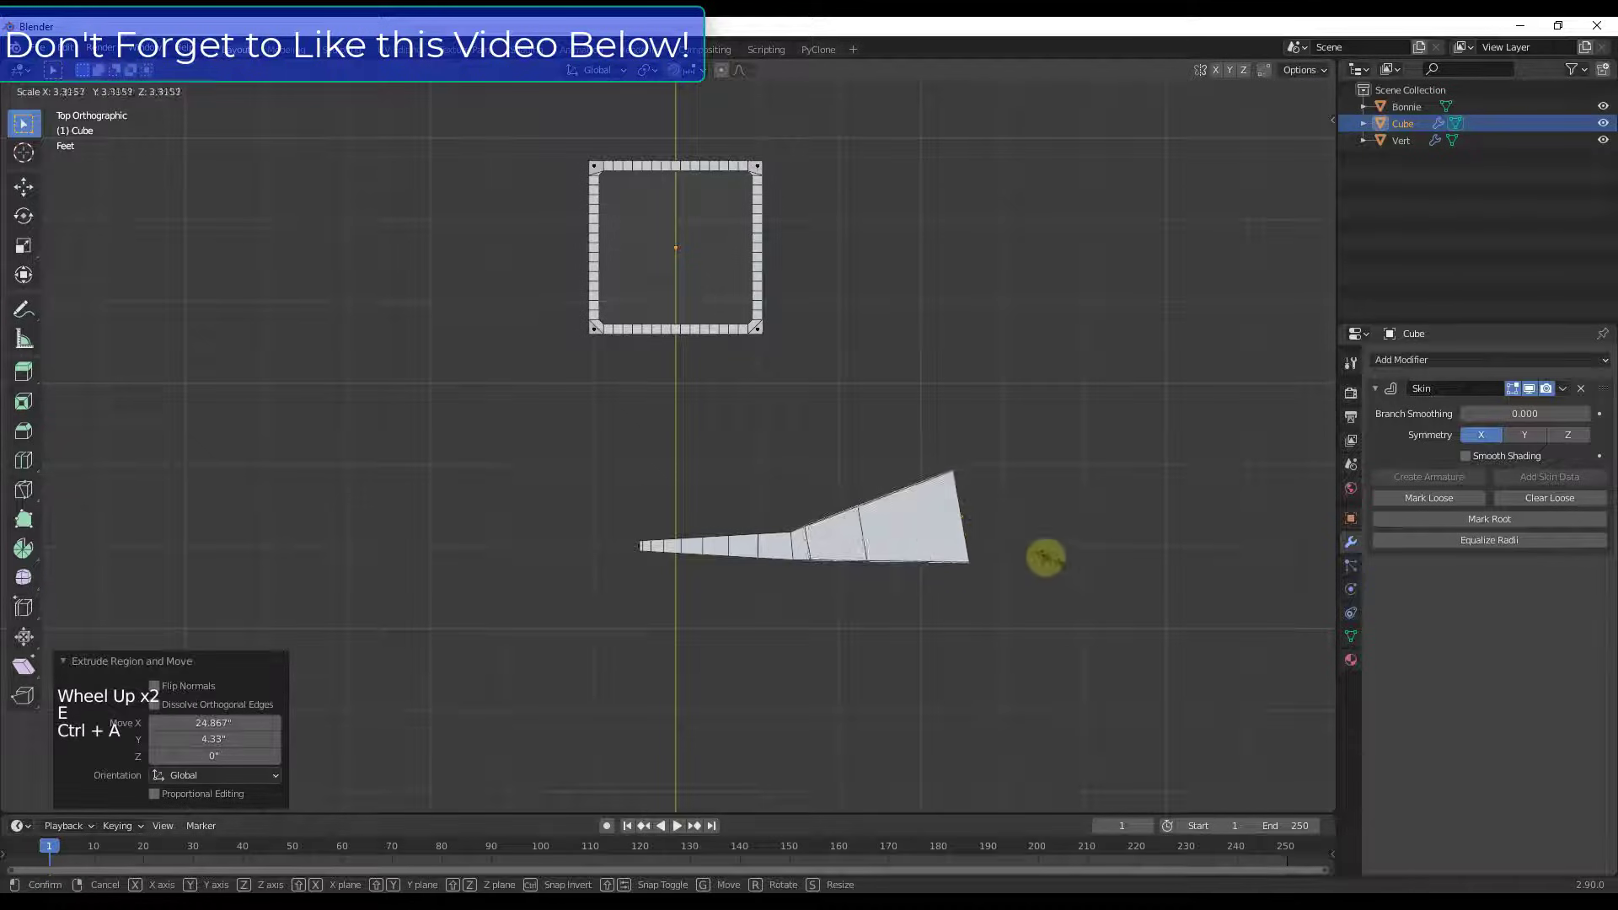
left_click(1037, 556)
key("e")
left_click(1161, 524)
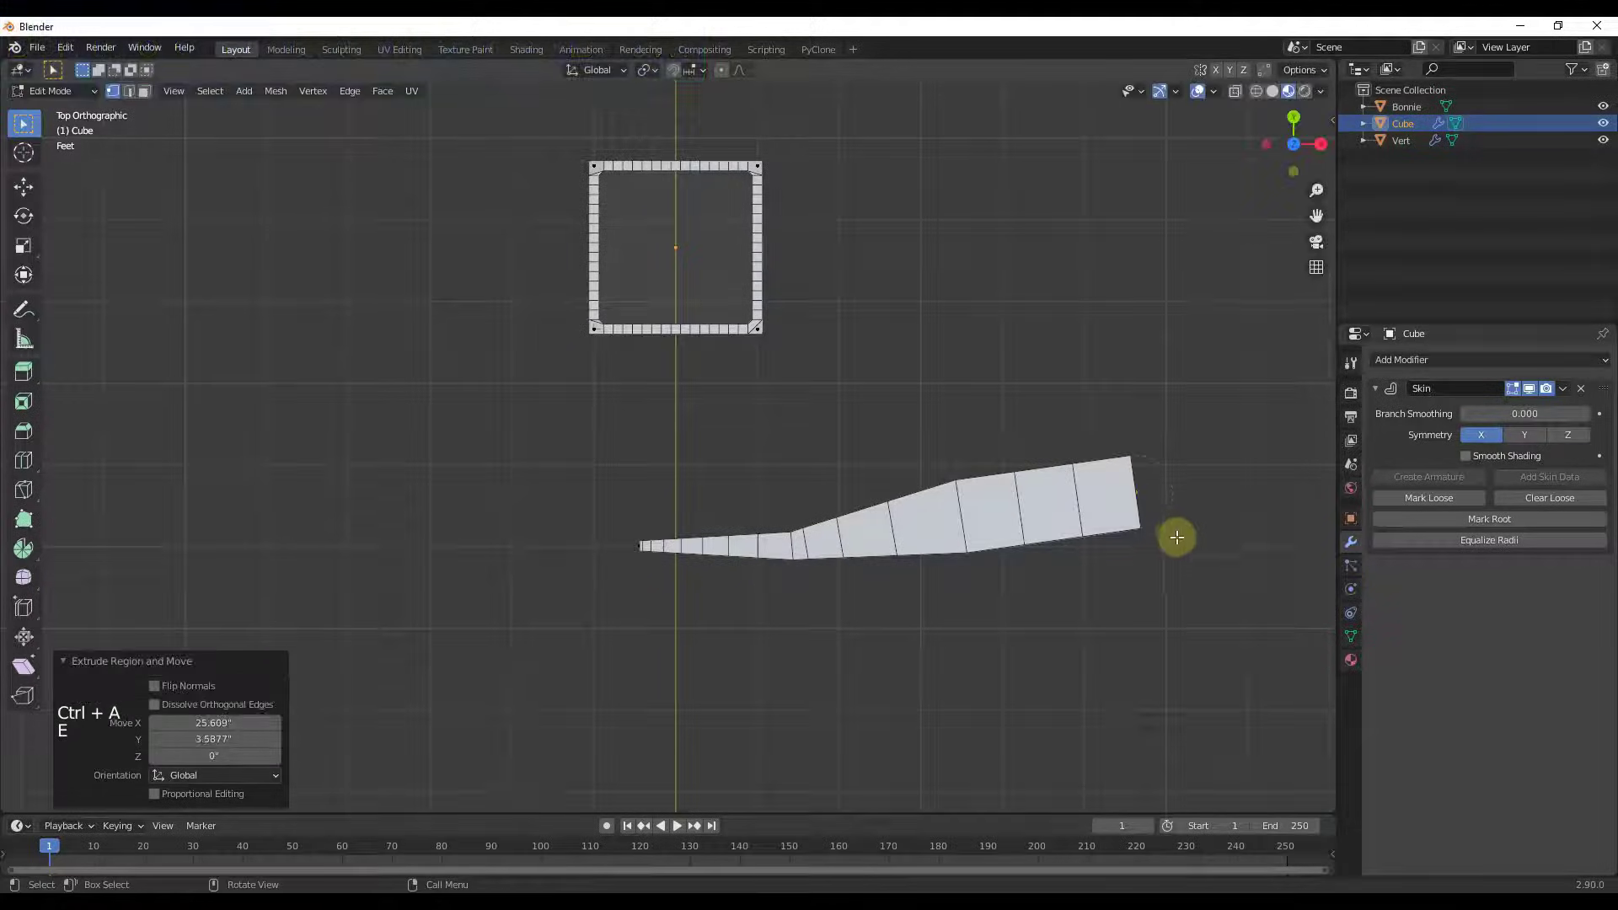
key("ctrl+a")
left_click(1141, 506)
Extrude two more segments, widening one end to 2.065 and angling the last downward.
scroll(835, 484, "down", 4)
scroll(834, 484, "up", 3)
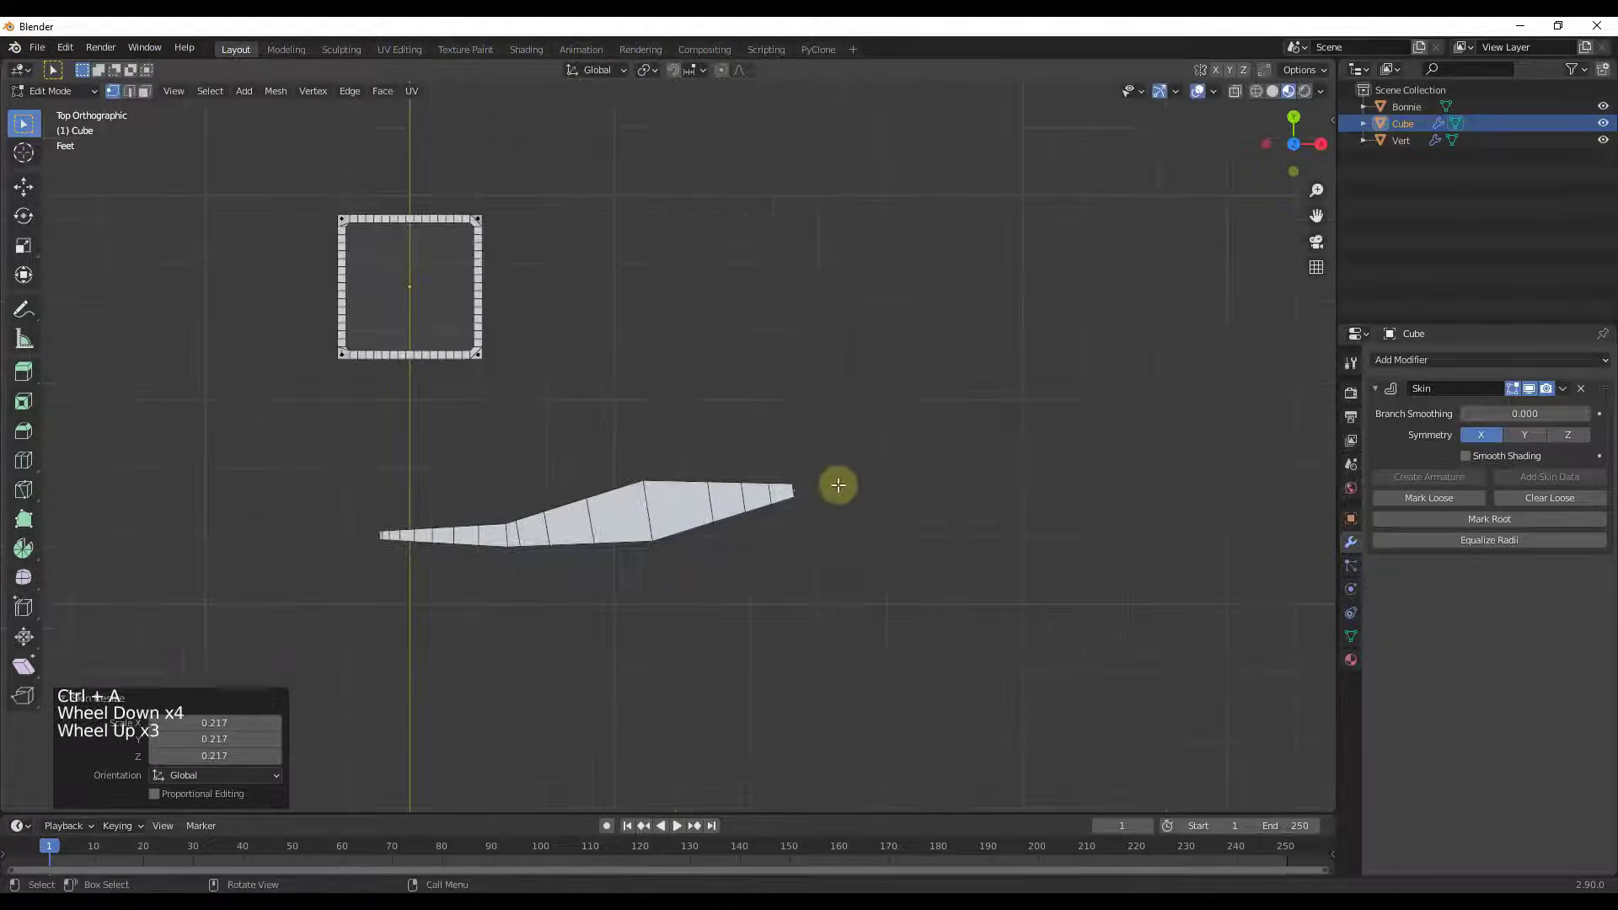
key("e")
left_click(995, 549)
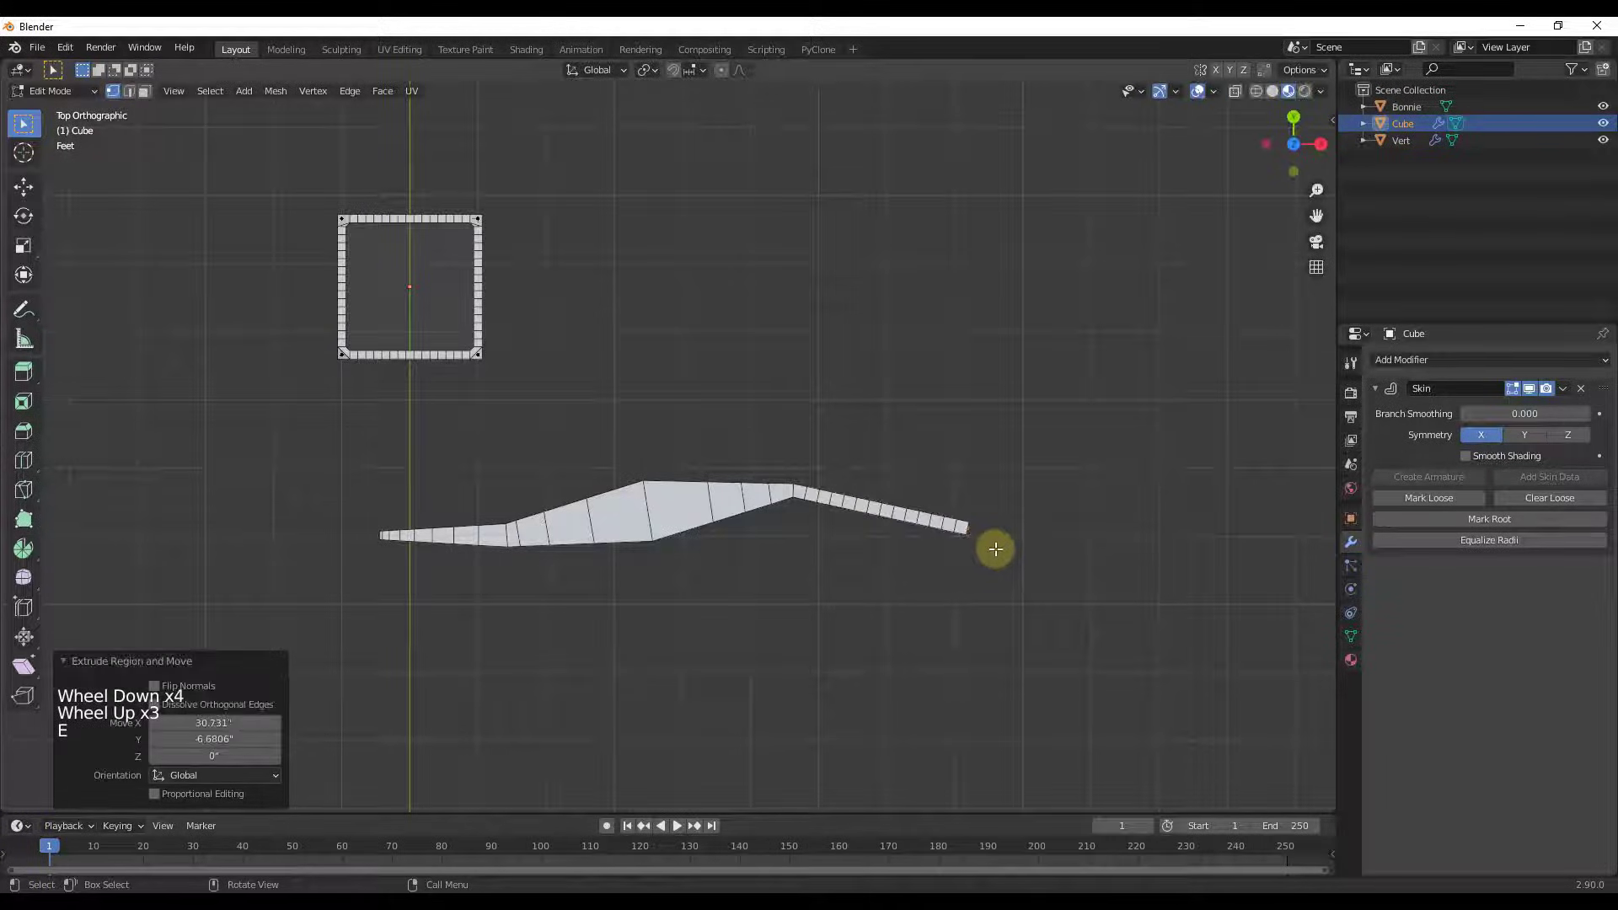
key("ctrl+a")
left_click(958, 536)
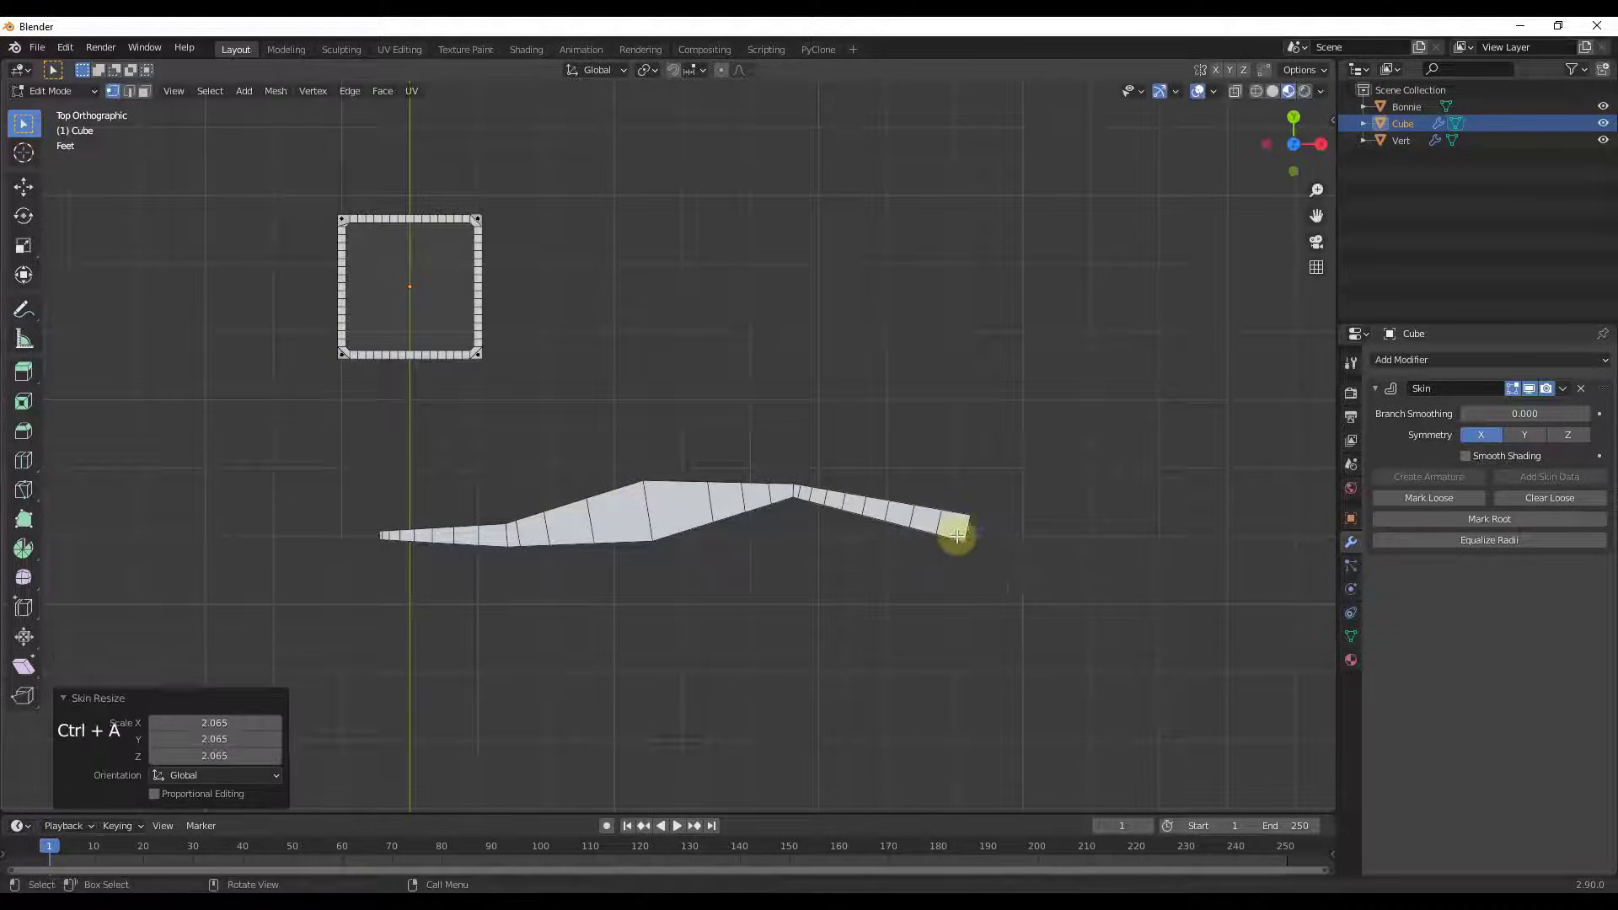
key("e")
left_click(1092, 602)
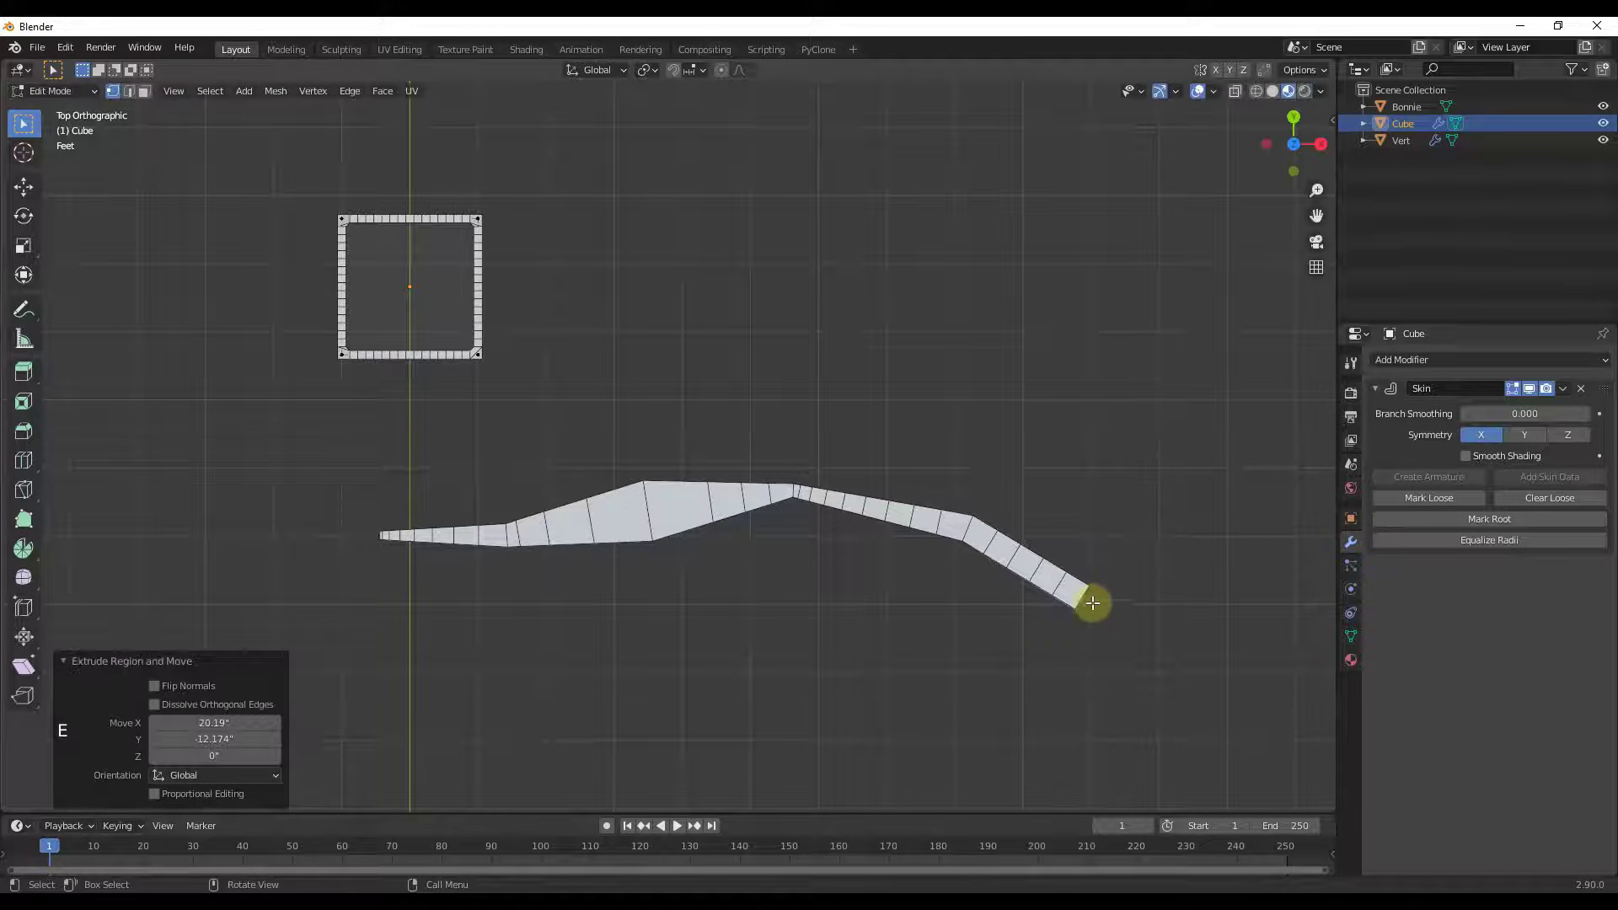
key("ctrl+a")
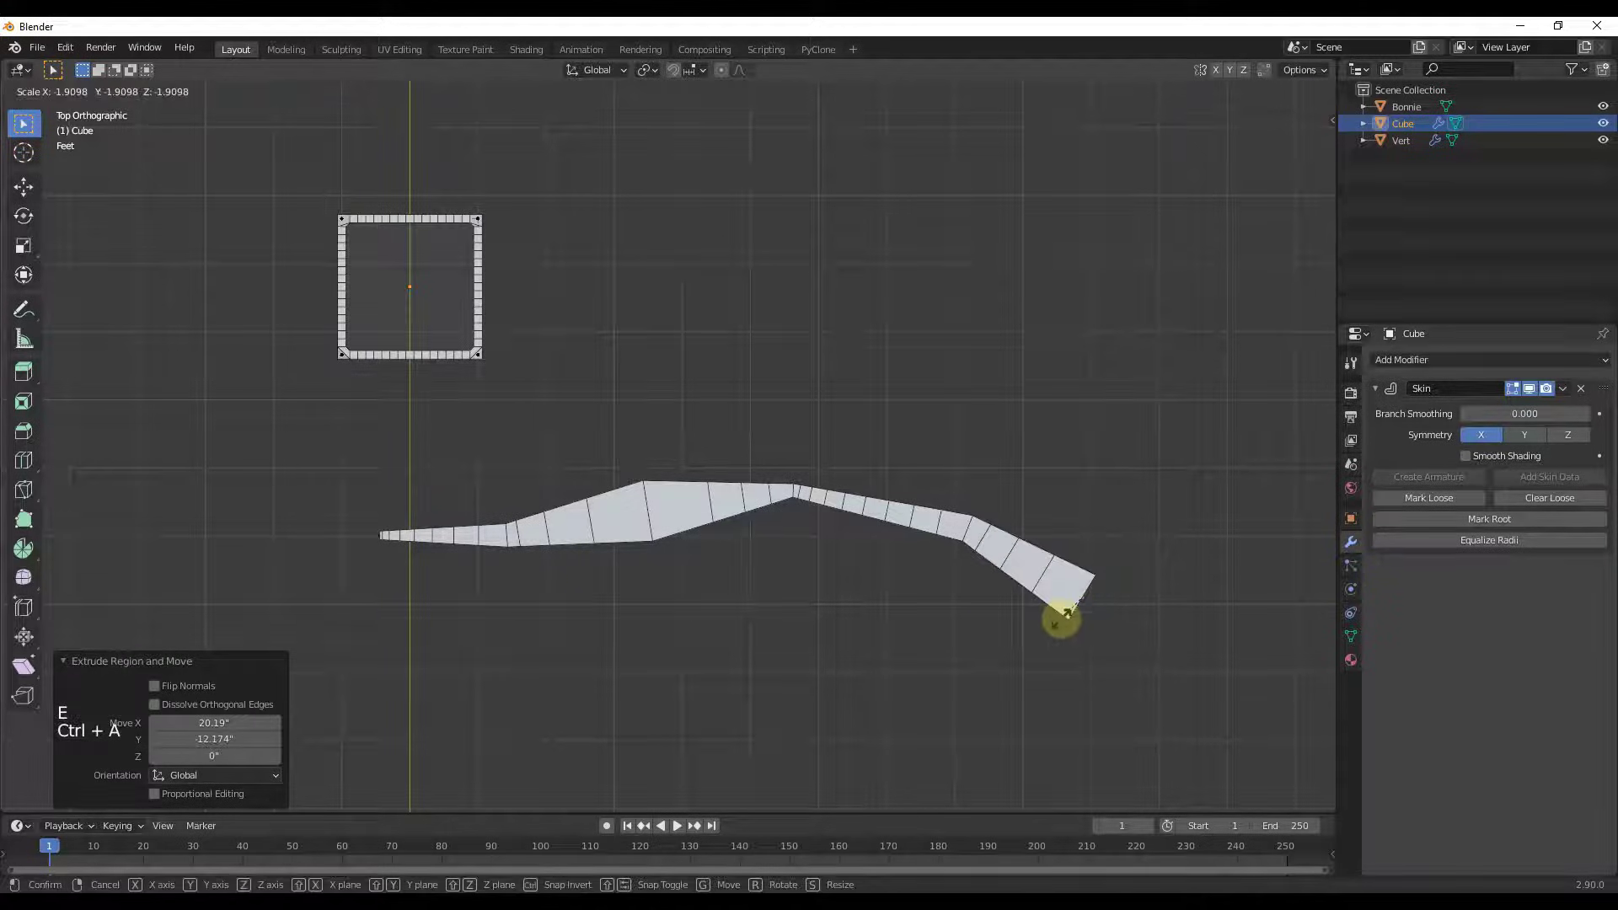
left_click(1060, 614)
Inspect the wavy strand in perspective and return to Object Mode.
scroll(810, 401, "down", 4)
middle_click_drag(823, 447, 1029, 516)
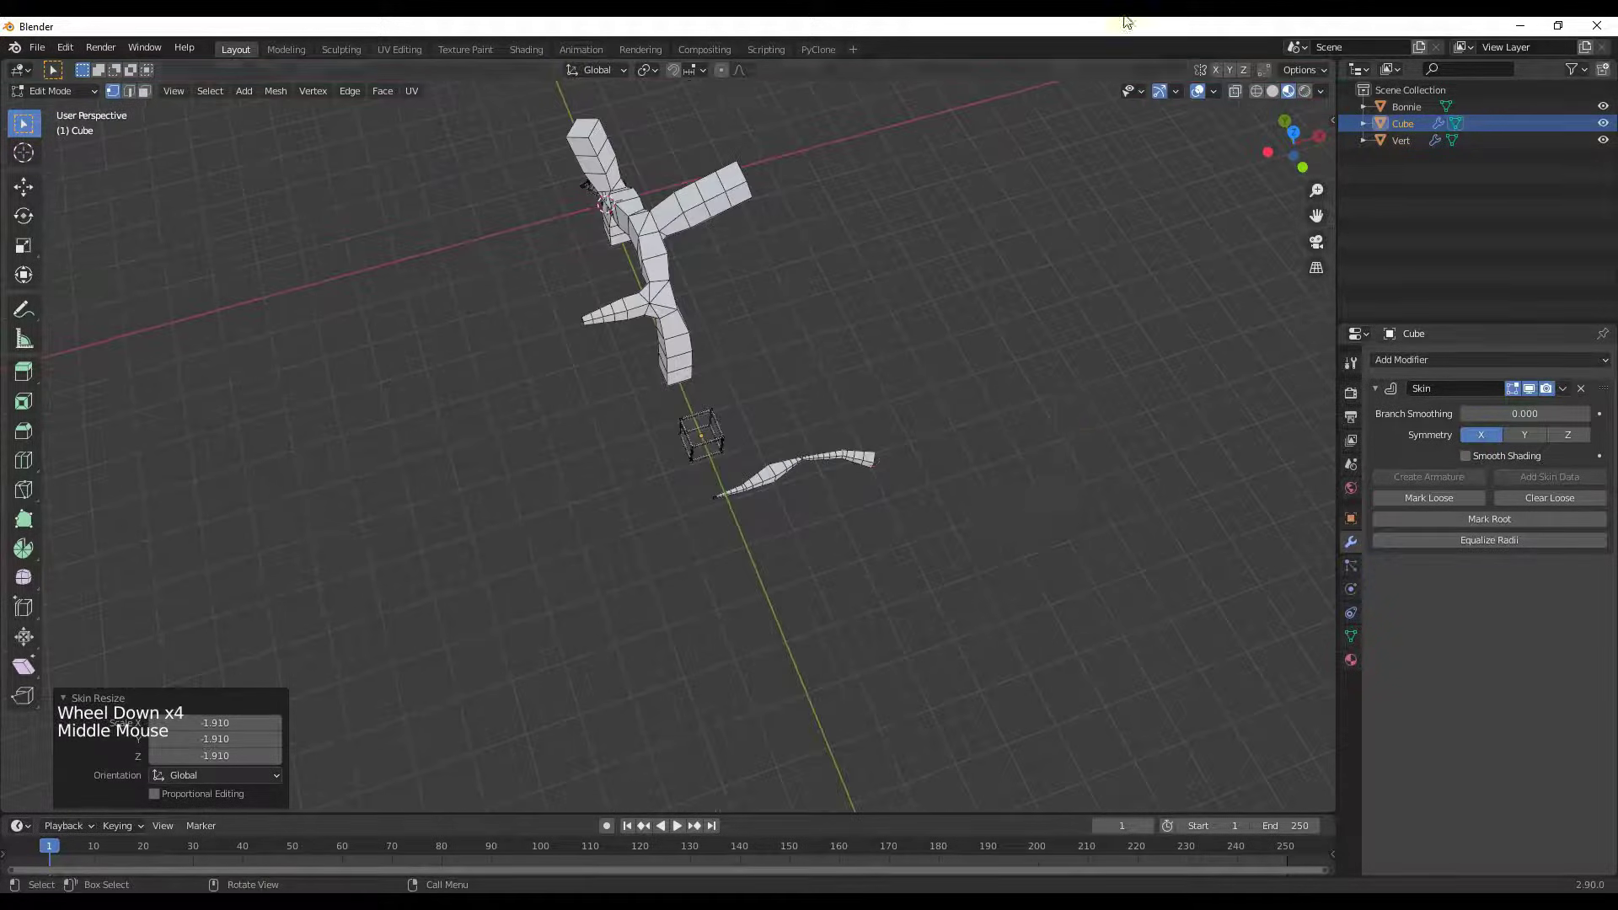
middle_click_drag(820, 741, 947, 369)
scroll(946, 368, "up", 2)
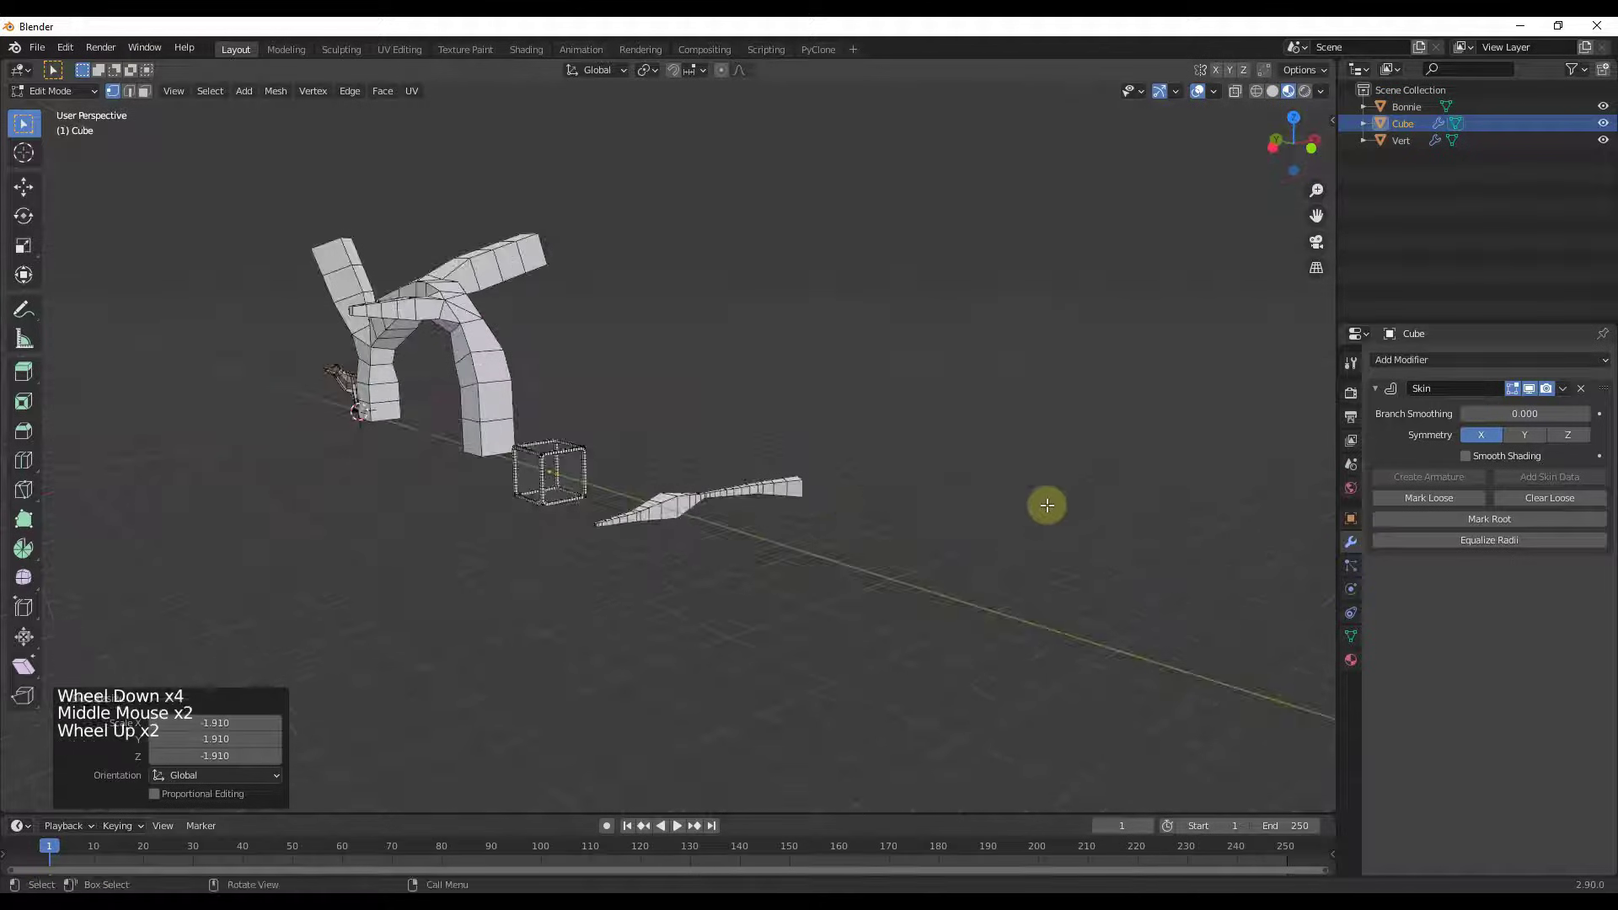
mouse_move(1044, 506)
middle_mouse_down()
mouse_move(845, 503)
mouse_move(1070, 516)
middle_mouse_up()
key("Tab")
Add a Single Vert mesh object and move it along Y away from the other models.
scroll(893, 514, "down", 3)
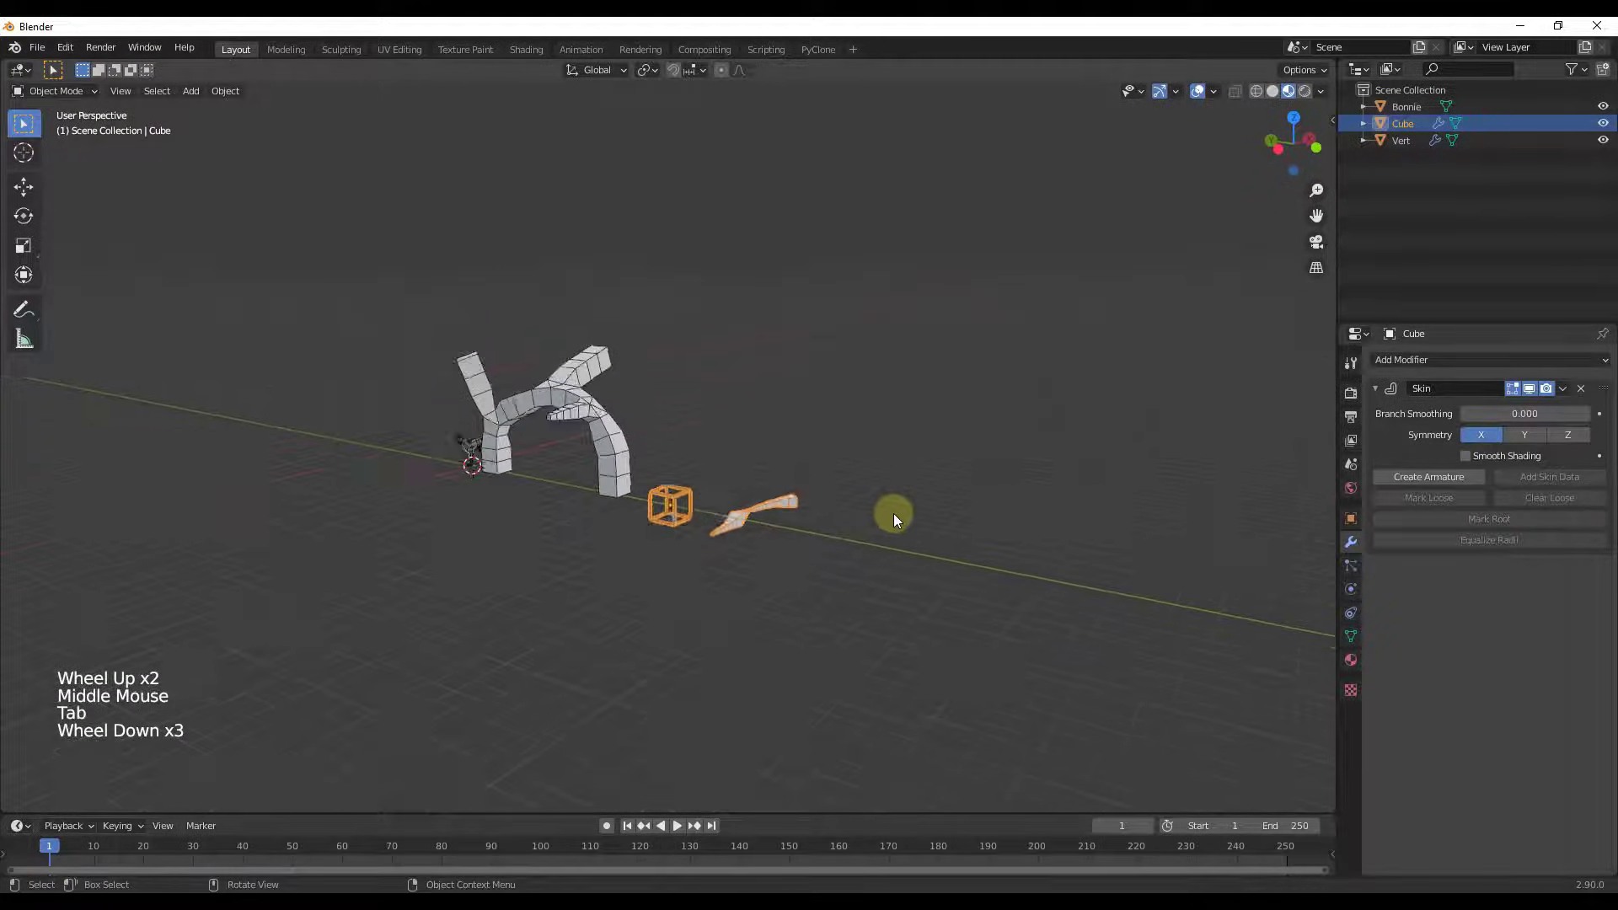
scroll(896, 518, "up", 1)
middle_click_drag(895, 517, 945, 547)
key("shift+a")
mouse_move(916, 553)
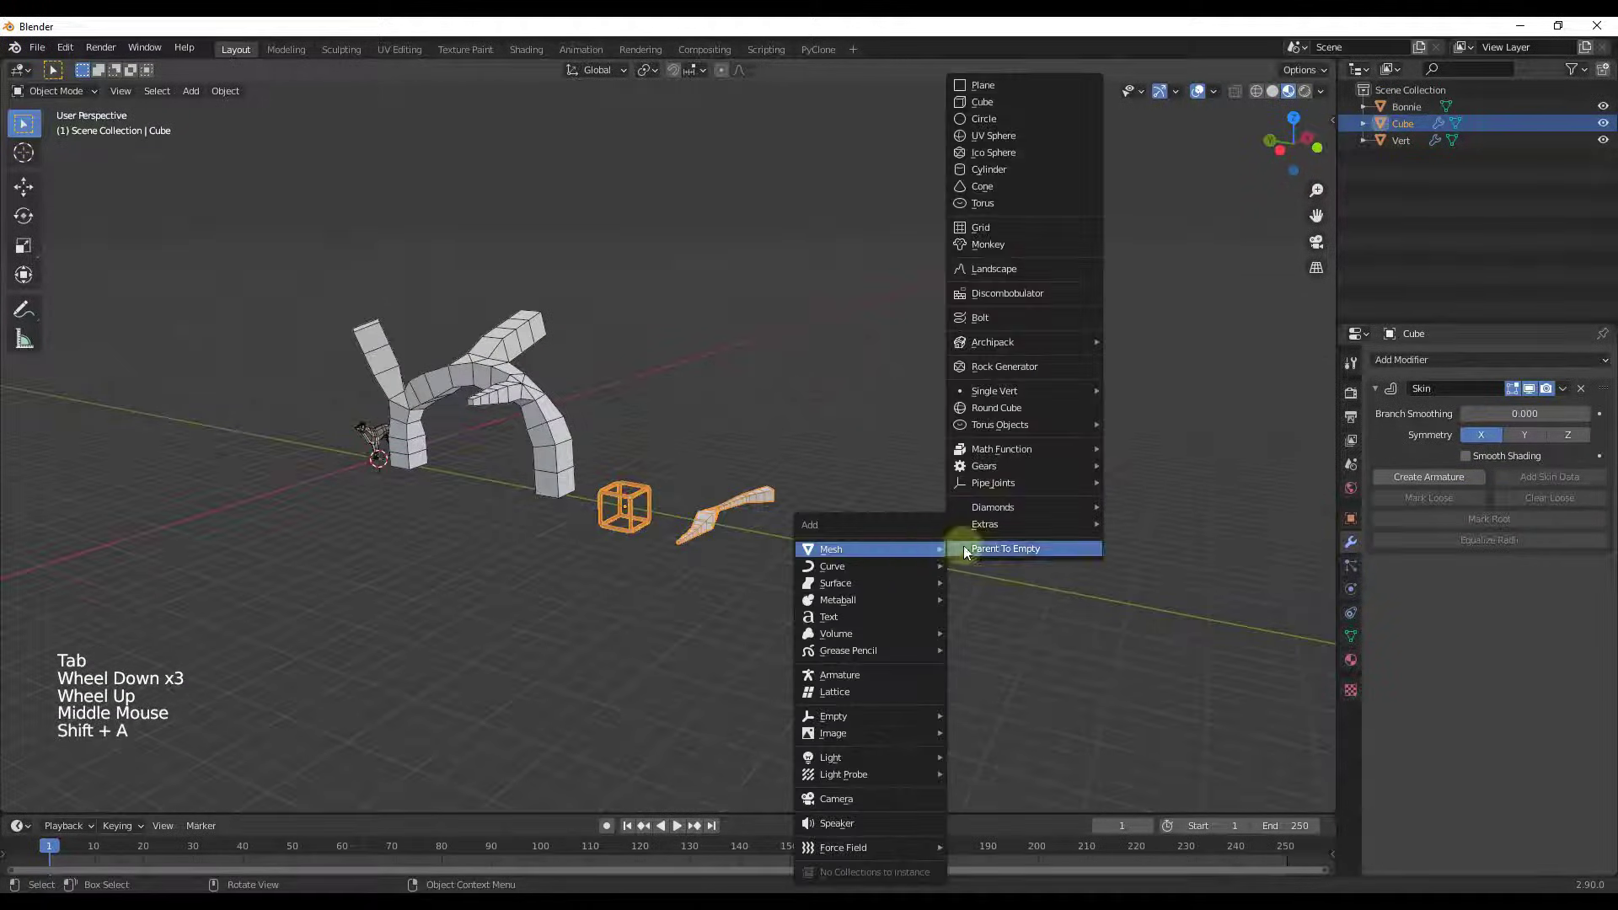
mouse_move(1003, 390)
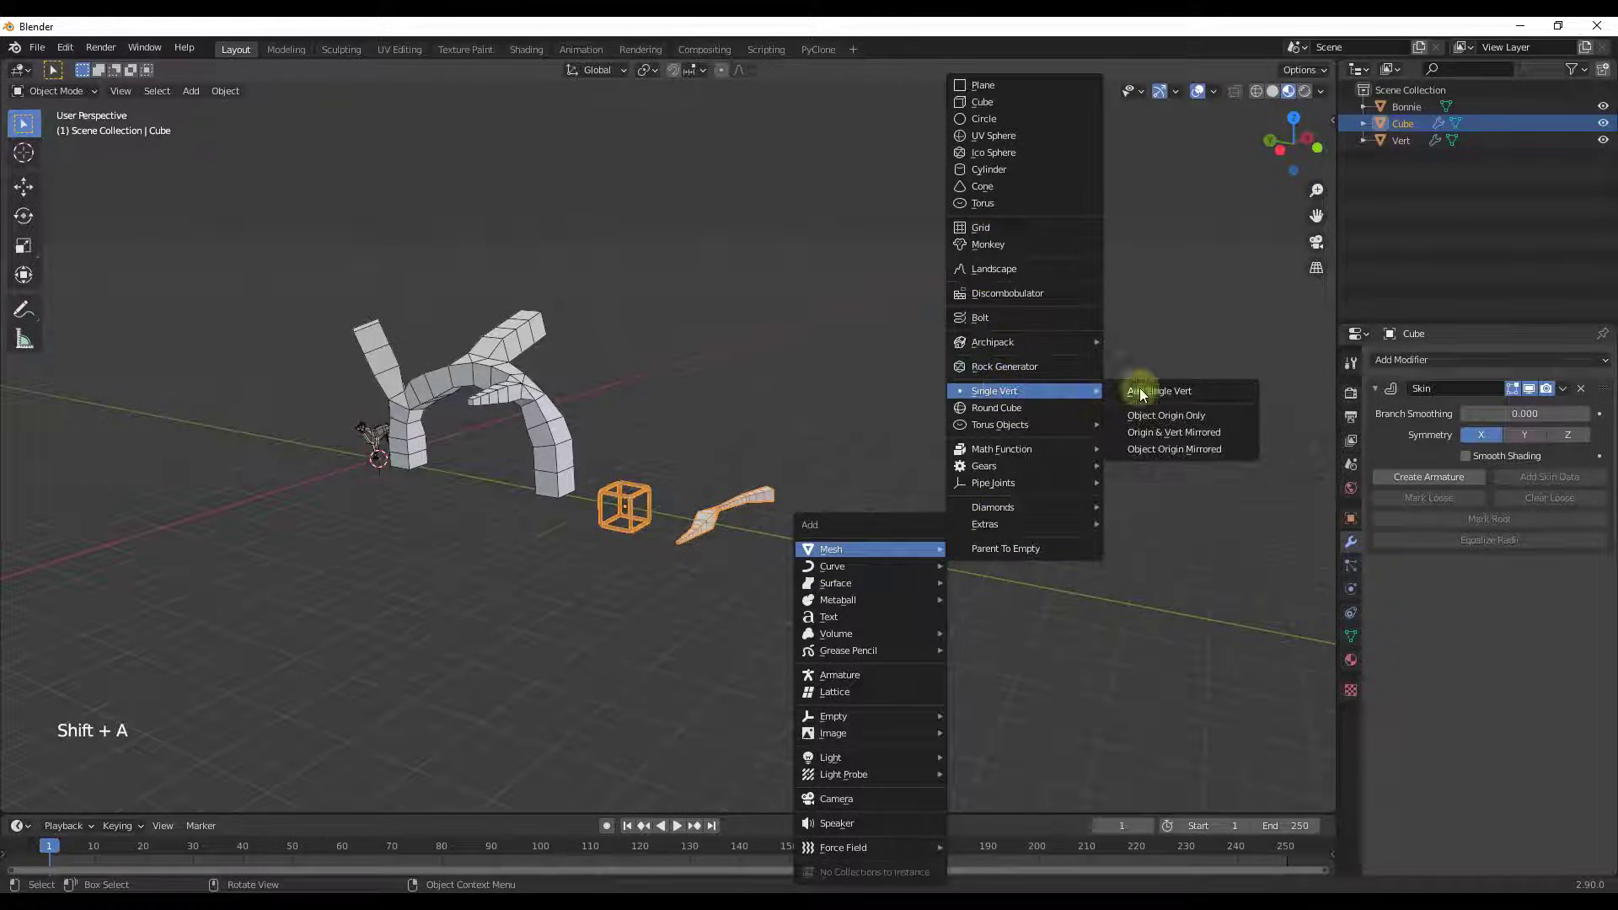
left_click(1129, 392)
key("g")
key("y")
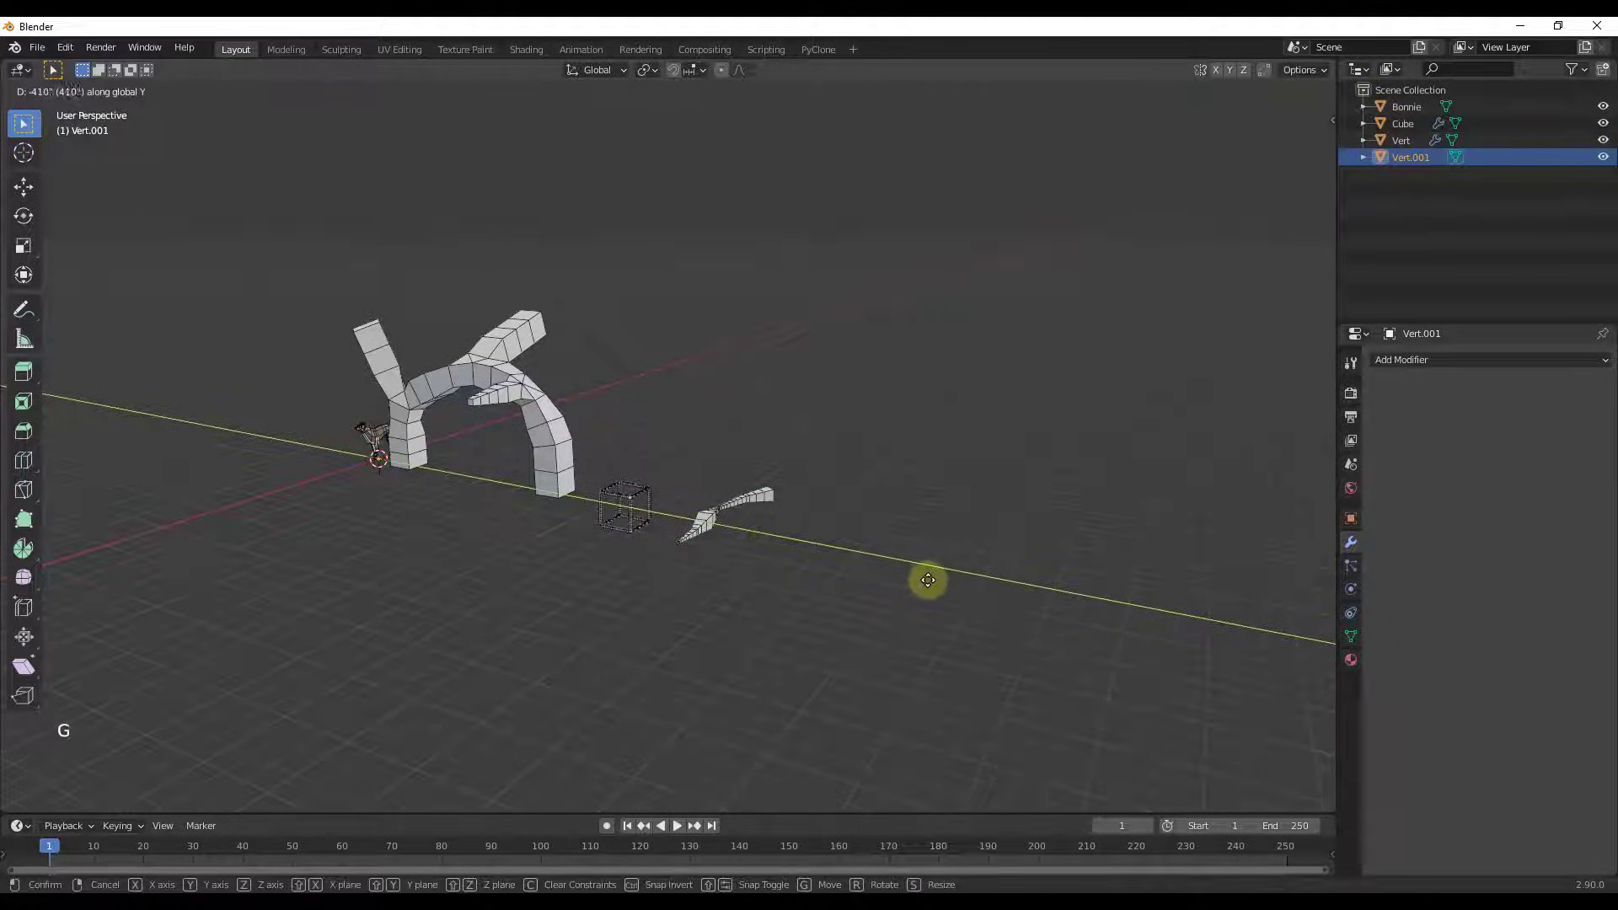
left_click(957, 584)
In side orthographic view, extrude the vertex upward to form the first leg.
scroll(1052, 534, "up", 3)
middle_click_drag(730, 596, 939, 549)
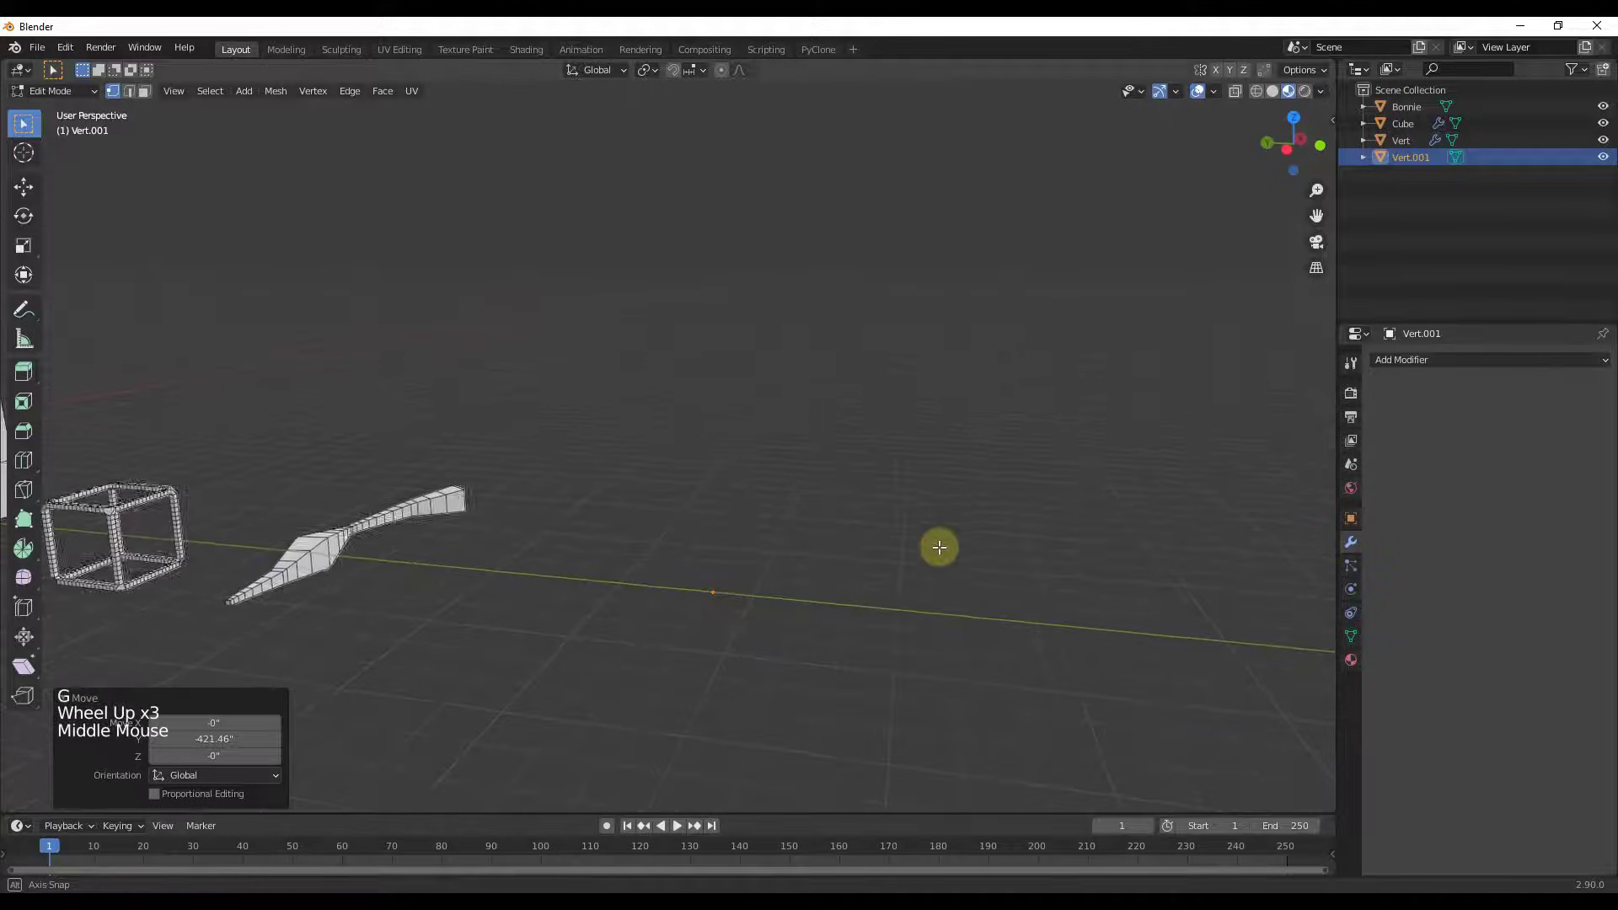
scroll(696, 598, "up", 2)
scroll(427, 553, "up", 1)
scroll(472, 527, "down", 3)
scroll(524, 494, "up", 1)
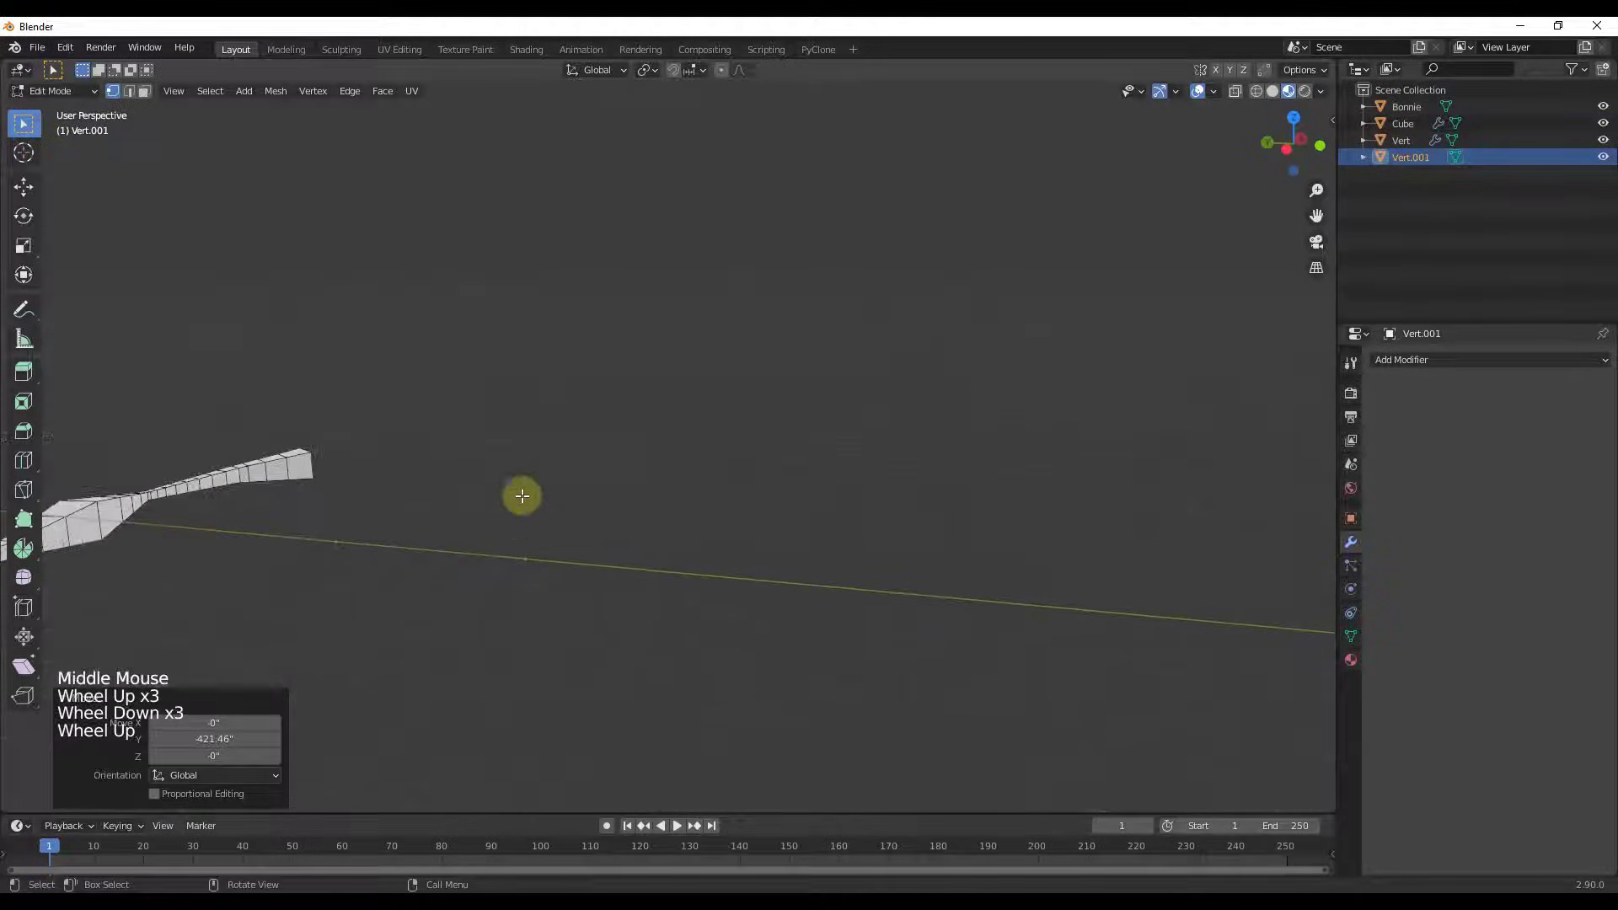
left_click(1277, 154)
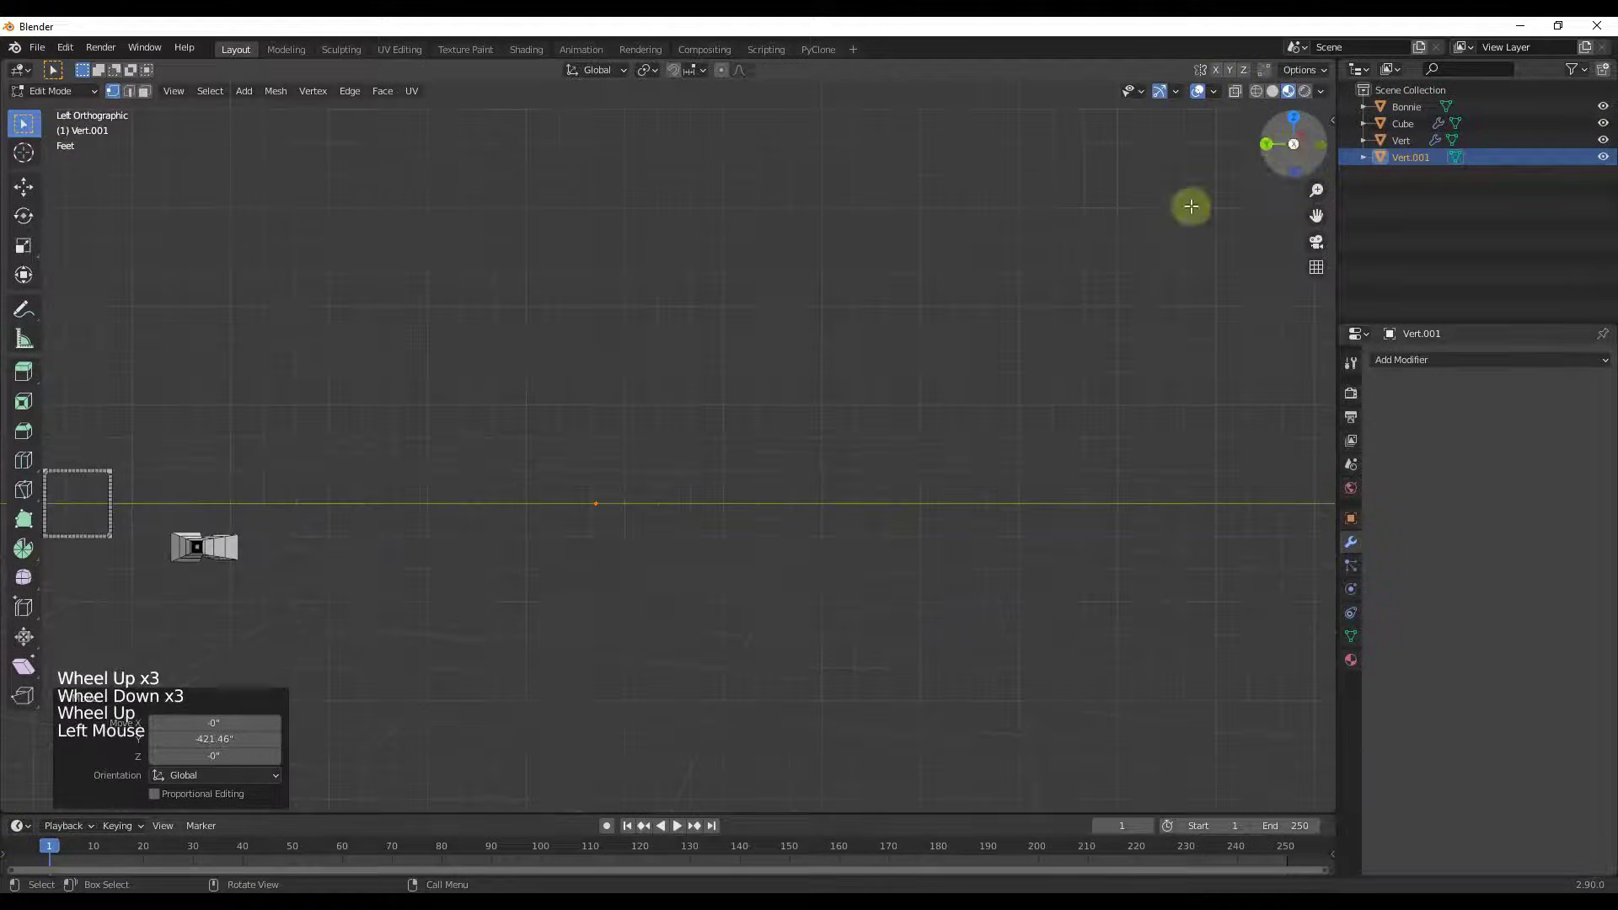
key("e")
left_click(607, 385)
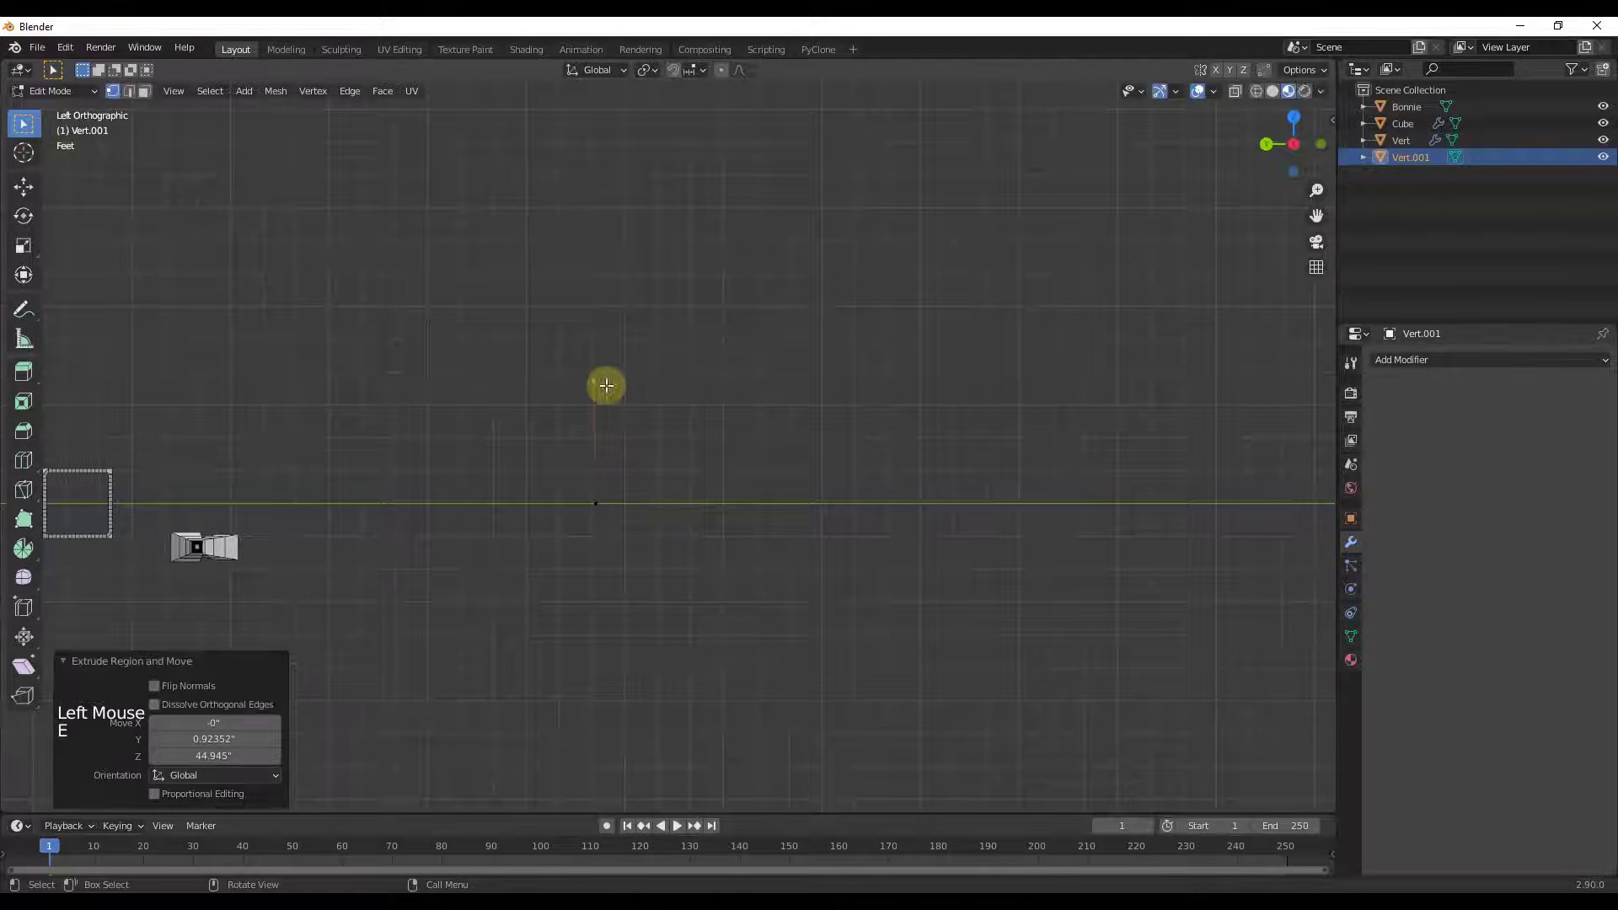
key("e")
left_click(665, 329)
Extrude a hip vertex and a second leg straight down to its foot.
key("e")
right_click(688, 355)
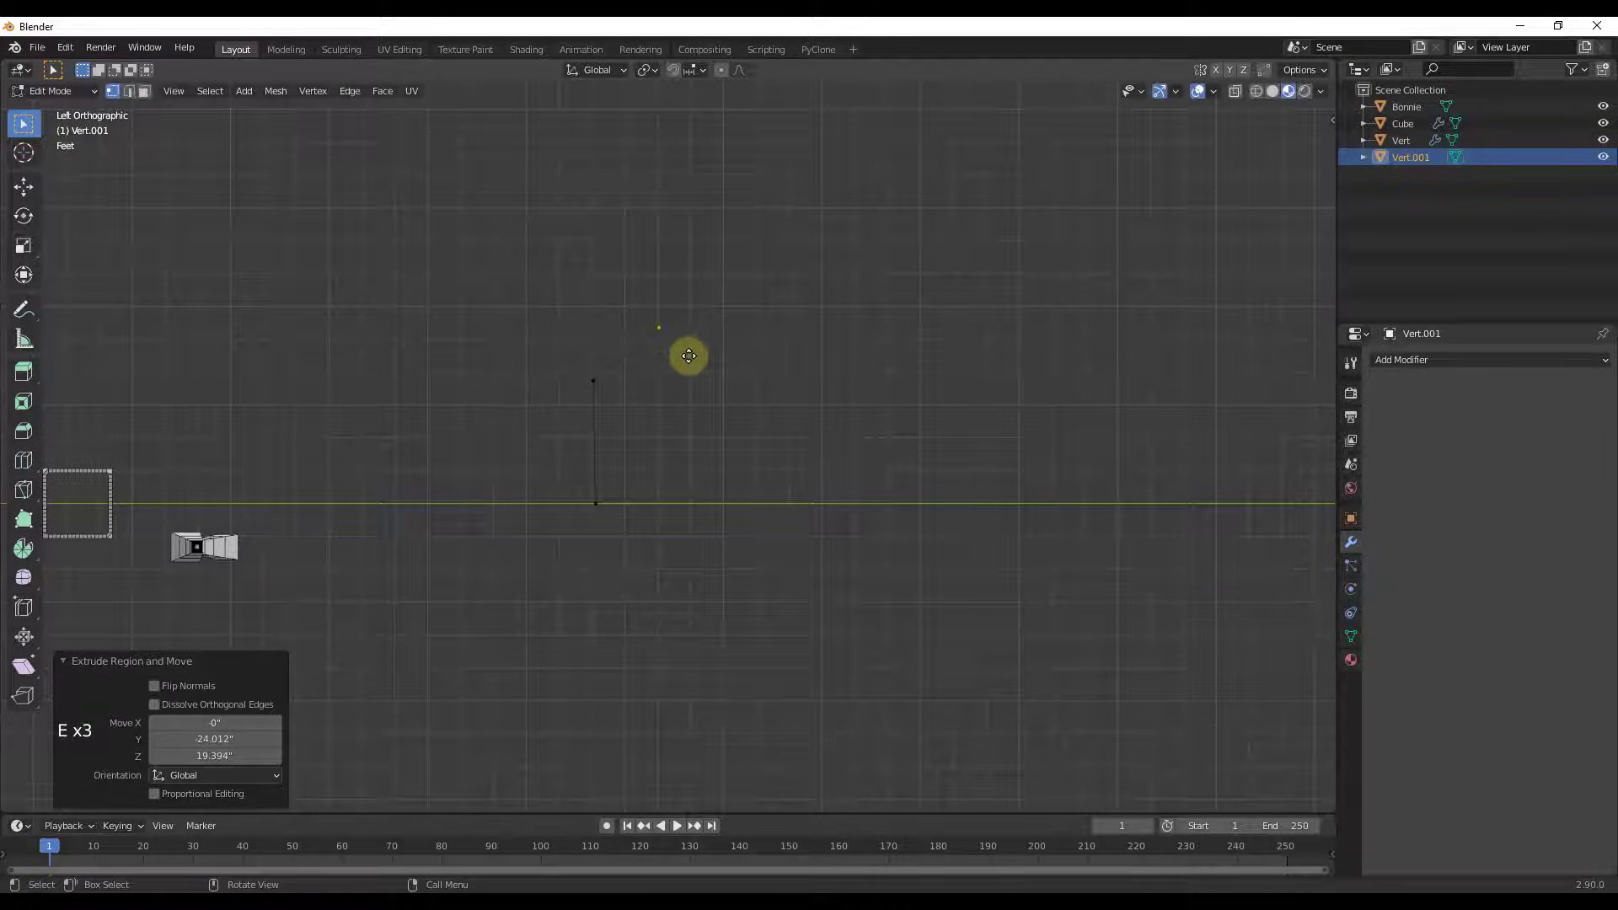
left_click(730, 380)
key("e")
left_click(735, 501)
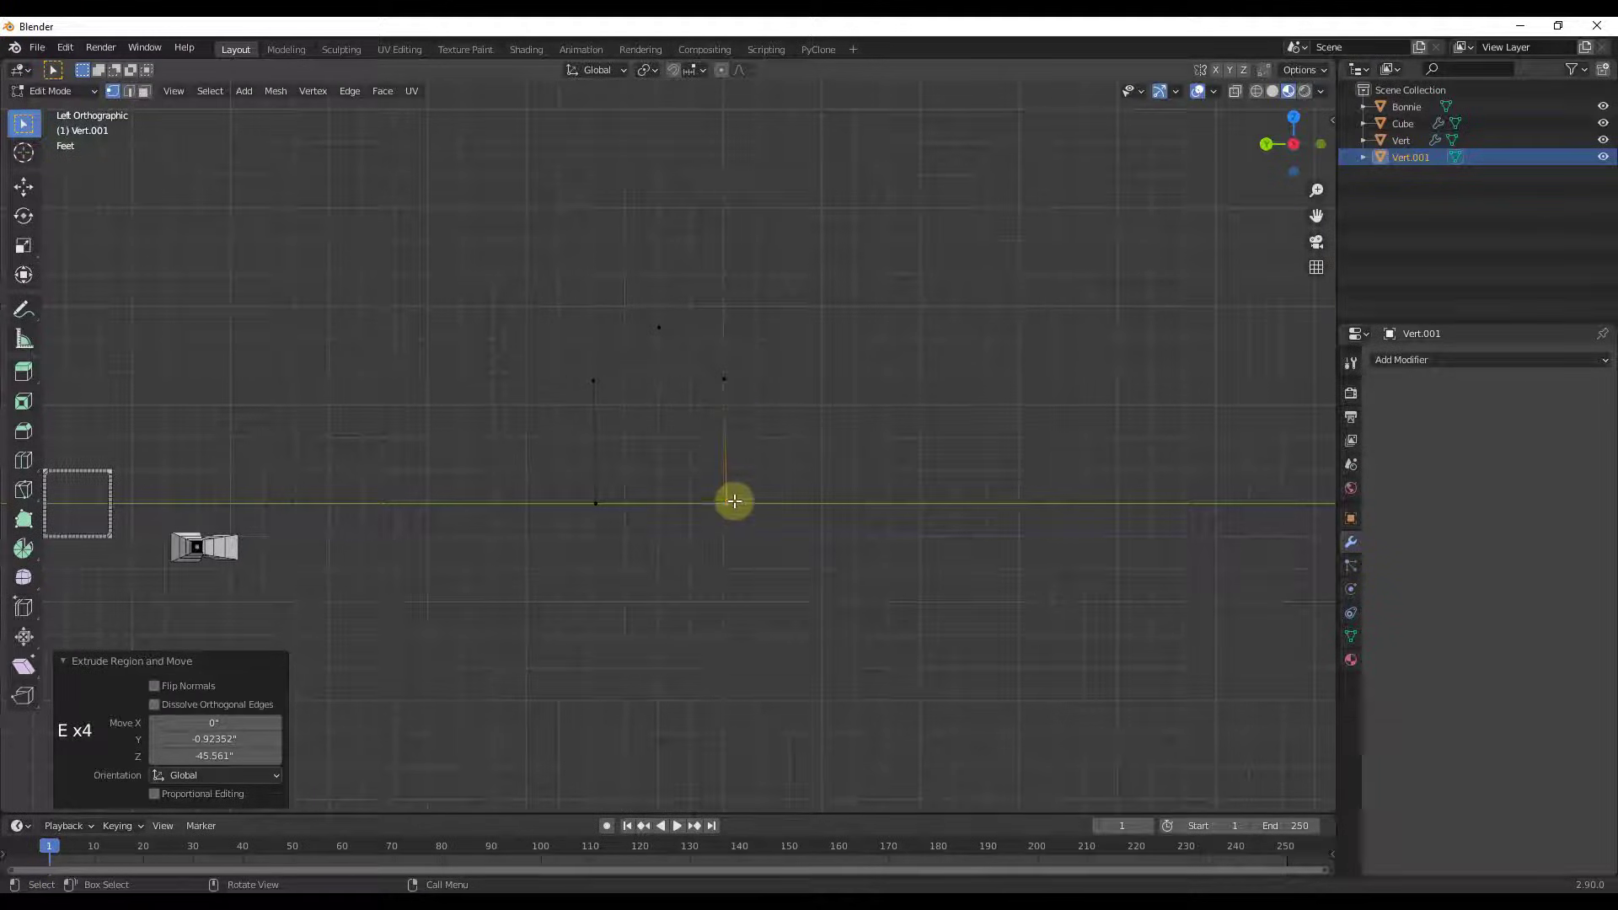
Extrude the spine upward from the hip and view the skeleton in perspective.
left_click(660, 327)
key("e")
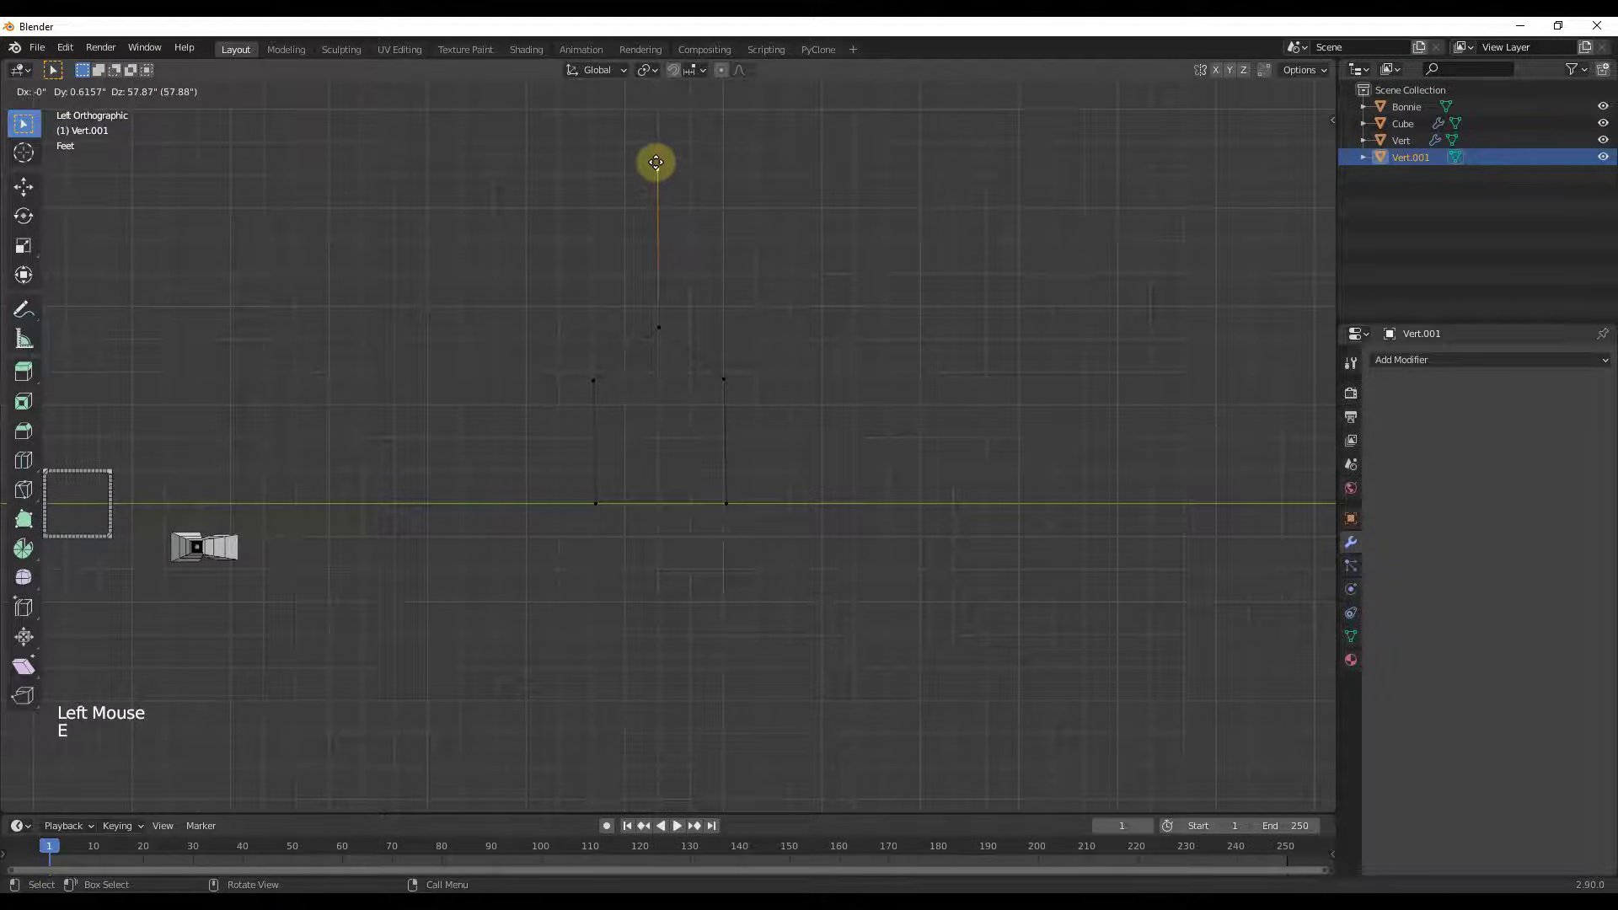
left_click(656, 162)
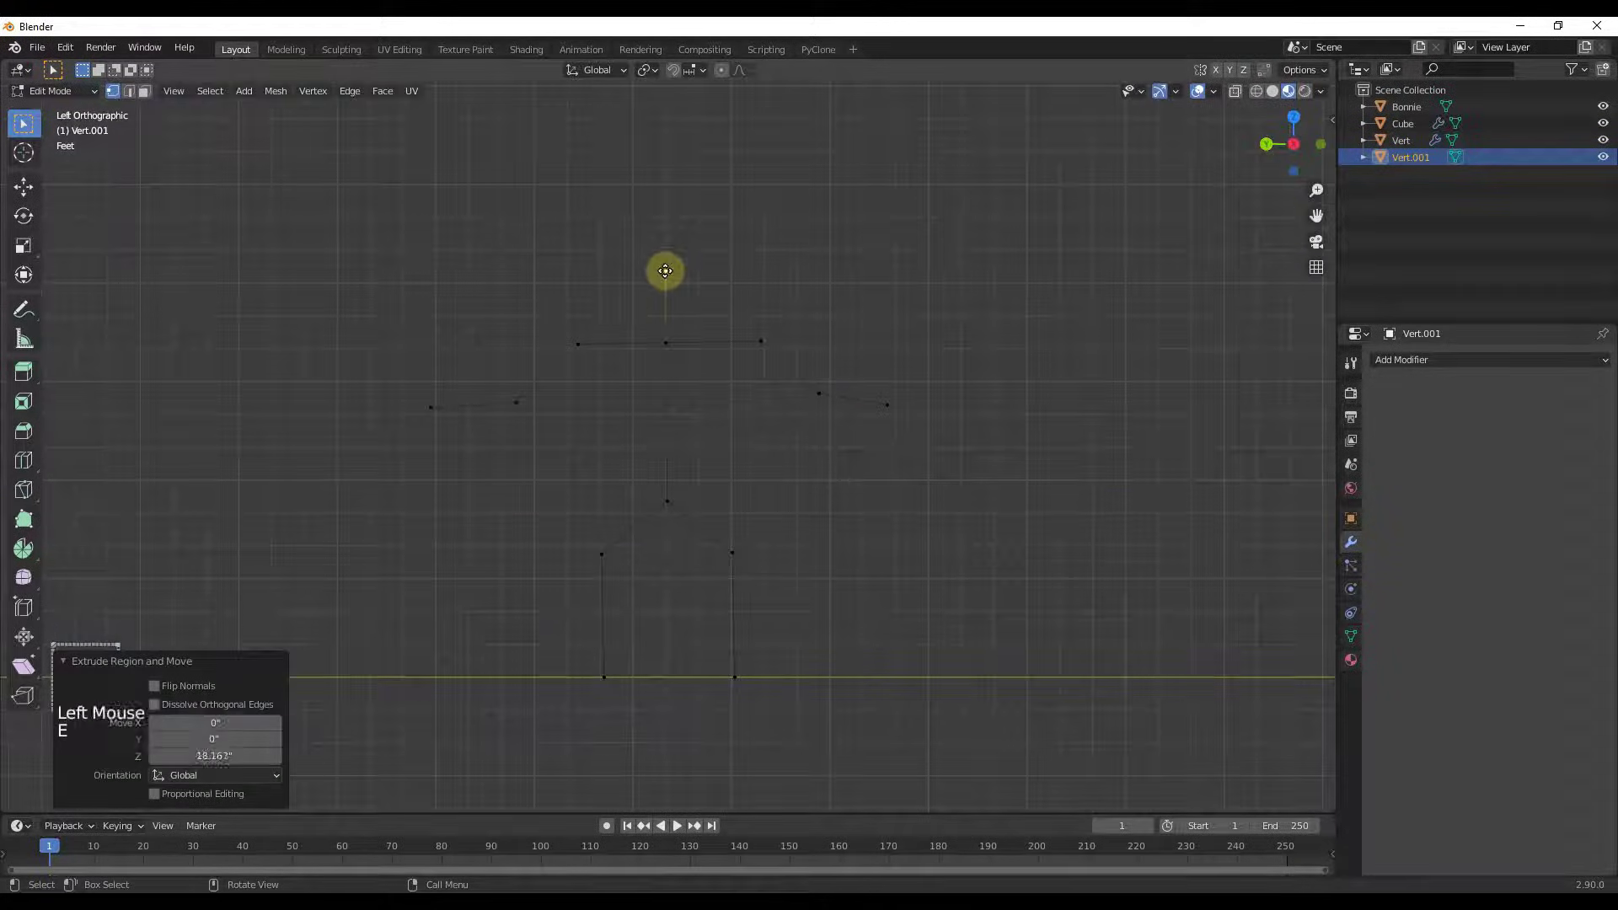
scroll(665, 270, "down", 2)
middle_click_drag(666, 271, 831, 523)
scroll(831, 523, "down", 3)
scroll(917, 489, "up", 2)
middle_click_drag(879, 549, 885, 585)
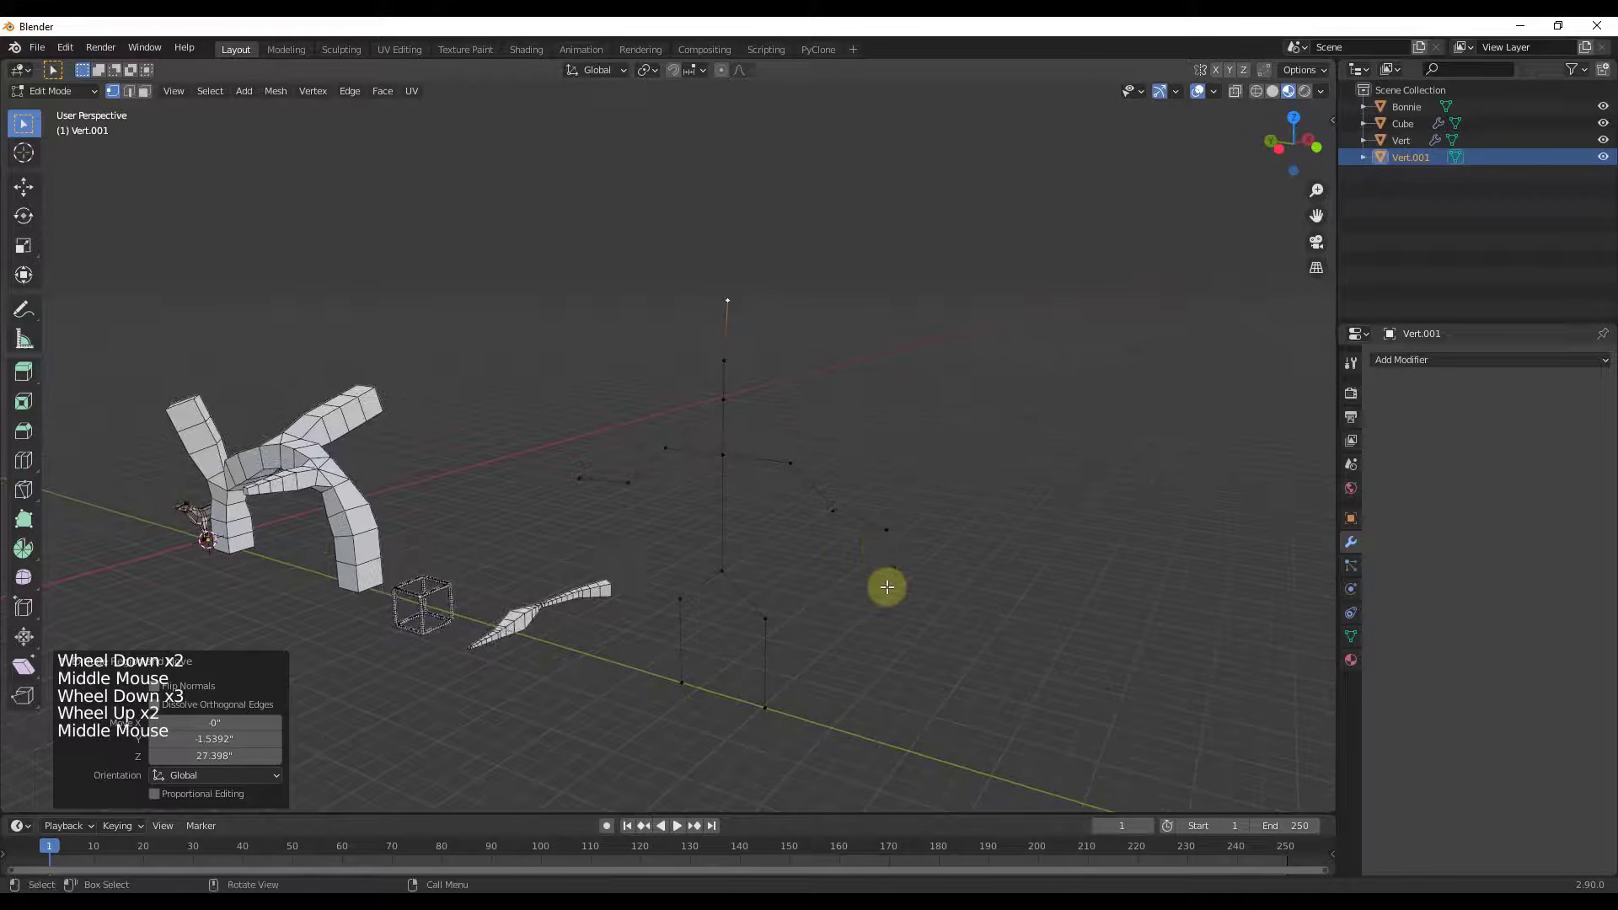
Add a Skin modifier to the Vert.001 stick figure.
left_click(1473, 360)
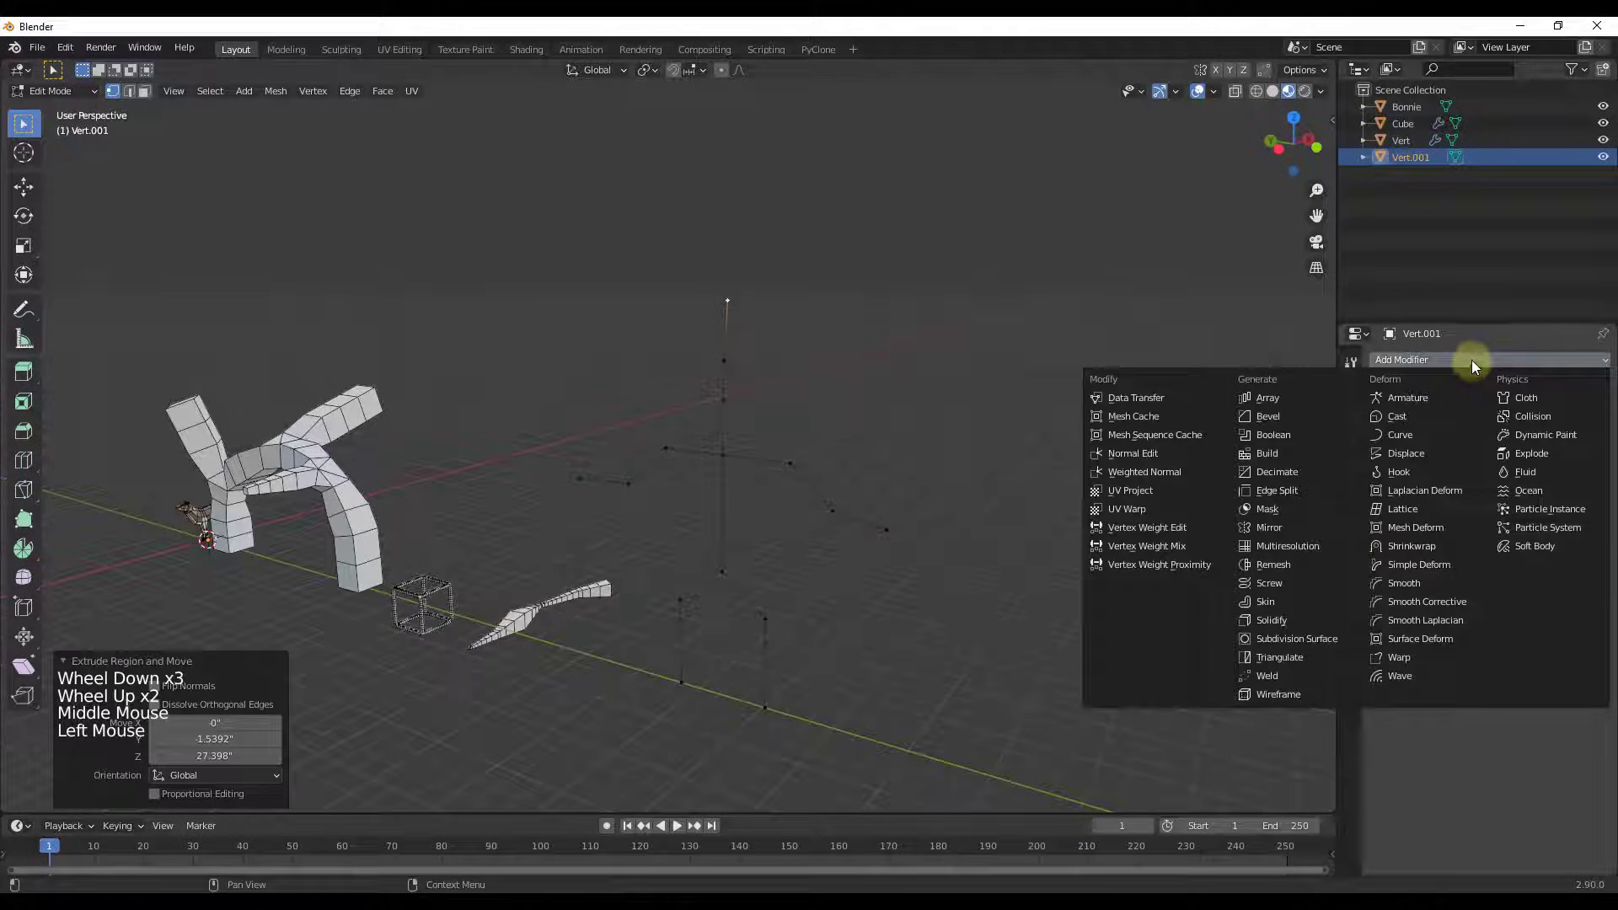
left_click(1272, 602)
scroll(868, 473, "down", 3)
scroll(837, 500, "up", 3)
scroll(837, 501, "up", 3)
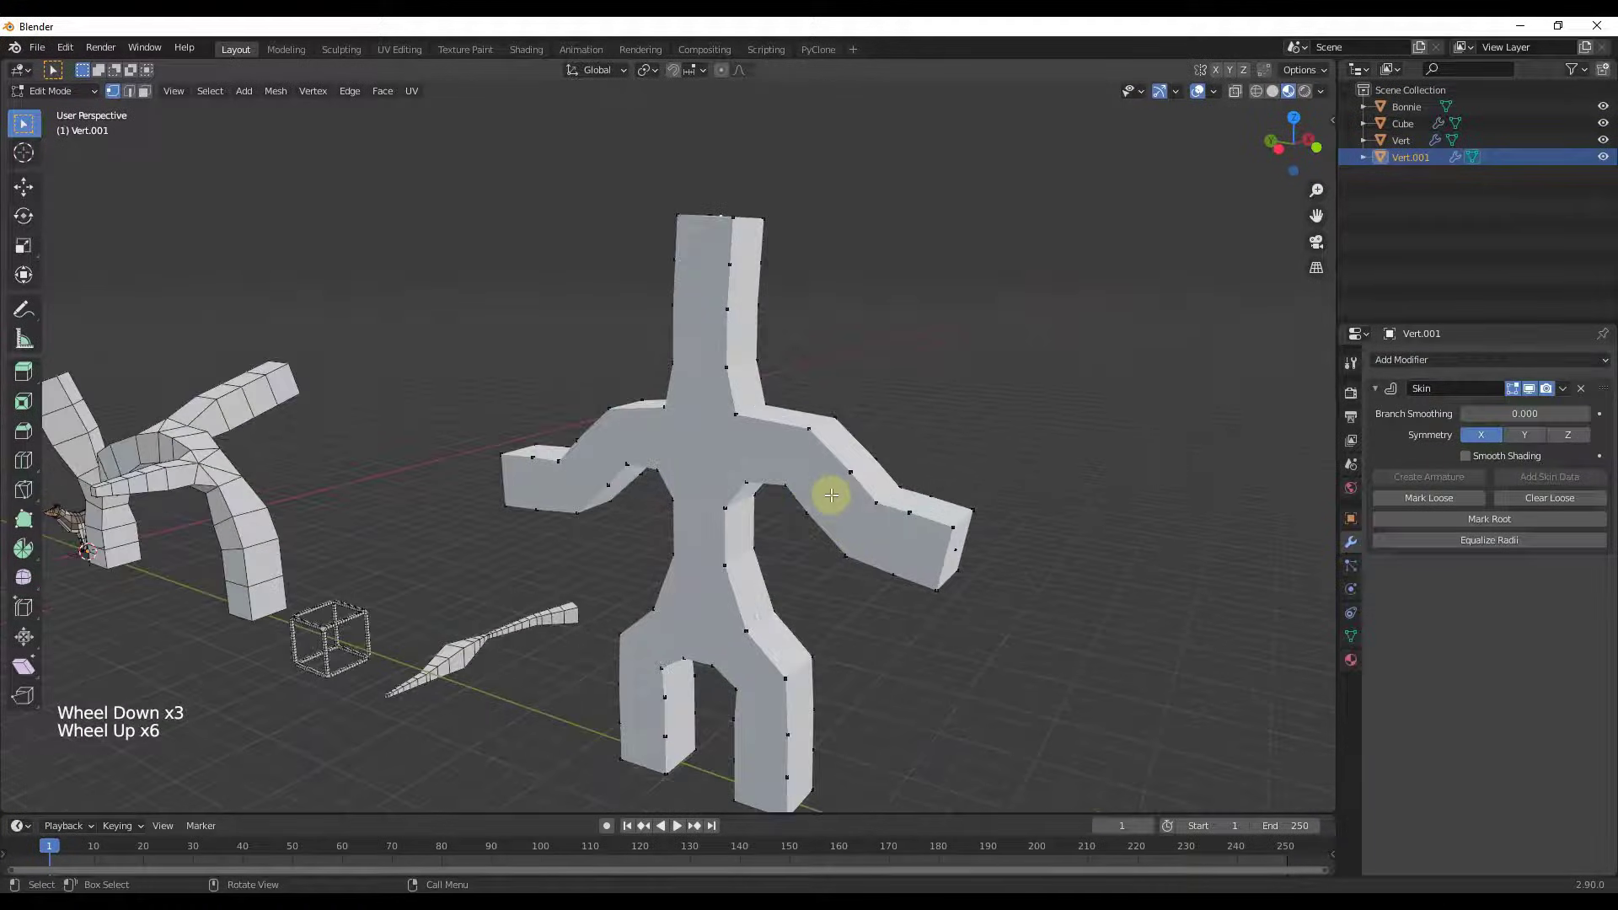
middle_click_drag(782, 494, 1122, 417)
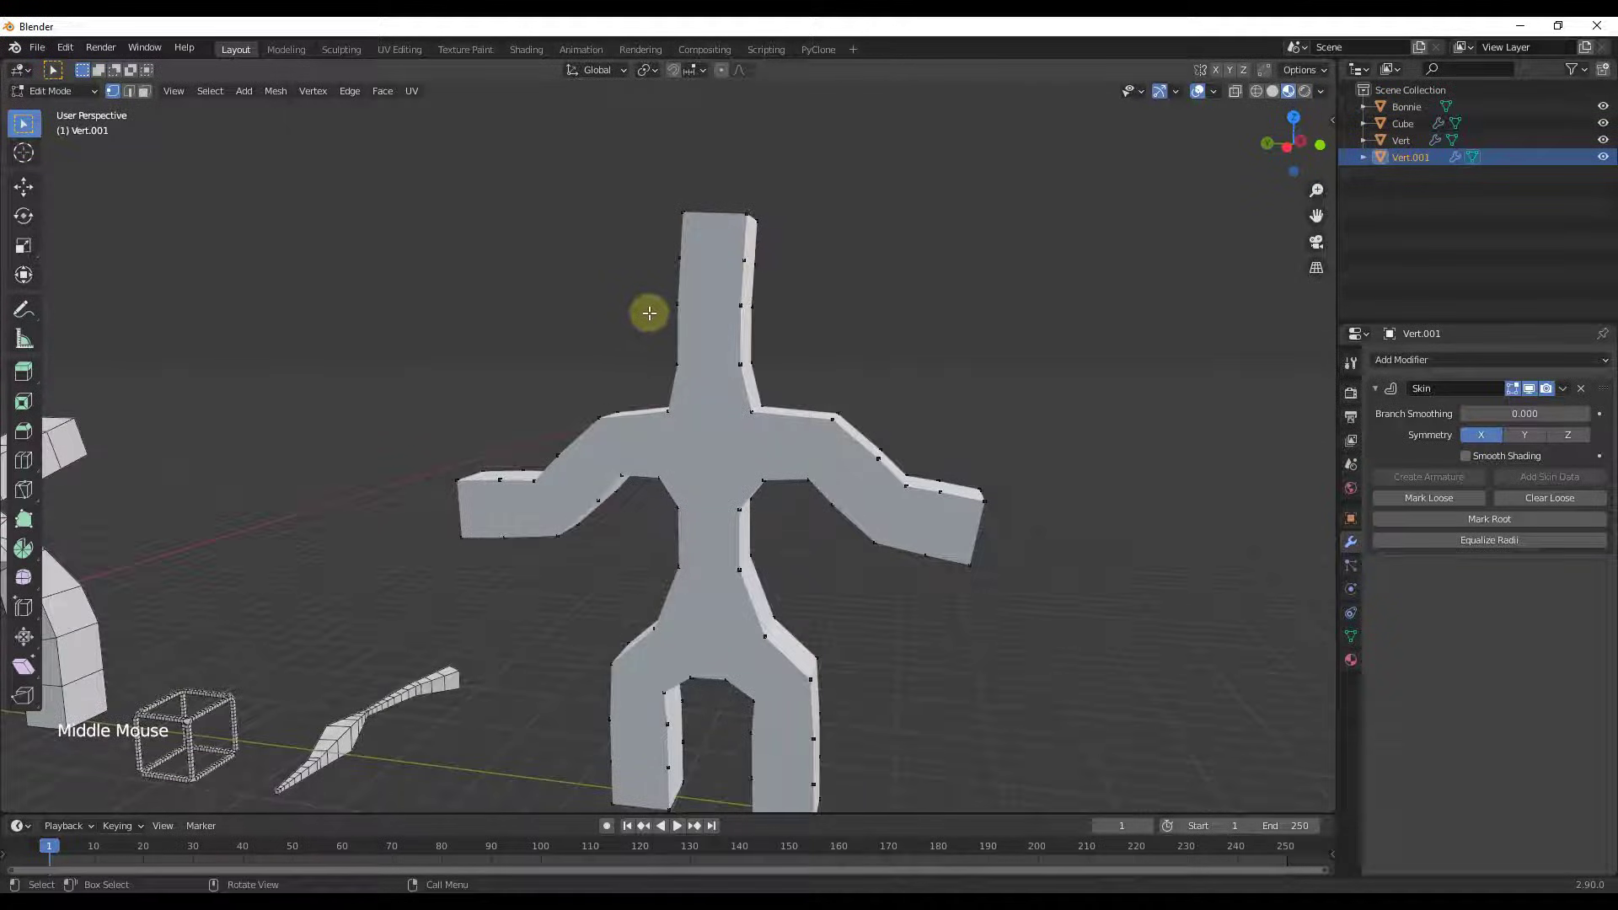
Resize the skin at box-selected vertices and enlarge the thickness around the neck and head.
left_click_drag(649, 313, 799, 364)
key("ctrl+a")
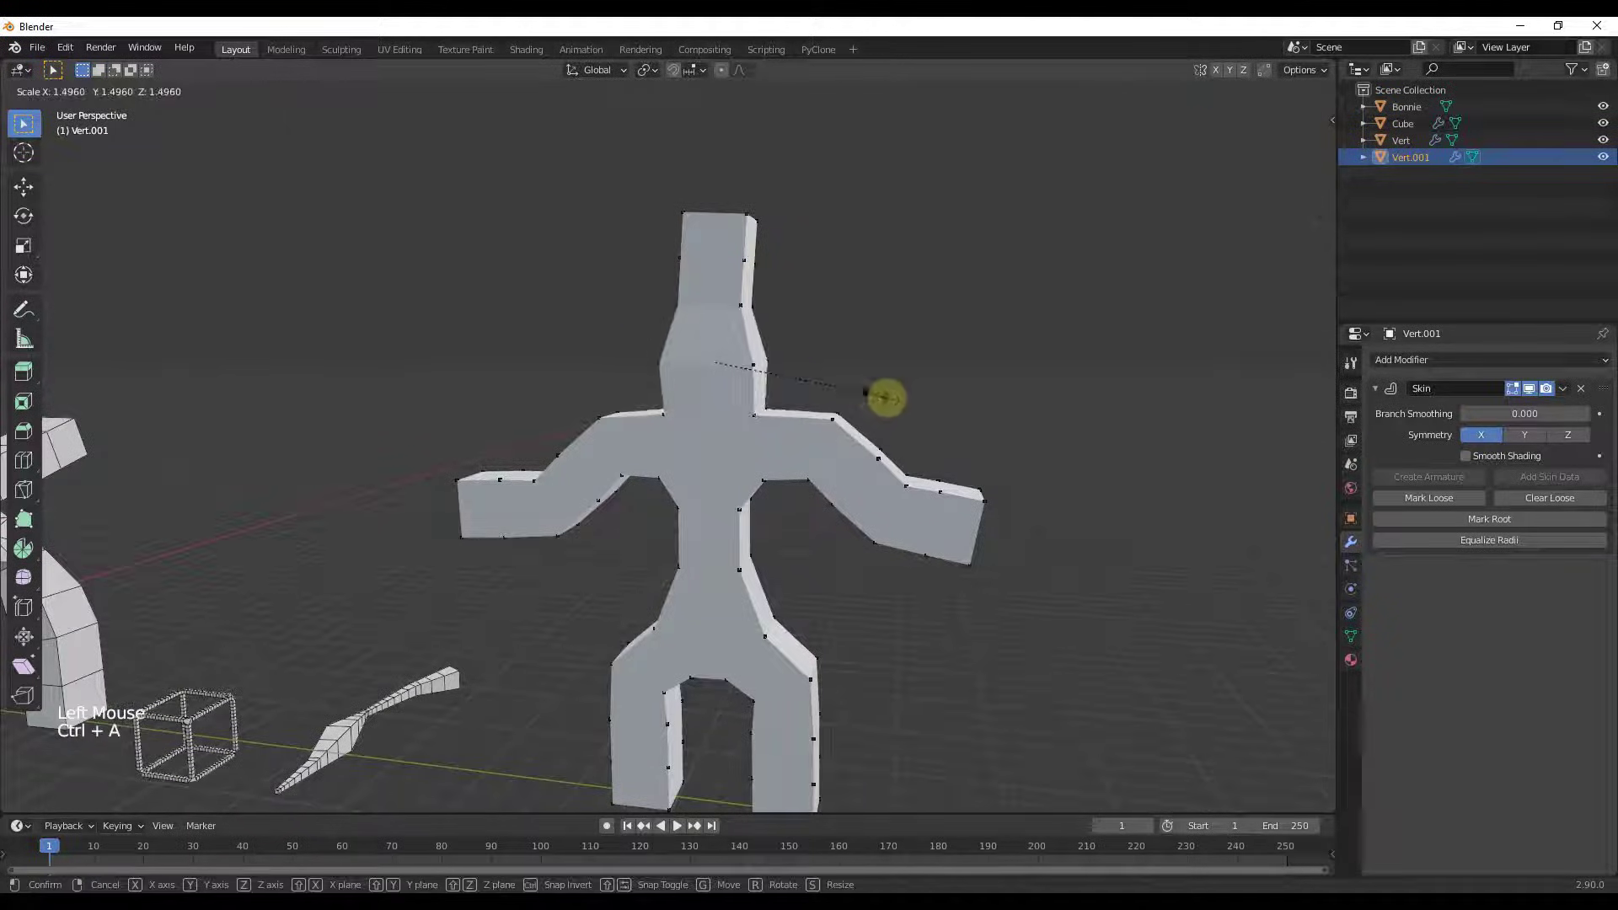
left_click(805, 375)
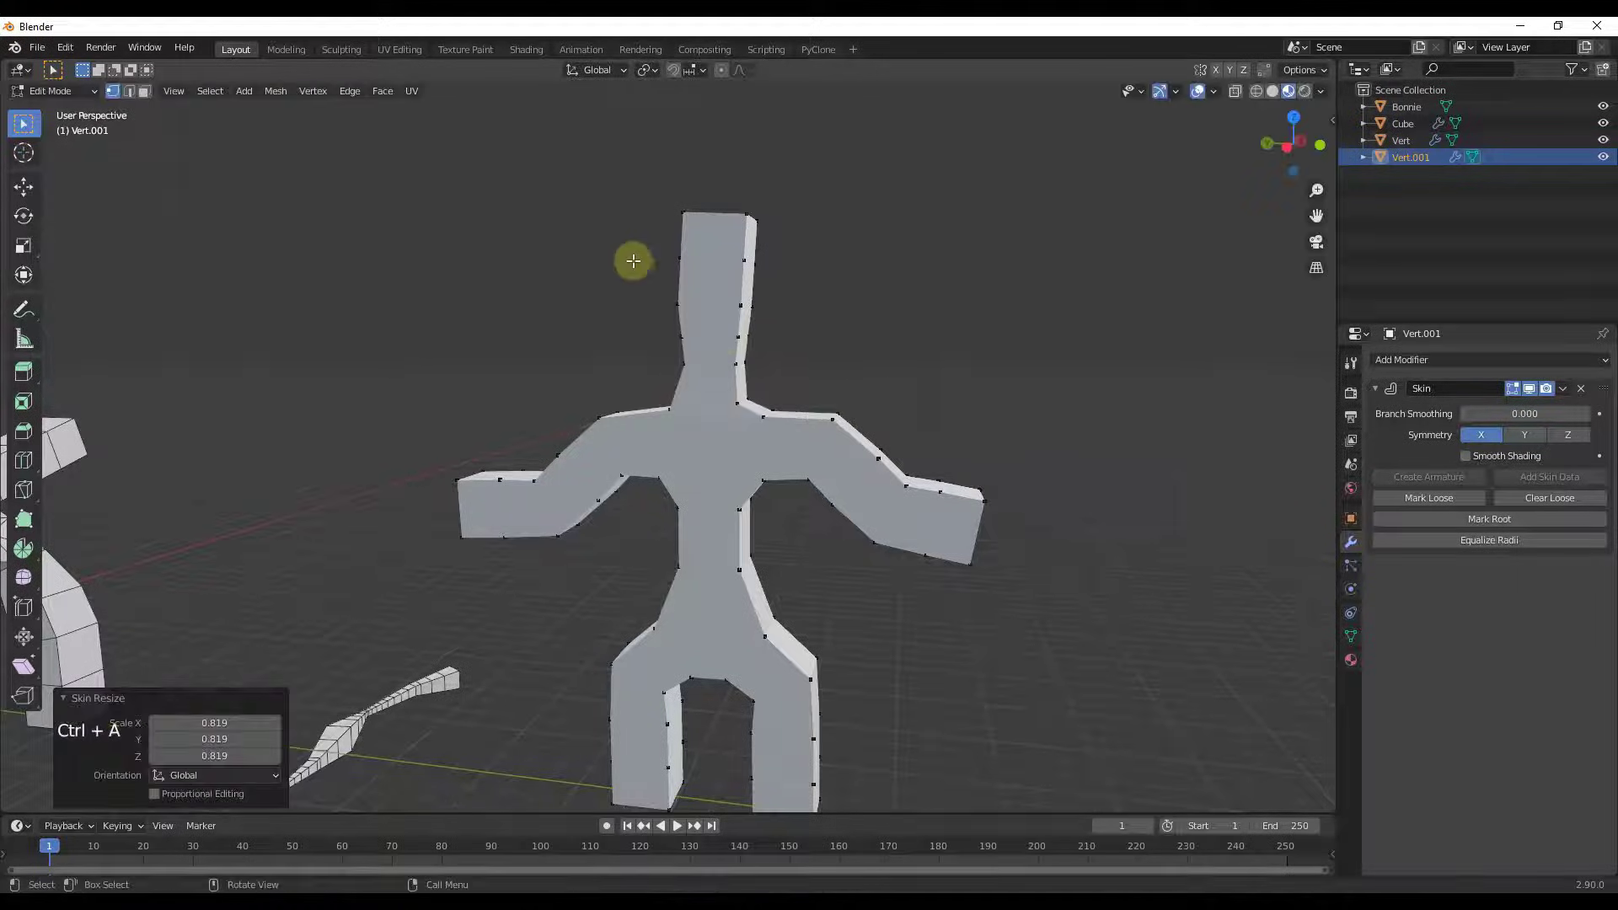
left_click_drag(632, 261, 823, 332)
key("ctrl+a")
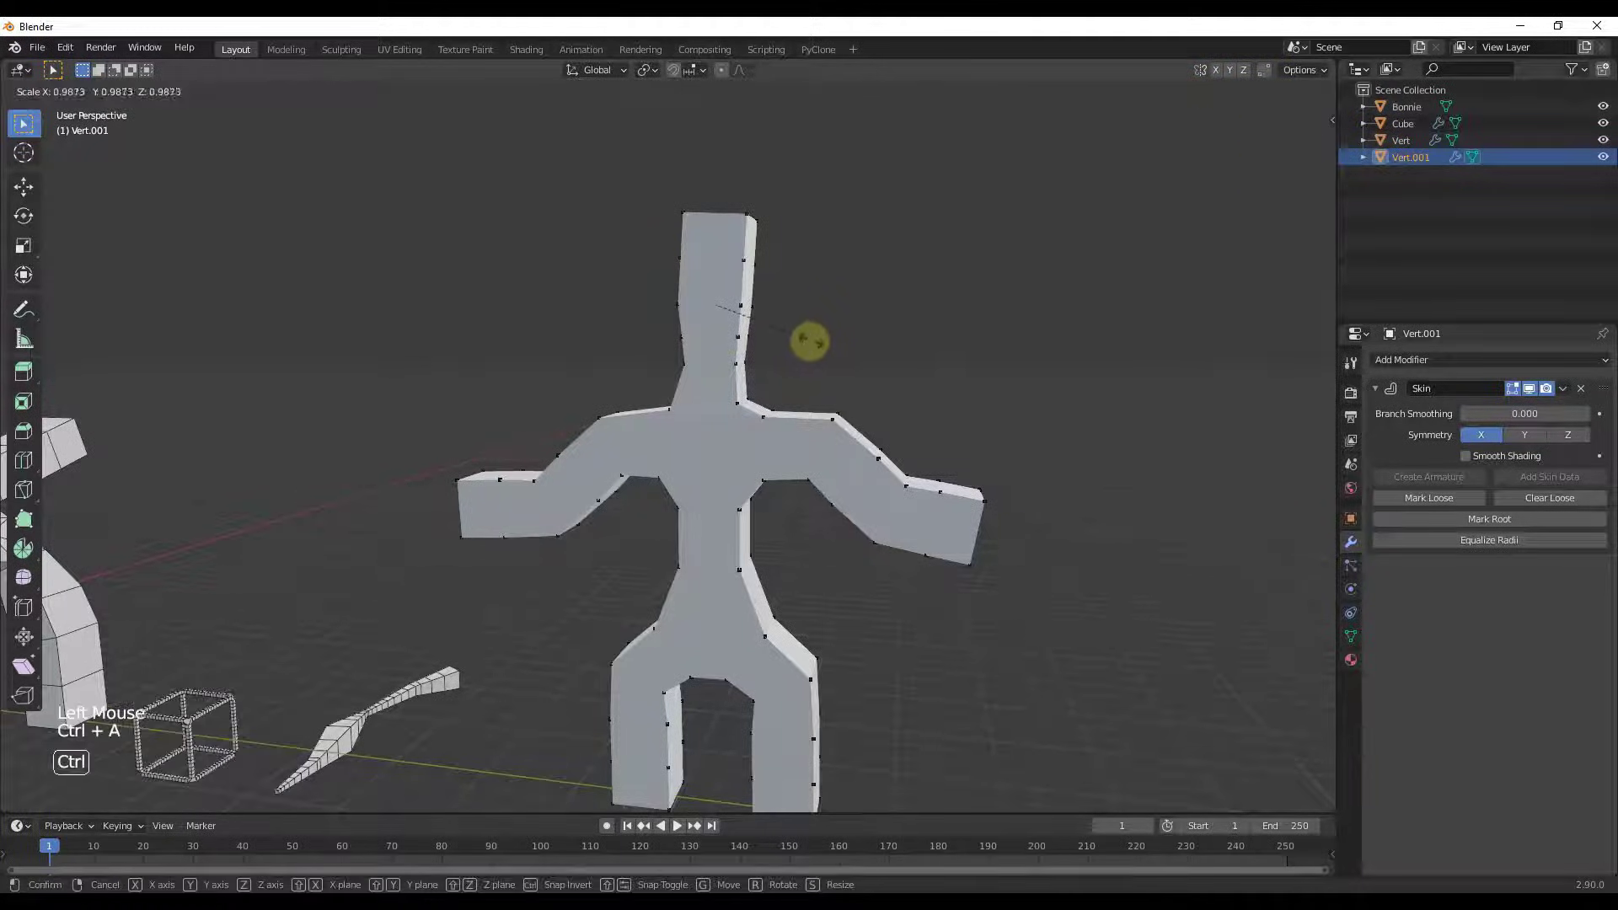
left_click(880, 345)
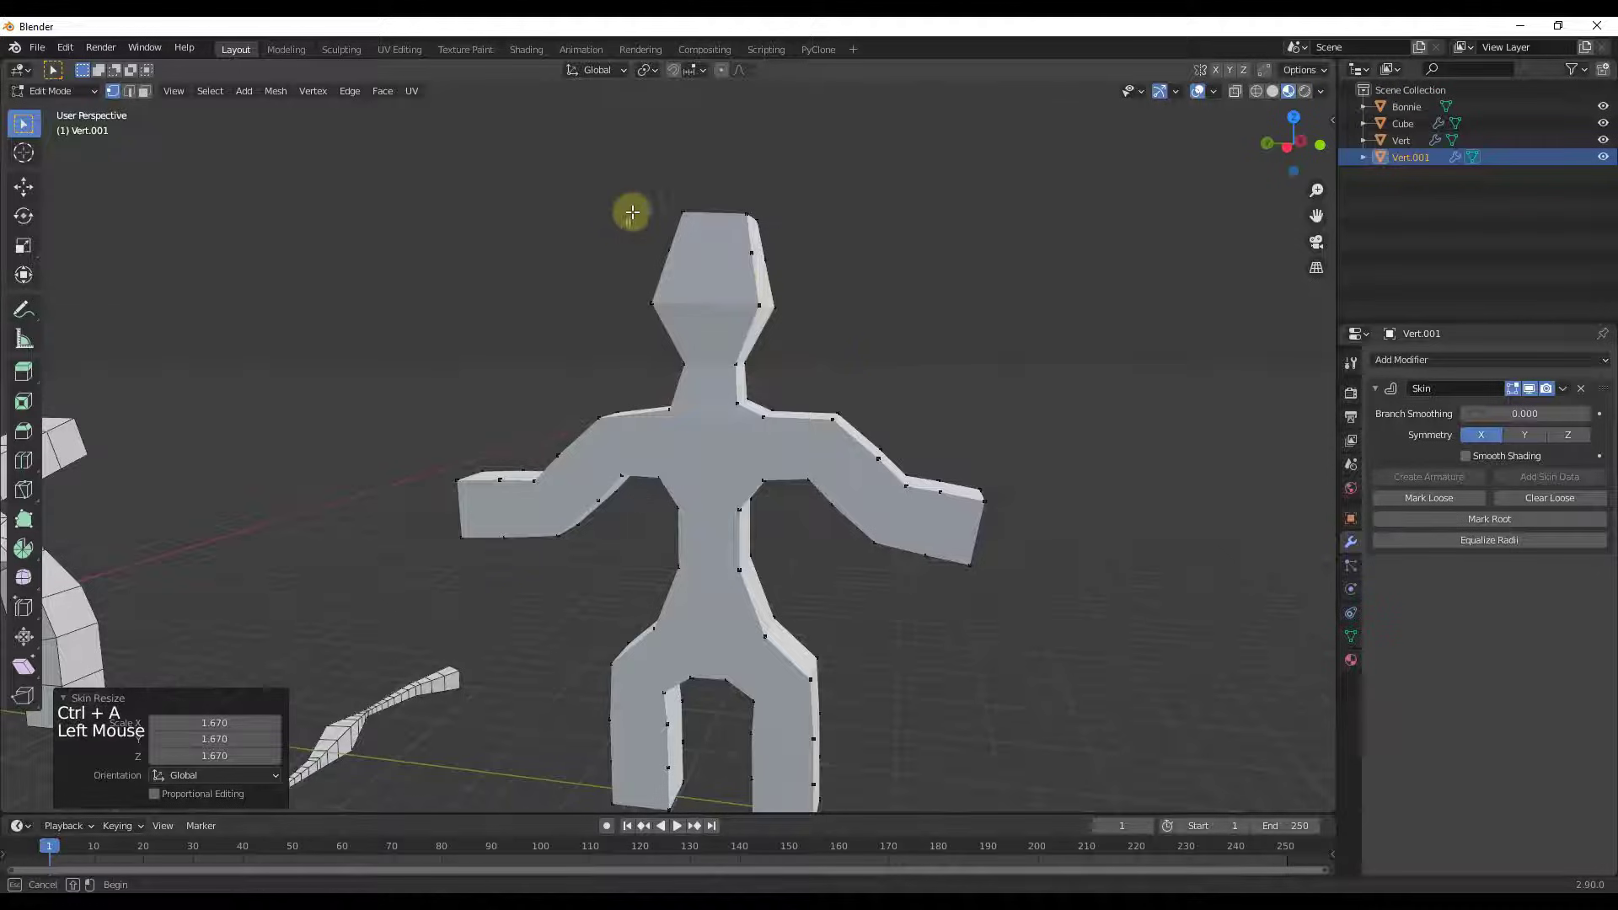
Shrink the head-top skin to 0.594 for a pointed tip and move the head vertices.
left_click_drag(632, 210, 841, 303)
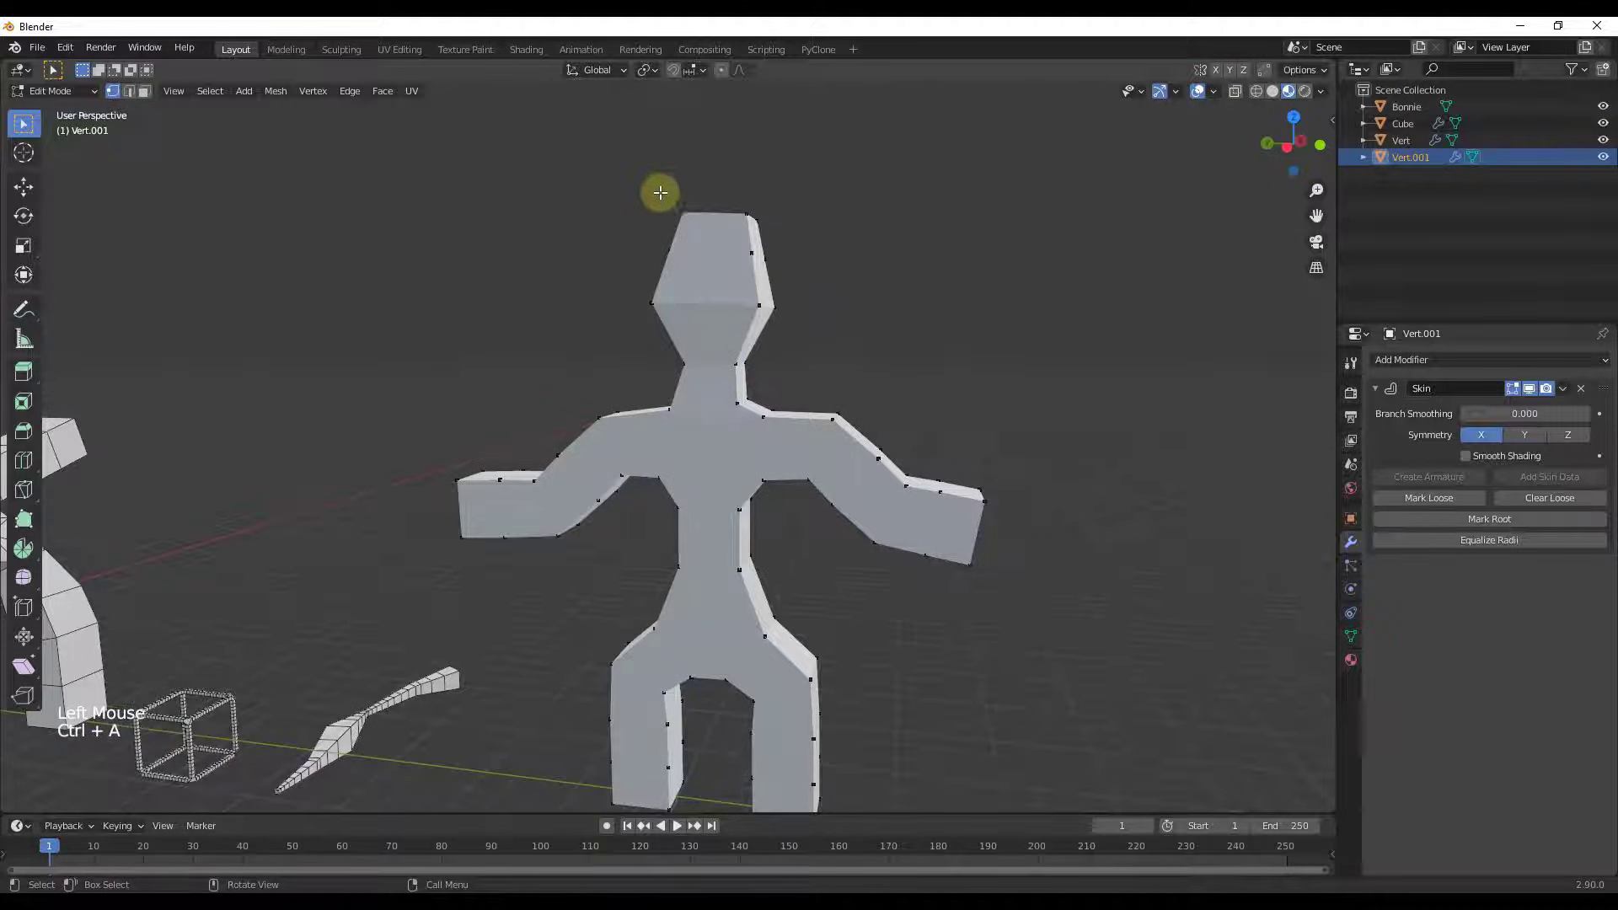
left_click_drag(660, 192, 838, 255)
key("ctrl+a")
left_click(842, 255)
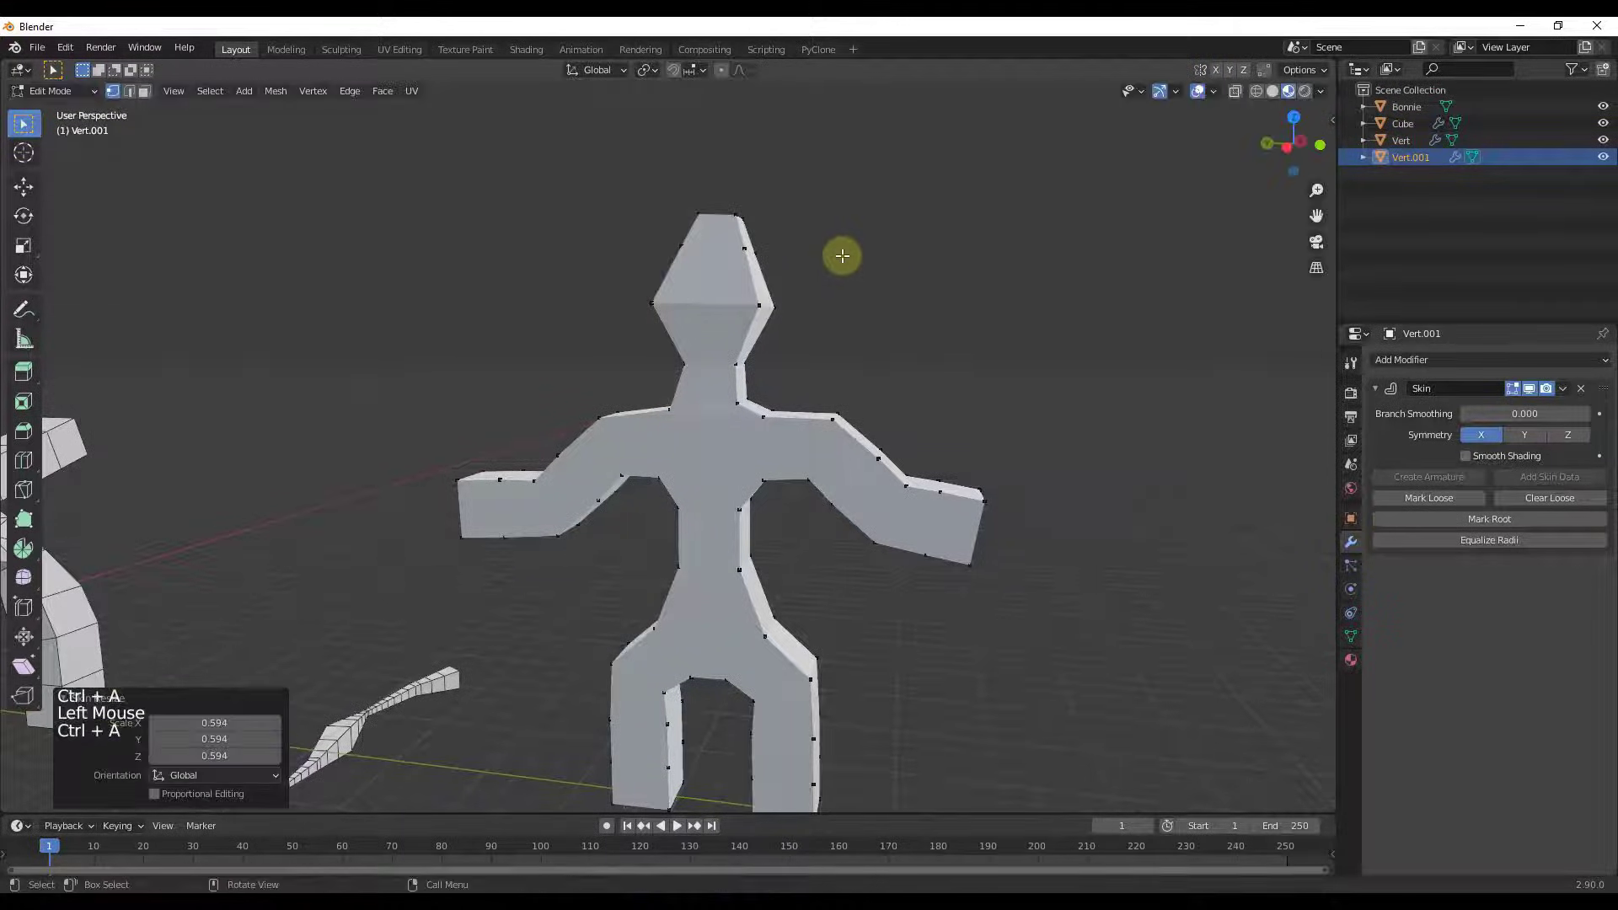
key("g")
scroll(914, 429, "down", 3)
middle_click_drag(914, 430, 1004, 469)
scroll(969, 498, "up", 2)
middle_click_drag(939, 524, 588, 463)
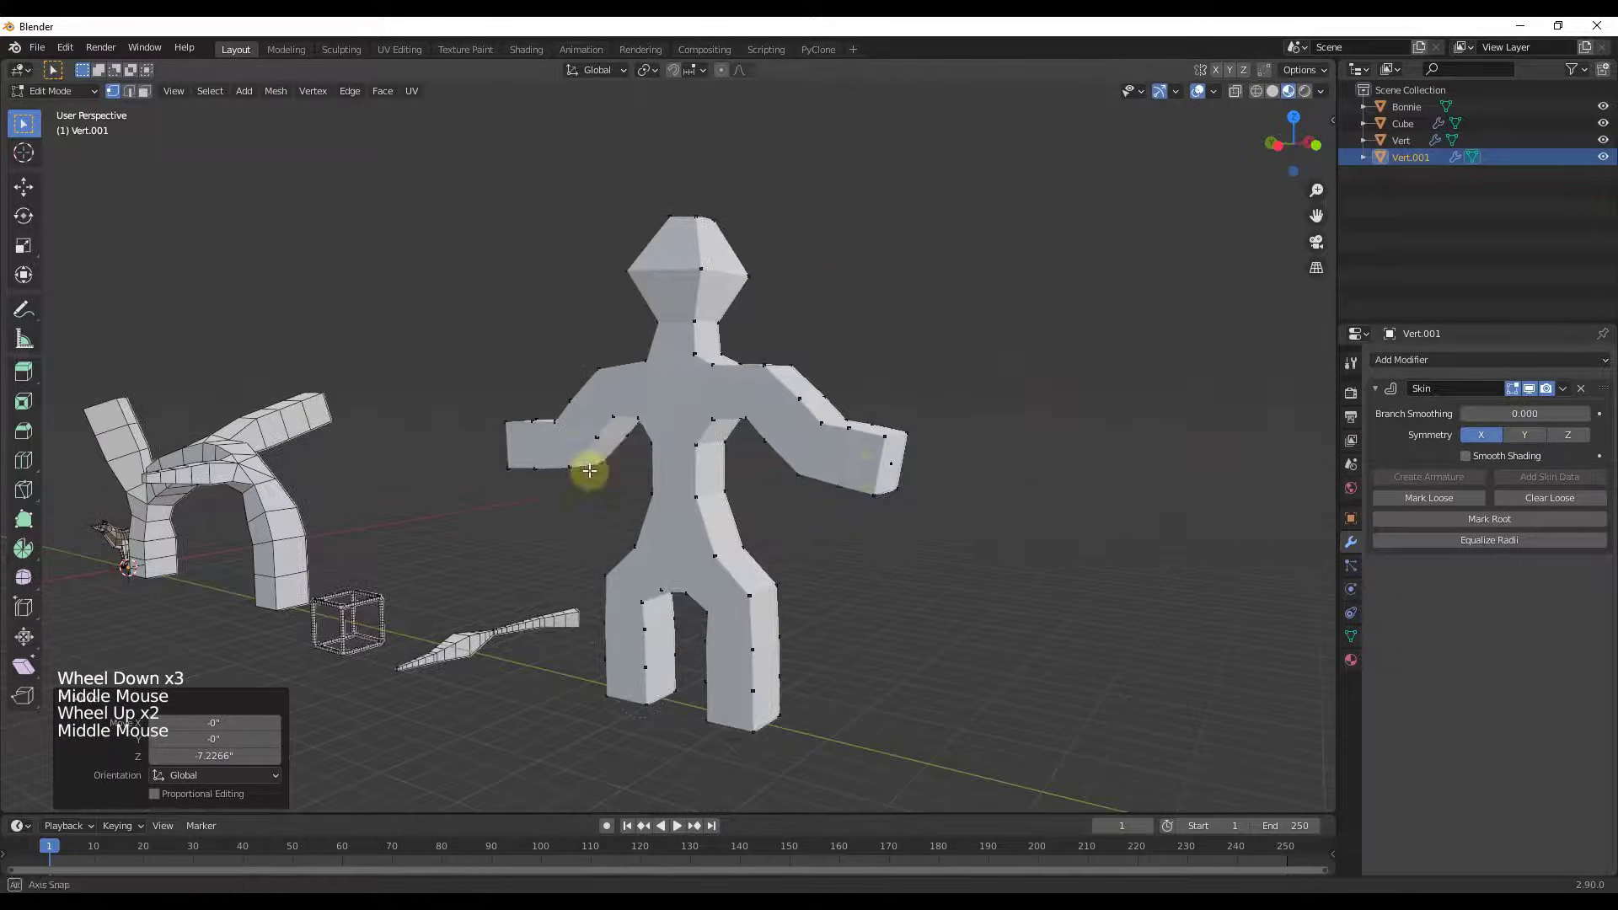
Add a Catmull-Clark Subdivision Surface modifier to Vert.001 and return to Object Mode.
left_click(1459, 368)
left_click(1260, 629)
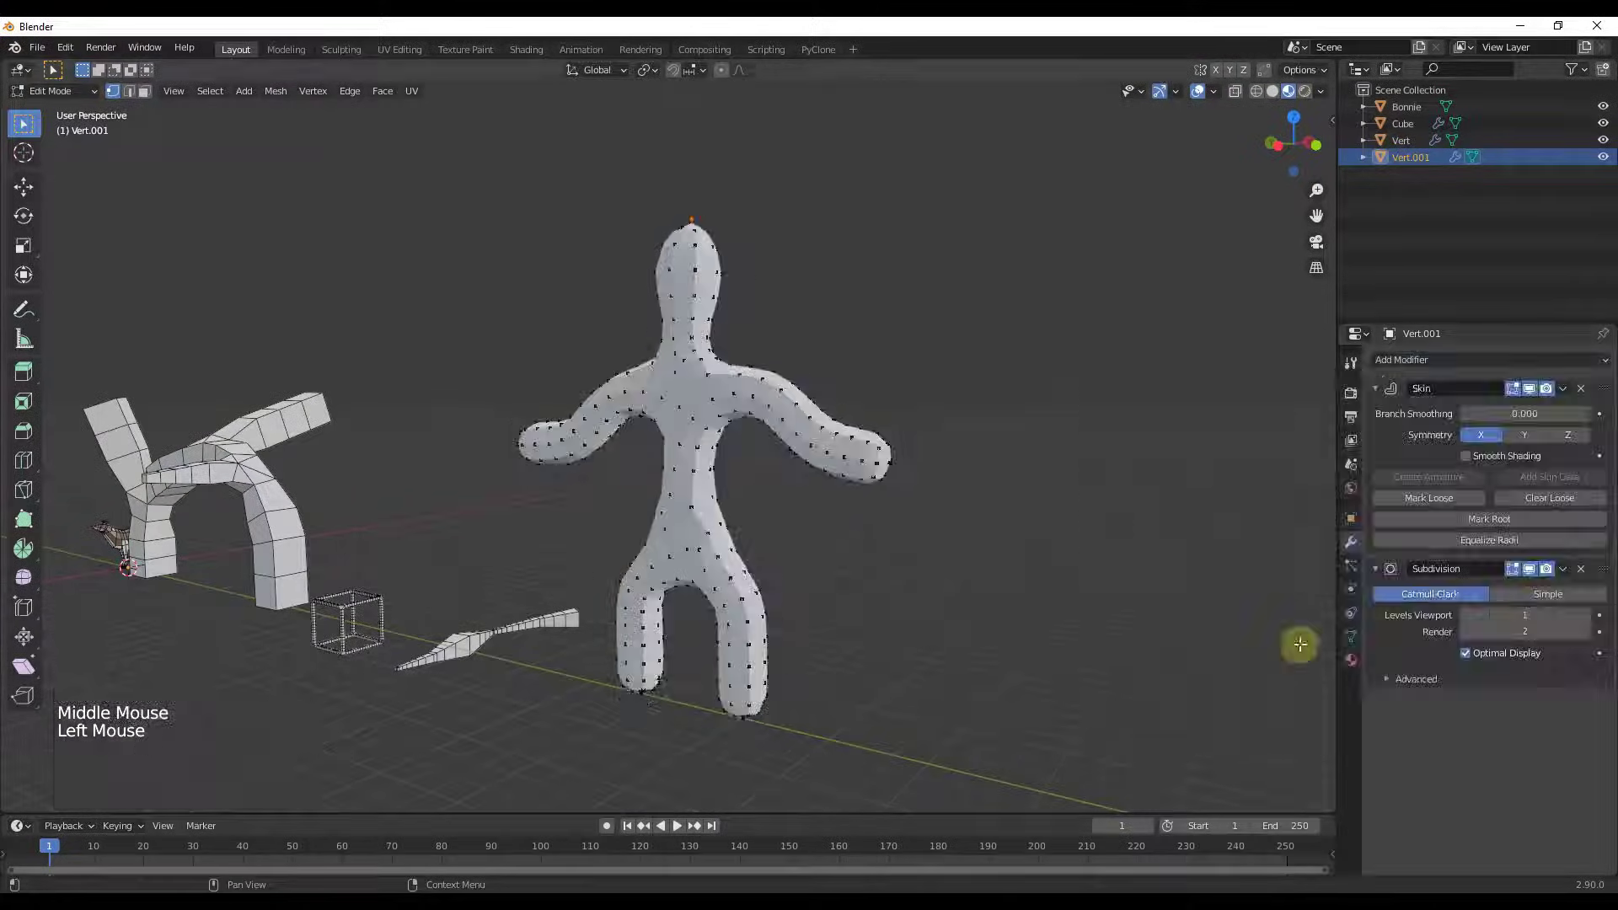
scroll(758, 446, "up", 2)
scroll(748, 379, "down", 2)
scroll(798, 478, "up", 2)
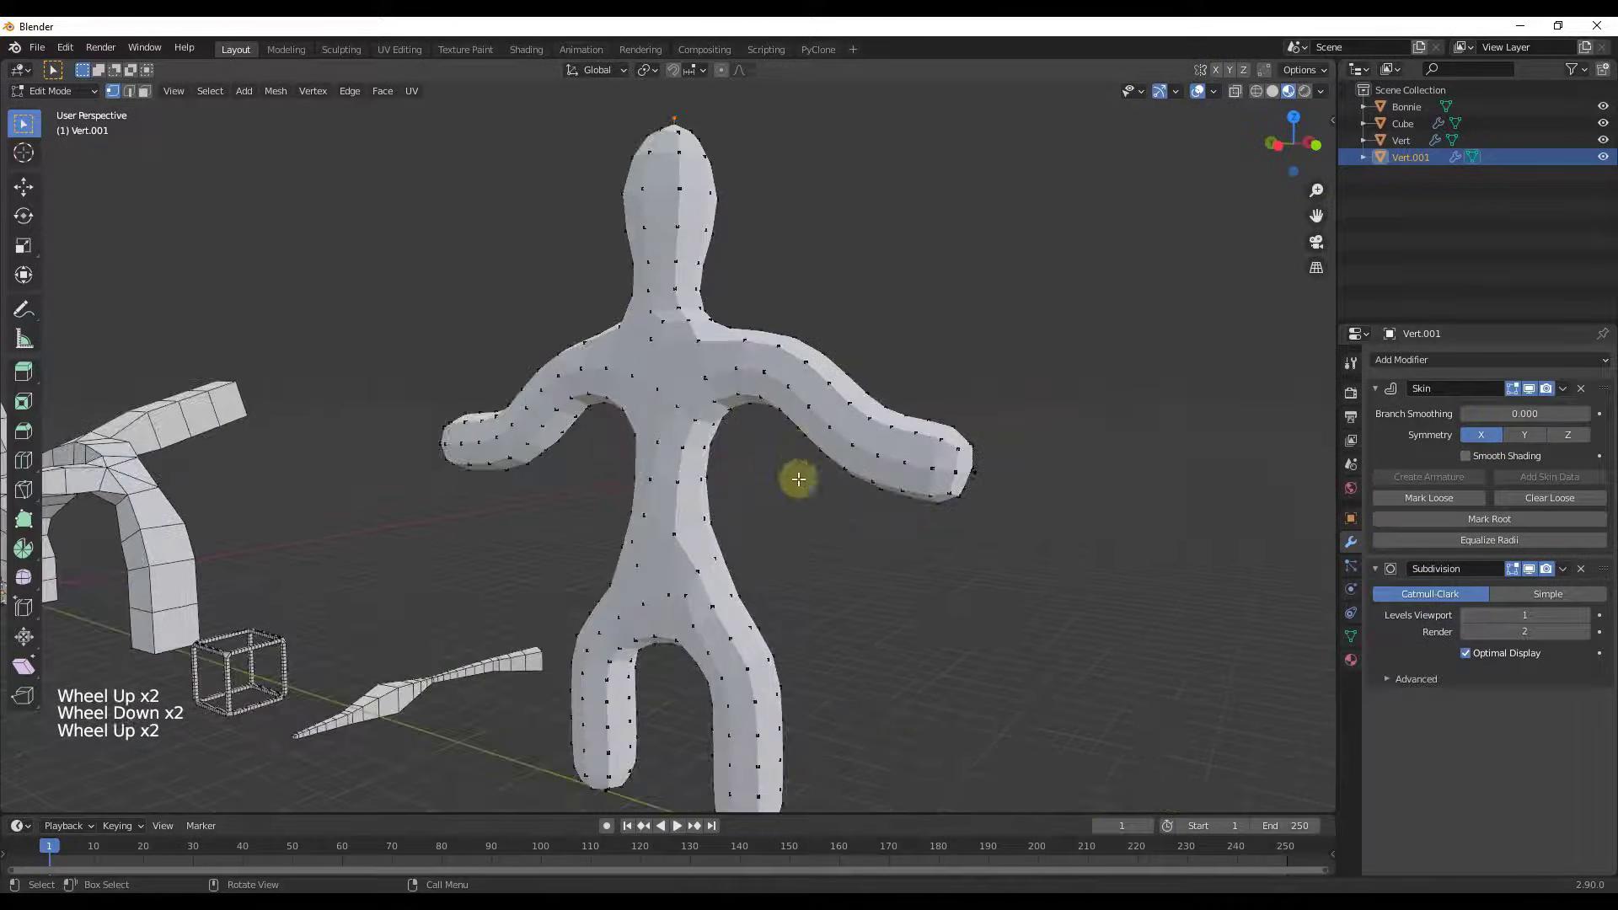
middle_click_drag(799, 479, 895, 532)
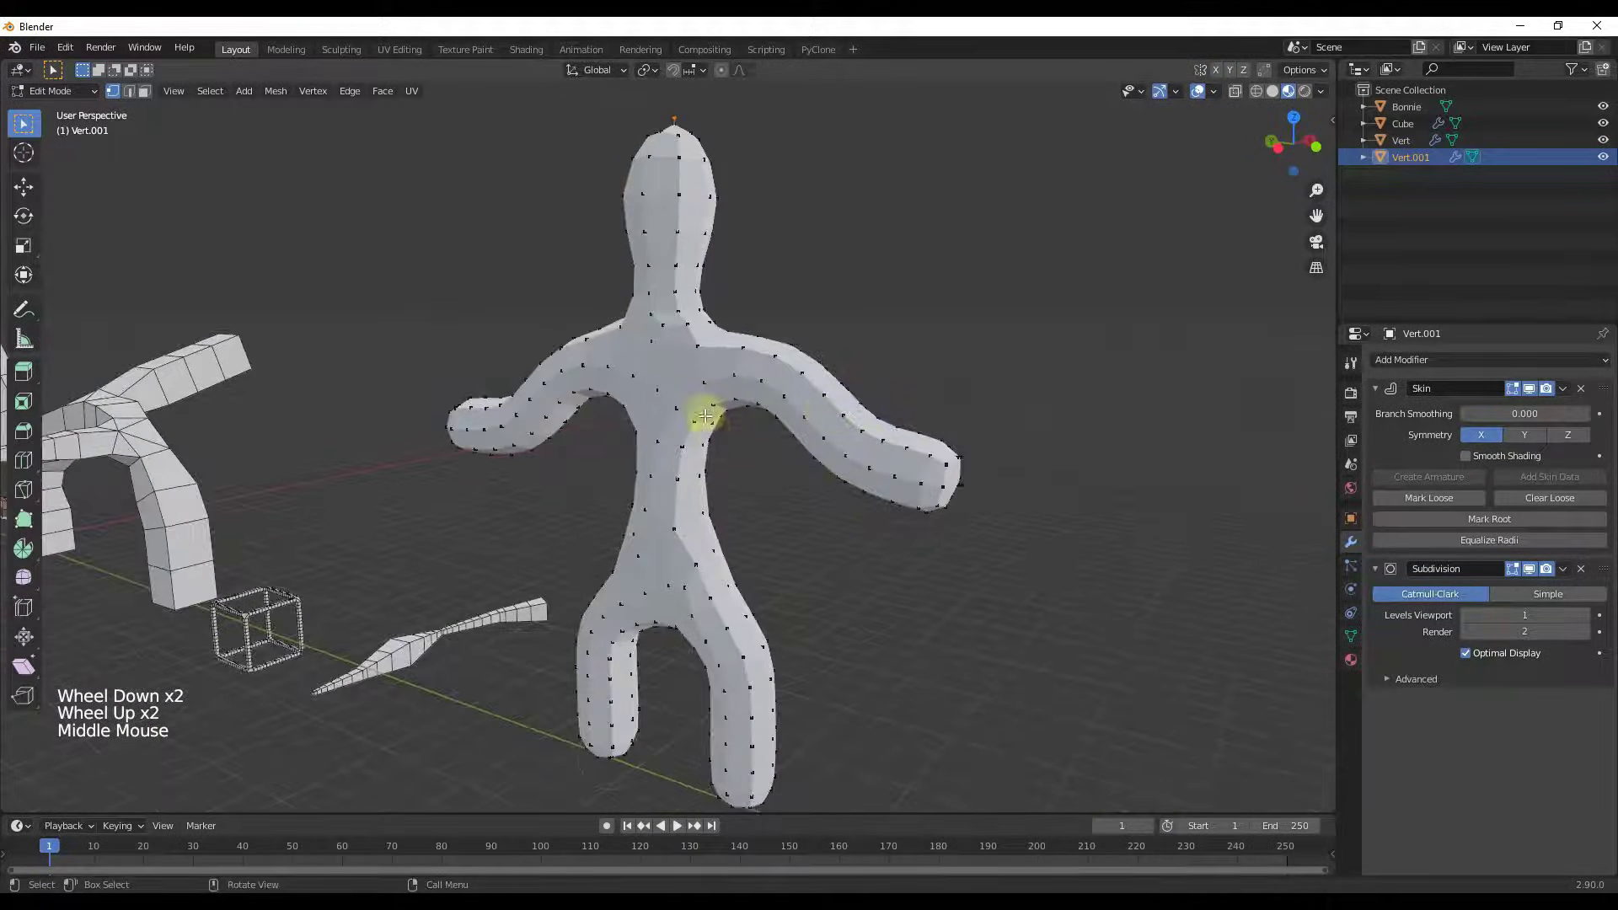
key("Tab")
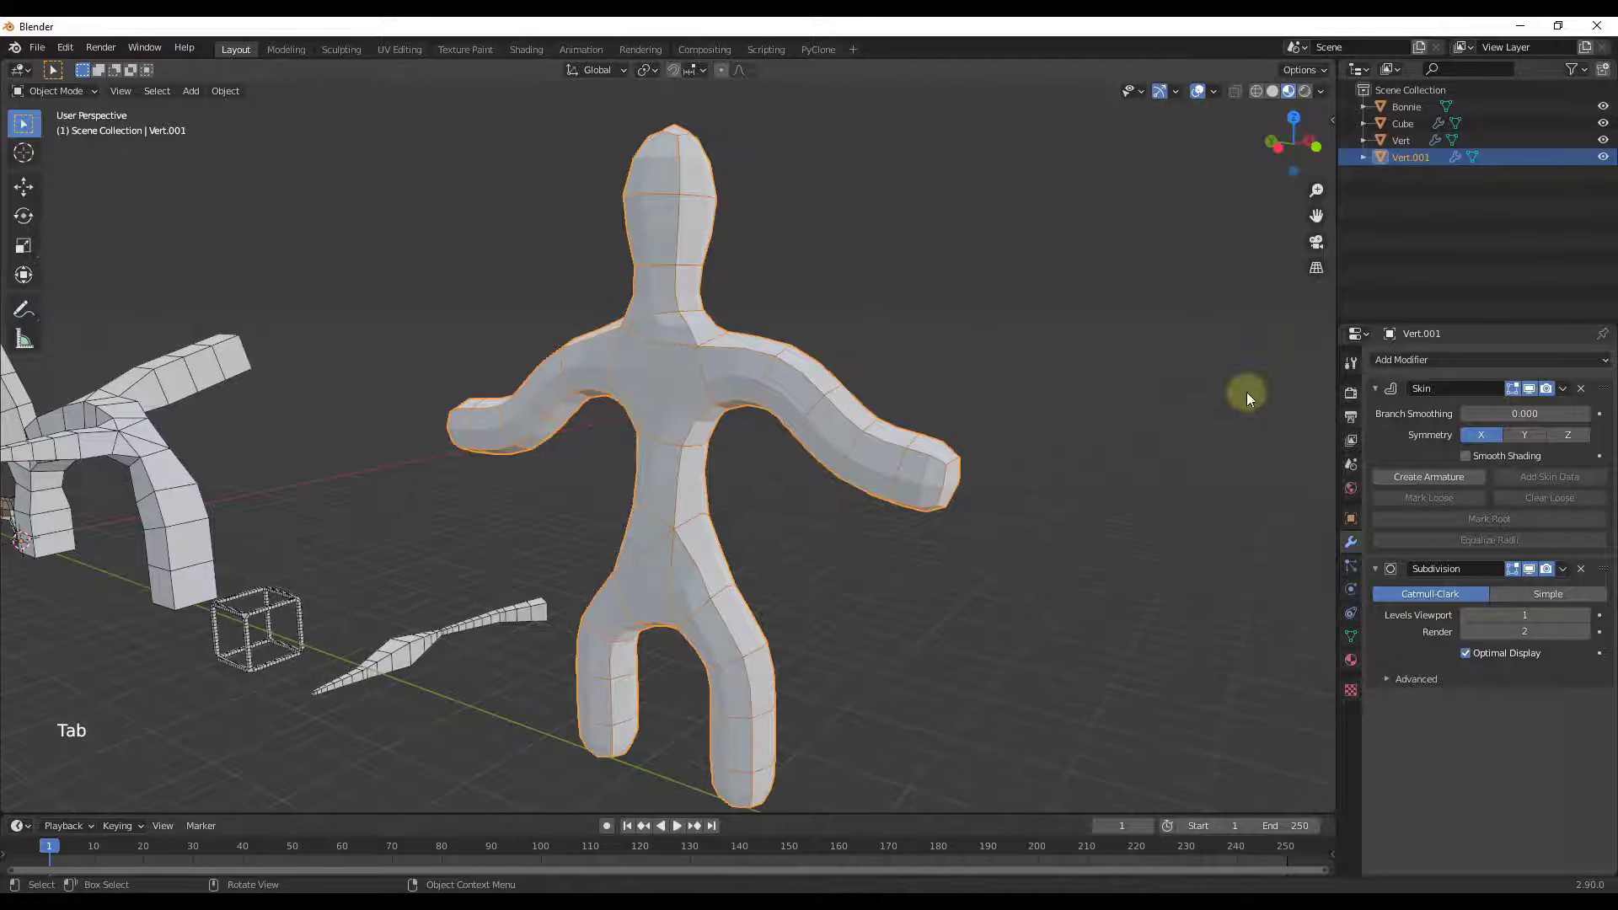
Change the Skin modifier's symmetry axes and raise its Branch Smoothing.
left_click(1565, 434)
left_click(1481, 434)
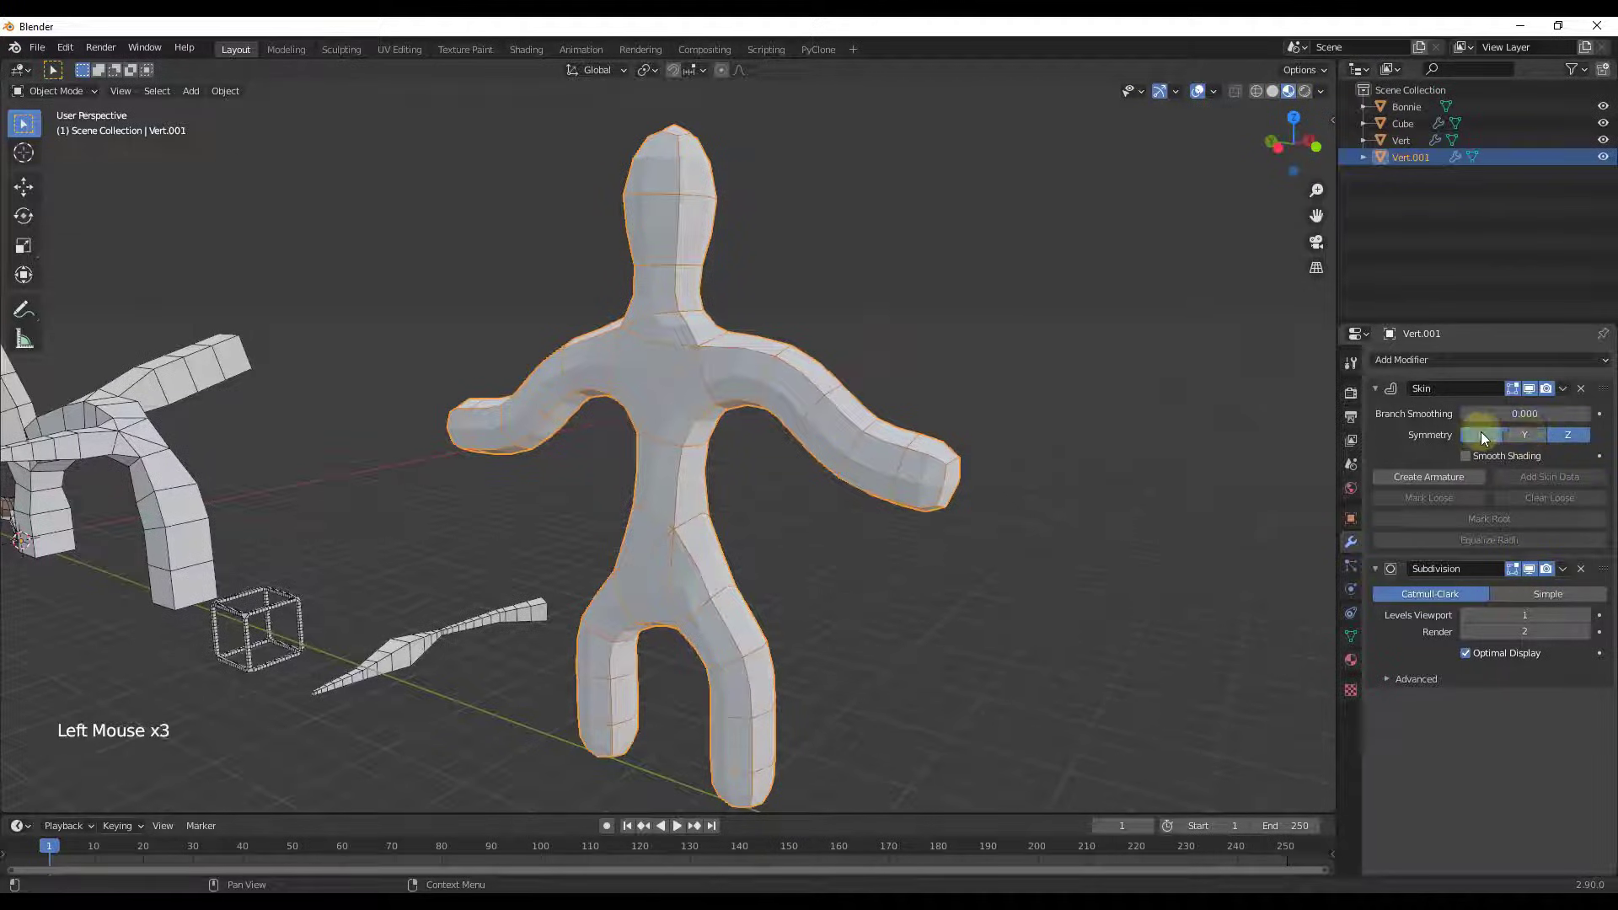
left_click(1536, 434)
mouse_move(1502, 414)
left_mouse_down()
mouse_move(1481, 408)
mouse_move(1560, 422)
mouse_move(1503, 408)
mouse_move(1530, 430)
mouse_move(1551, 420)
left_mouse_up()
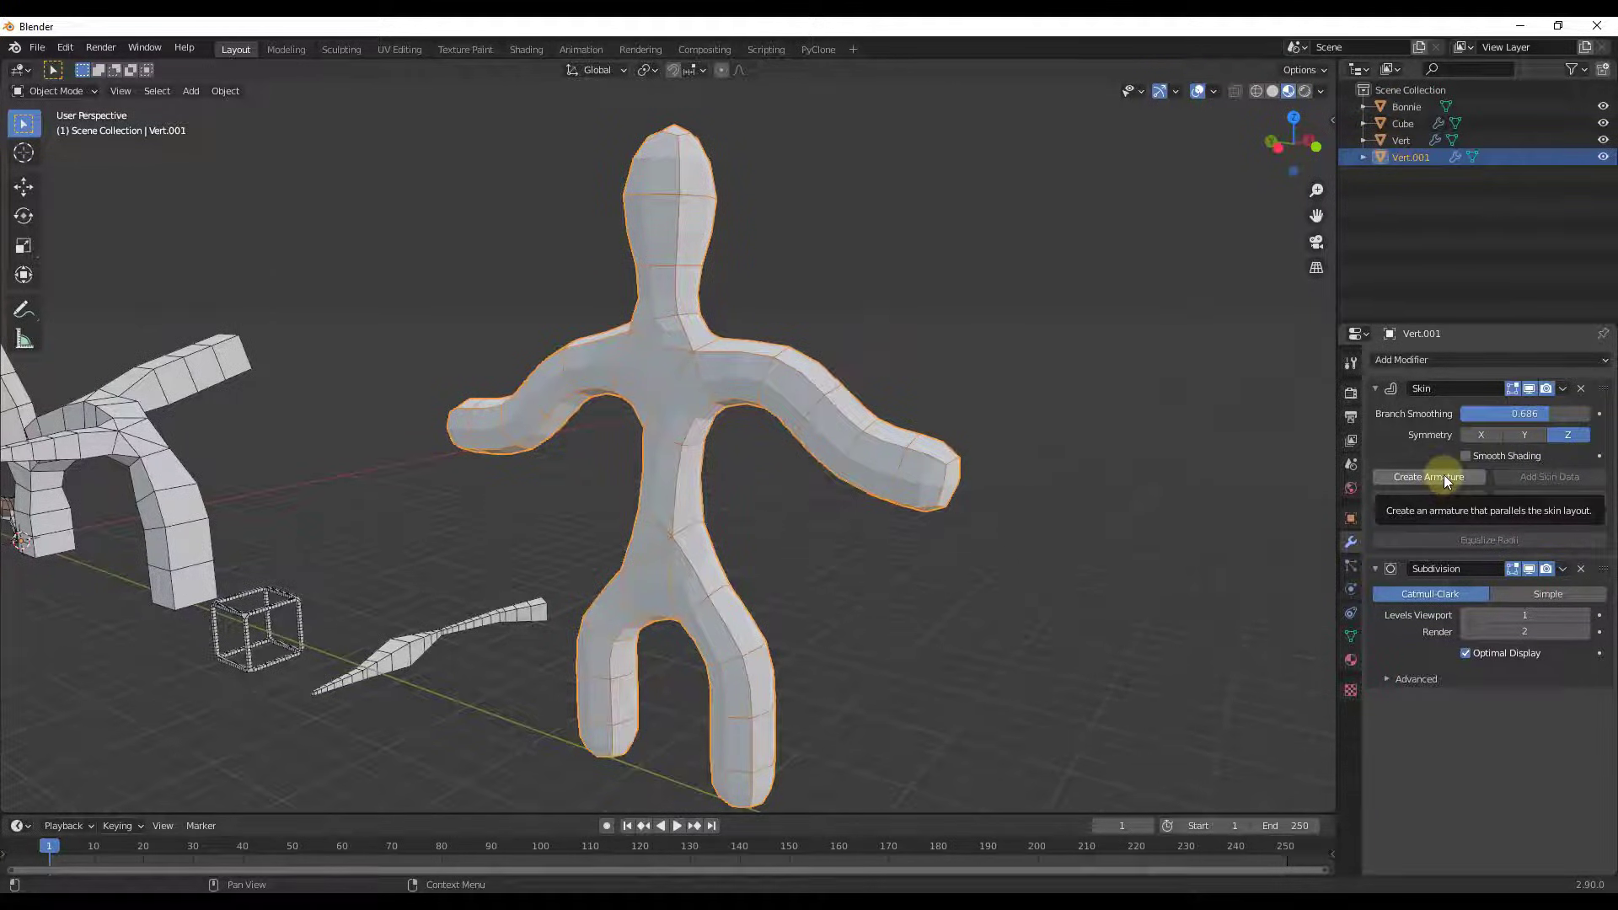
Create an armature from the skin and orbit to a front view of the rig.
left_click(1448, 478)
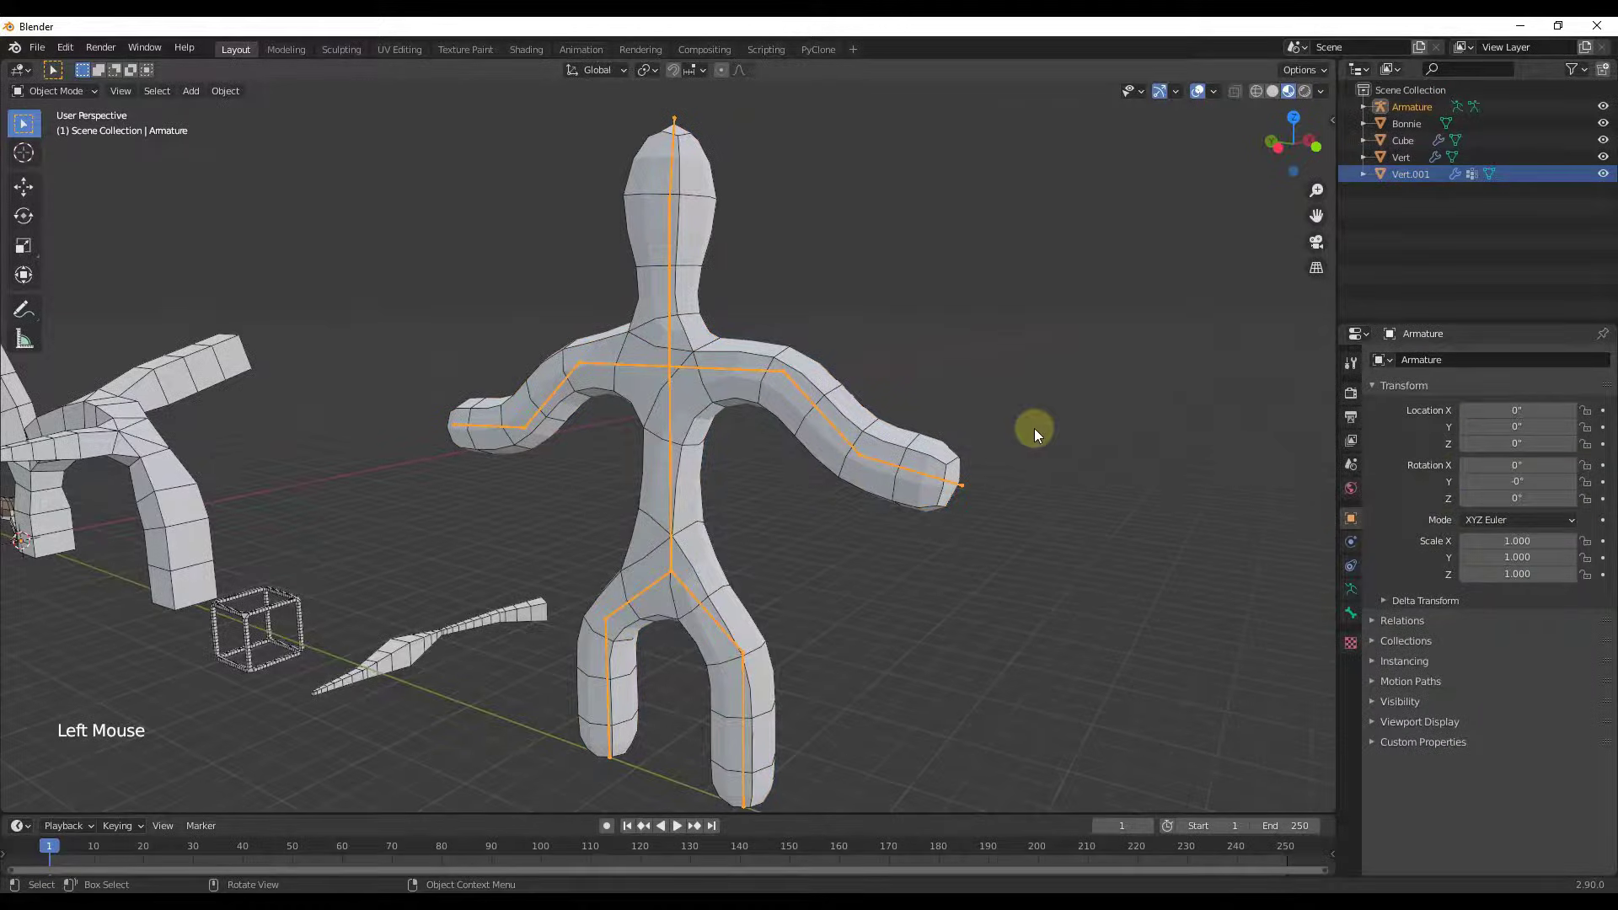
middle_click_drag(1035, 428, 197, 473)
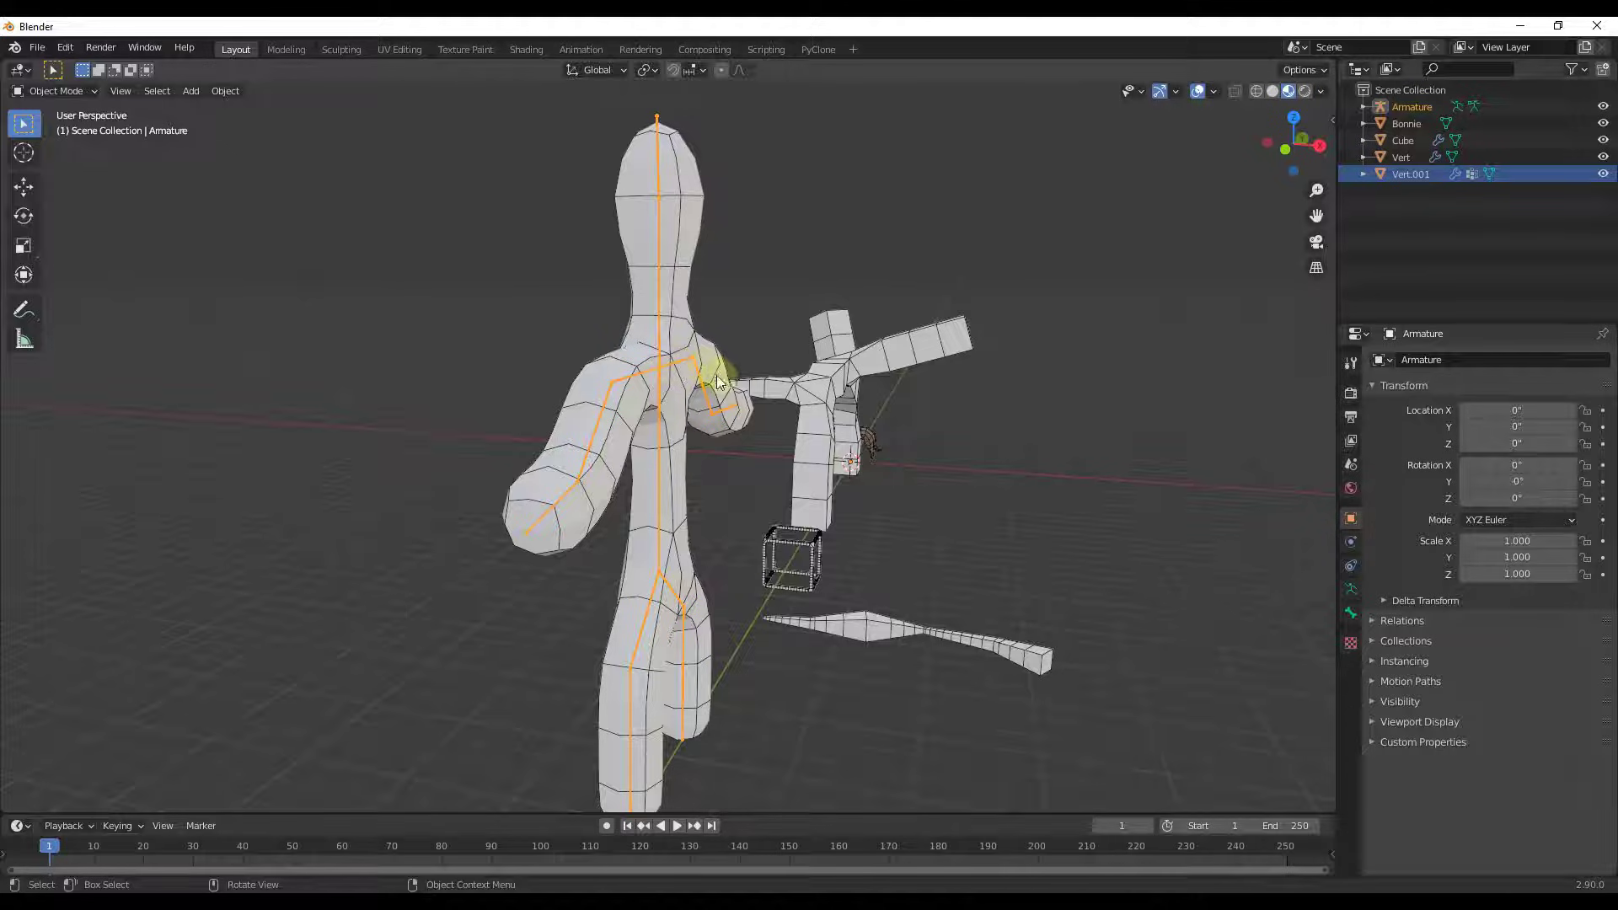
middle_click_drag(650, 452, 706, 587)
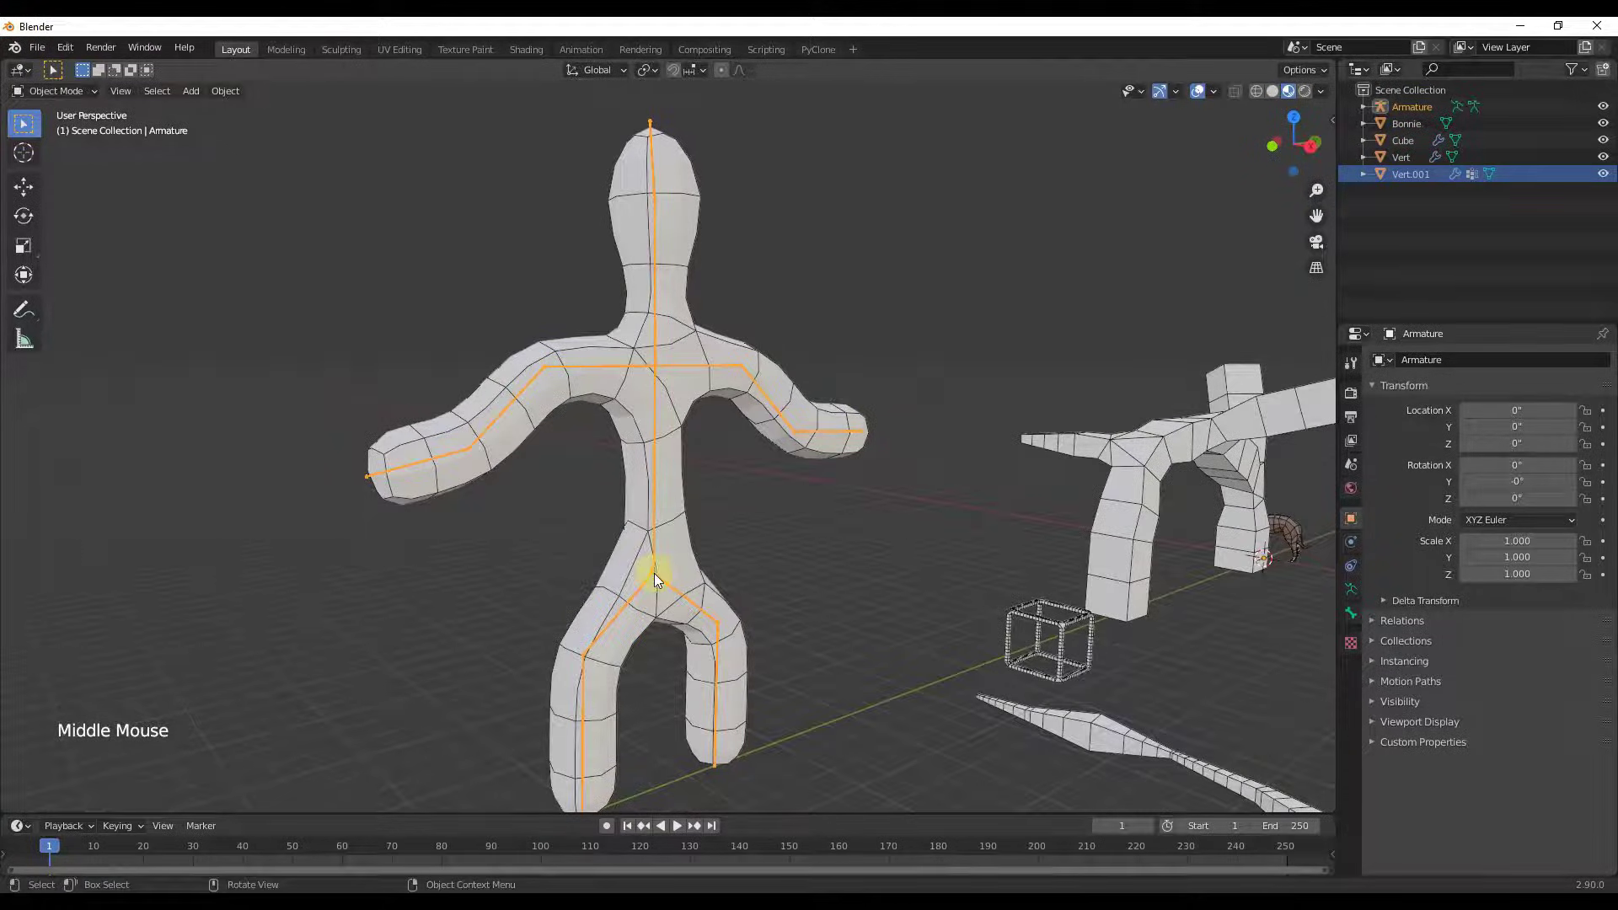
Cancel the stray move and switch the armature into Pose Mode.
key("g")
key("Escape")
left_click(71, 96)
left_click(65, 152)
Bend the left forearm bone about 96° around Z down toward the hip.
left_click_drag(332, 442, 388, 515)
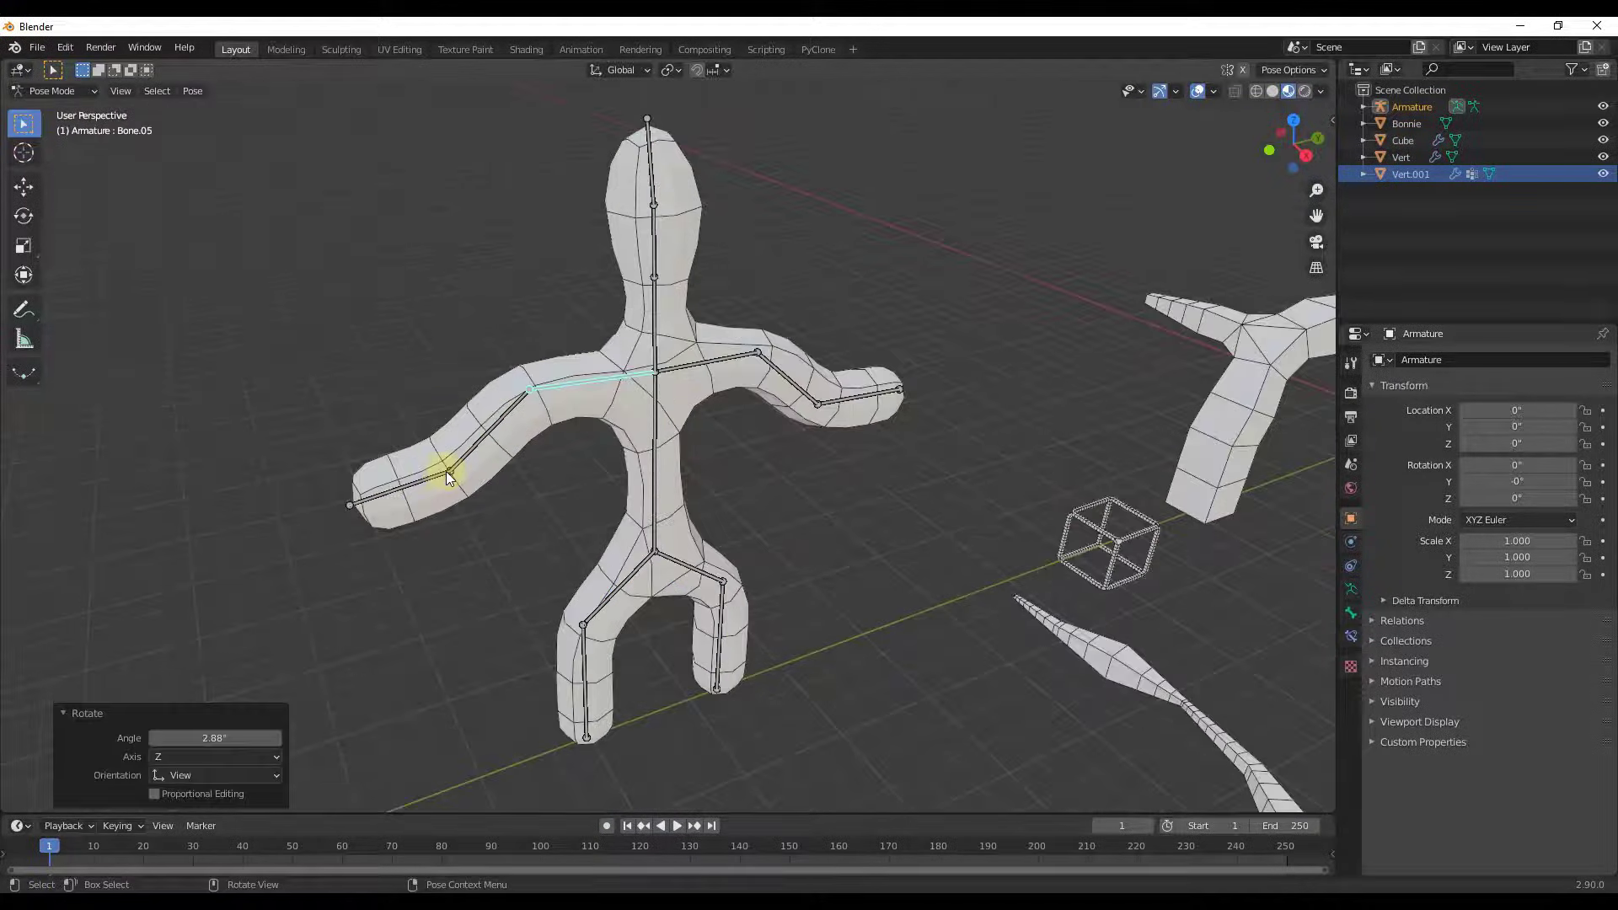
left_click(448, 478)
key("r")
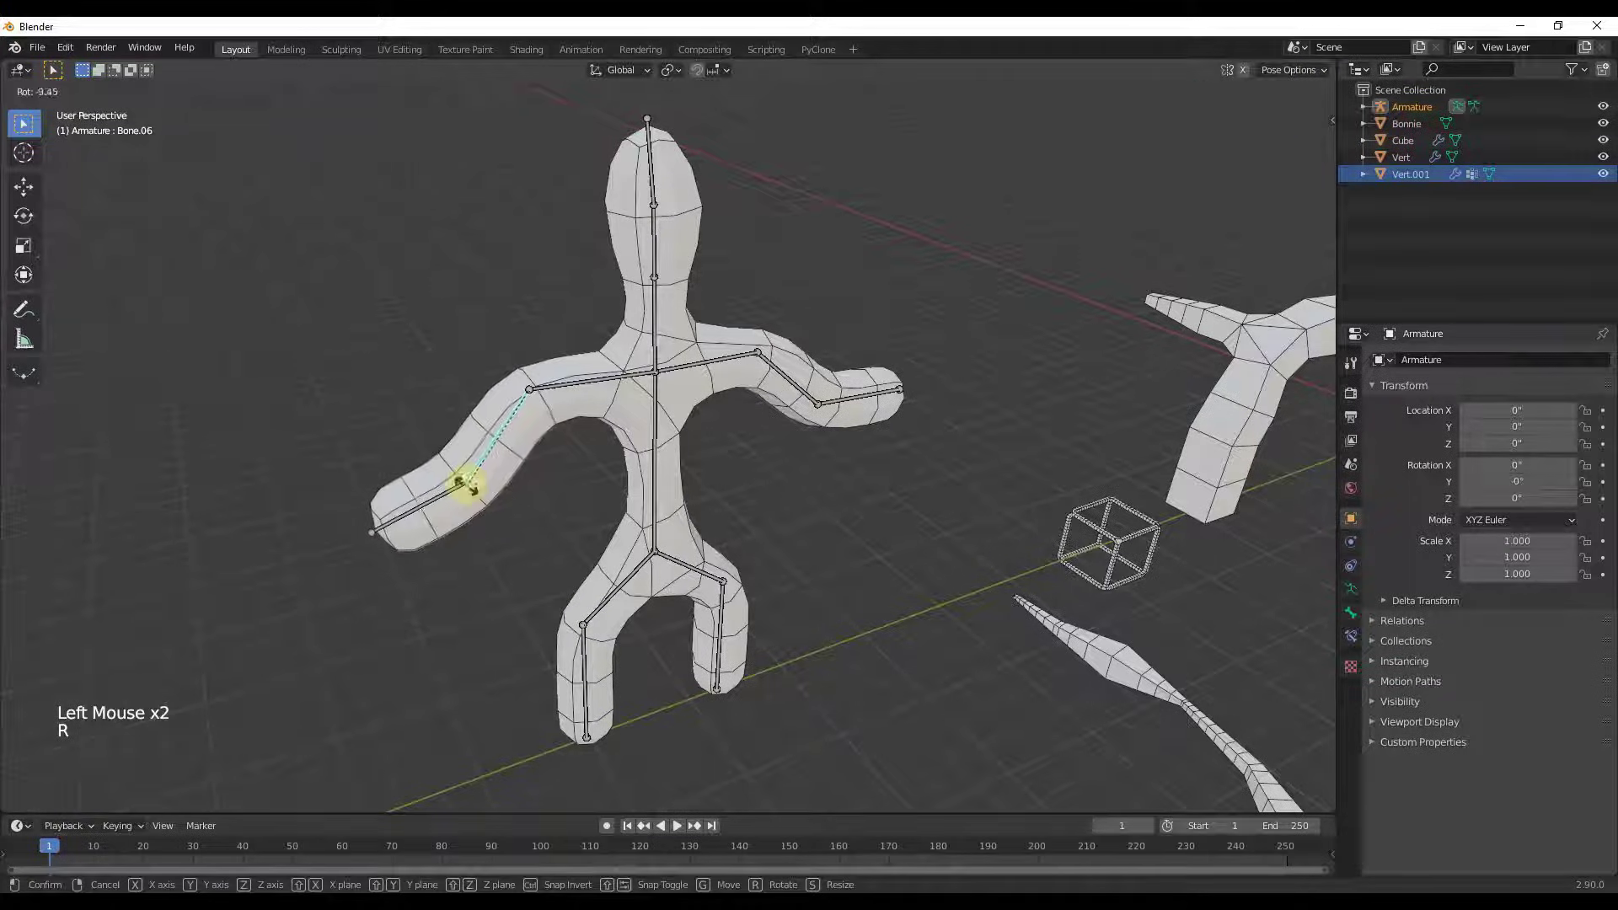
key("x")
key("z")
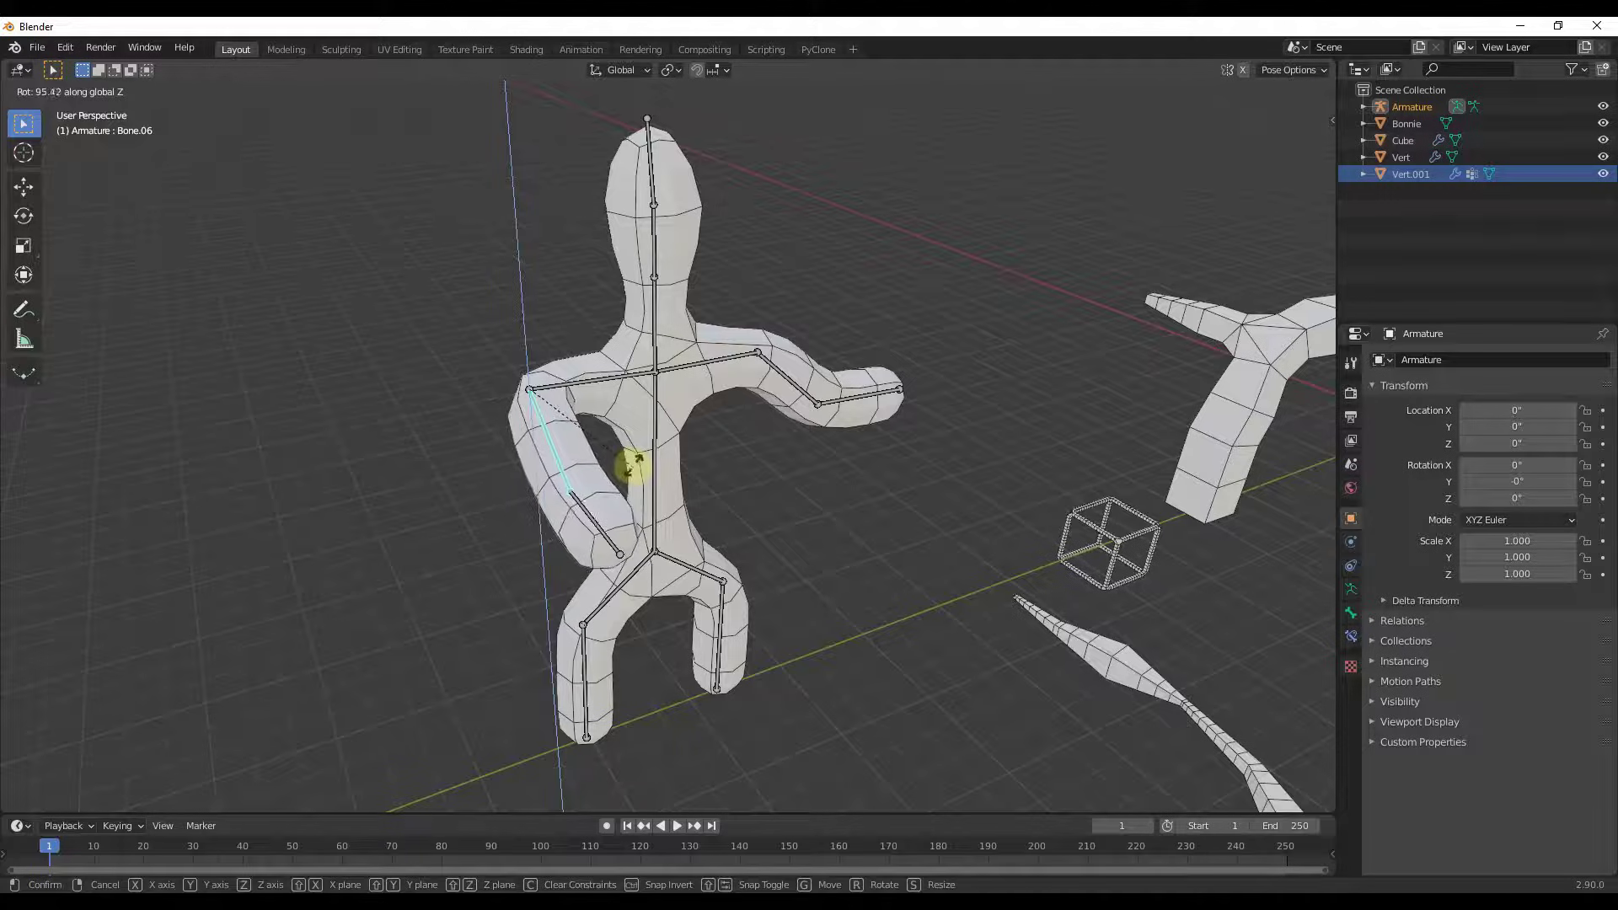
left_click(632, 463)
Rotate the left upper-arm bone slightly.
left_click(756, 352)
key("e")
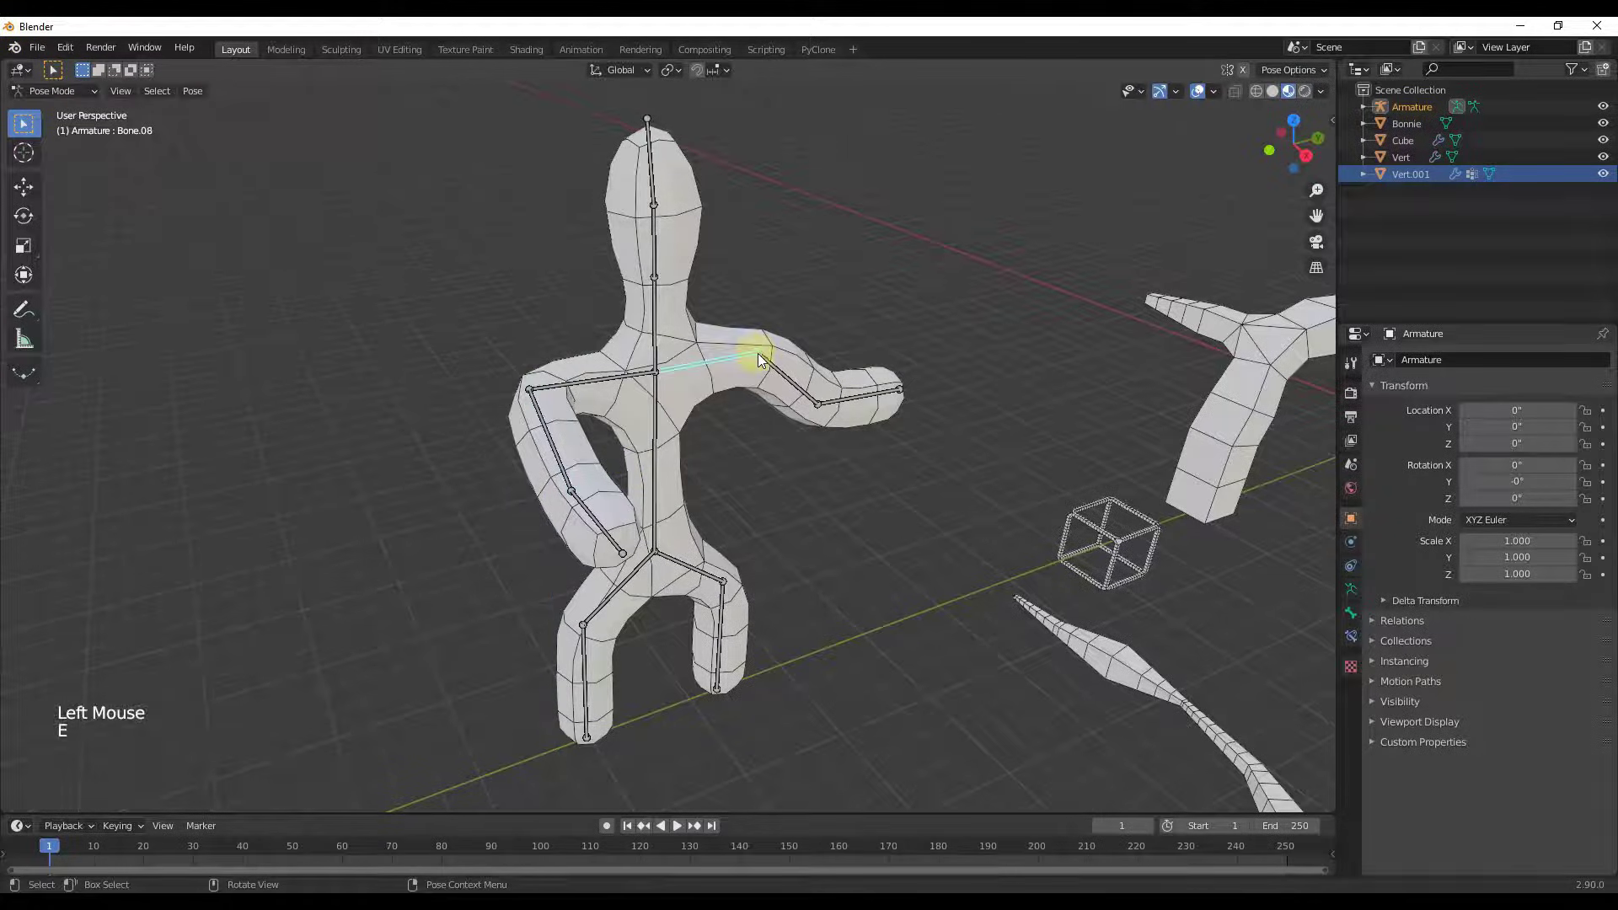
key("r")
left_click(754, 363)
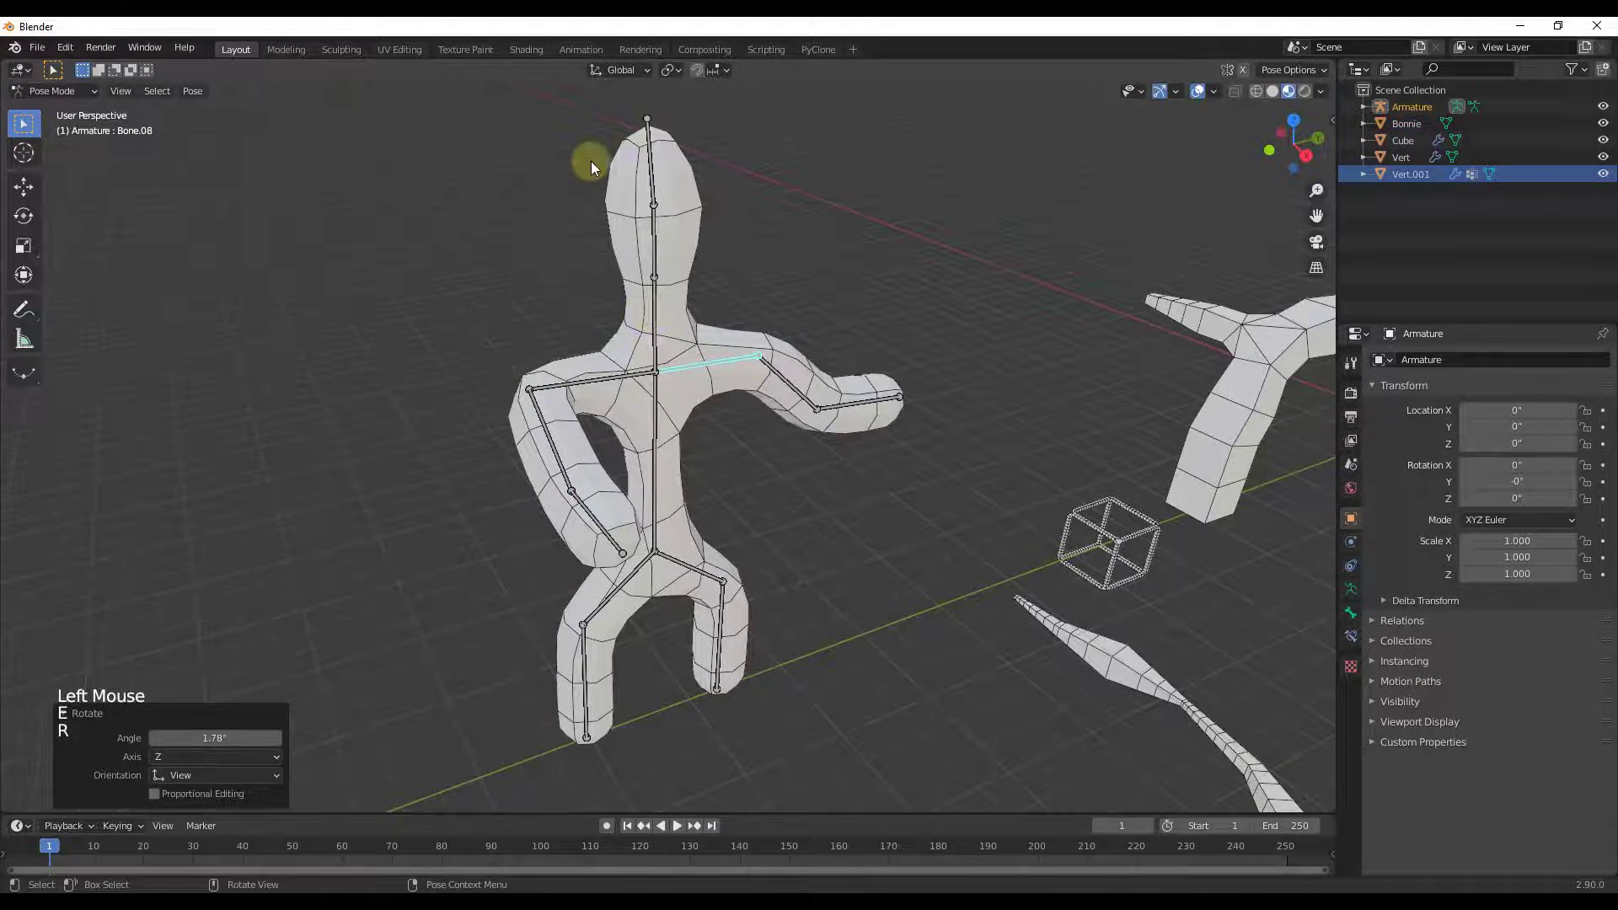
Check the bent arm from a slightly orbited view, then select all bones.
scroll(758, 422, "up", 1)
middle_click_drag(708, 386, 740, 361)
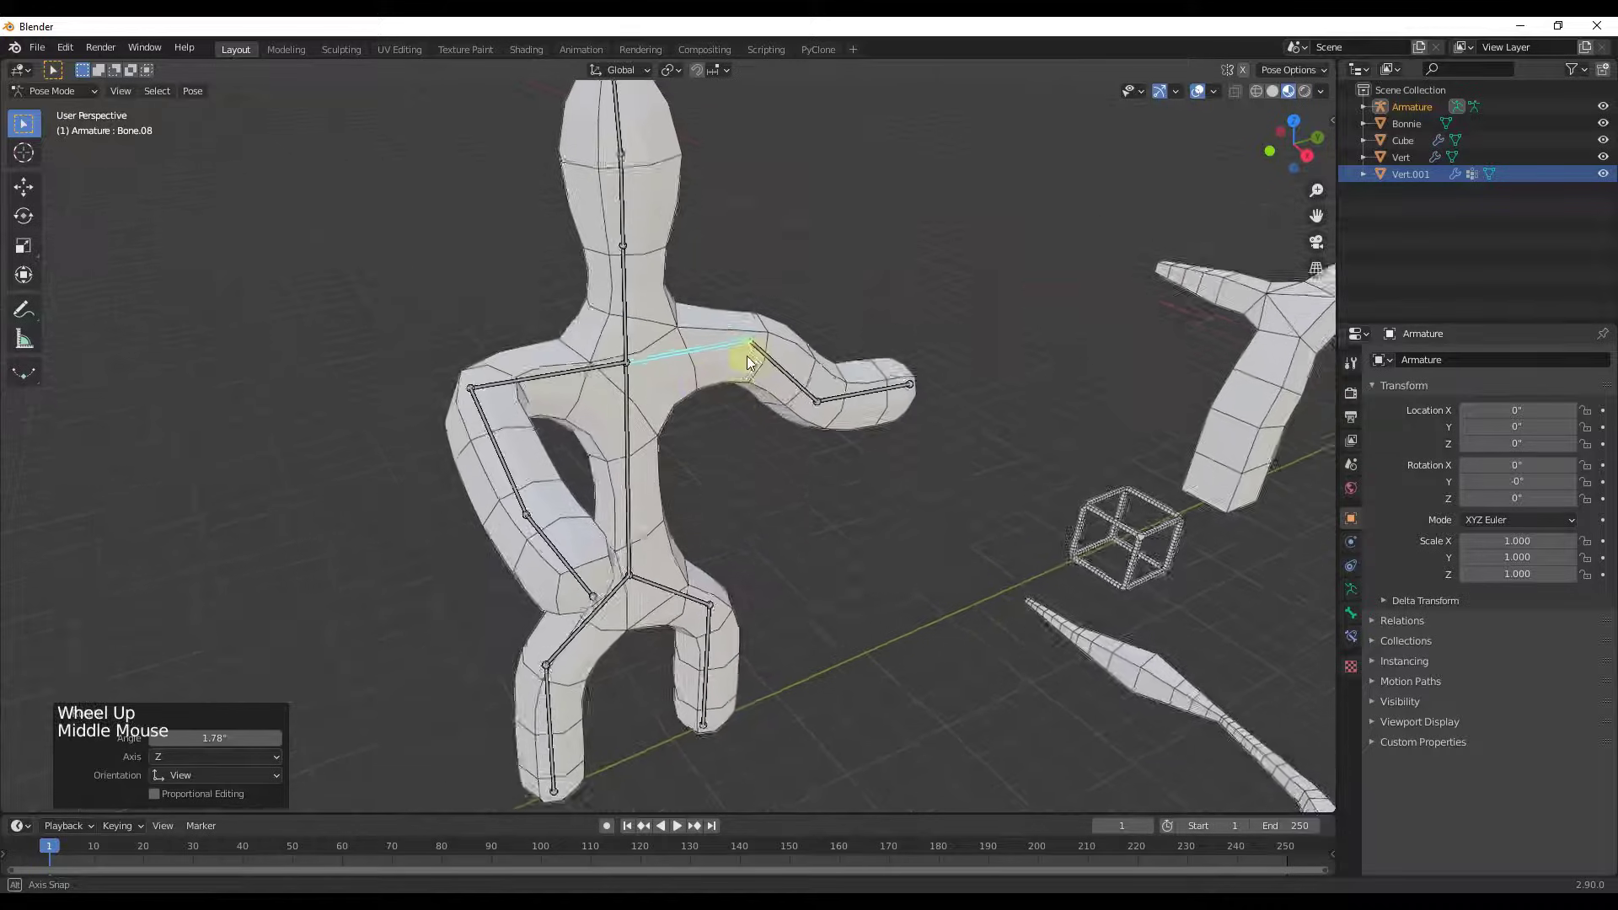
scroll(747, 434, "down", 3)
scroll(674, 425, "up", 4)
scroll(675, 405, "down", 3)
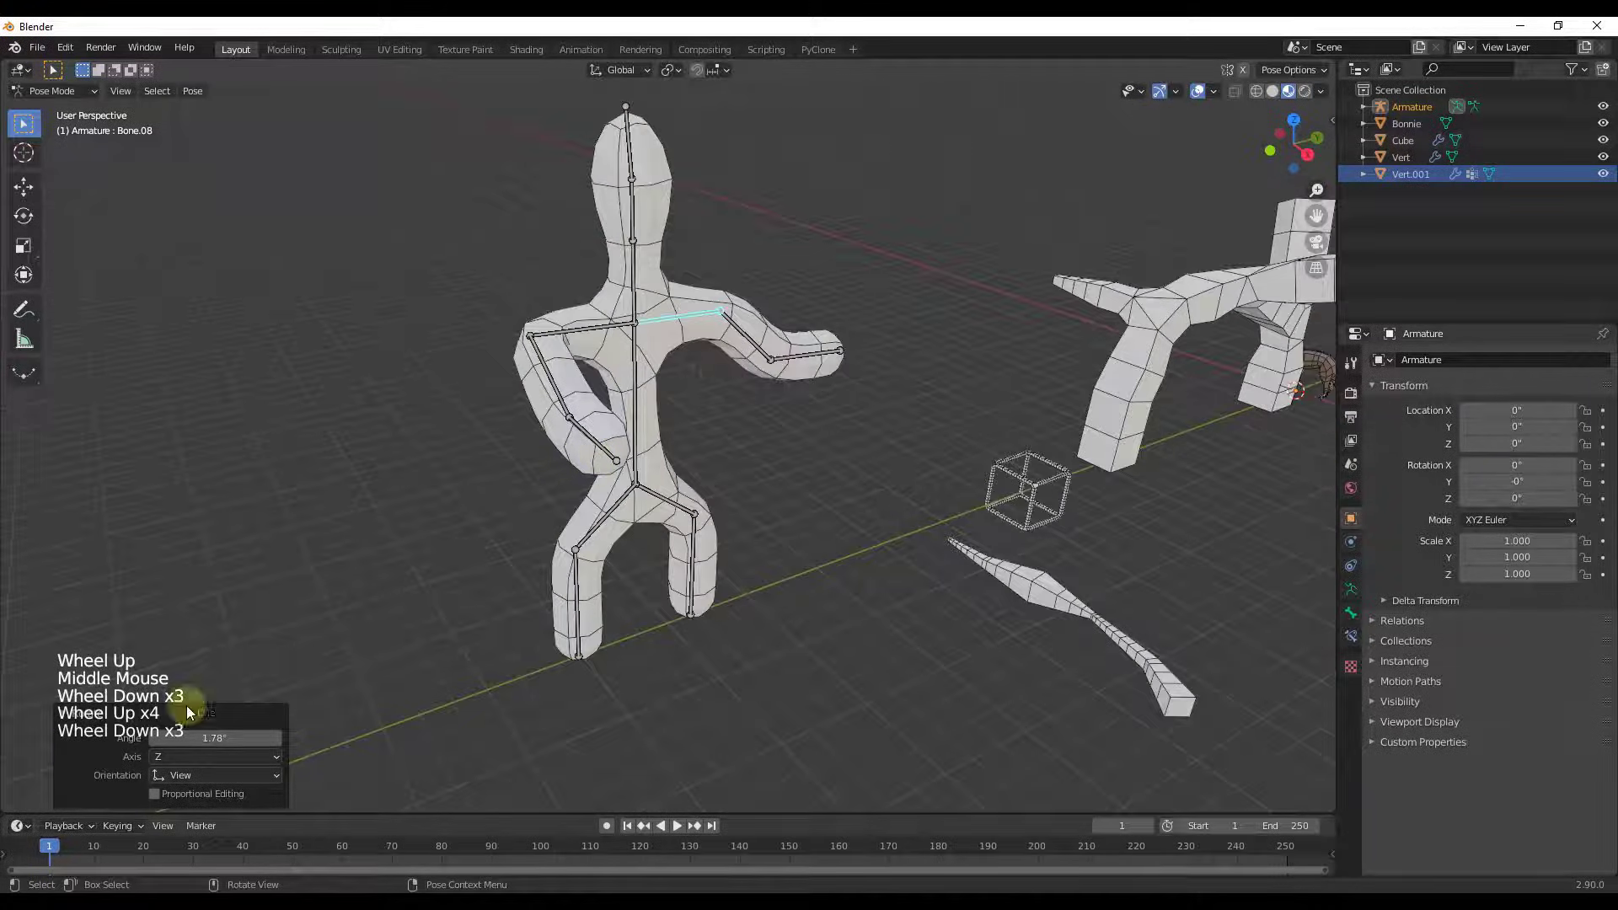
left_click(614, 463)
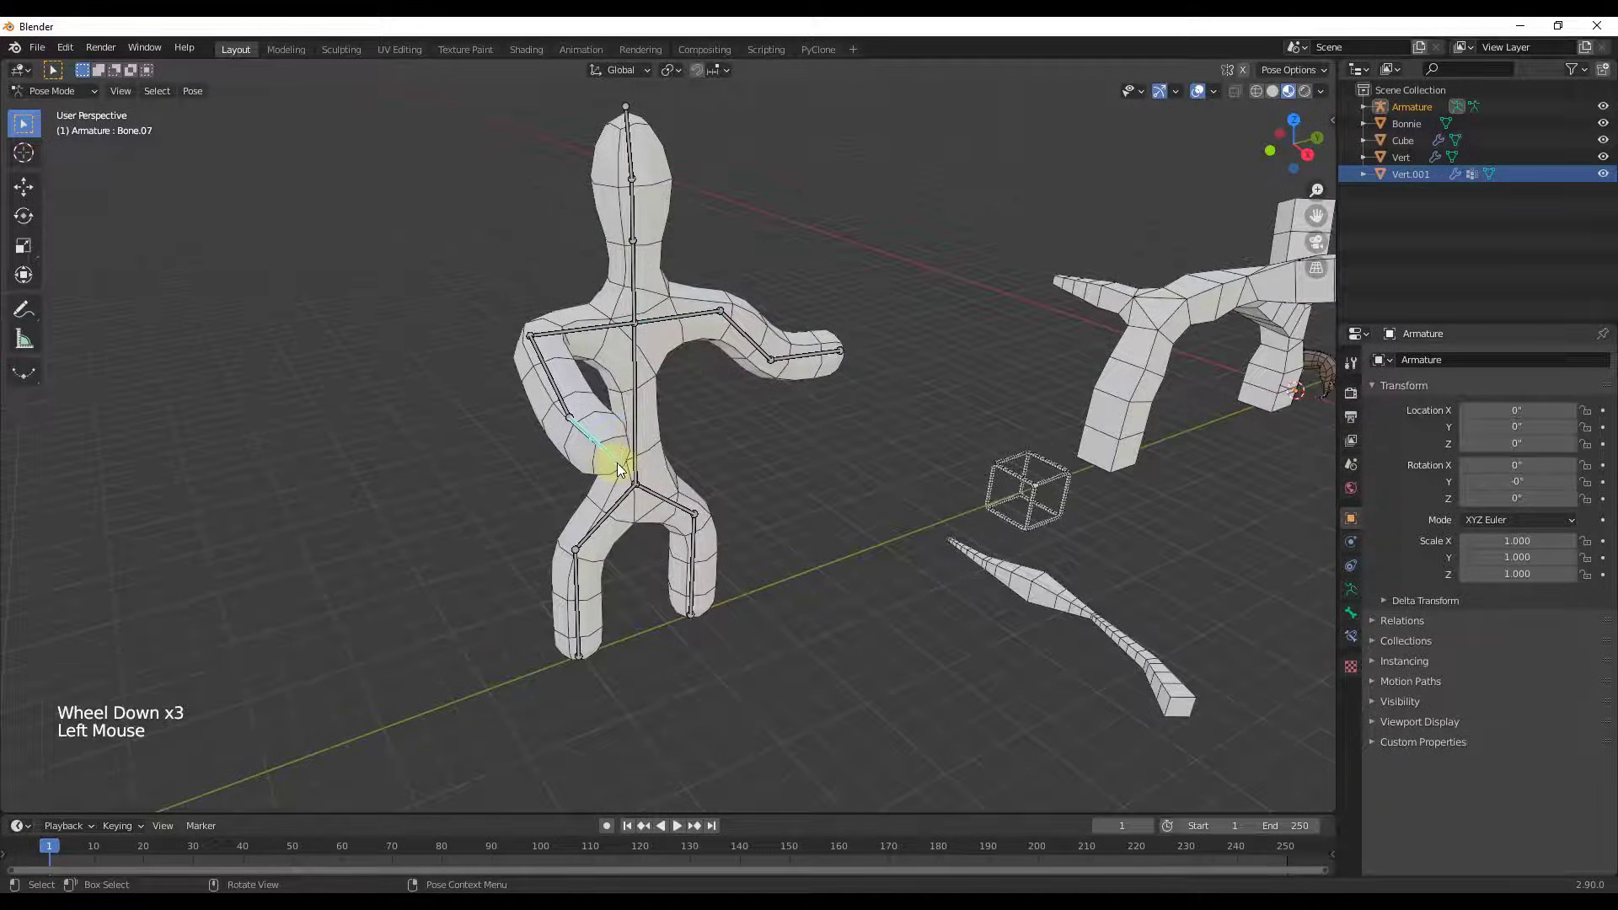
key("a")
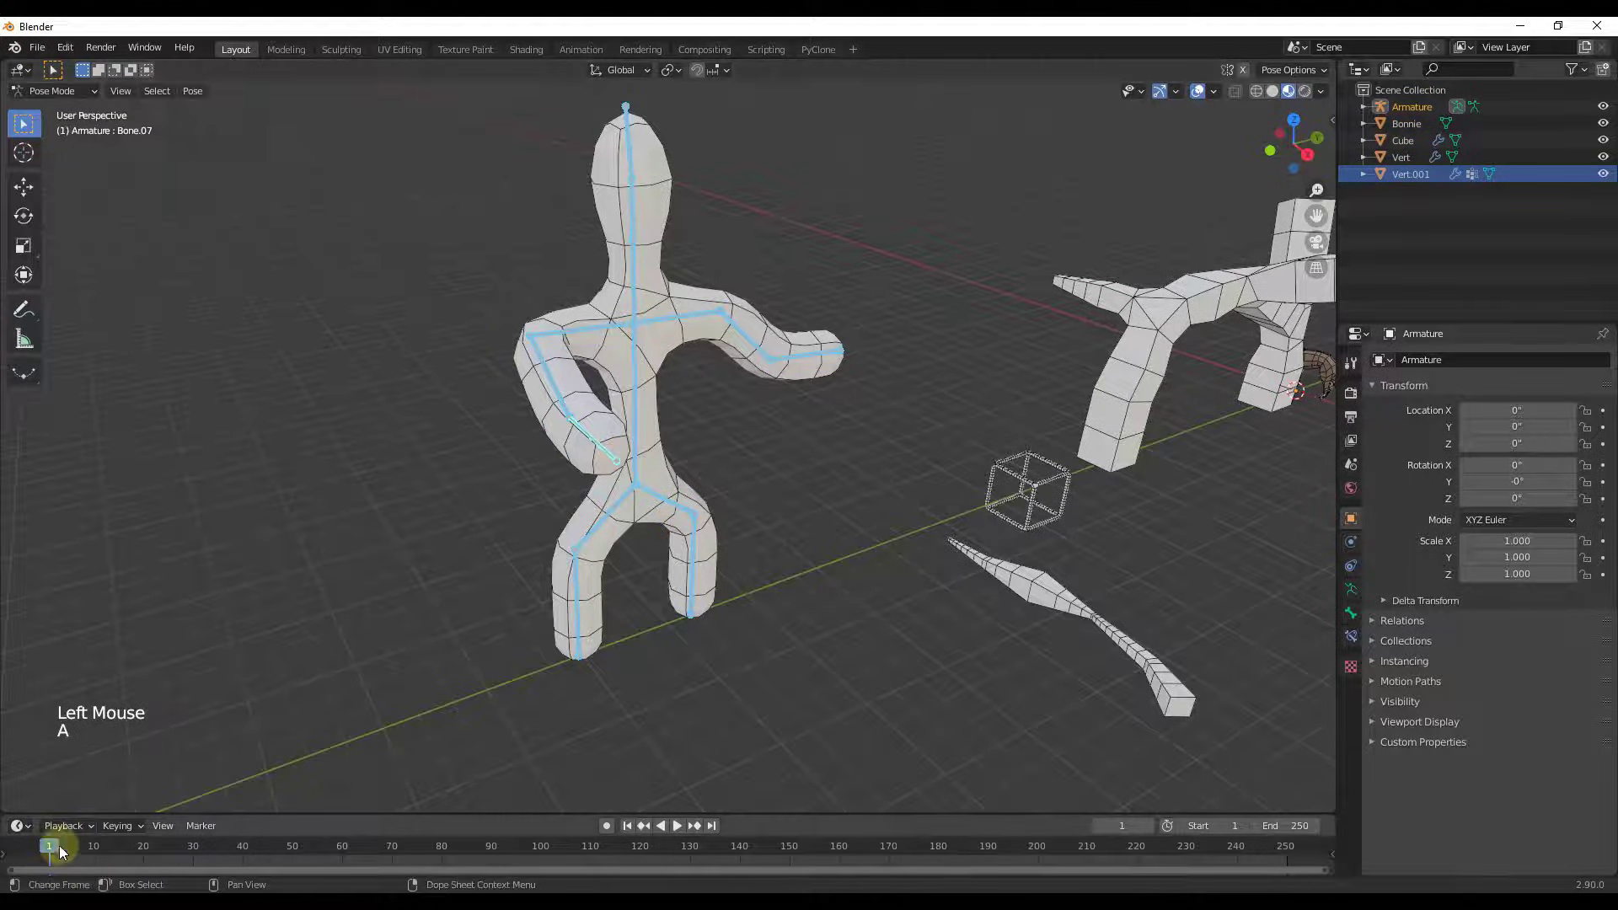
Enlarge the timeline, rotate the arm bone, and keyframe Location & Rotation at frame 80.
left_click_drag(278, 814, 289, 699)
left_click(822, 287)
key("r")
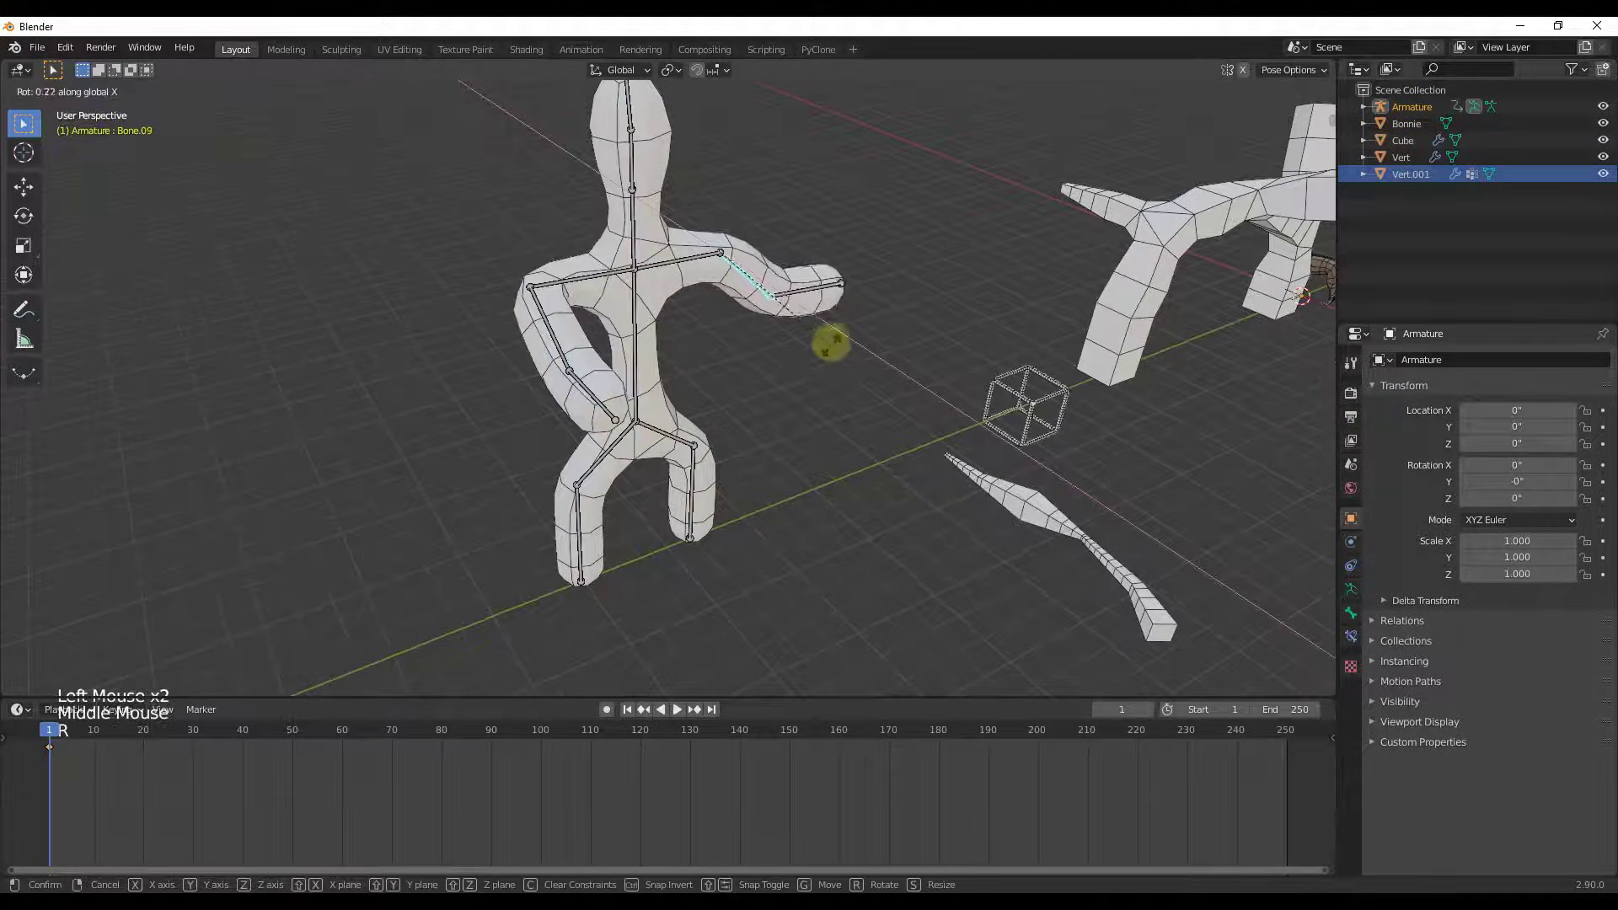
middle_click(868, 447)
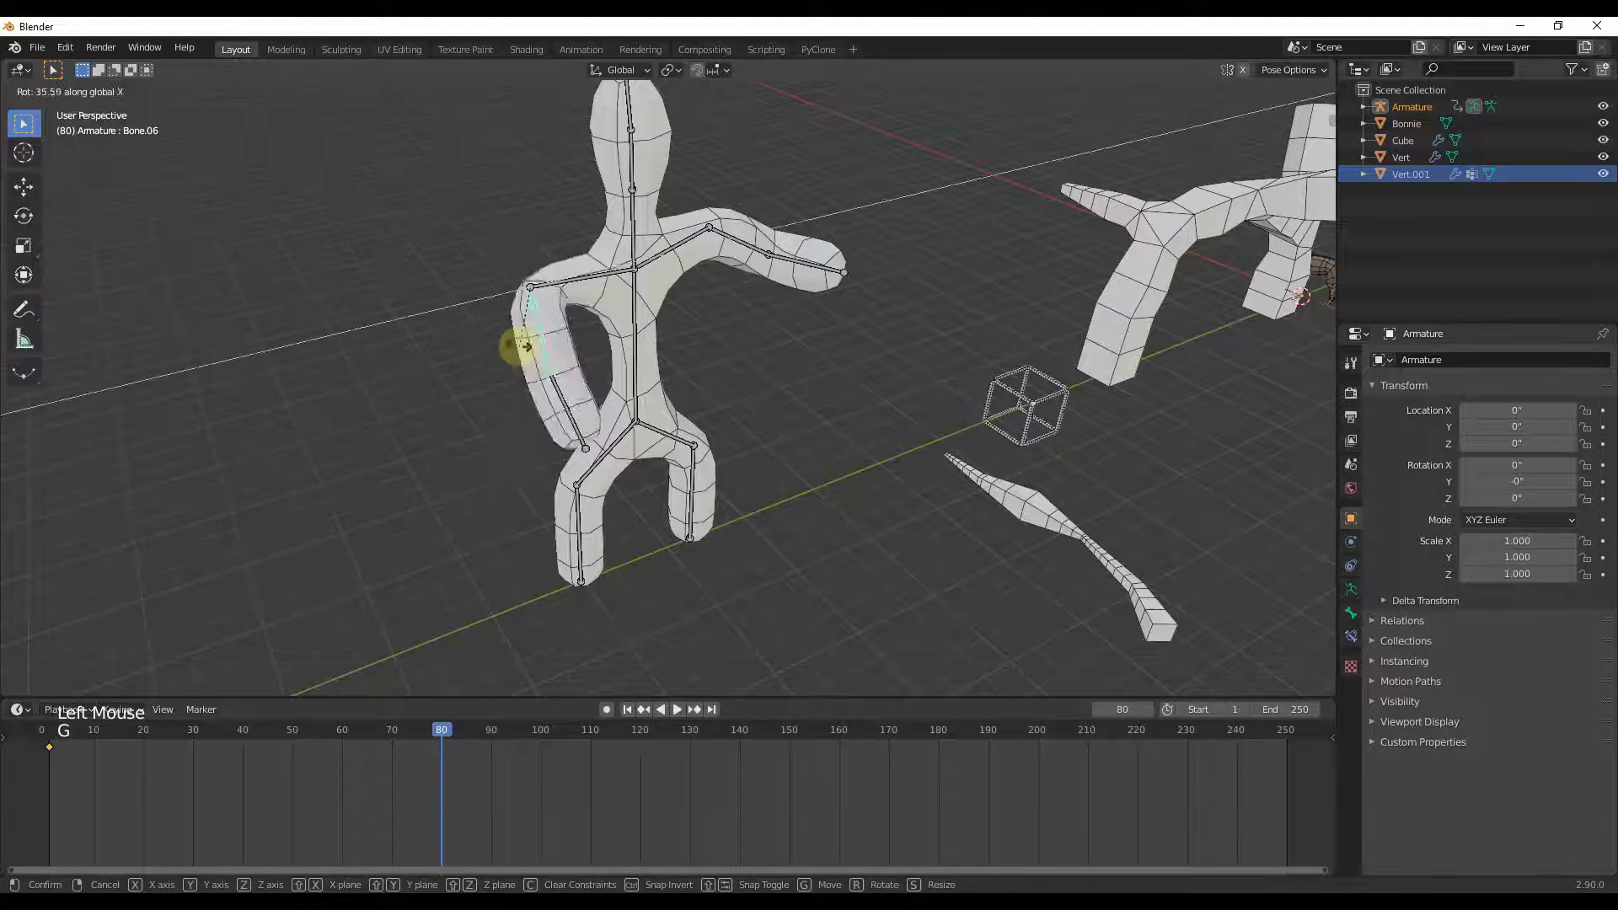
left_click(516, 346)
key("i")
left_click(583, 440)
Play the arm animation, scrub back, stop playback, and inspect the figure.
left_click(677, 709)
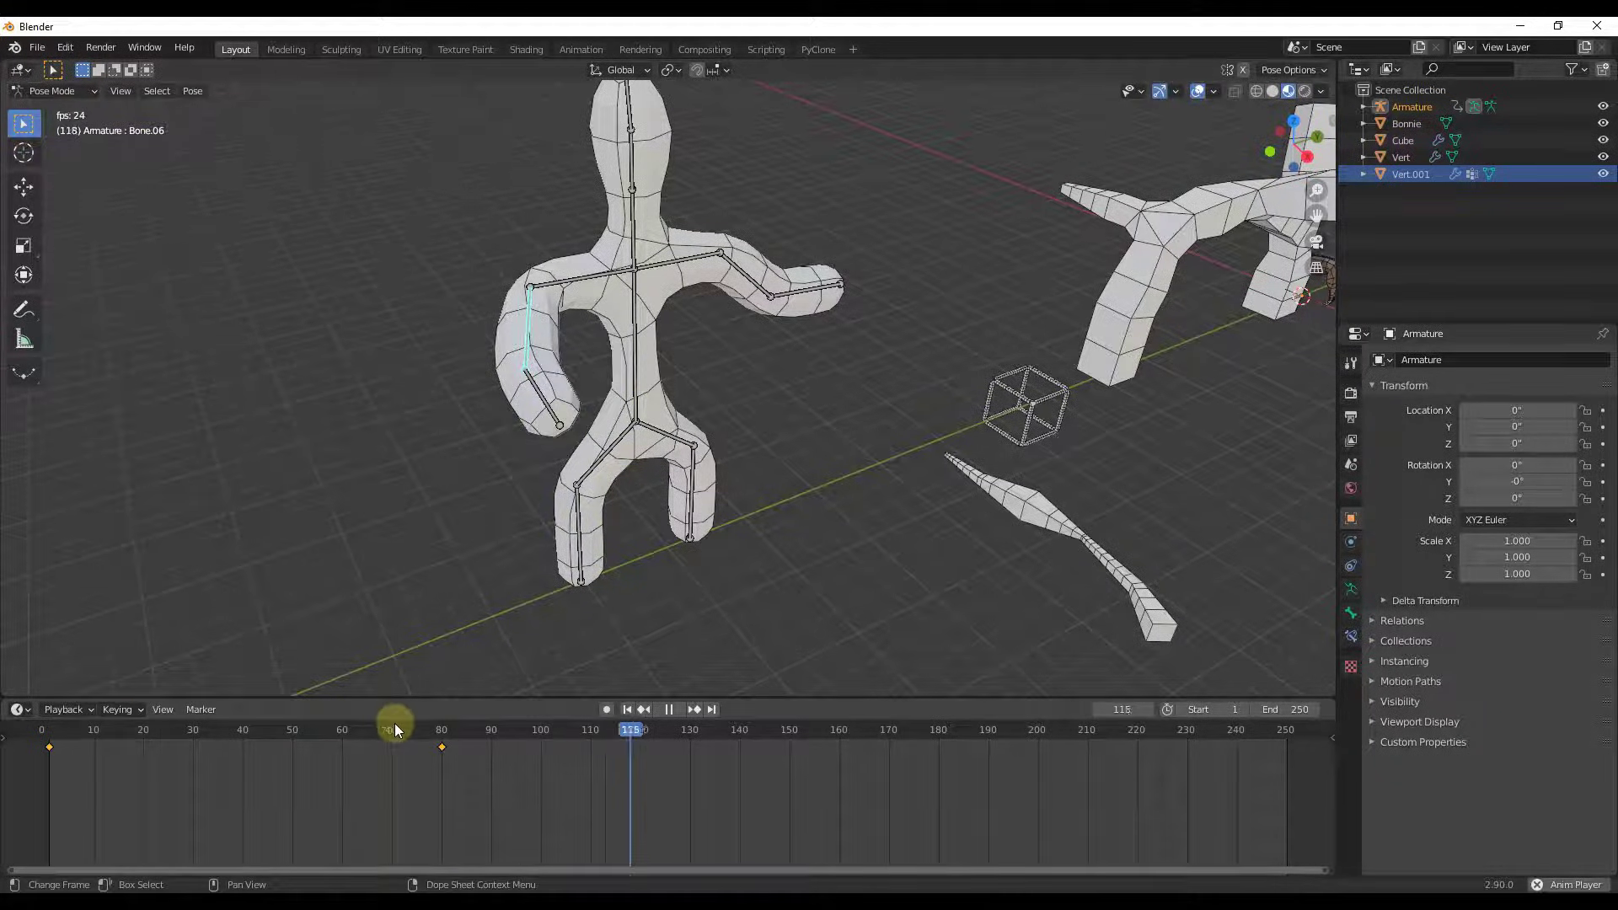
left_click_drag(127, 725, 53, 685)
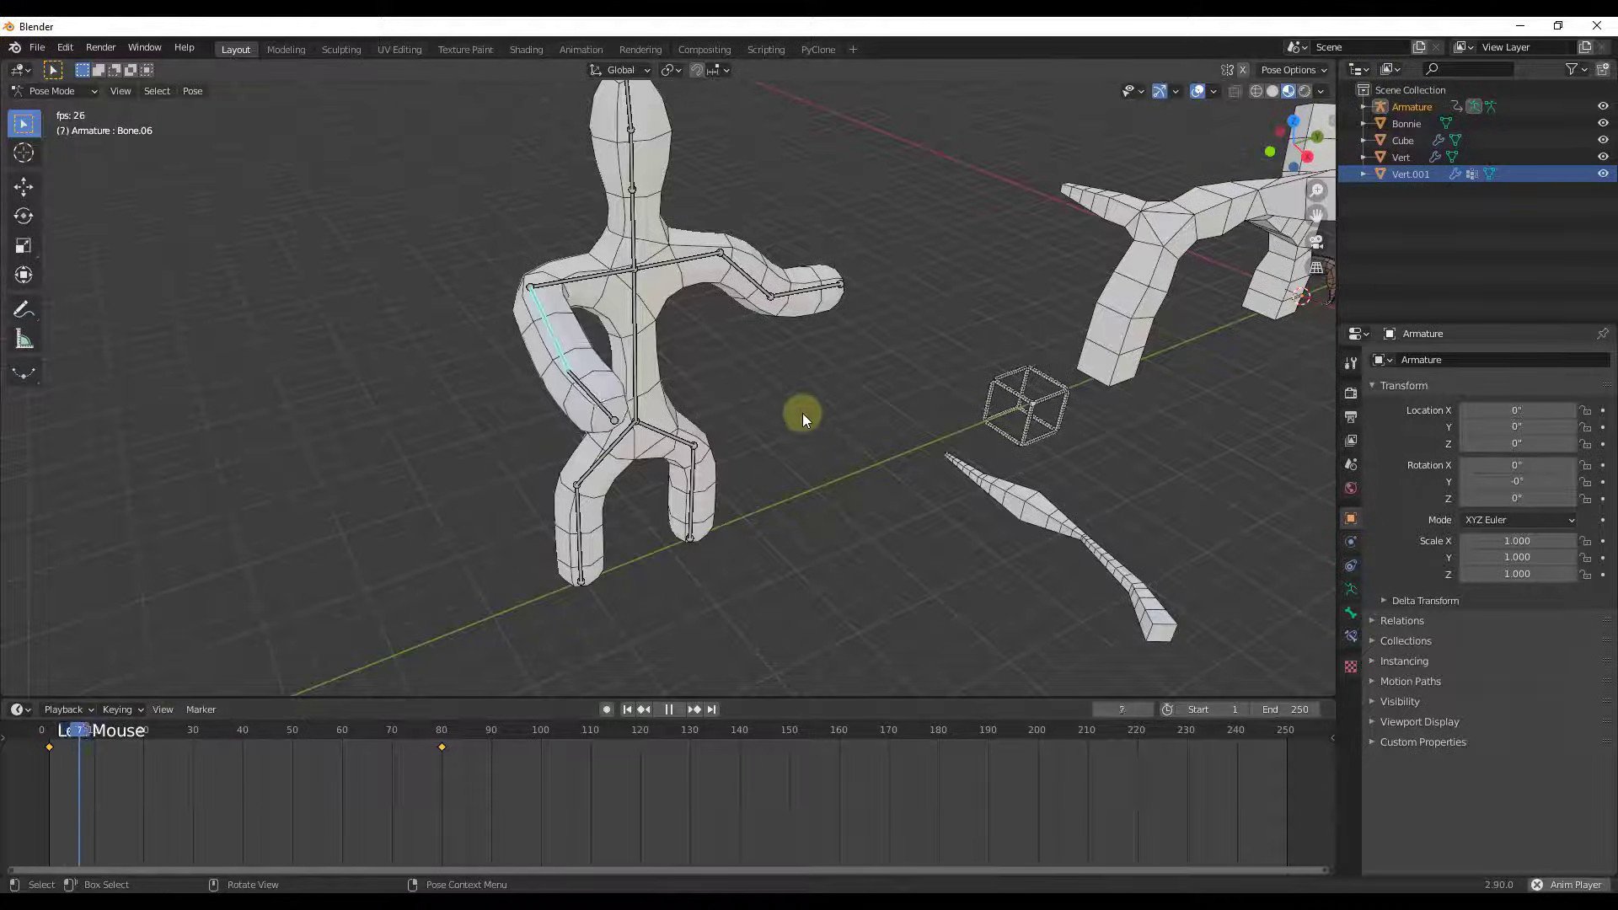
left_click(669, 709)
scroll(723, 289, "down", 1)
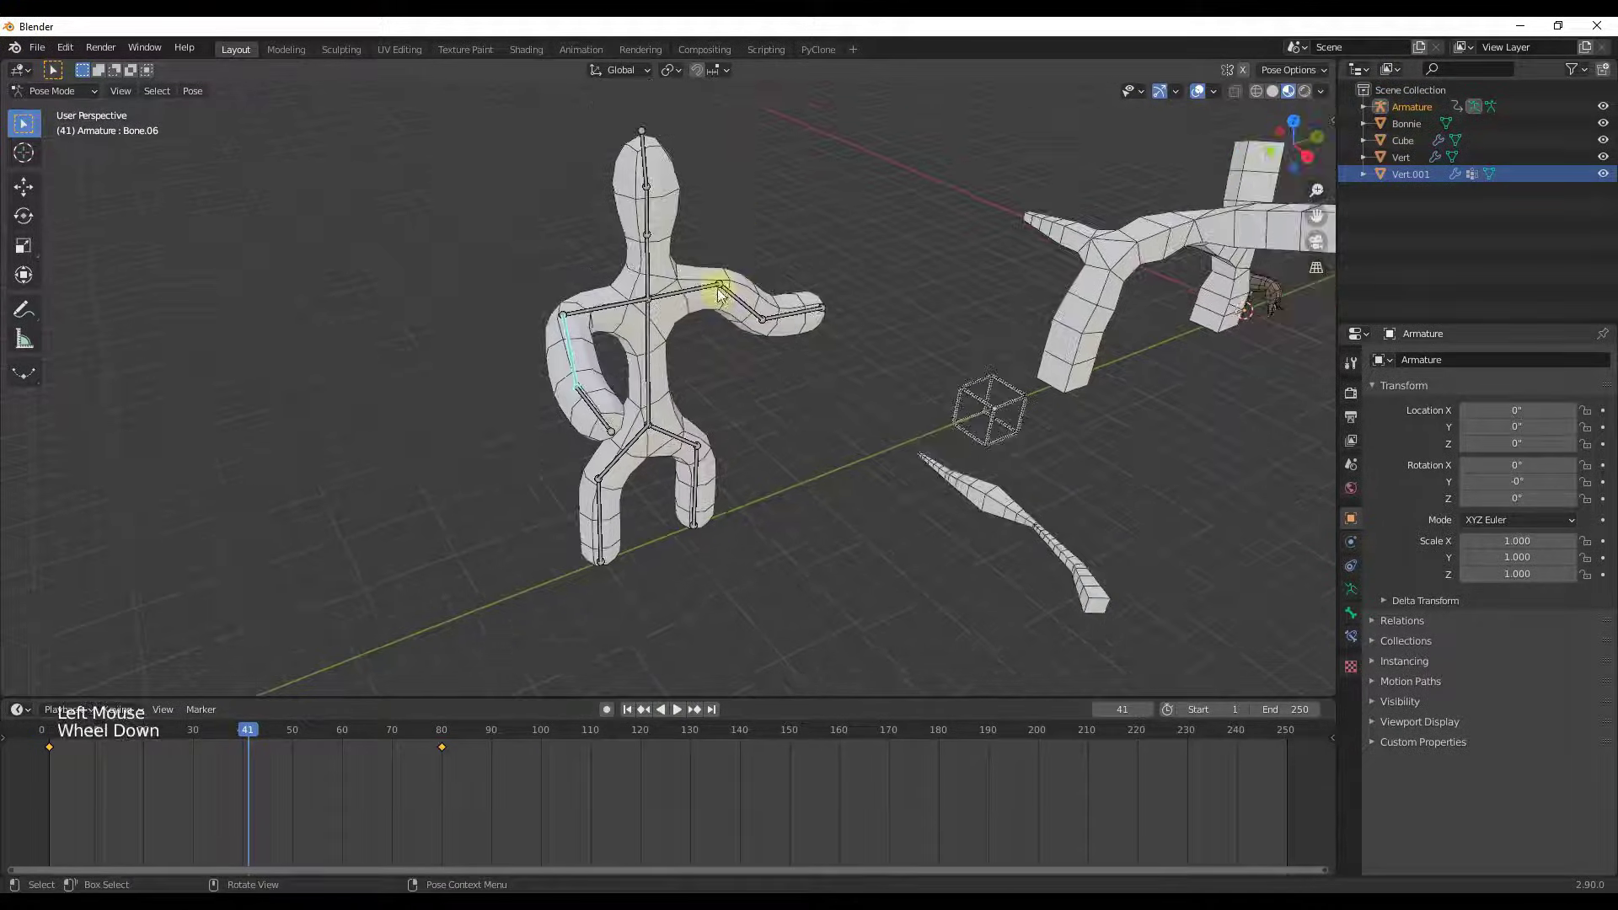
scroll(744, 206, "up", 1)
scroll(700, 205, "down", 1)
scroll(722, 286, "up", 1)
middle_click_drag(720, 282, 745, 222)
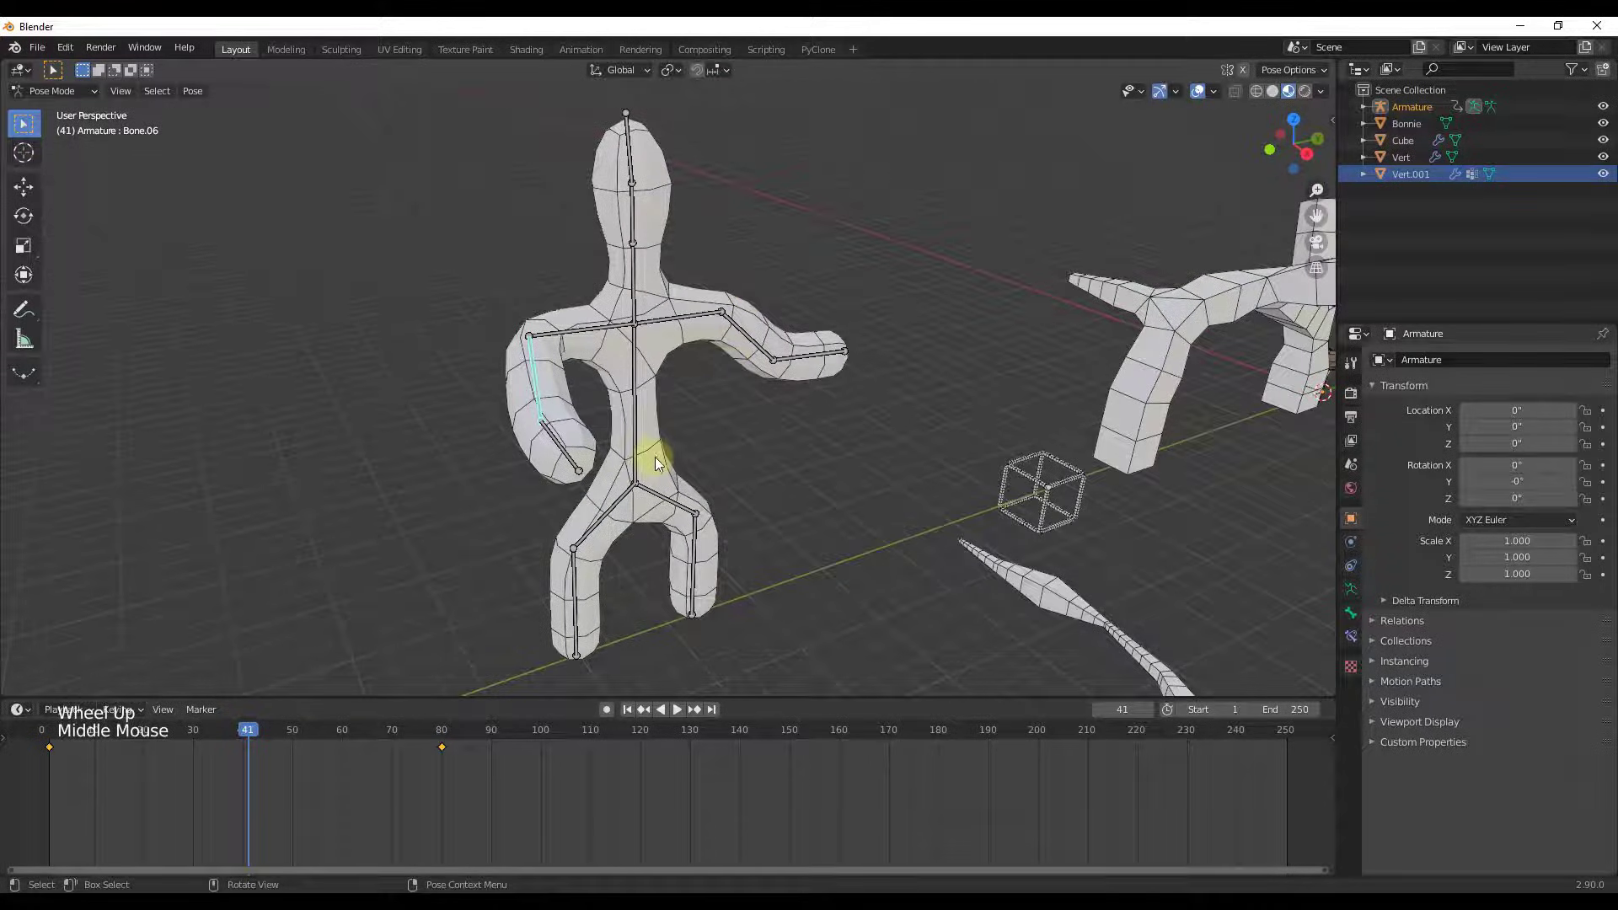